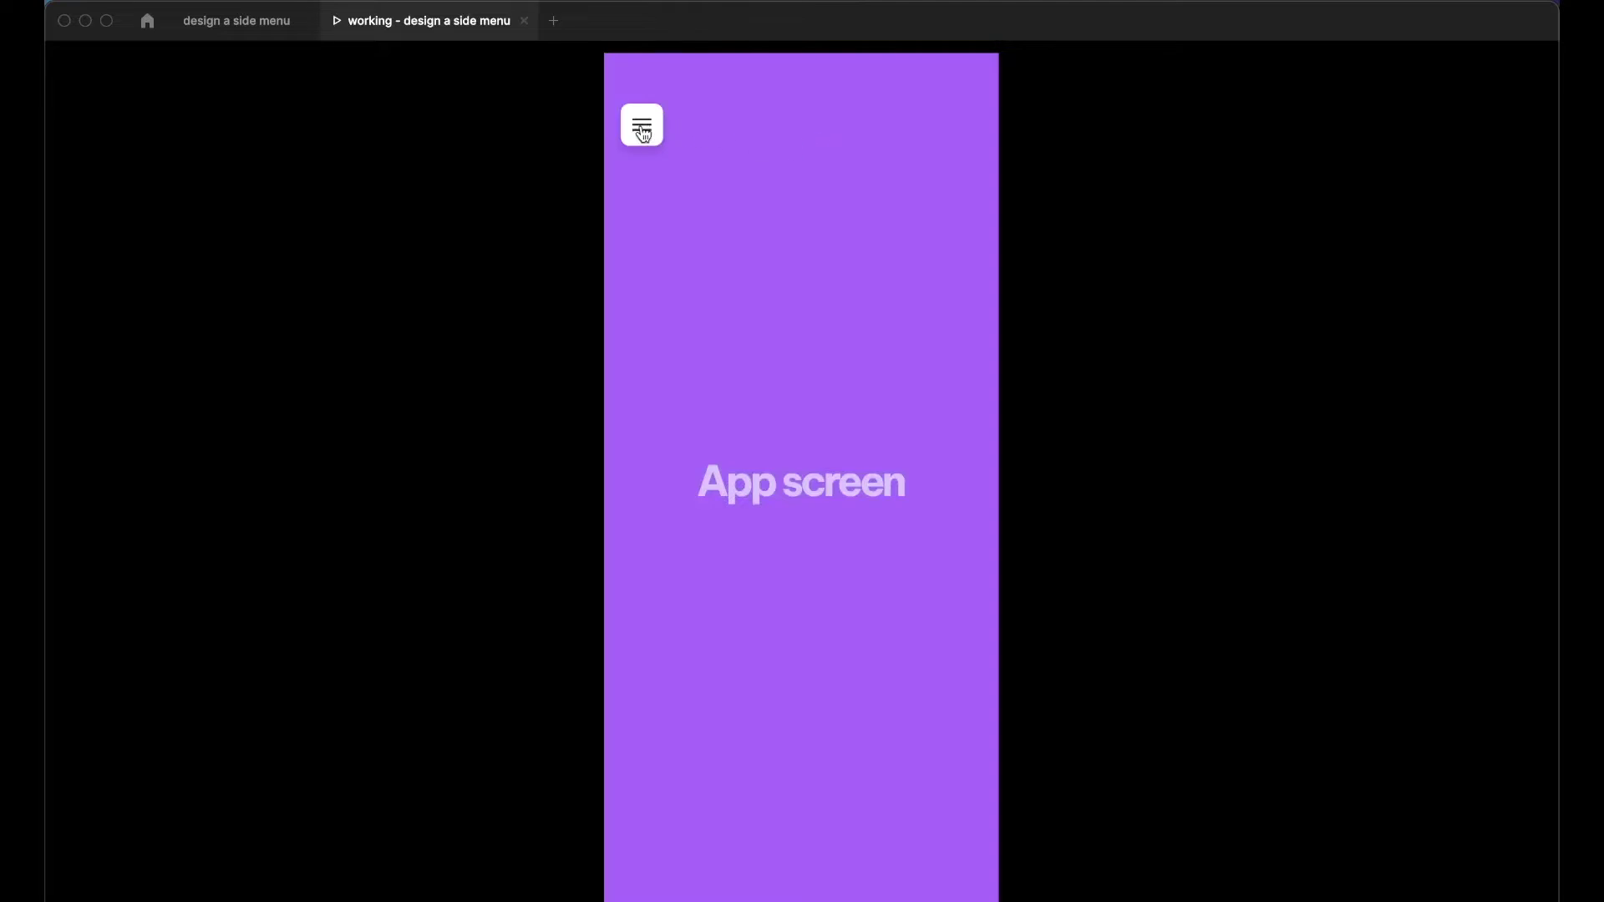
Open and close the side menu in the prototype preview, then select the Settings menu item
{"action": "left_click", "coordinate": [642, 130]}
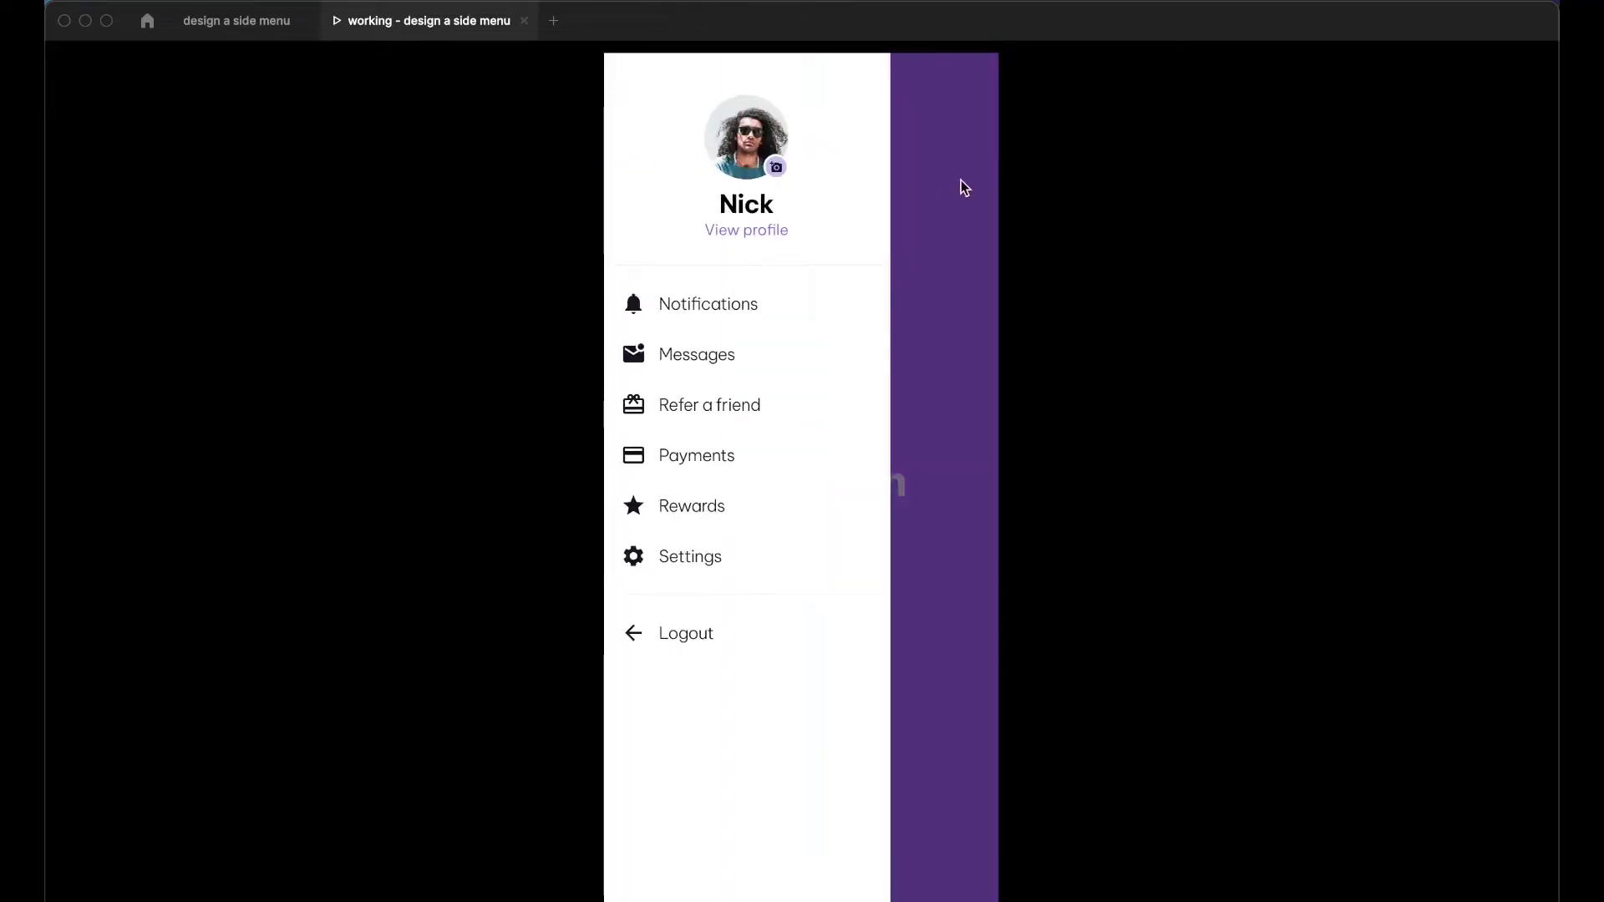
{"action": "left_click", "coordinate": [961, 180]}
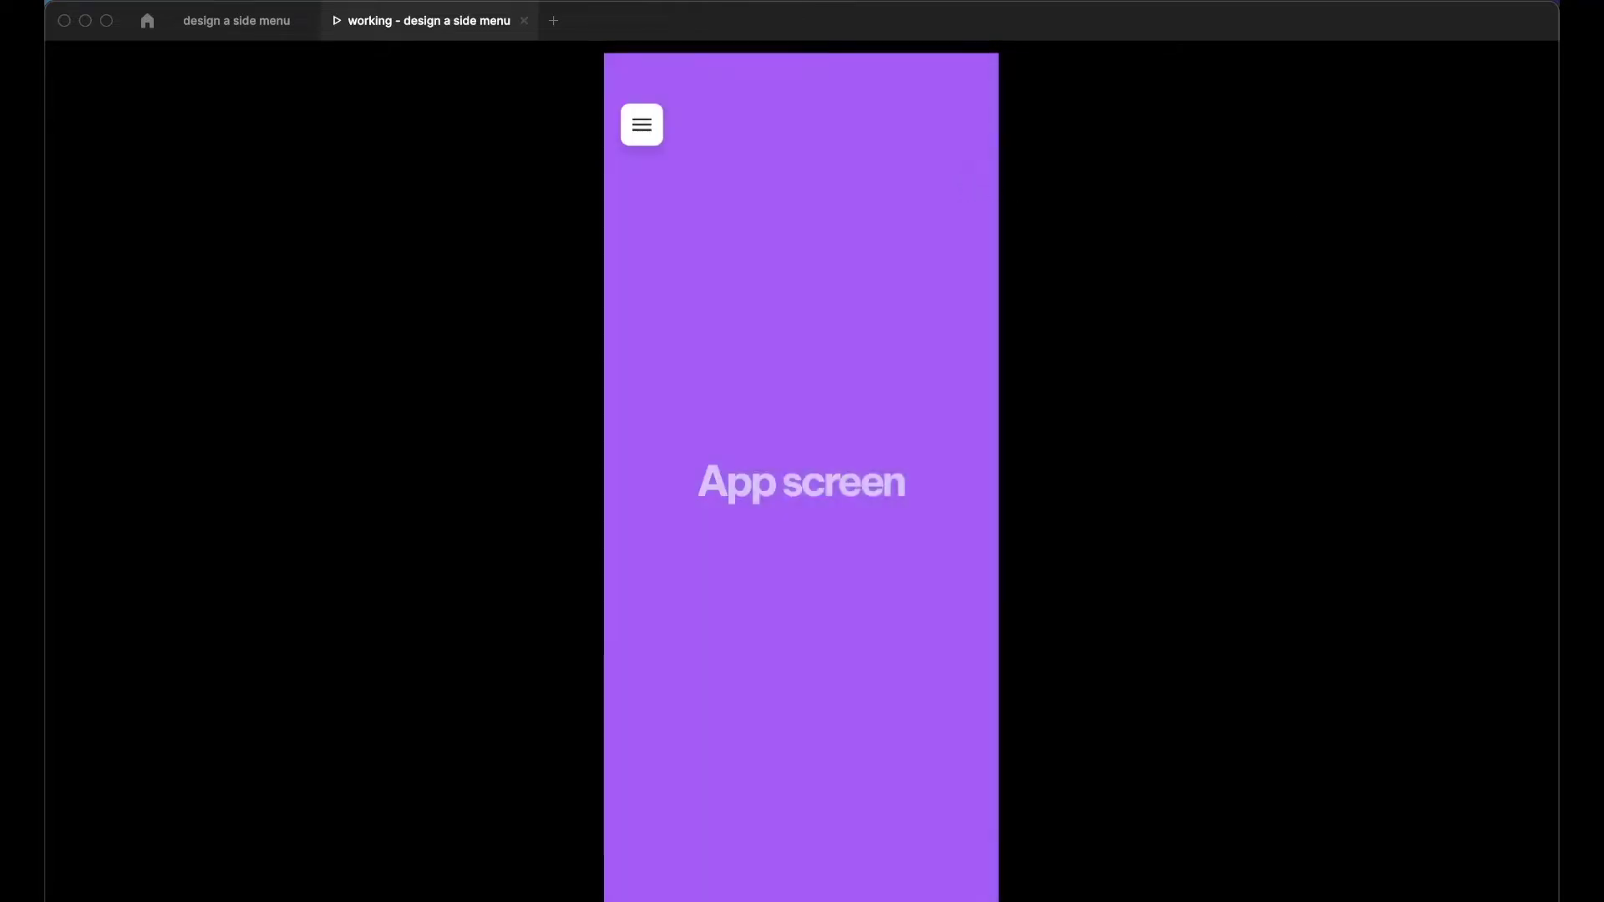
{"action": "key", "text": "super+w"}
{"action": "left_click", "coordinate": [523, 537]}
{"action": "left_click", "coordinate": [509, 539]}
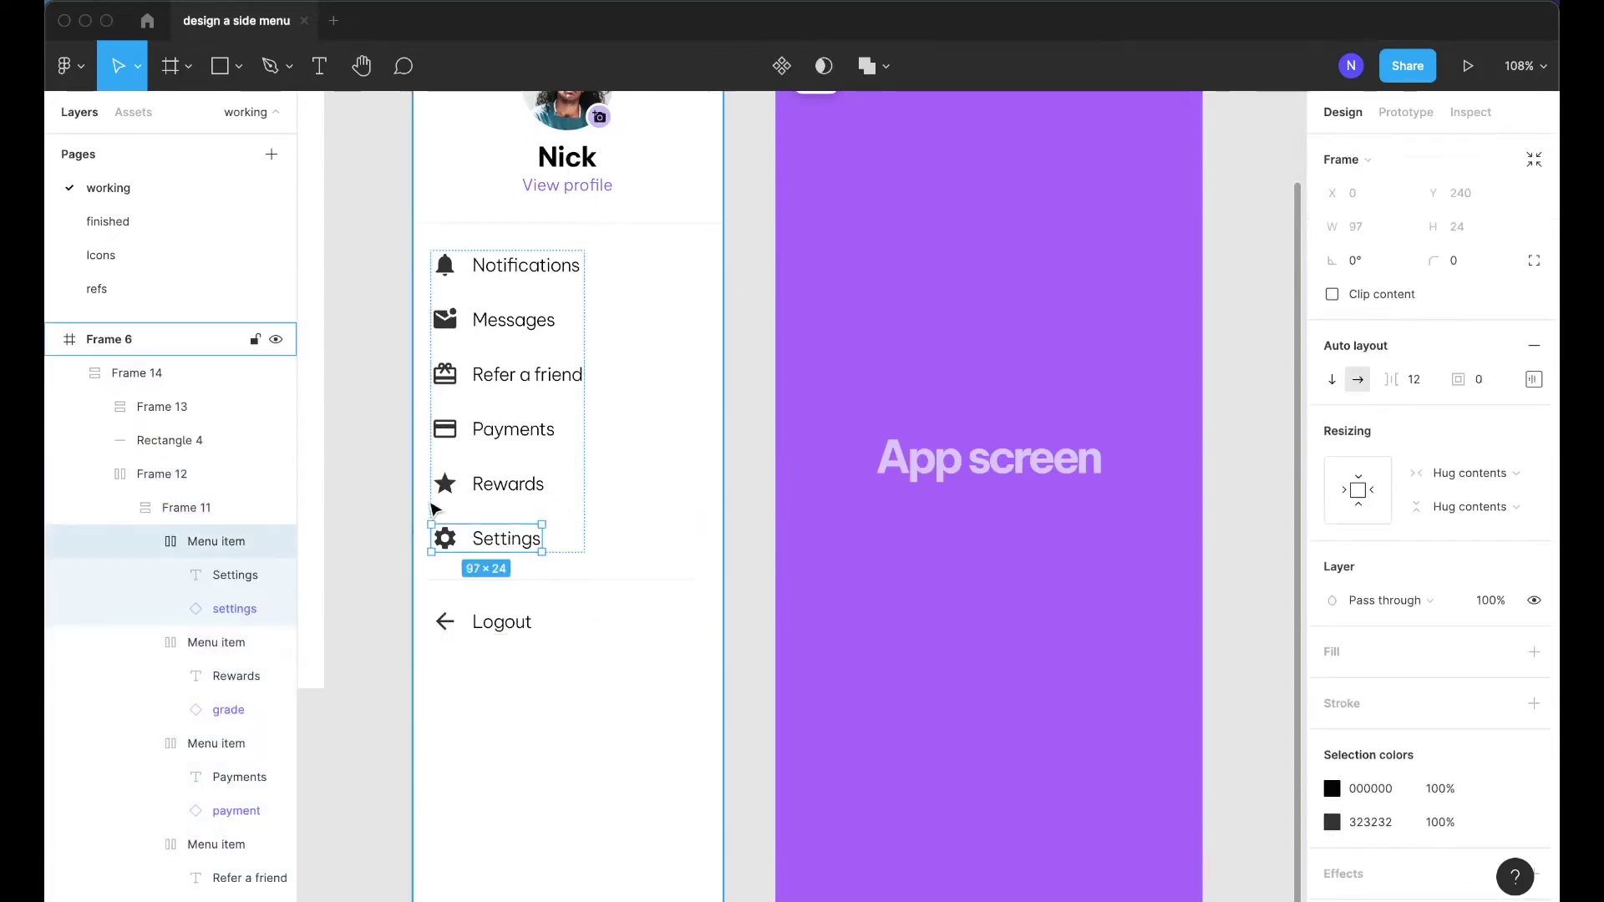
Duplicate the Settings menu item, then deselect and pan across the canvas
{"action": "key", "text": "super+d"}
{"action": "key", "text": "super+d"}
{"action": "left_click", "coordinate": [401, 527]}
{"action": "scroll", "coordinate": [401, 526], "scroll_direction": "down", "scroll_amount": 1}
{"action": "scroll", "coordinate": [401, 526], "scroll_direction": "left", "scroll_amount": 1}
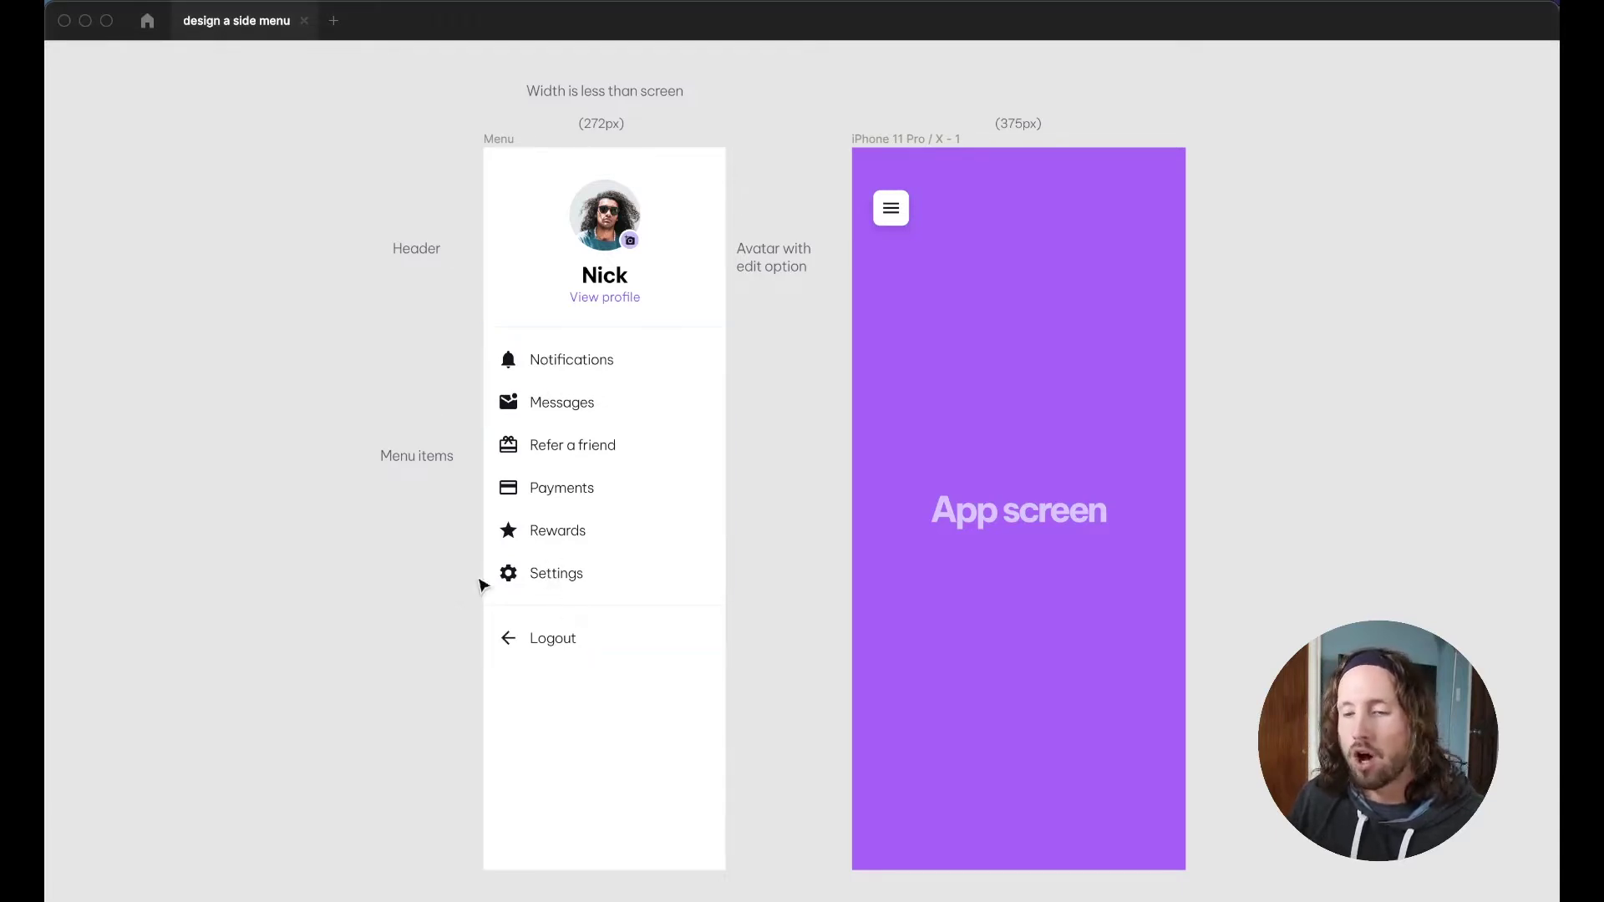
Duplicate Settings again to show the list growing, undo the copies, and pan toward the parts frame
{"action": "left_click", "coordinate": [556, 577]}
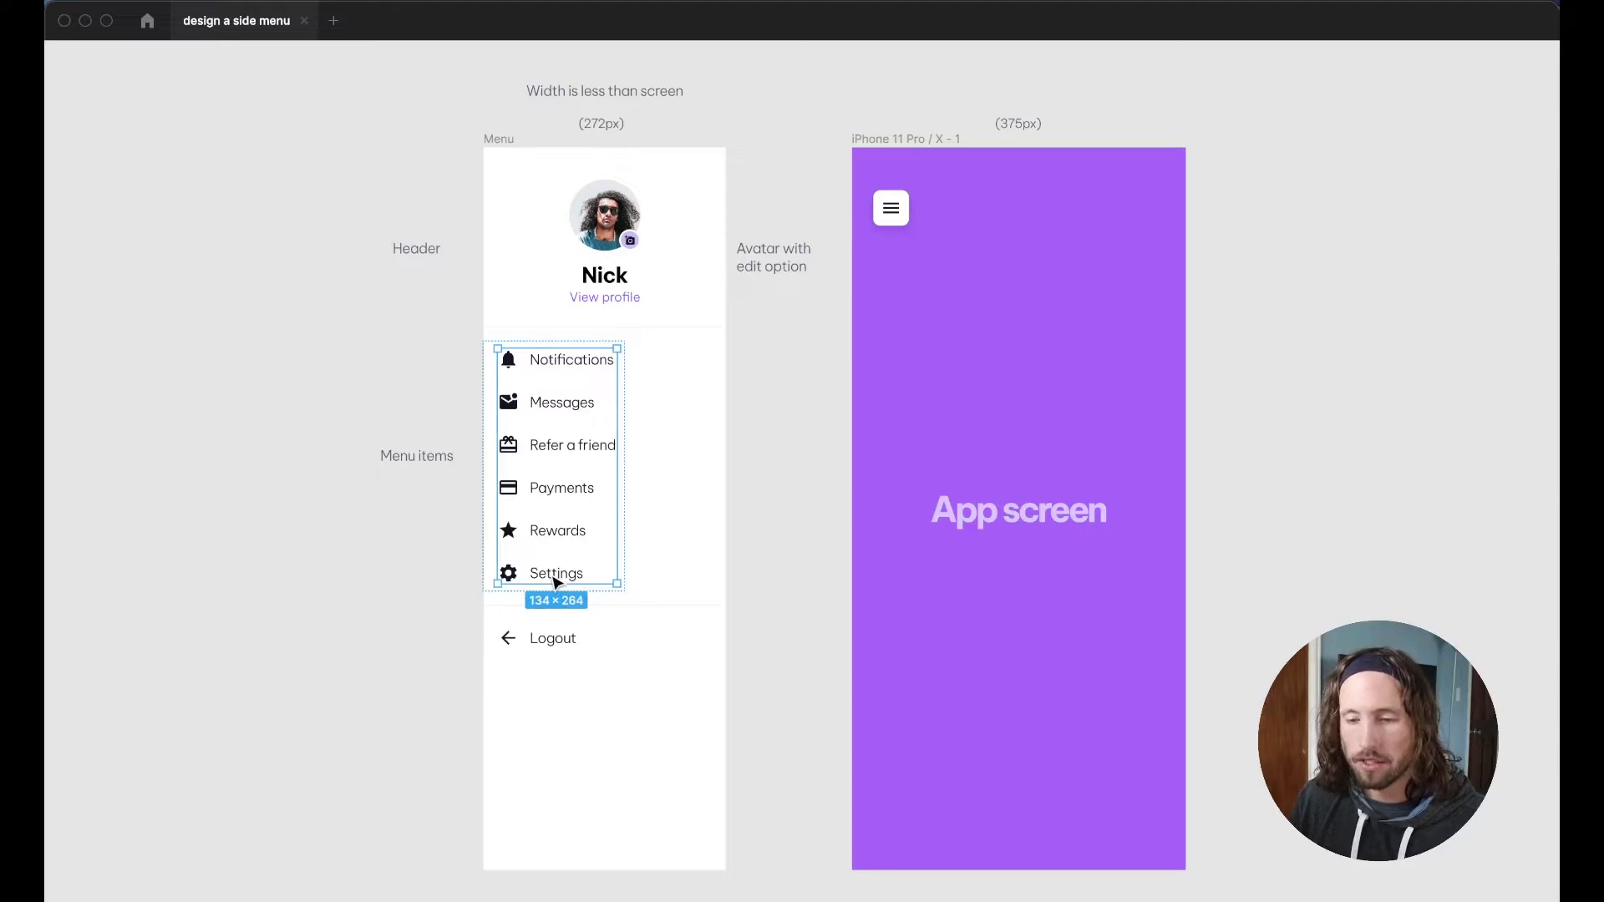
{"action": "left_click", "coordinate": [555, 576]}
{"action": "key", "text": "super+d"}
{"action": "key", "text": "super+d"}
{"action": "key", "text": "super+d"}
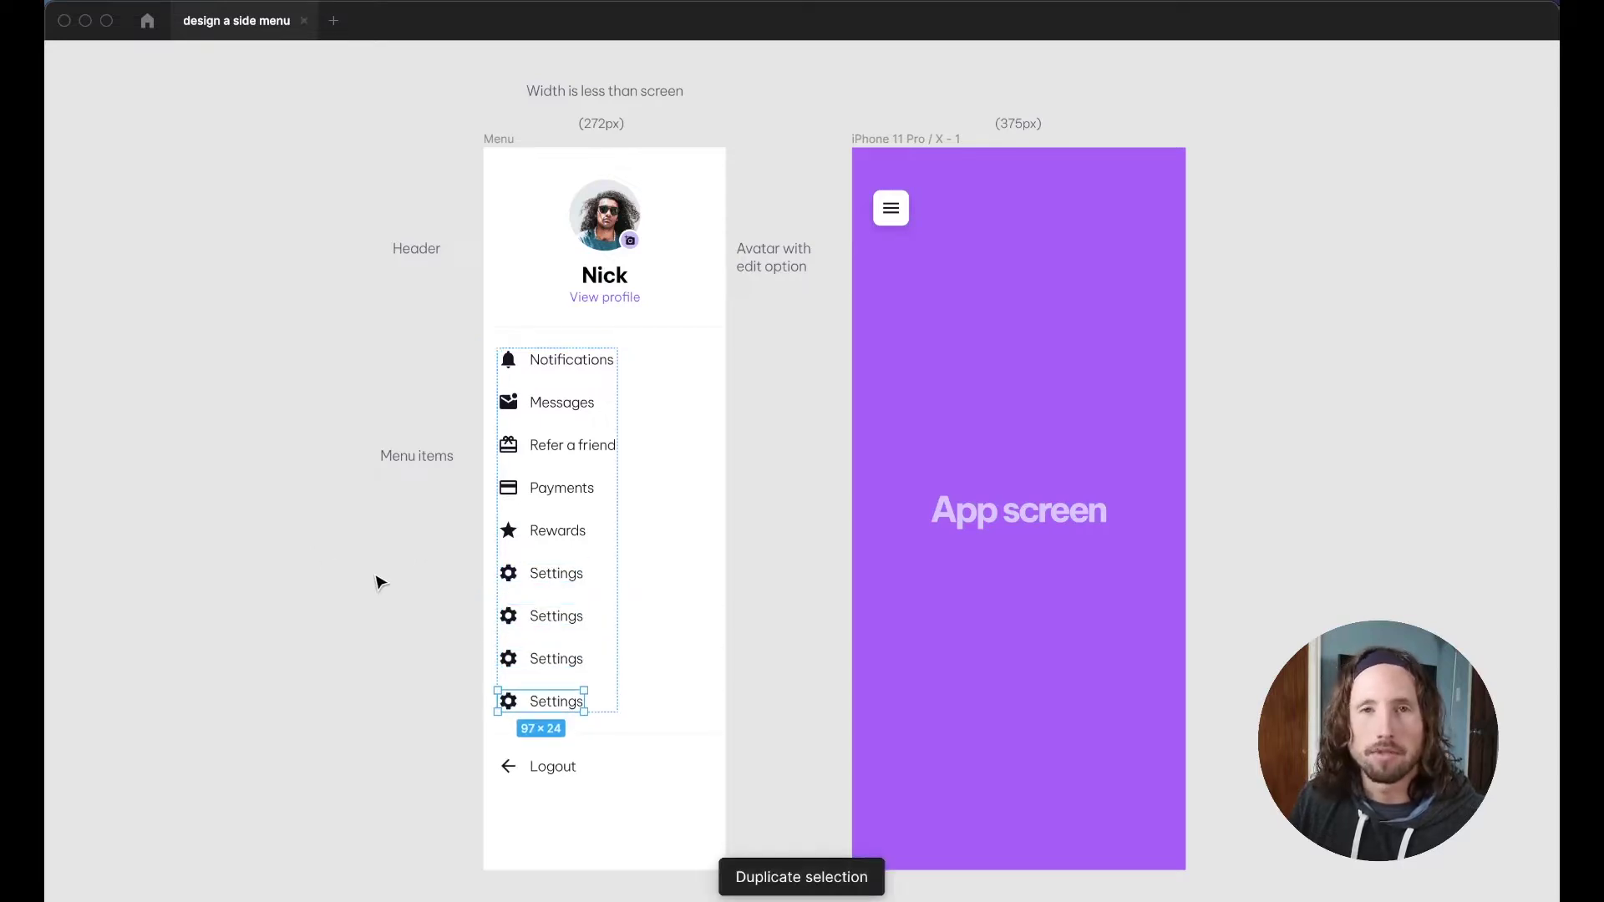
{"action": "key", "text": "super+z"}
{"action": "key", "text": "super+z"}
{"action": "key", "text": "super+z"}
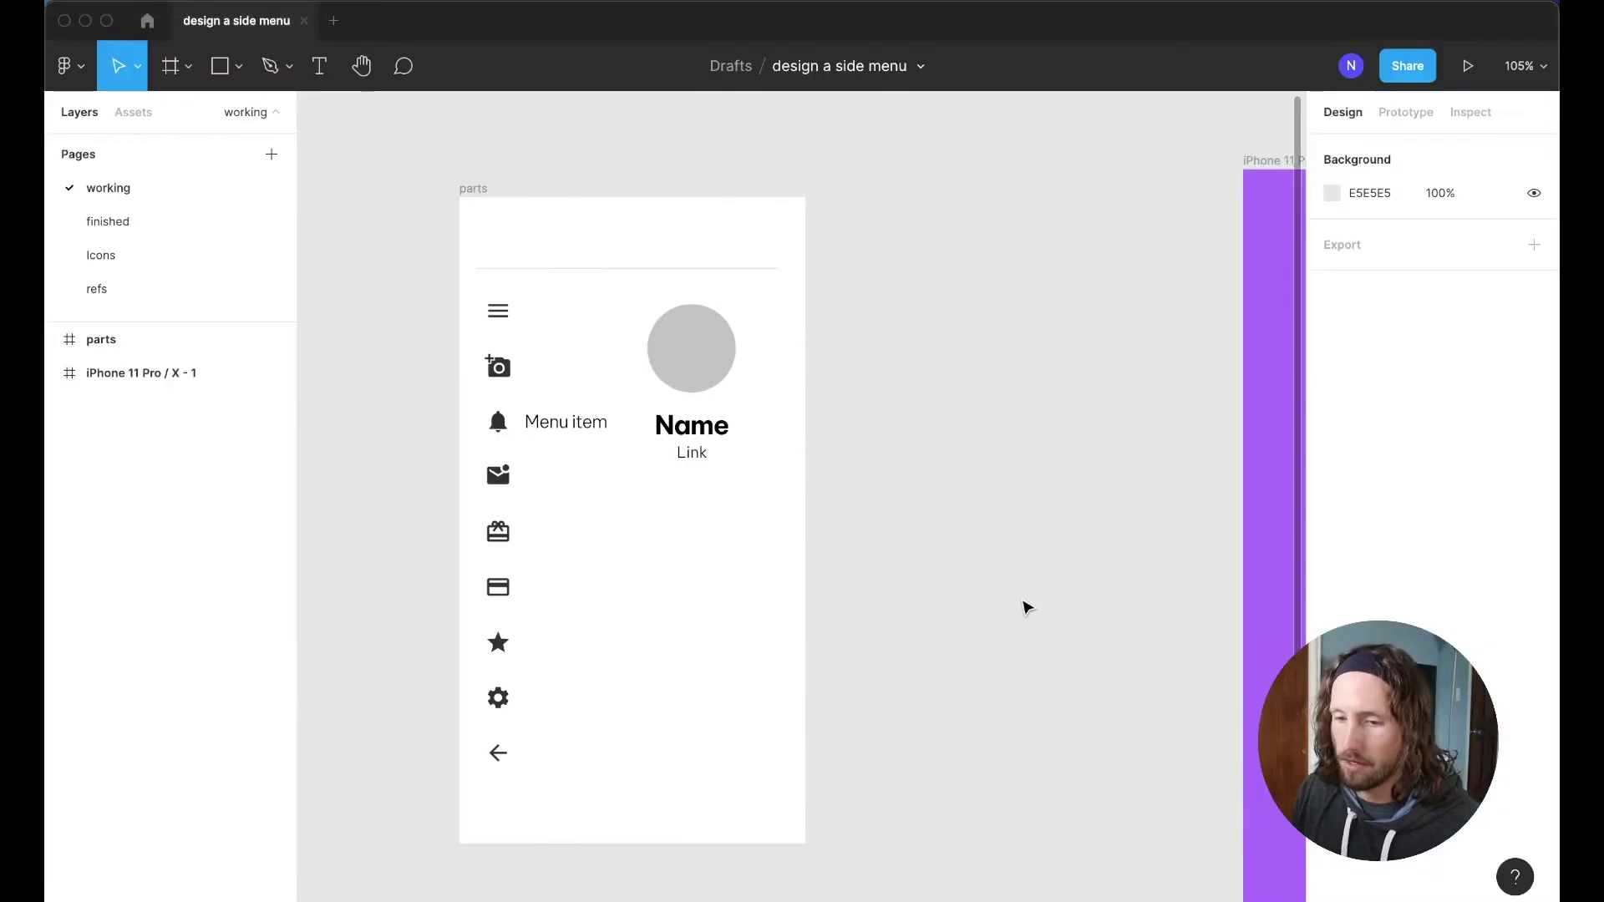
{"action": "scroll", "coordinate": [745, 501], "scroll_direction": "left", "scroll_amount": 2}
{"action": "scroll", "coordinate": [570, 405], "scroll_direction": "up", "scroll_amount": 5}
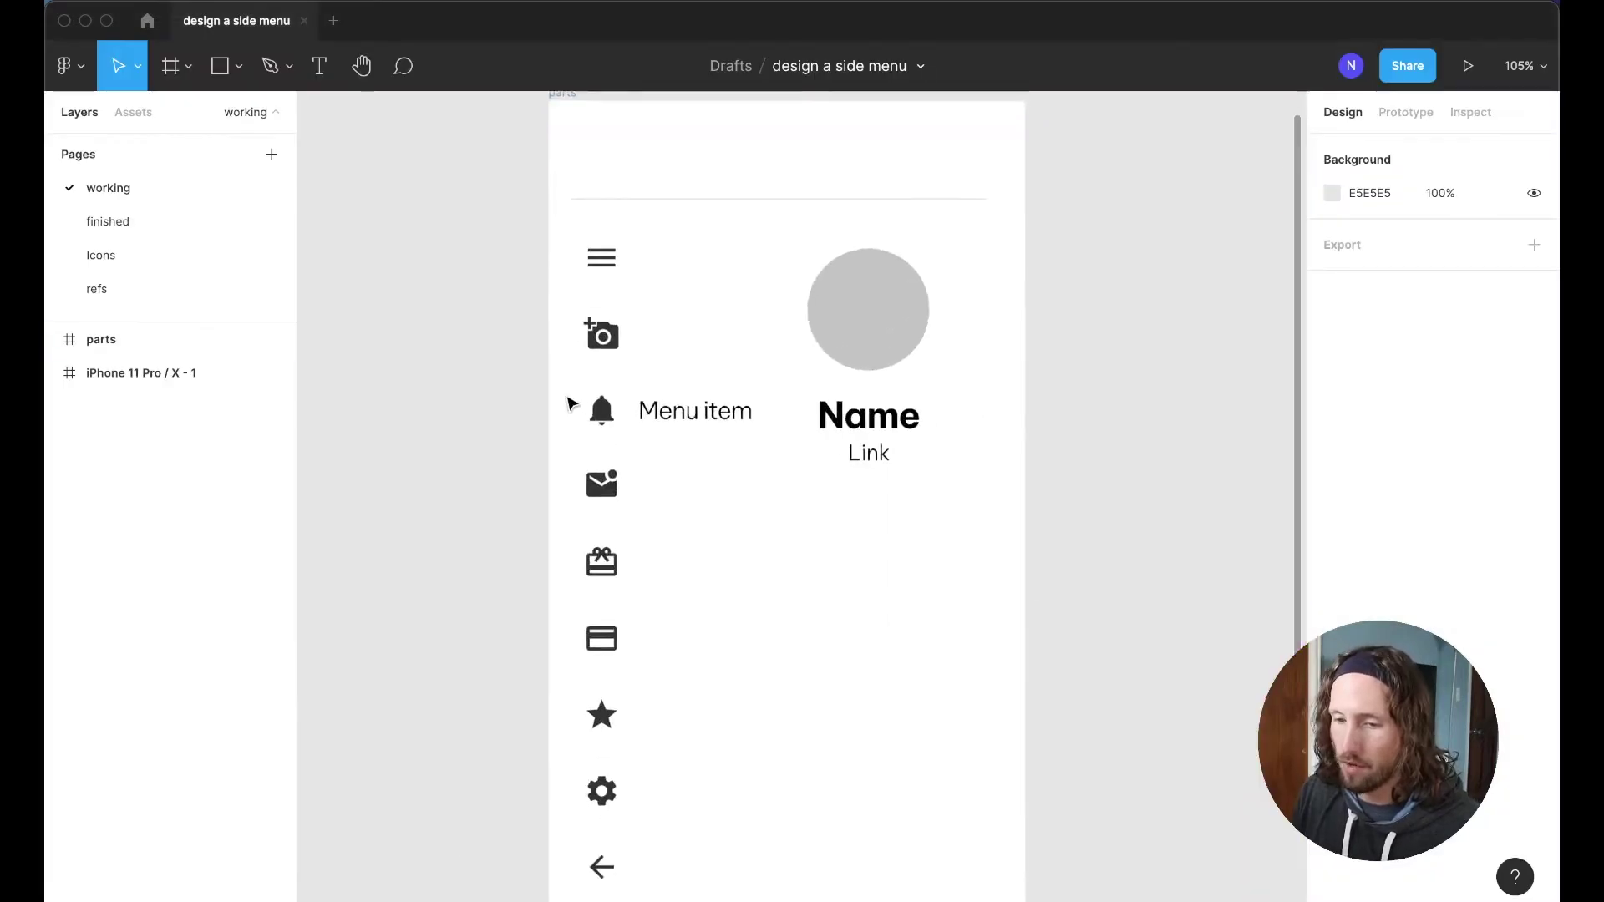
{"action": "key", "text": "super+backslash"}
{"action": "scroll", "coordinate": [495, 407], "scroll_direction": "down", "scroll_amount": 2}
{"action": "scroll", "coordinate": [495, 407], "scroll_direction": "right", "scroll_amount": 1}
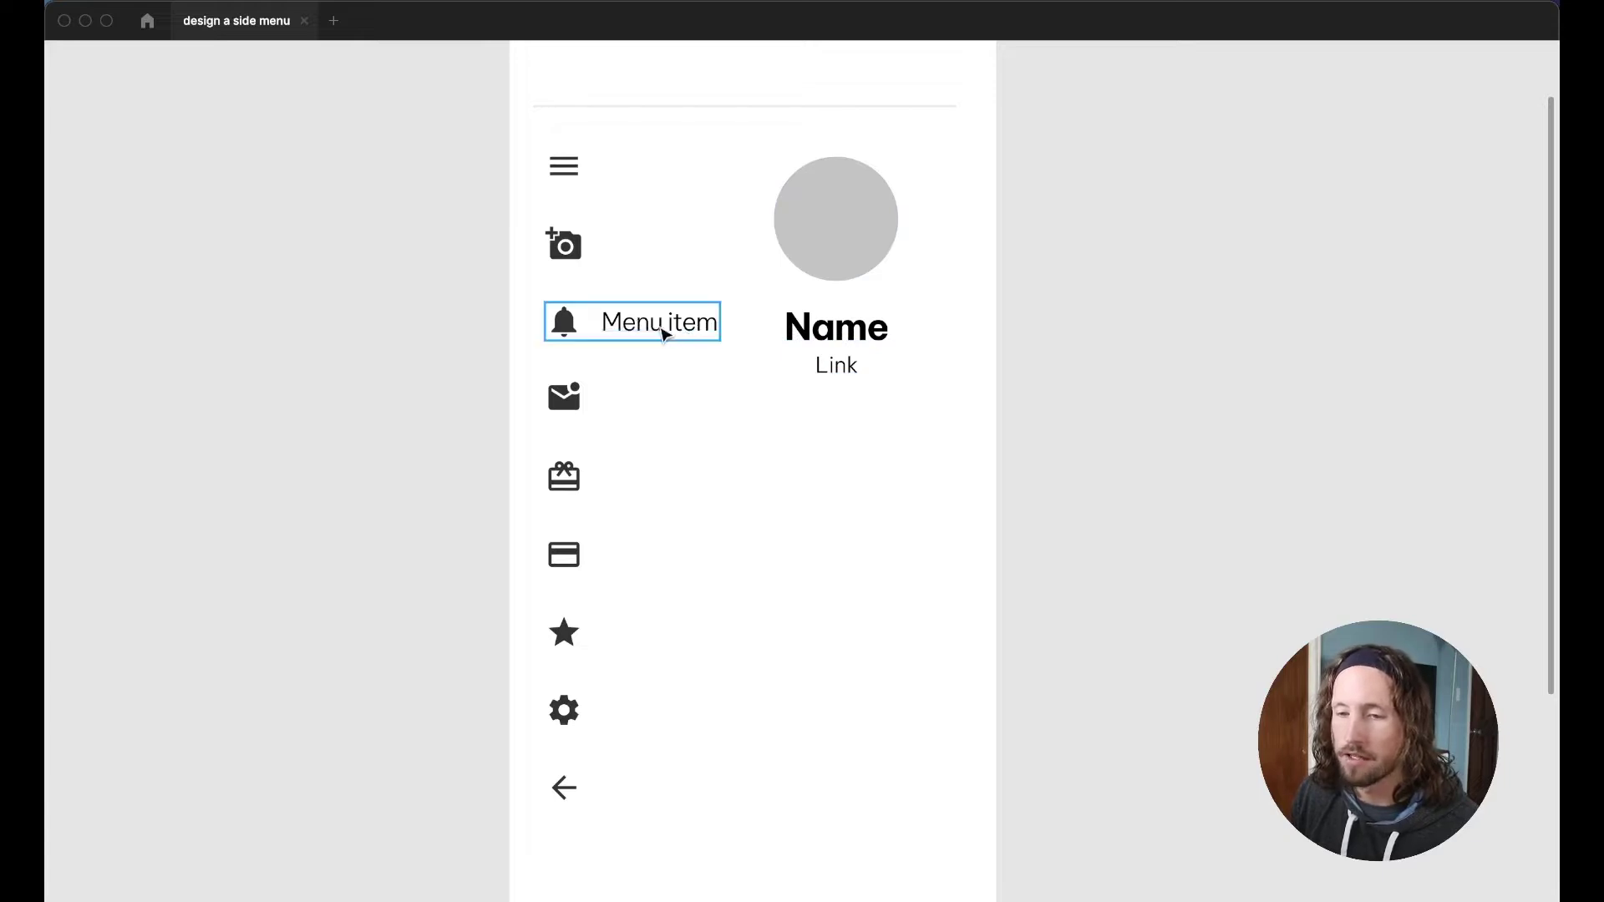
{"action": "key", "text": "shift+1"}
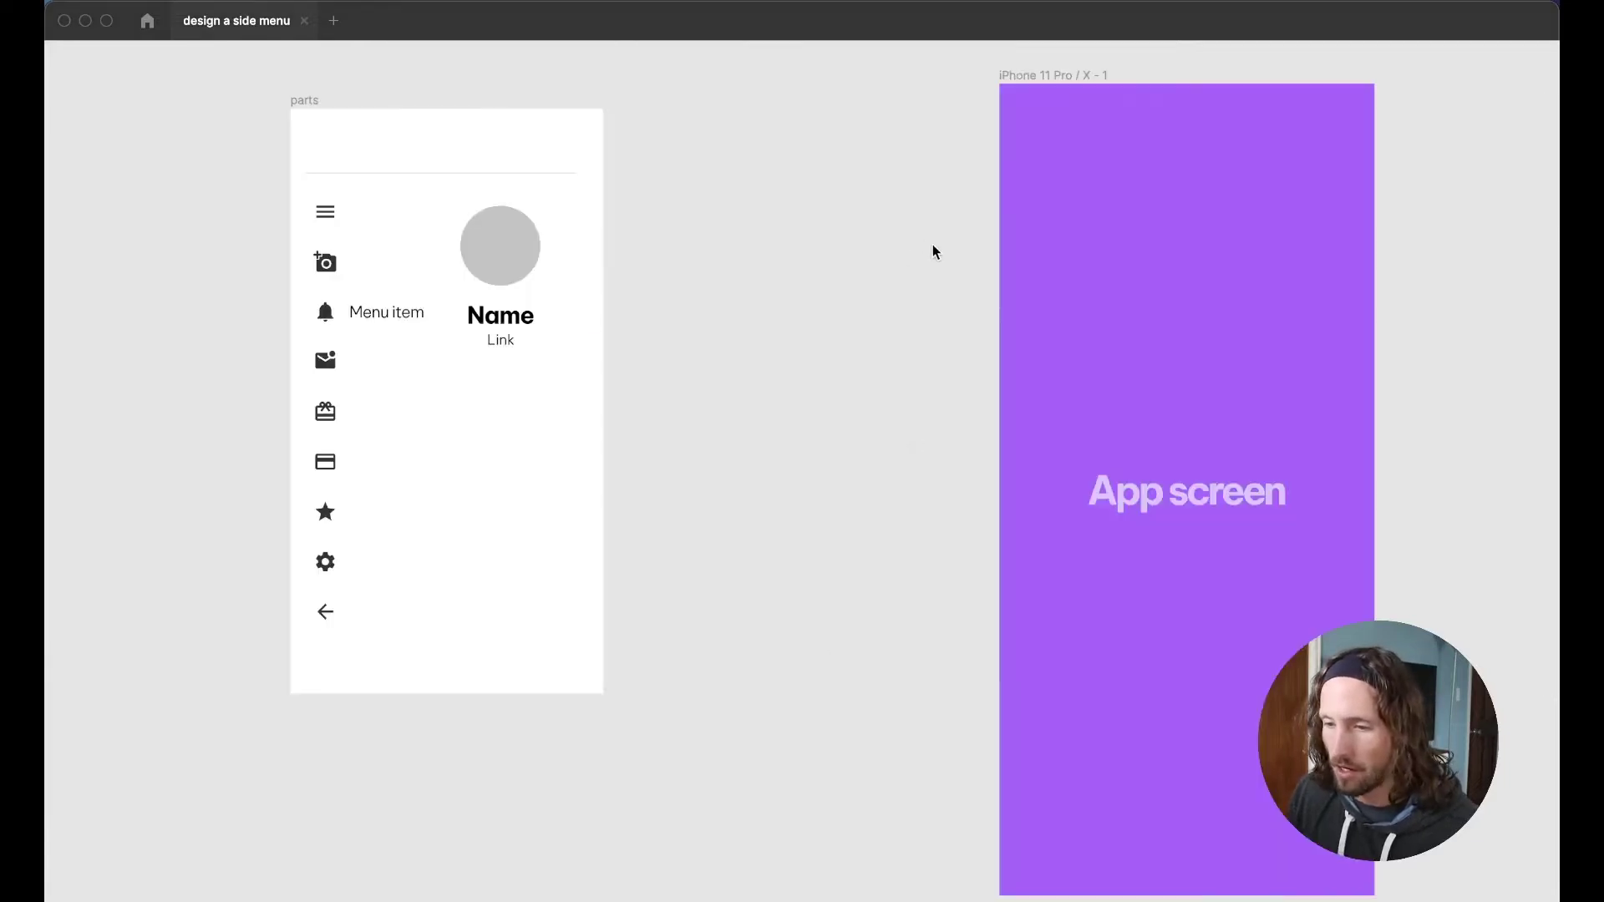
{"action": "left_click", "coordinate": [1024, 74]}
{"action": "scroll", "coordinate": [961, 92], "scroll_direction": "right", "scroll_amount": 3}
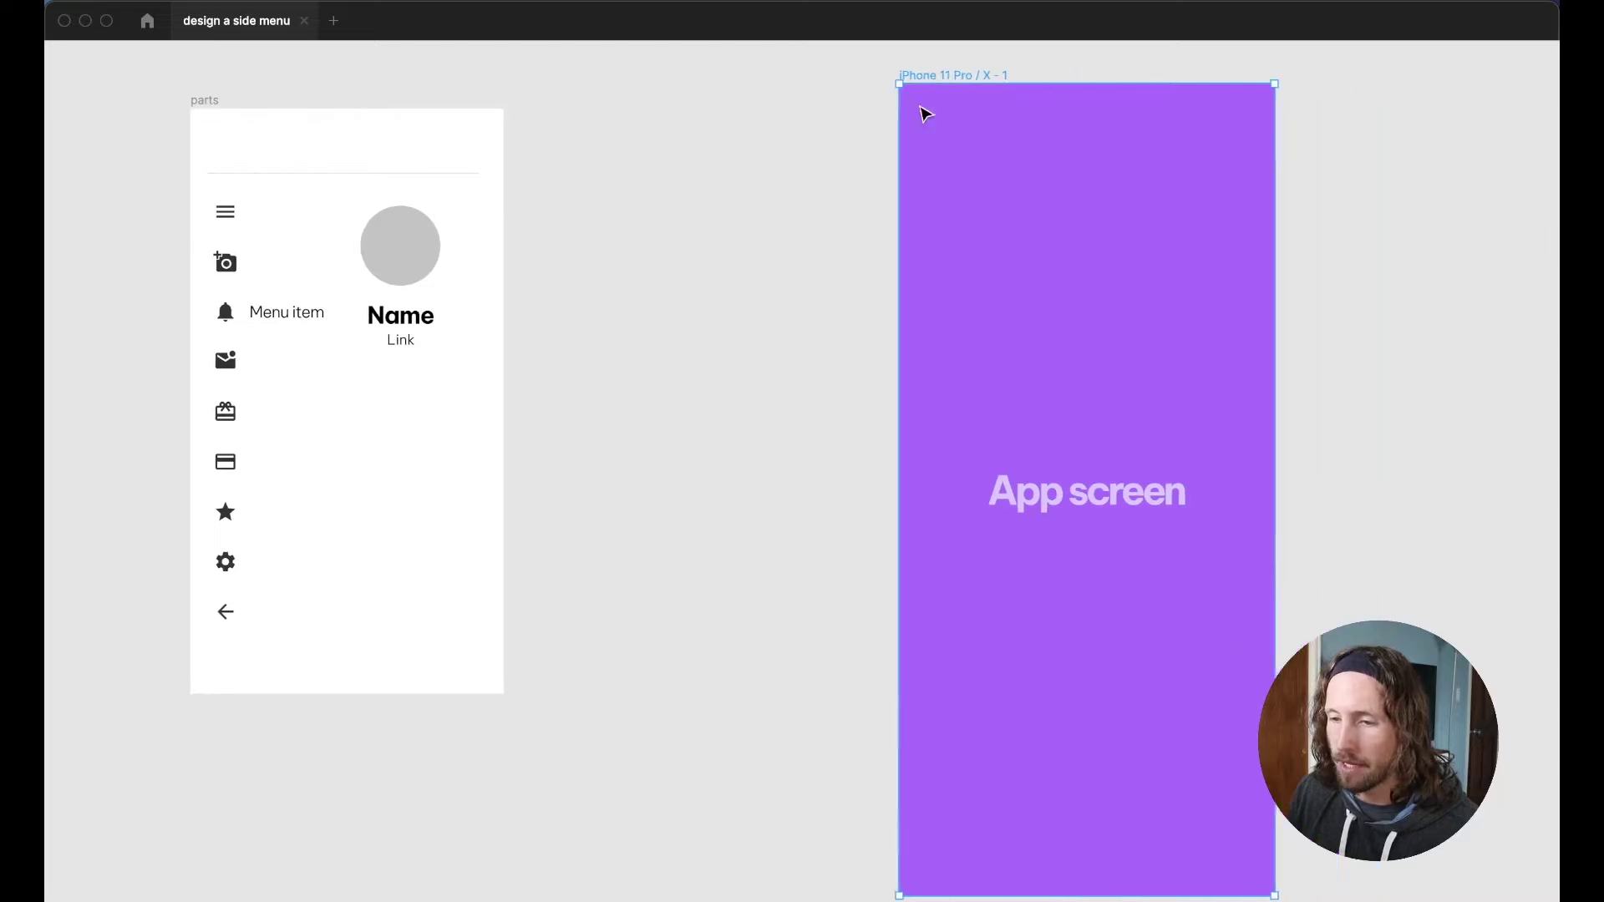
{"action": "scroll", "coordinate": [926, 113], "scroll_direction": "right", "scroll_amount": 3}
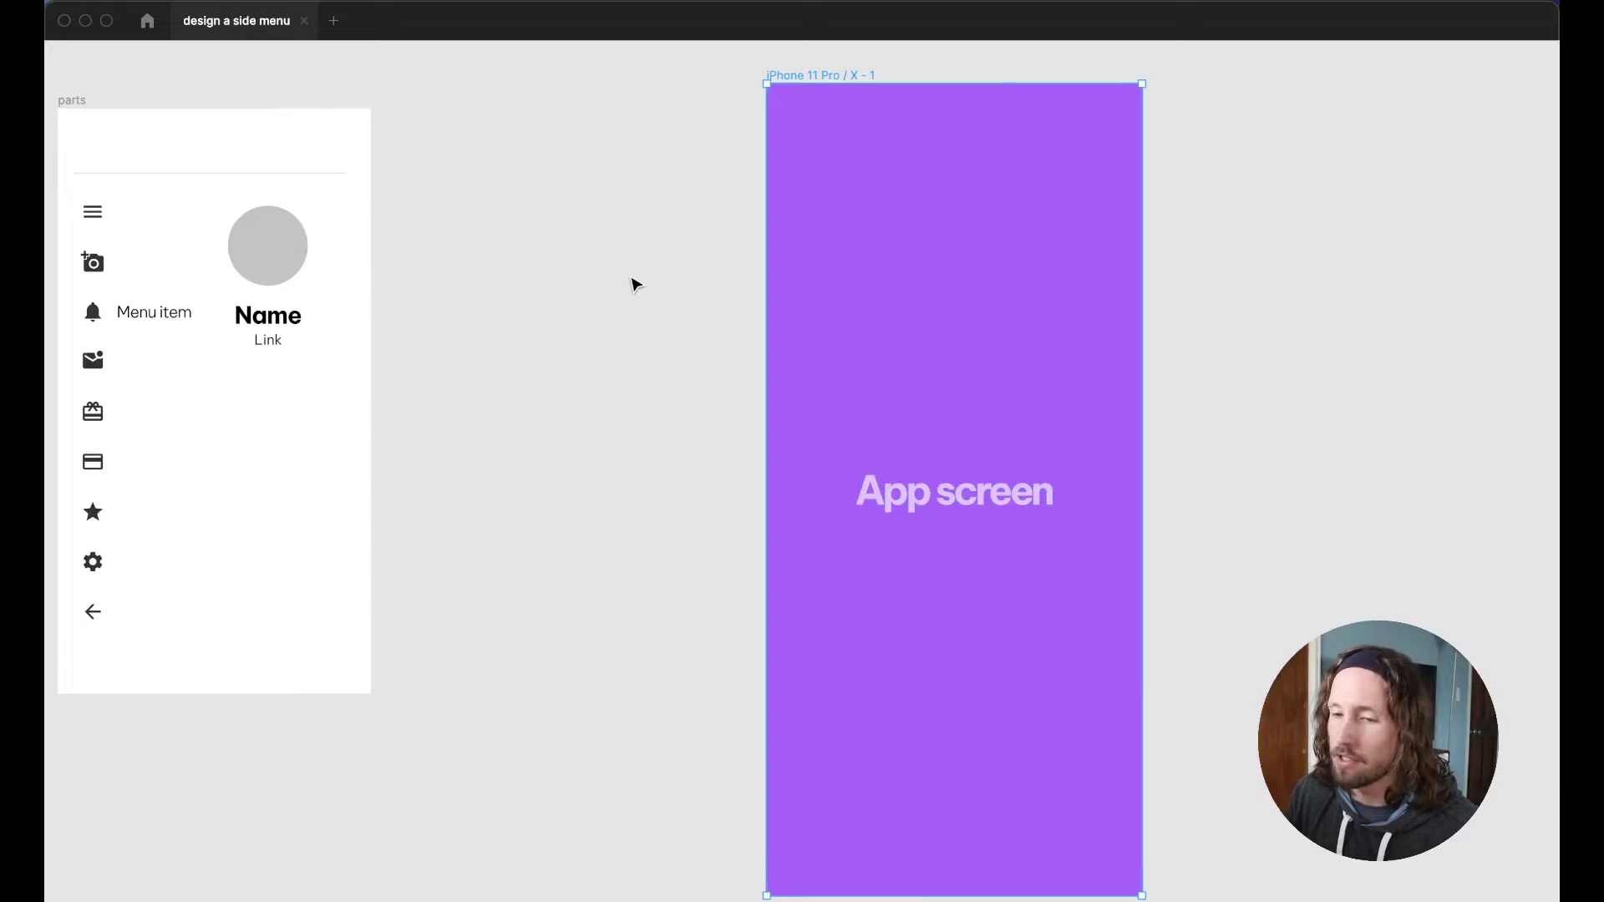
{"action": "key", "text": "super+backslash"}
{"action": "left_click", "coordinate": [1356, 209]}
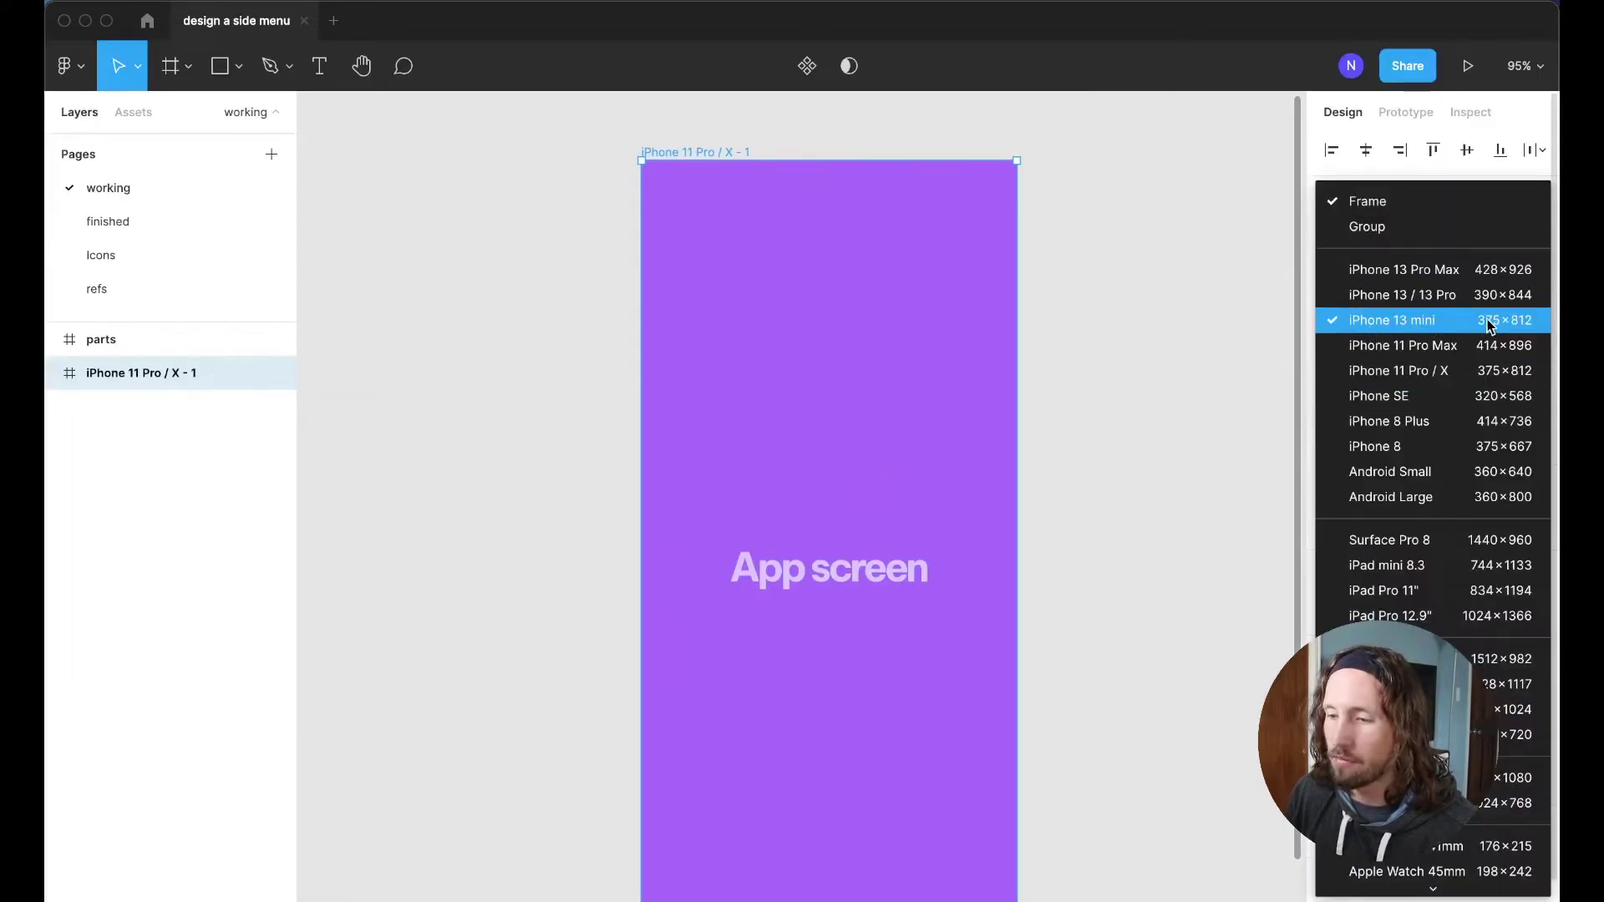
{"action": "left_click", "coordinate": [1194, 326]}
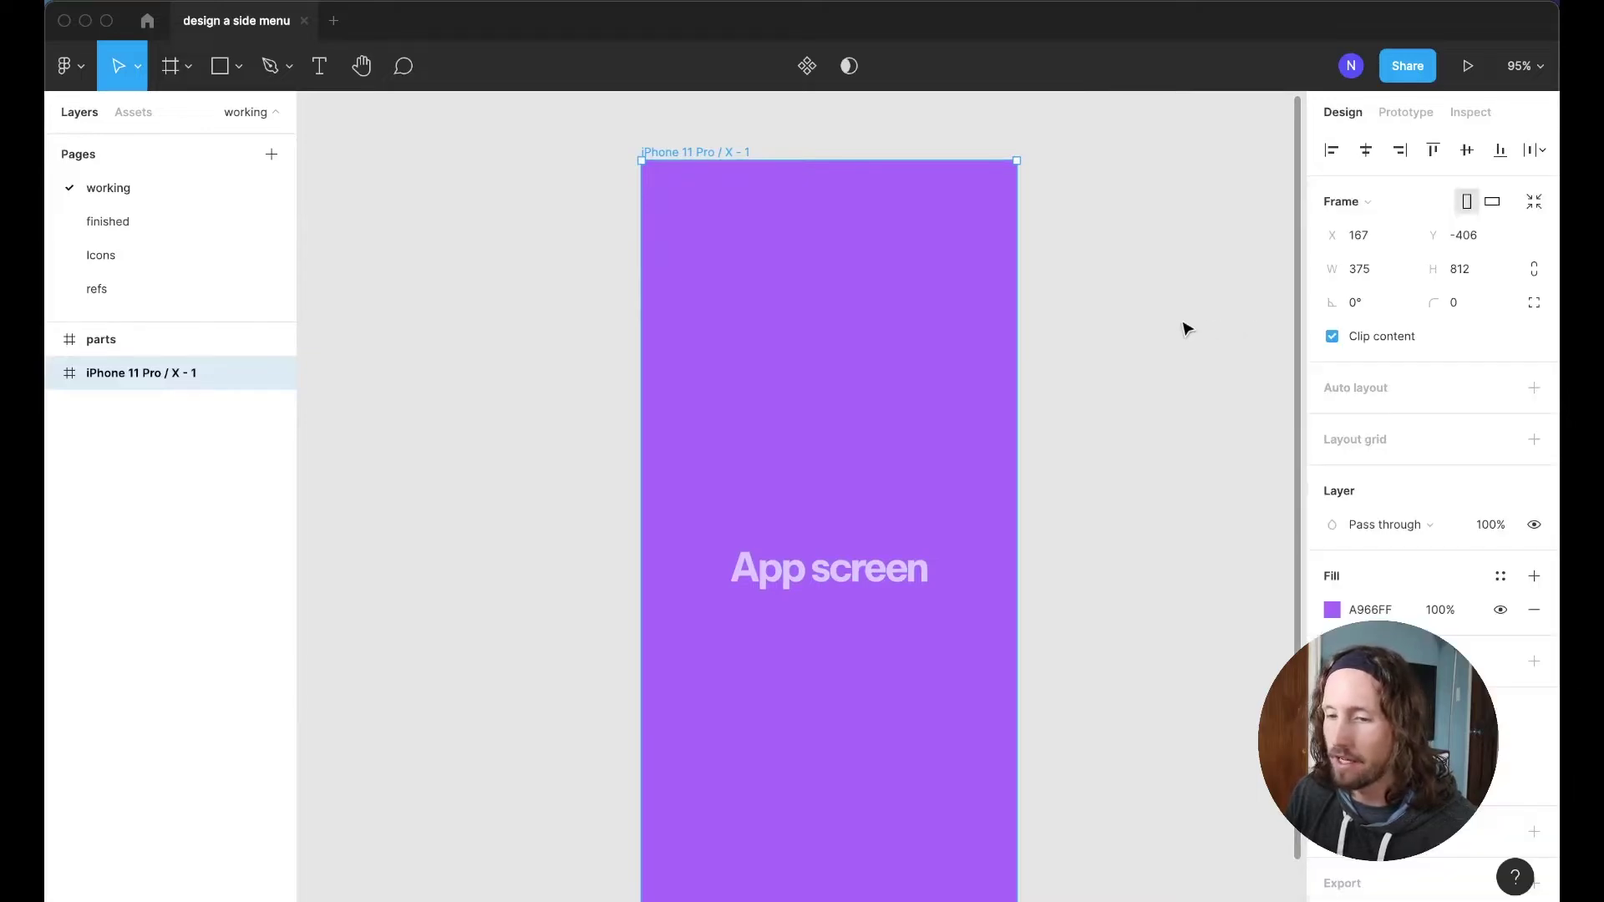
{"action": "key", "text": "super+backslash"}
{"action": "scroll", "coordinate": [734, 519], "scroll_direction": "left", "scroll_amount": 6}
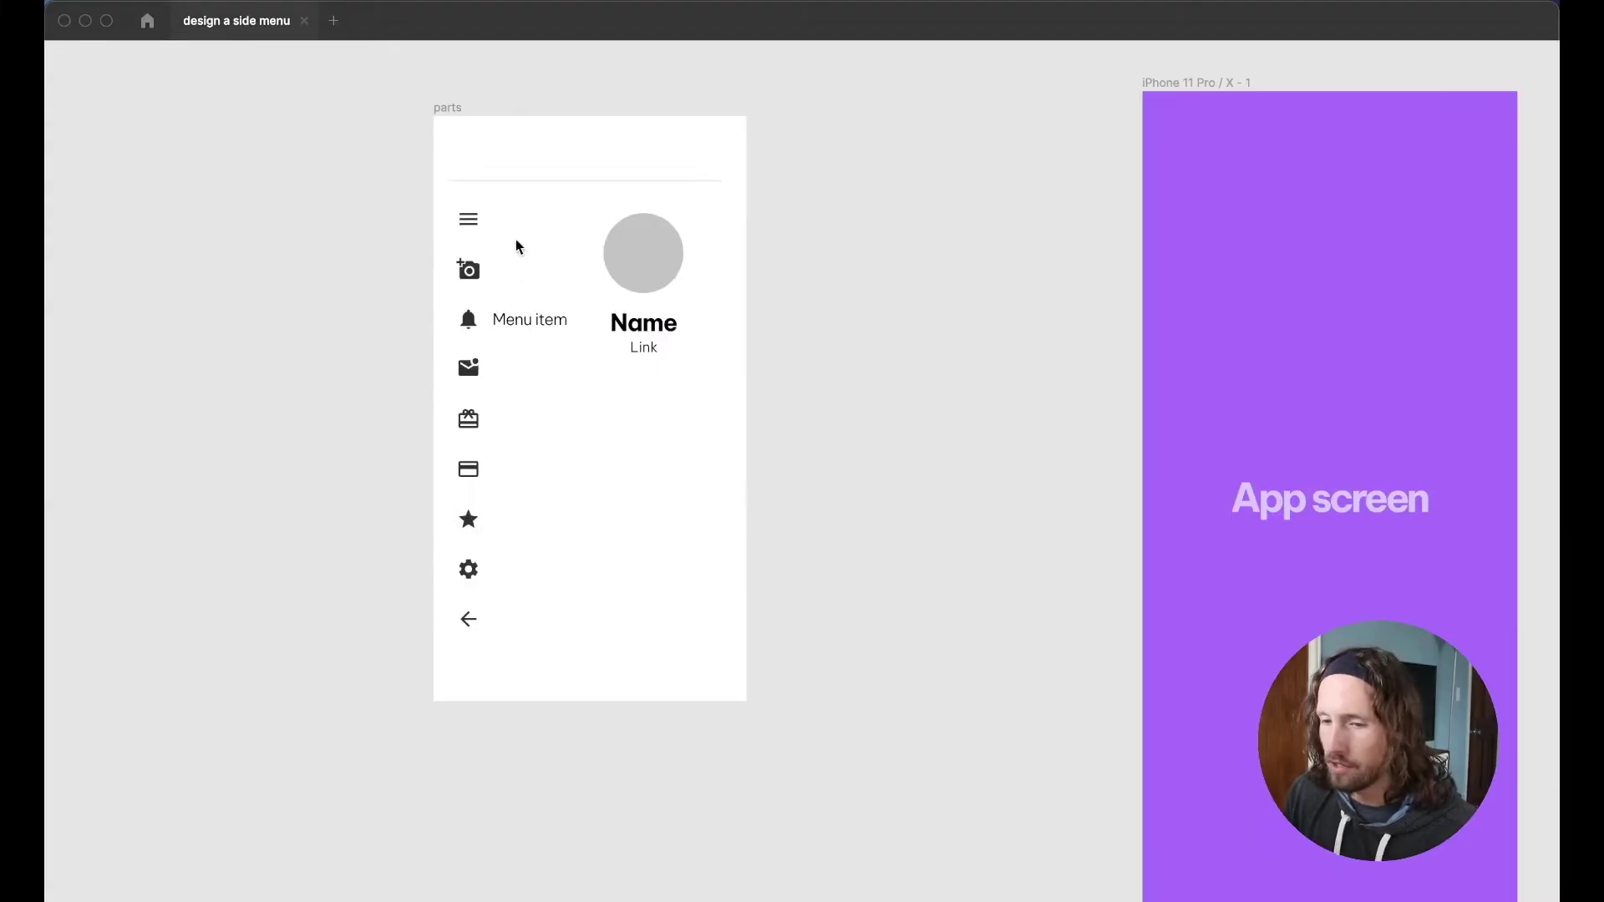
Alt-drag a copy of the hamburger icon out toward the app screen
{"action": "left_click_drag", "start_coordinate": [467, 222], "coordinate": [1045, 176]}
{"action": "scroll", "coordinate": [1131, 158], "scroll_direction": "right", "scroll_amount": 5}
{"action": "scroll", "coordinate": [1060, 132], "scroll_direction": "up", "scroll_amount": 5}
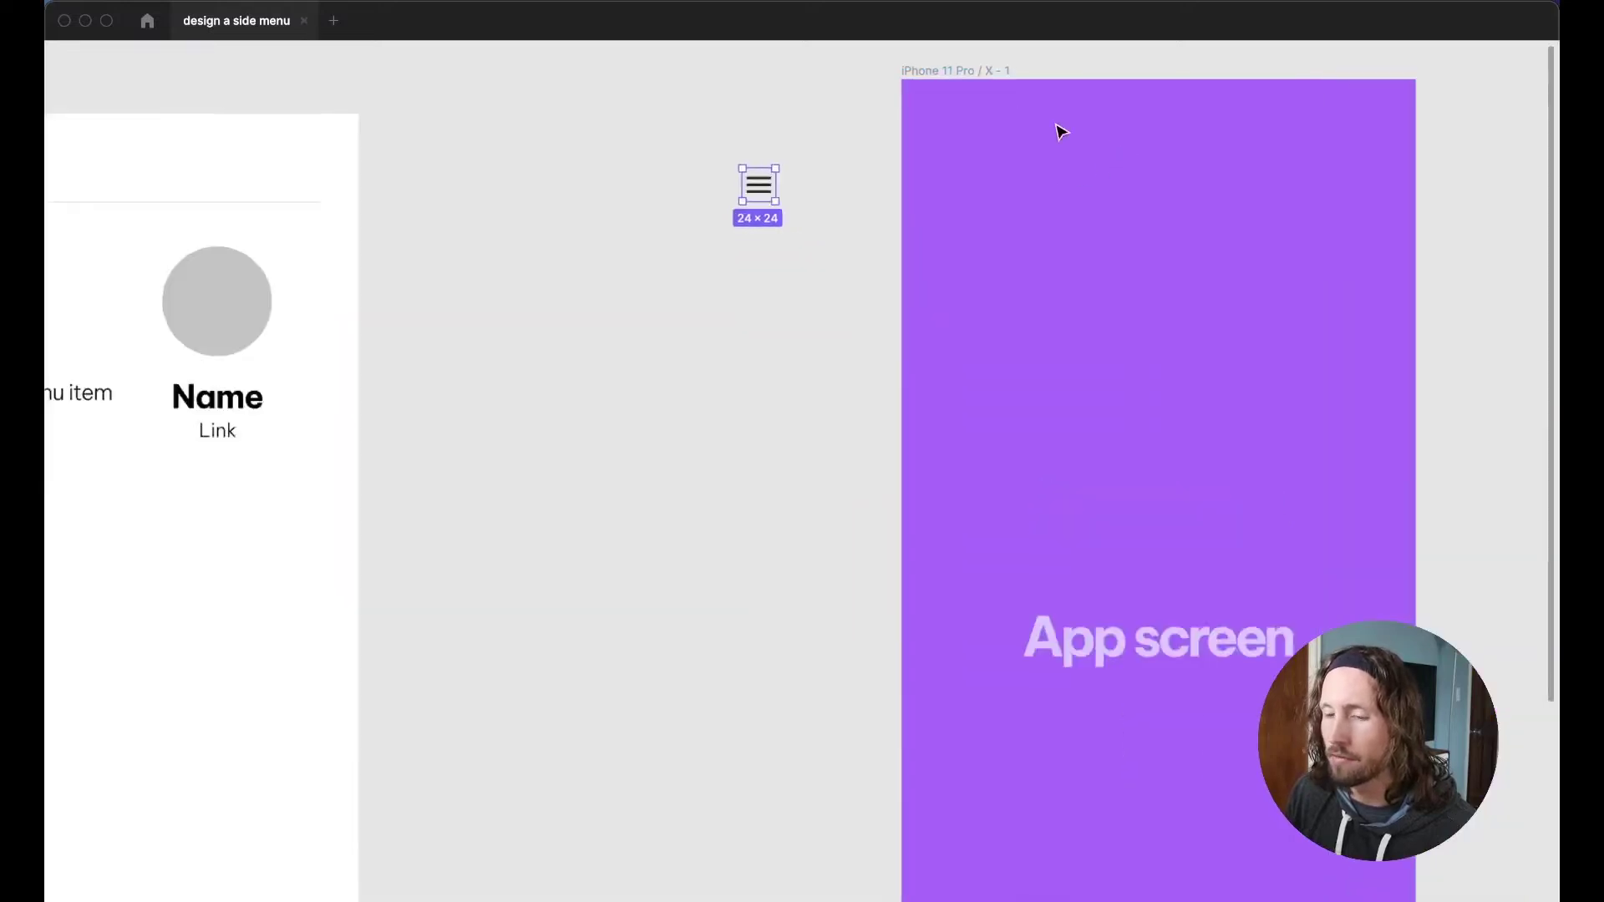
{"action": "scroll", "coordinate": [1061, 132], "scroll_direction": "right", "scroll_amount": 3}
{"action": "left_click_drag", "start_coordinate": [592, 197], "coordinate": [660, 186]}
{"action": "key", "text": "super+backslash"}
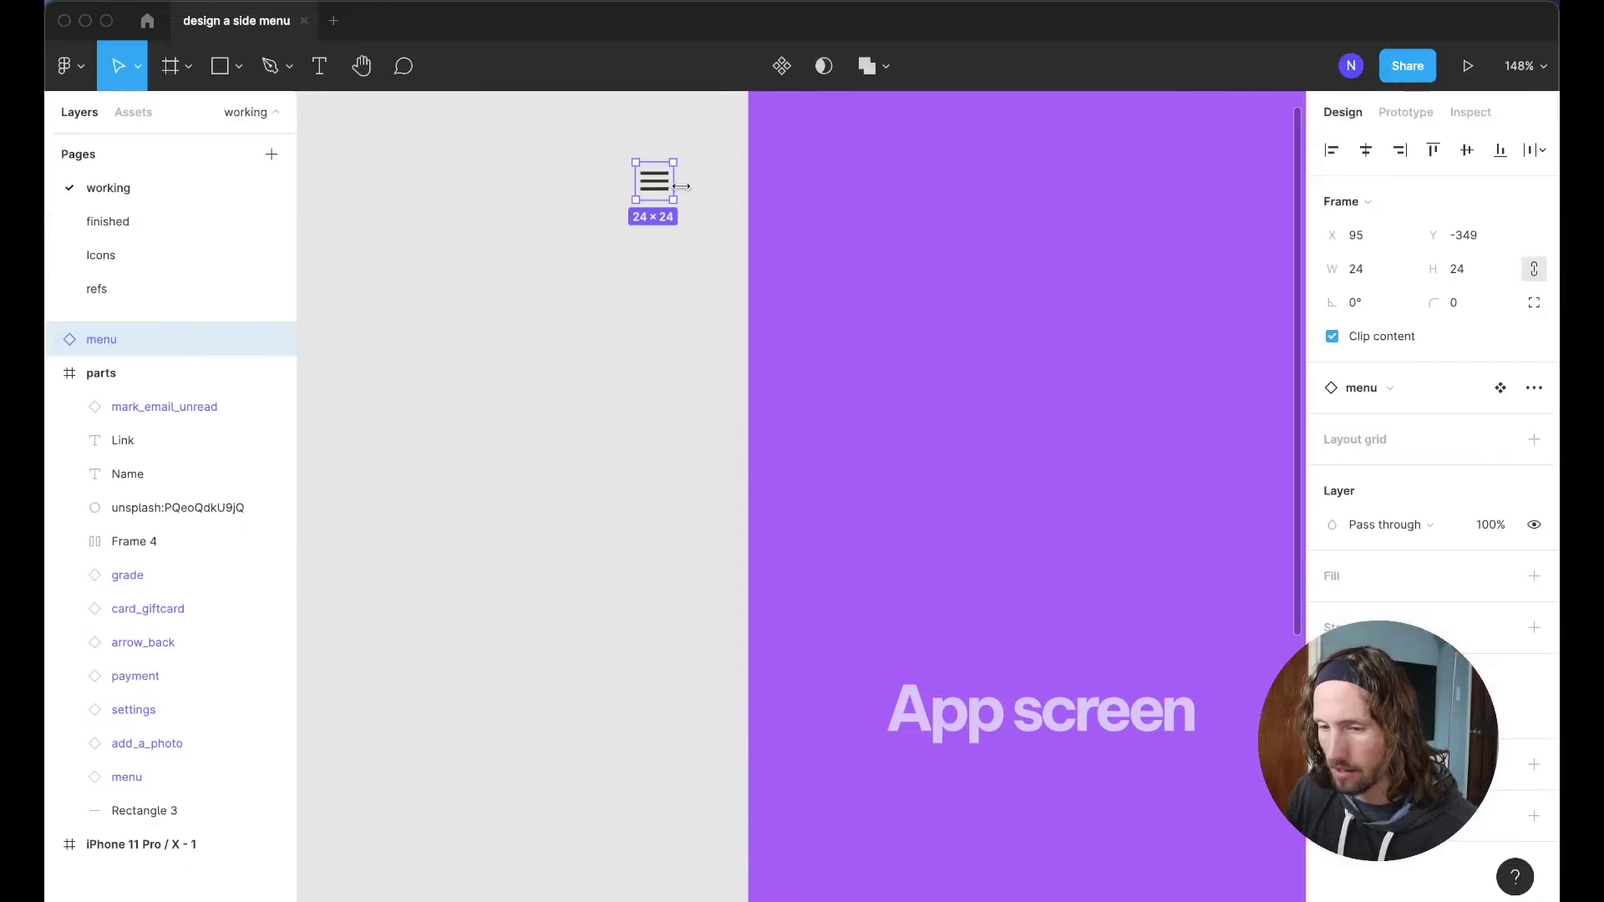
Wrap the hamburger in an auto layout frame with a Gray/White fill and corner radius 8
{"action": "key", "text": "shift+a"}
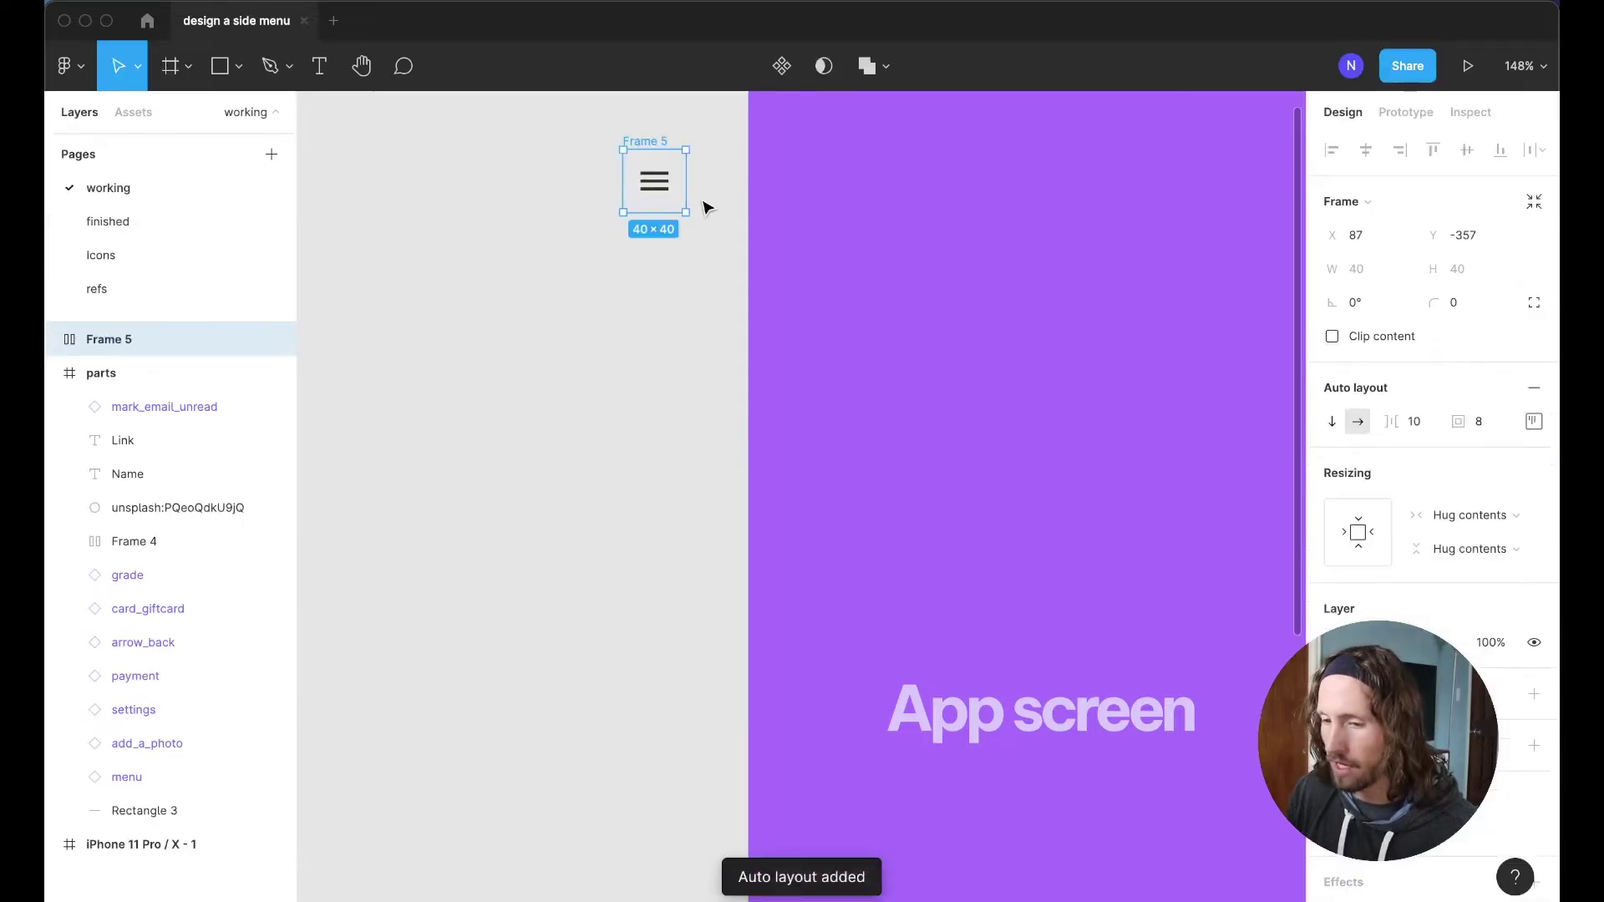
{"action": "scroll", "coordinate": [705, 206], "scroll_direction": "up", "scroll_amount": 5}
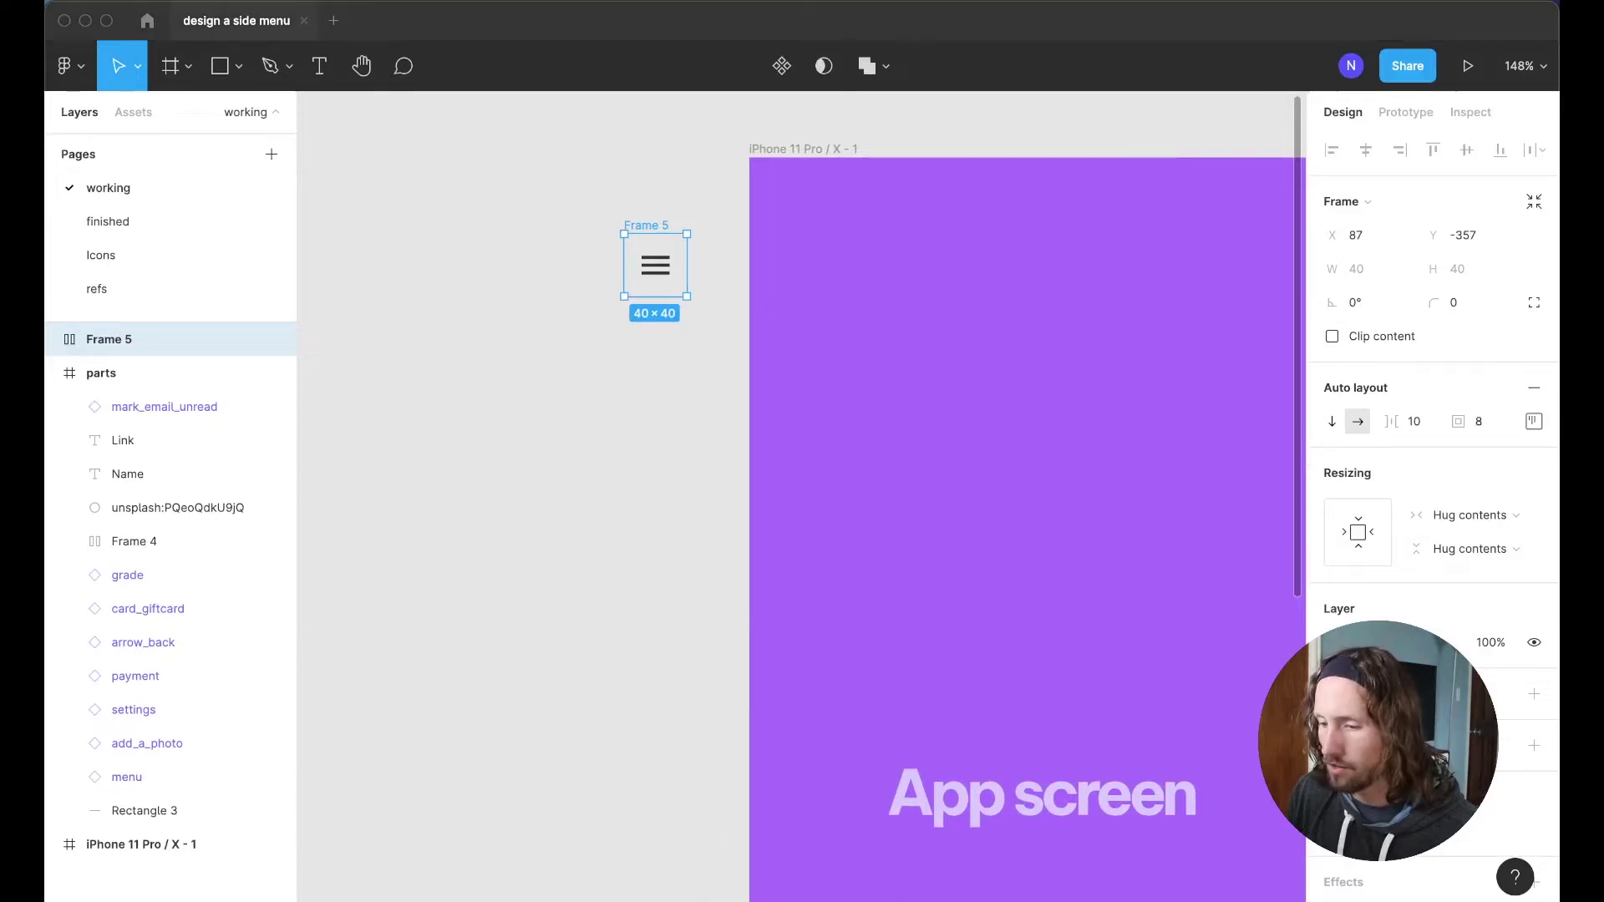
{"action": "left_click", "coordinate": [1534, 695]}
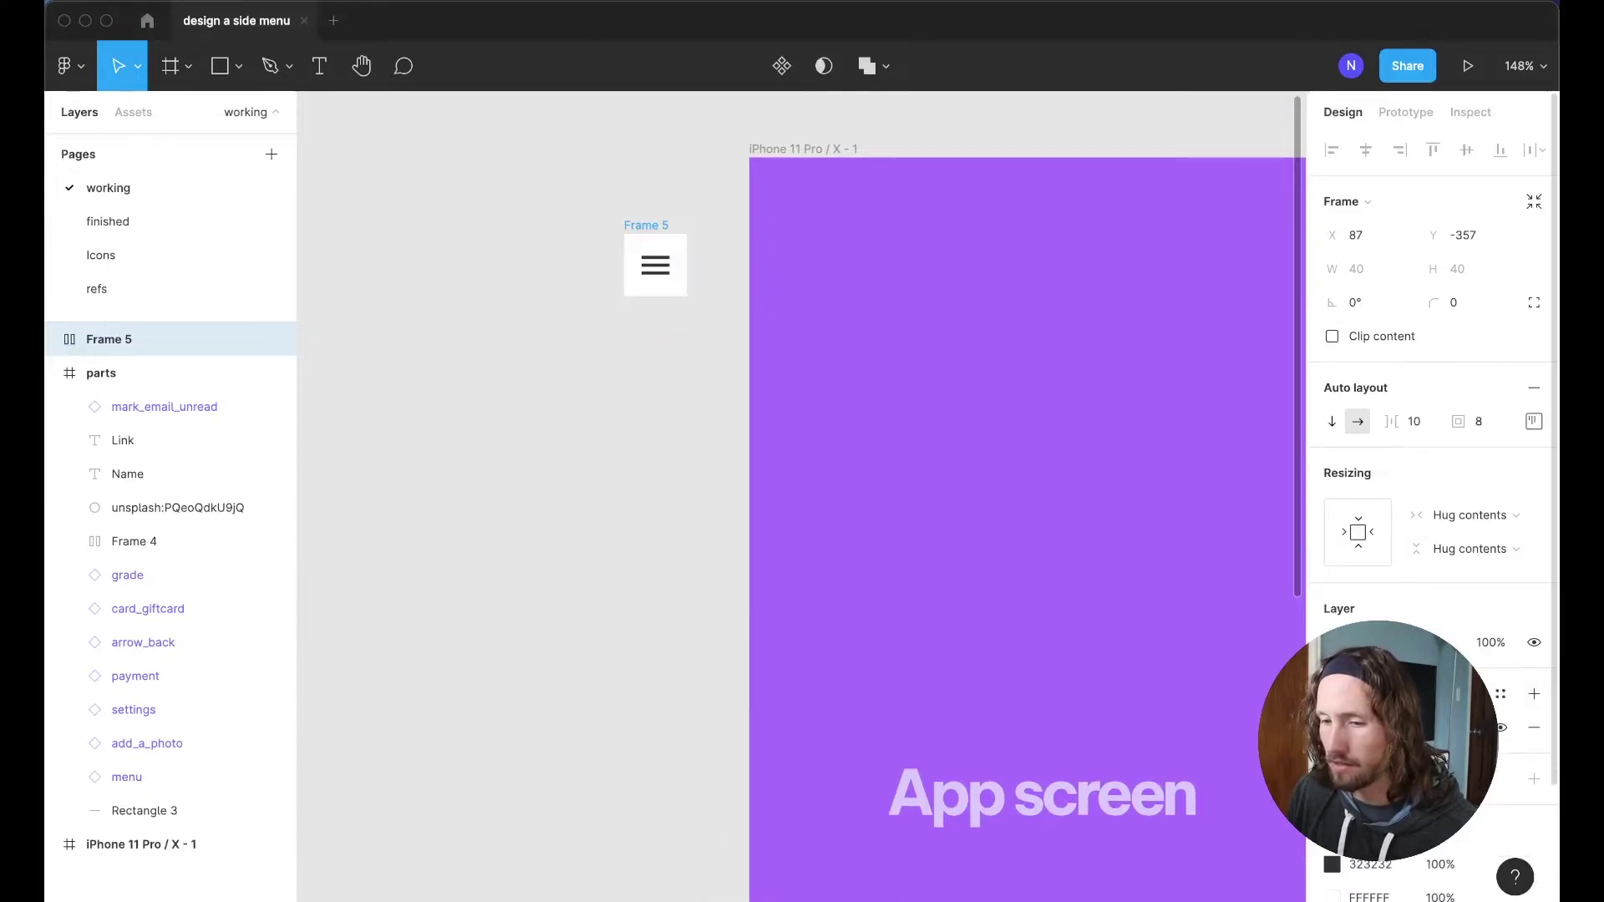
{"action": "left_click", "coordinate": [1499, 694]}
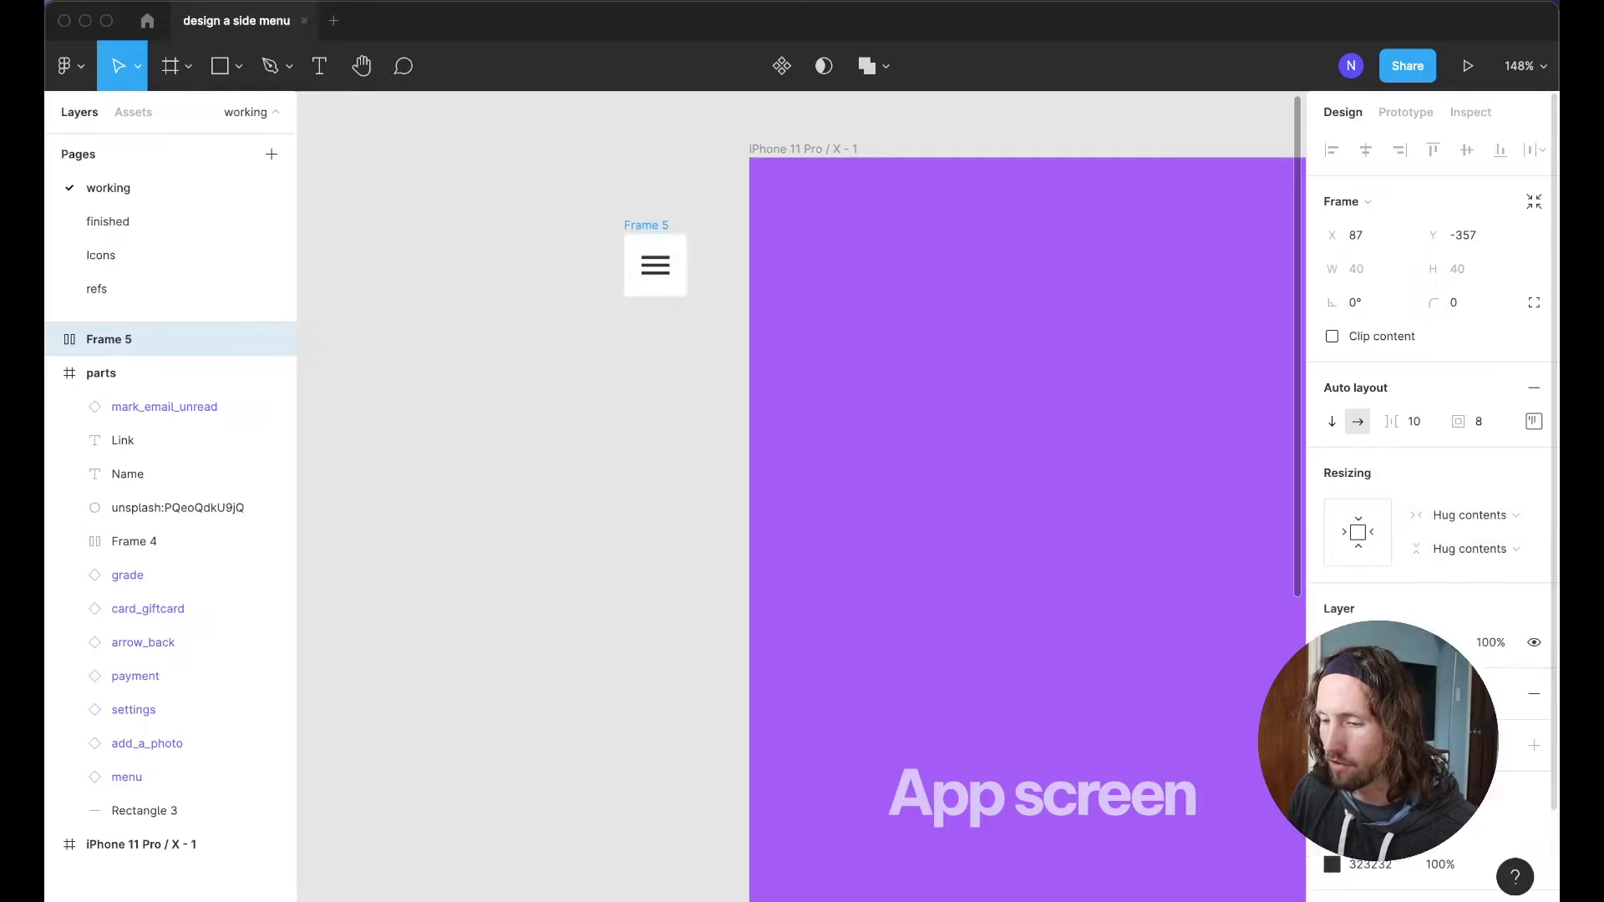
{"action": "left_click", "coordinate": [1508, 760]}
{"action": "left_click", "coordinate": [1481, 308]}
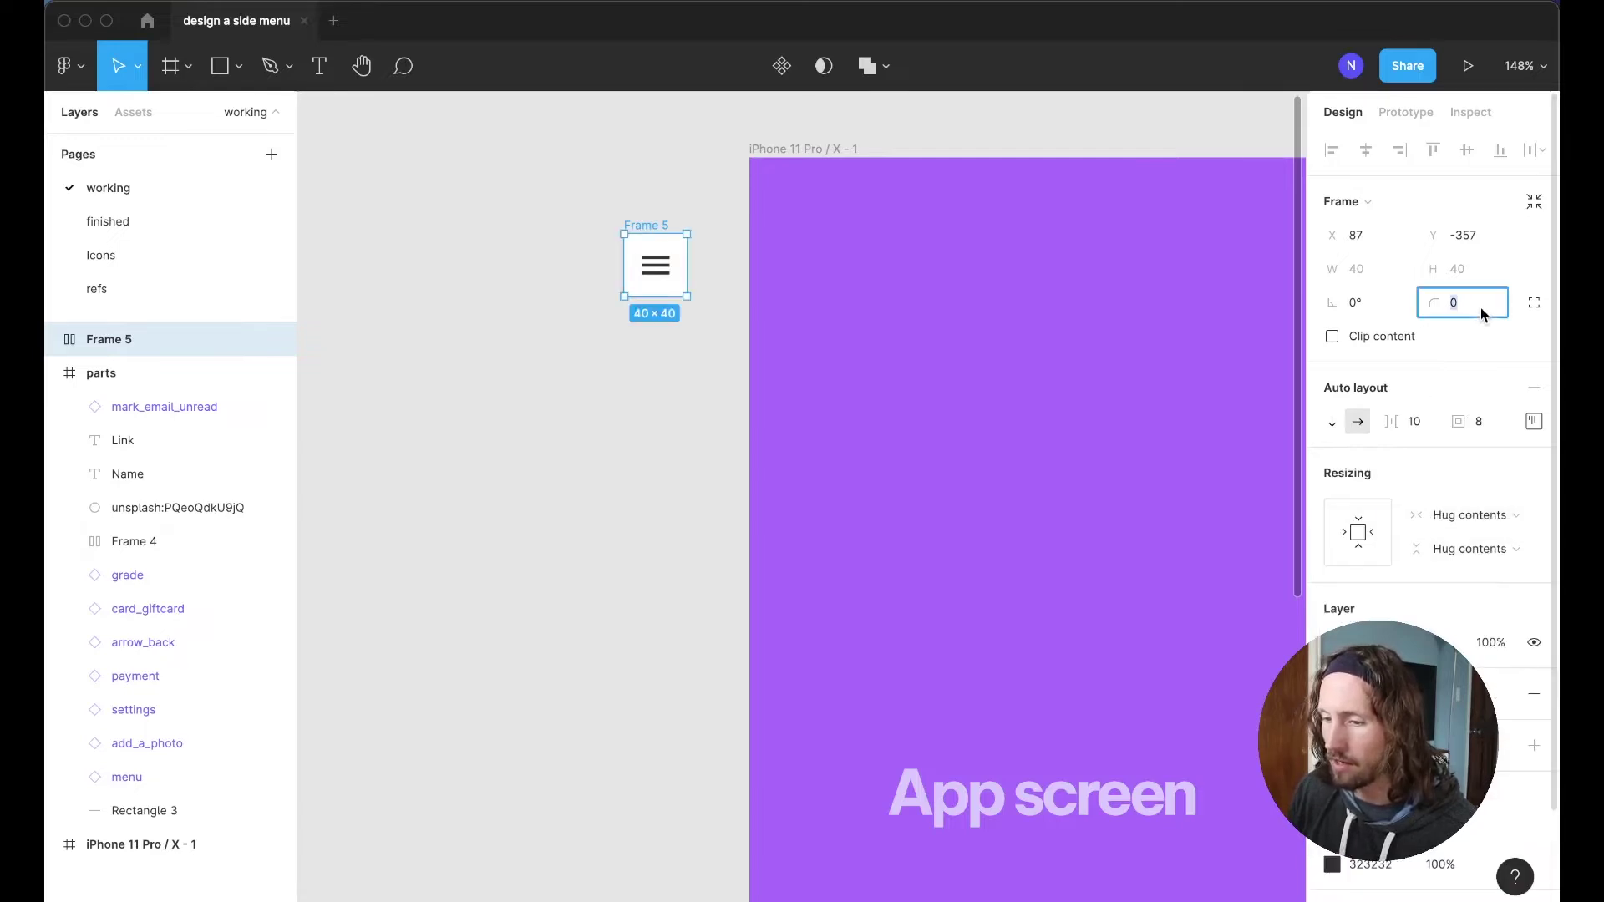
{"action": "type", "text": "8"}
Move the button into the iPhone frame at the app screen's top-left
{"action": "left_click", "coordinate": [430, 111]}
{"action": "left_click_drag", "start_coordinate": [644, 226], "coordinate": [803, 205]}
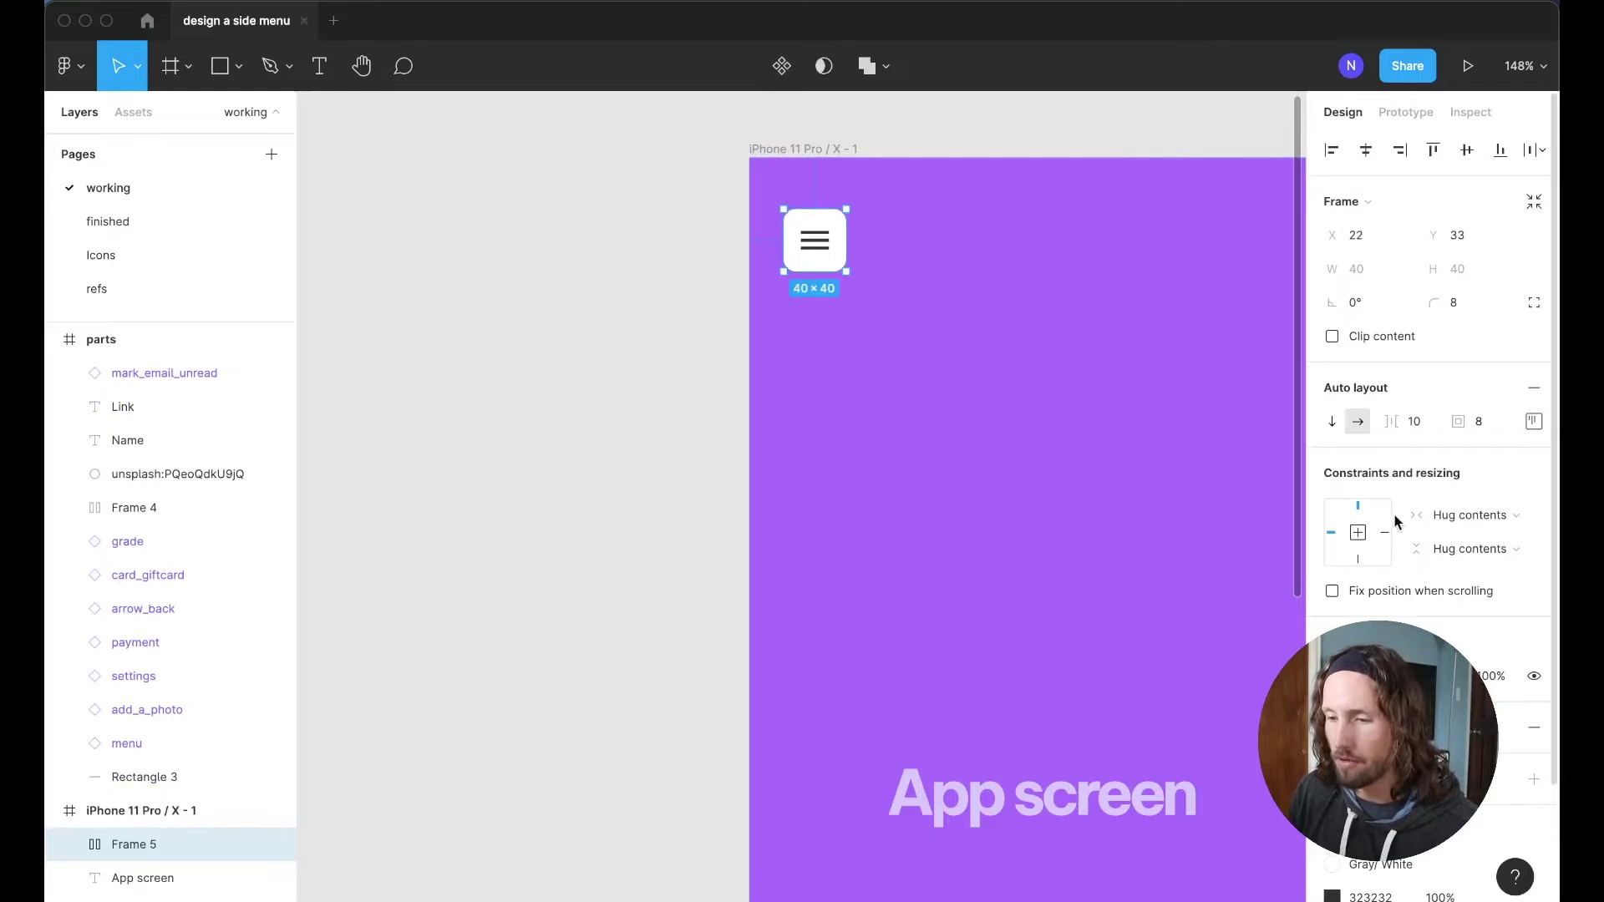
{"action": "scroll", "coordinate": [1452, 608], "scroll_direction": "down", "scroll_amount": 3}
Add a drop shadow to the button with blur 12 and 15% opacity
{"action": "left_click", "coordinate": [1534, 790]}
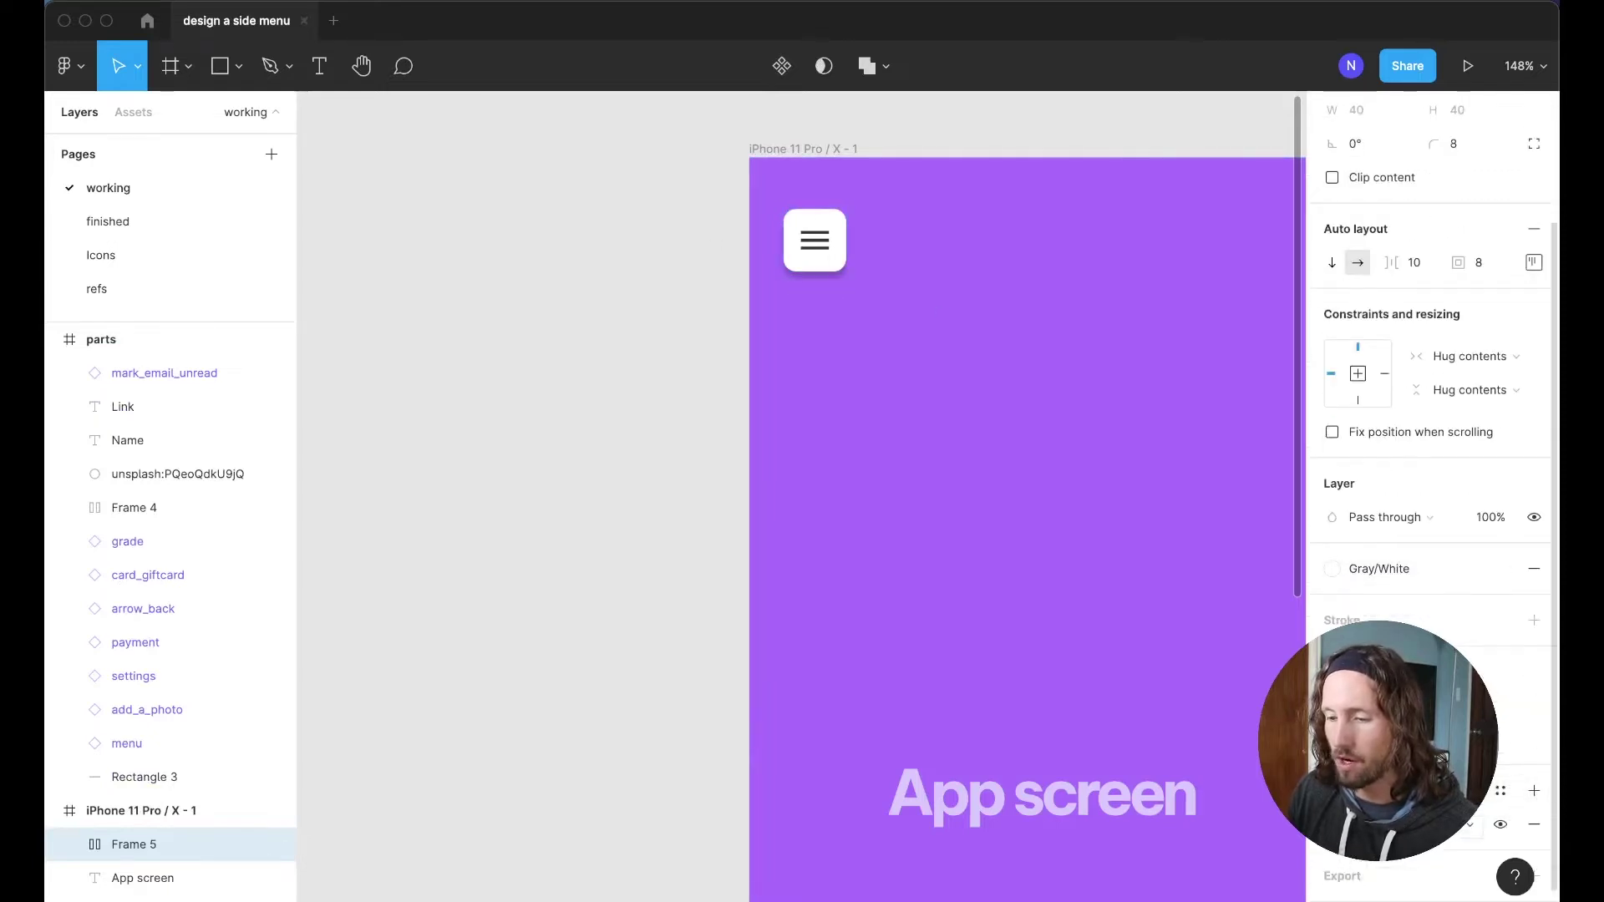
{"action": "left_click", "coordinate": [1333, 824]}
{"action": "key", "text": "Tab"}
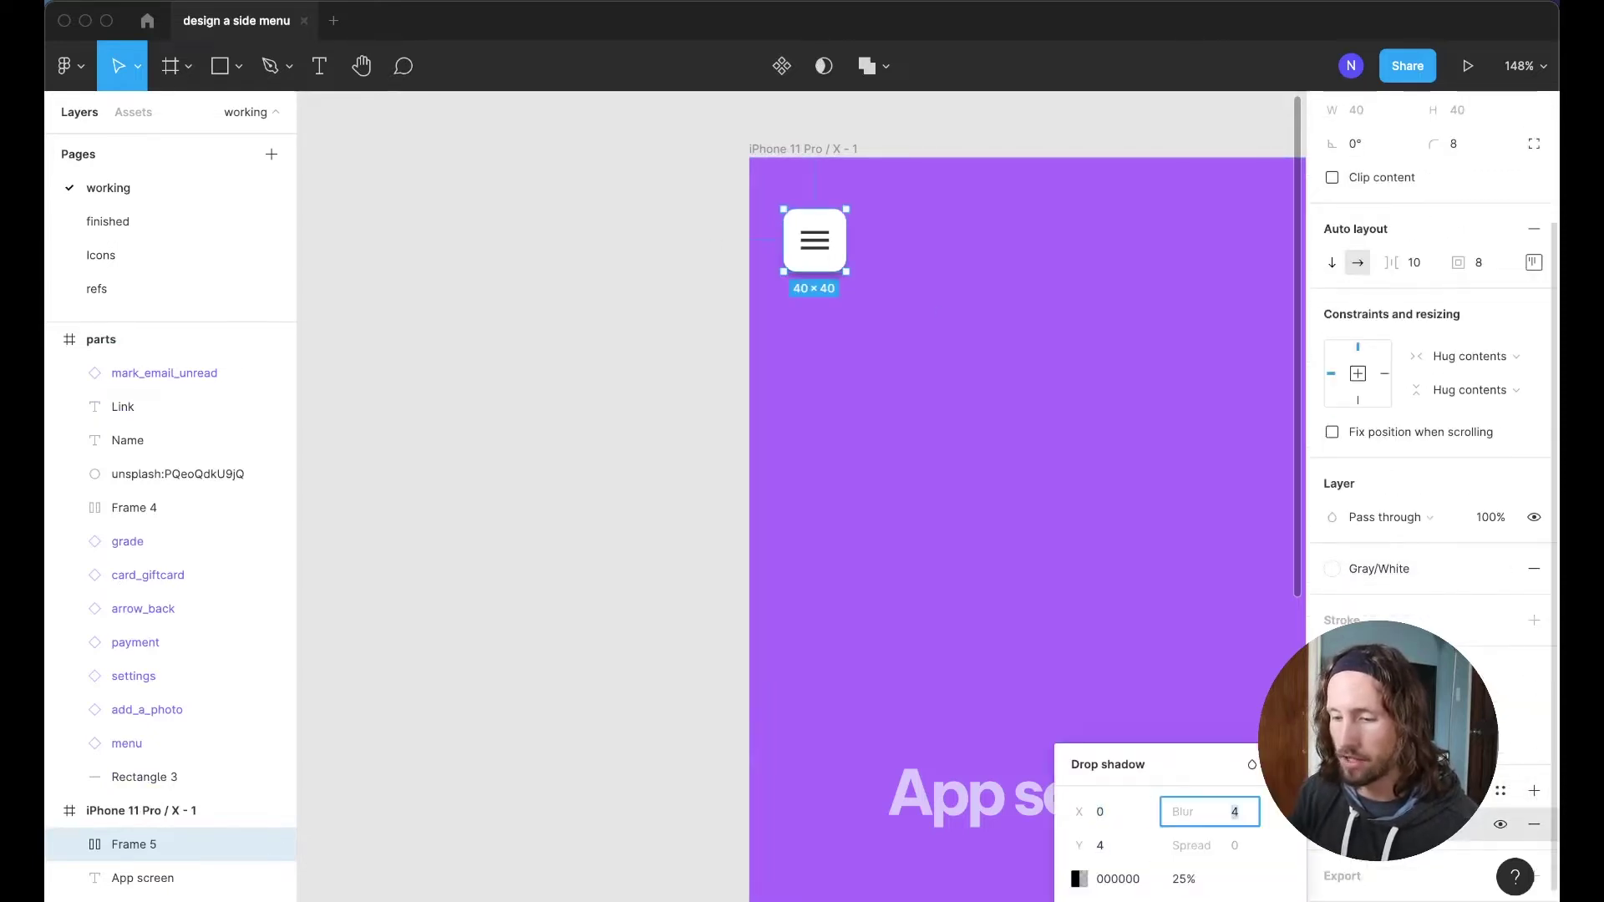
{"action": "type", "text": "12"}
{"action": "key", "text": "Tab"}
{"action": "key", "text": "Tab"}
{"action": "key", "text": "Tab"}
{"action": "key", "text": "Tab"}
{"action": "key", "text": "shift+Up"}
{"action": "key", "text": "shift+Up"}
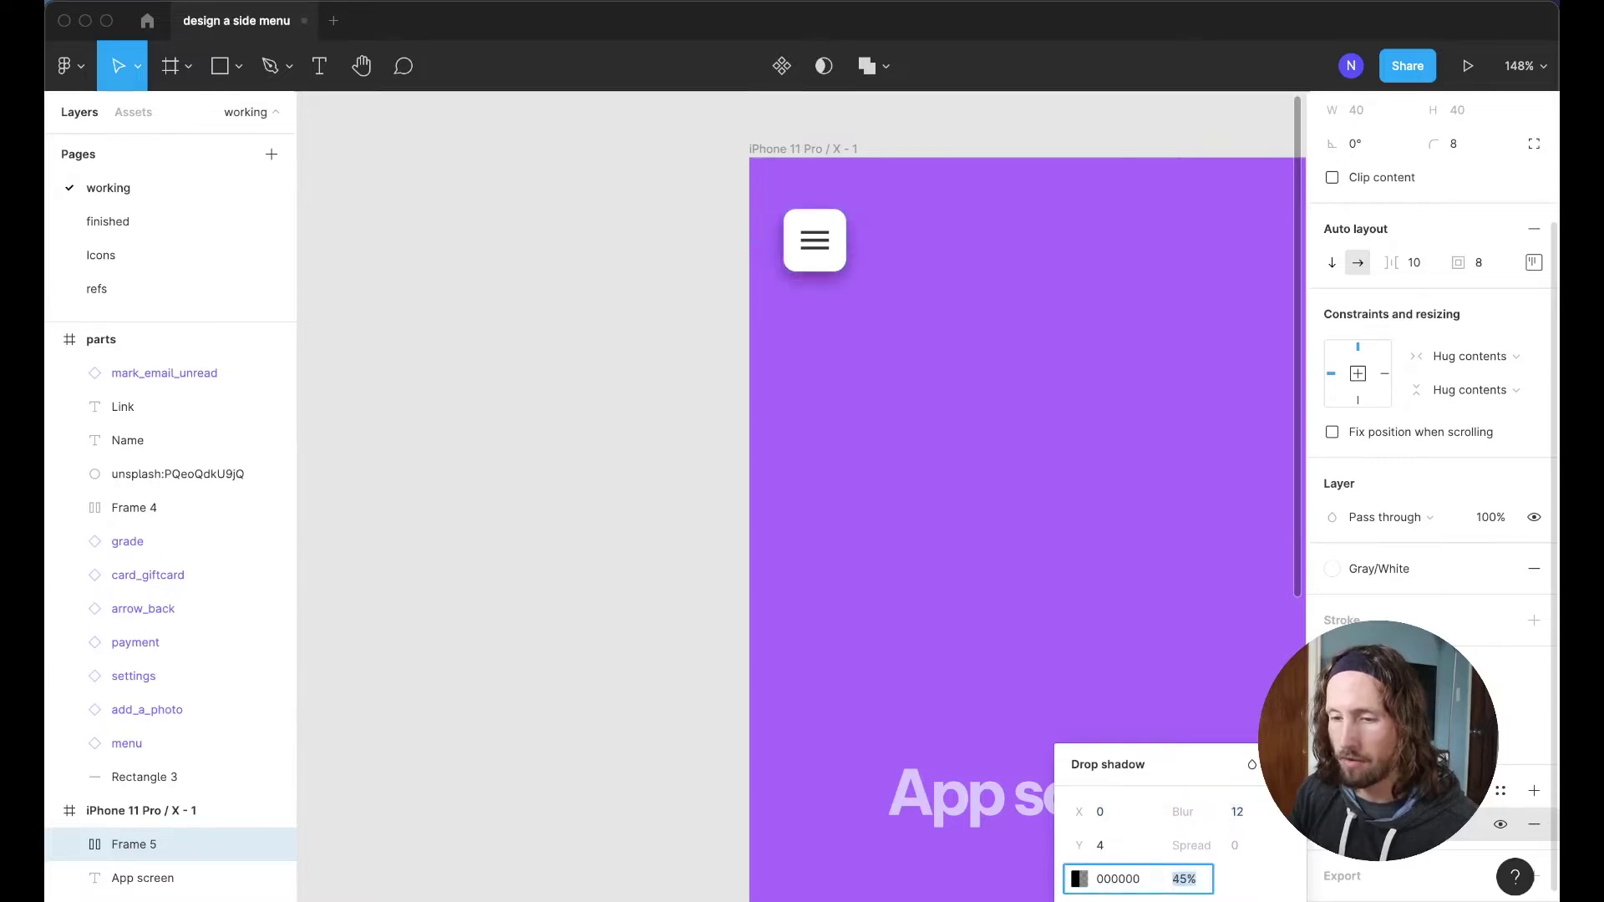
{"action": "key", "text": "shift+Down"}
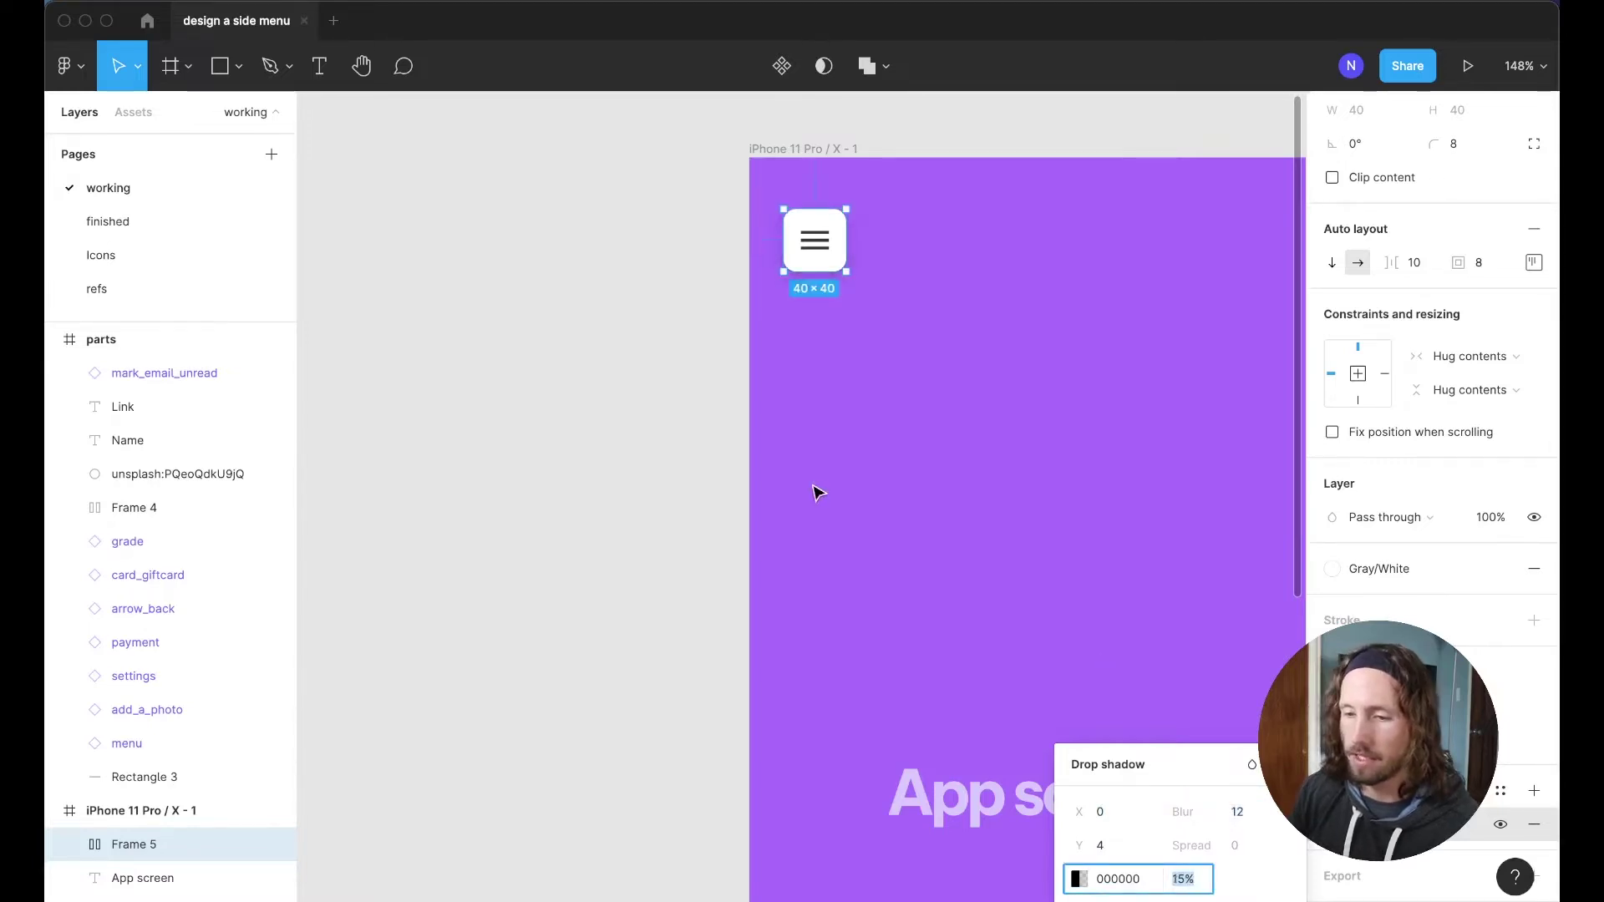
{"action": "left_click", "coordinate": [817, 492]}
{"action": "scroll", "coordinate": [818, 491], "scroll_direction": "right", "scroll_amount": 5}
{"action": "left_click", "coordinate": [593, 229]}
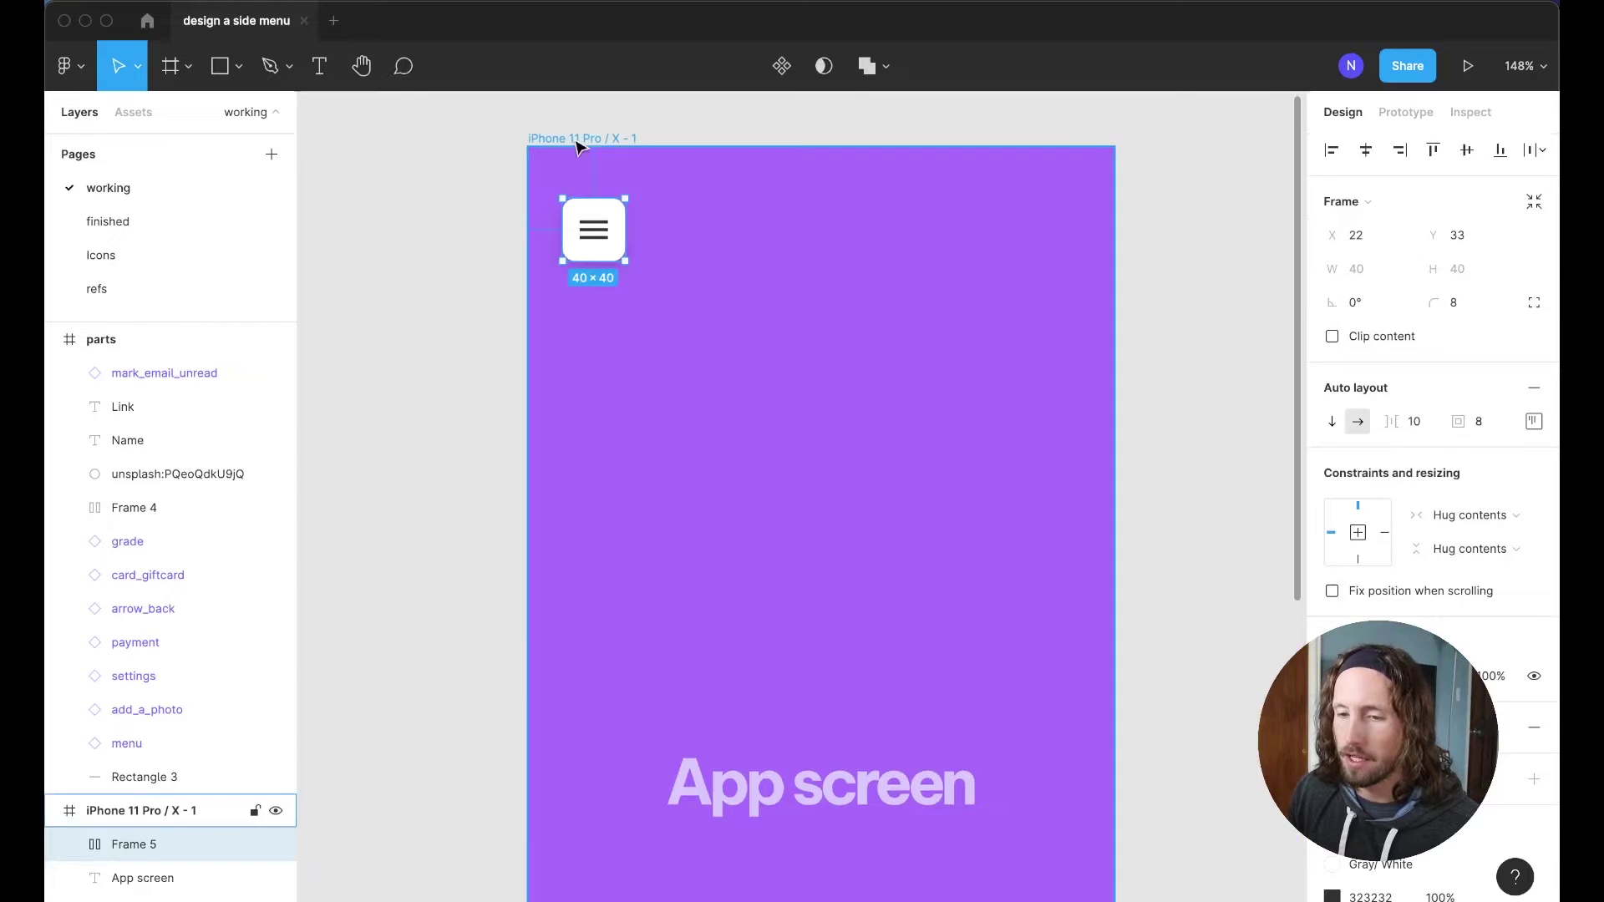
Nudge the menu button with arrow keys to X 16 and Y 48
{"action": "key", "text": "Up"}
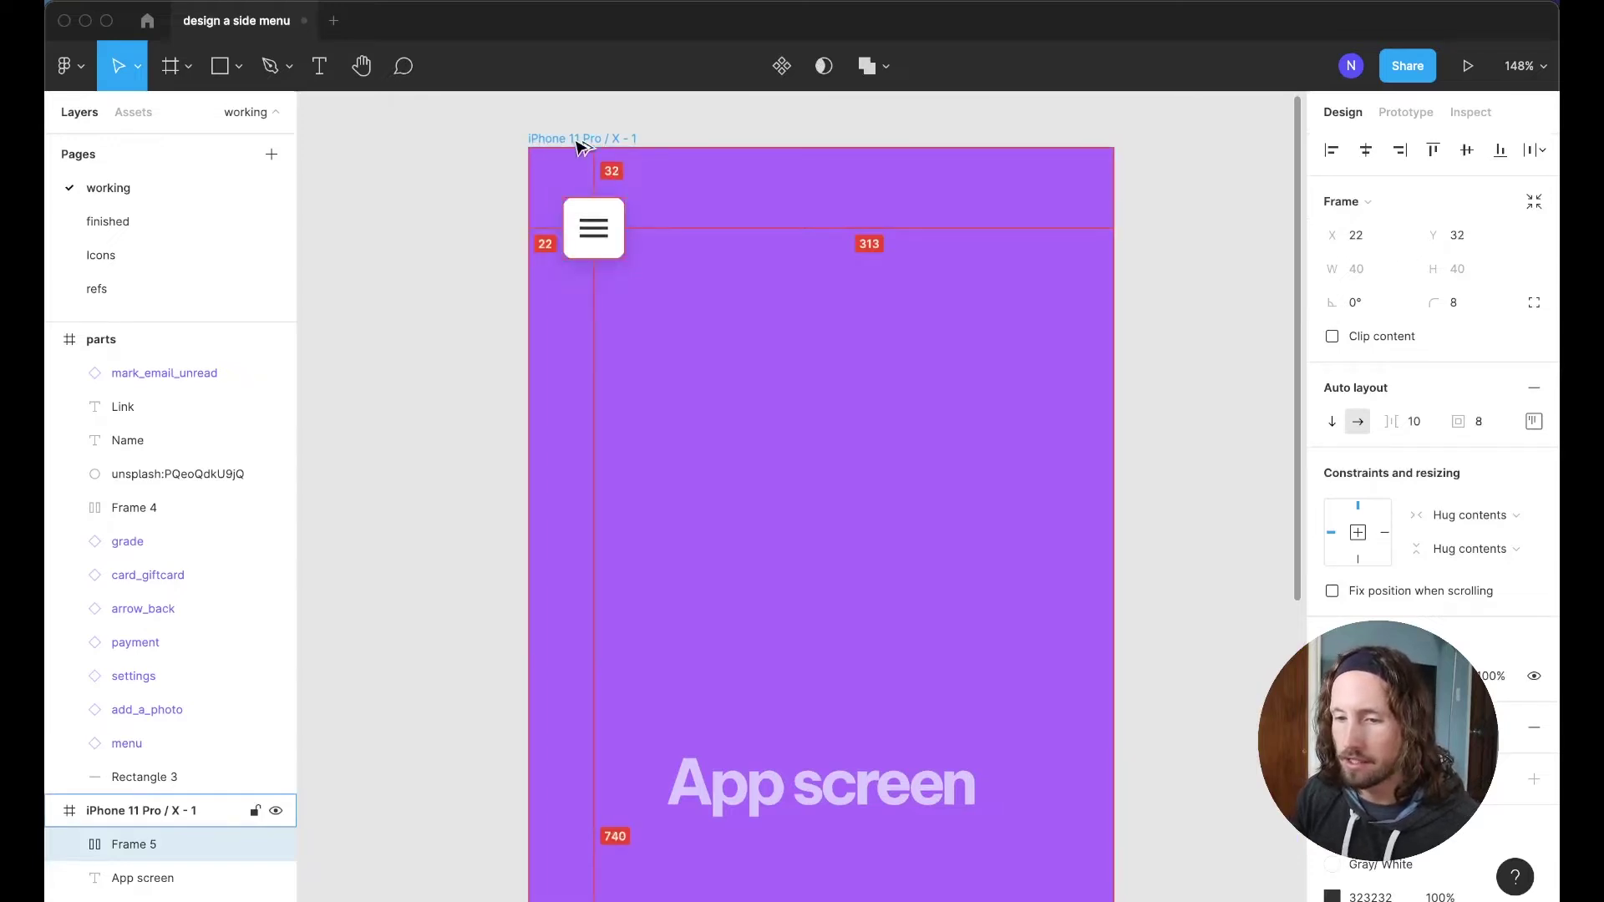
{"action": "key", "text": "Right"}
{"action": "key", "text": "Right"}
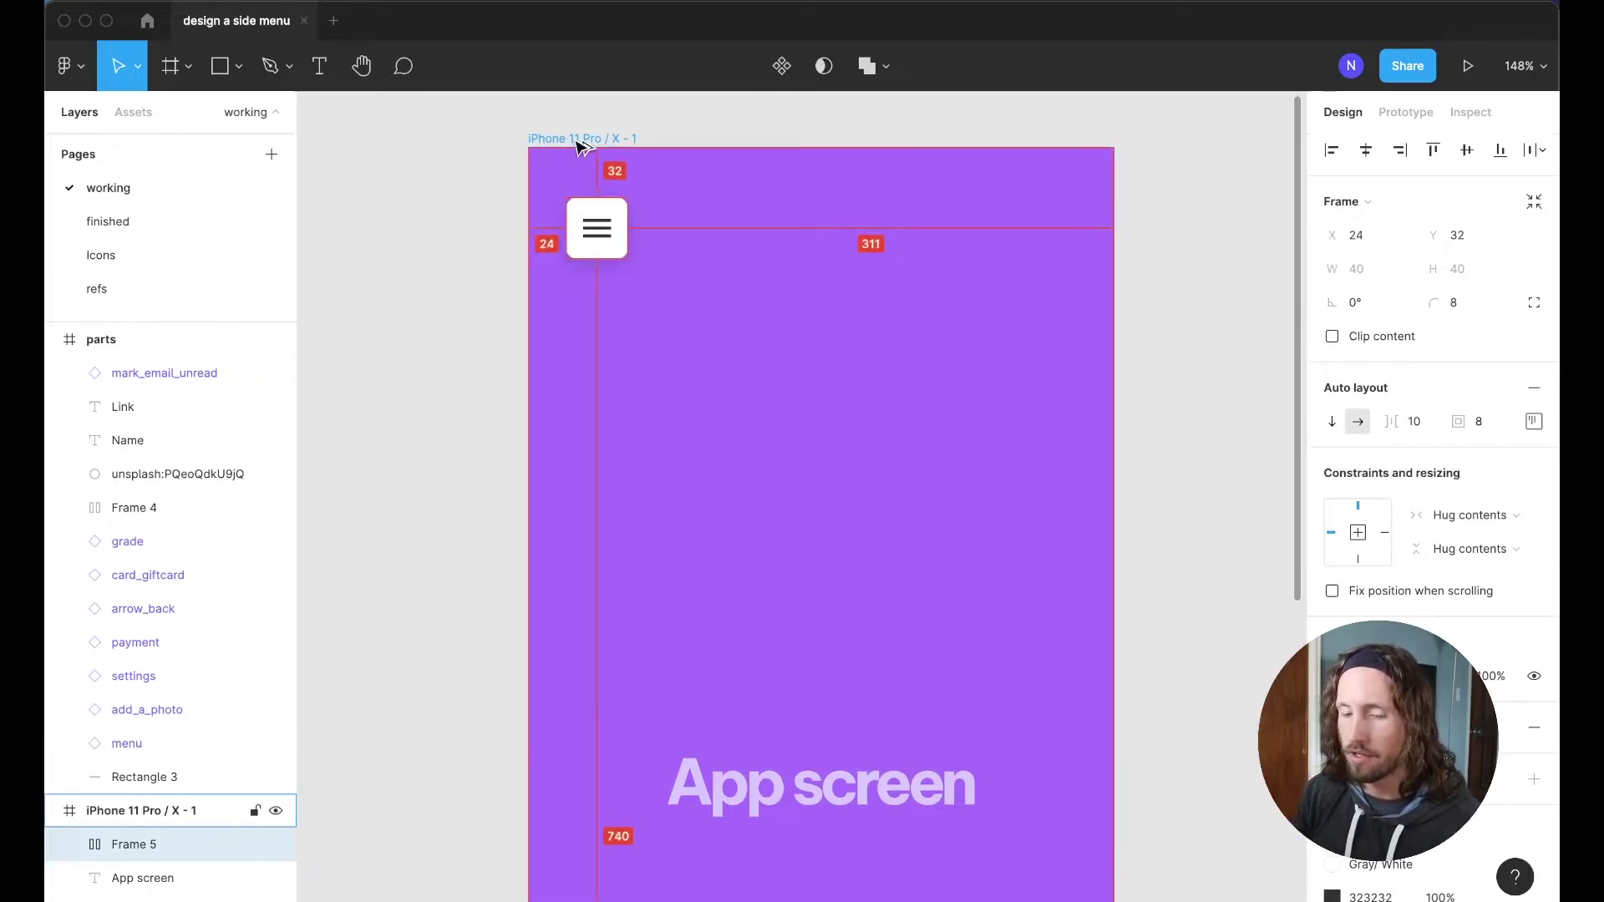
{"action": "key", "text": "Left"}
{"action": "key", "text": "Left"}
{"action": "key", "text": "Left"}
{"action": "key", "text": "Left"}
{"action": "key", "text": "Left"}
{"action": "key", "text": "Left"}
{"action": "key", "text": "Left"}
{"action": "key", "text": "Left"}
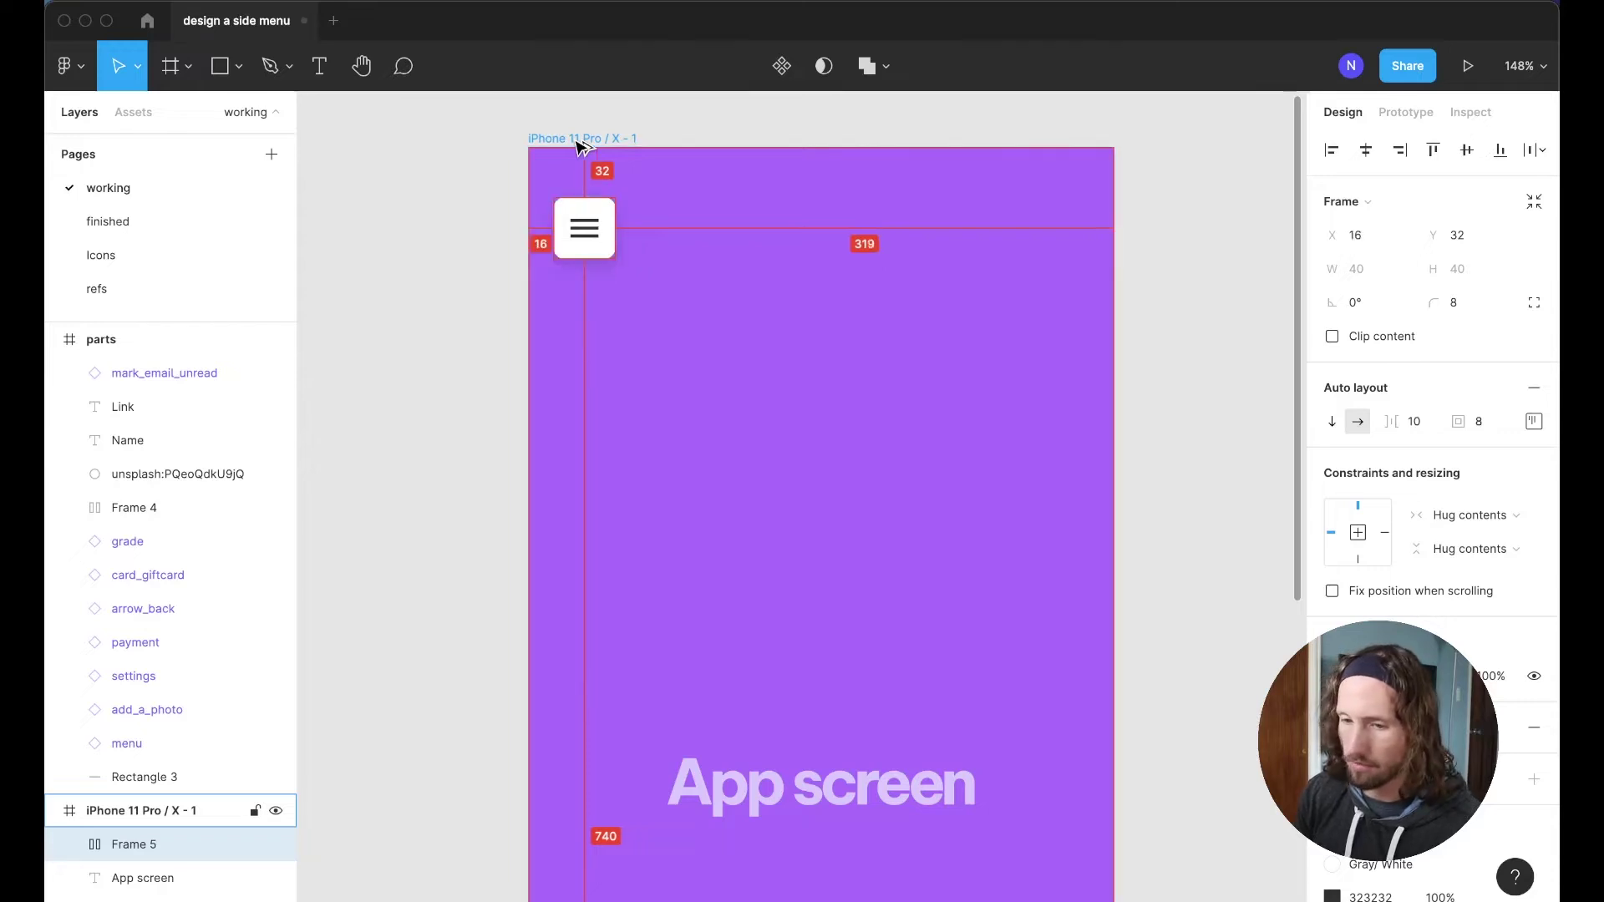
{"action": "key", "text": "Down"}
{"action": "key", "text": "Down"}
{"action": "key", "text": "Down"}
{"action": "key", "text": "Down"}
{"action": "key", "text": "Down"}
{"action": "key", "text": "Down"}
{"action": "key", "text": "Down"}
{"action": "key", "text": "Down"}
{"action": "key", "text": "Down"}
{"action": "key", "text": "Down"}
{"action": "key", "text": "Down"}
{"action": "key", "text": "Down"}
{"action": "key", "text": "Down"}
{"action": "key", "text": "Down"}
{"action": "key", "text": "Down"}
{"action": "key", "text": "Down"}
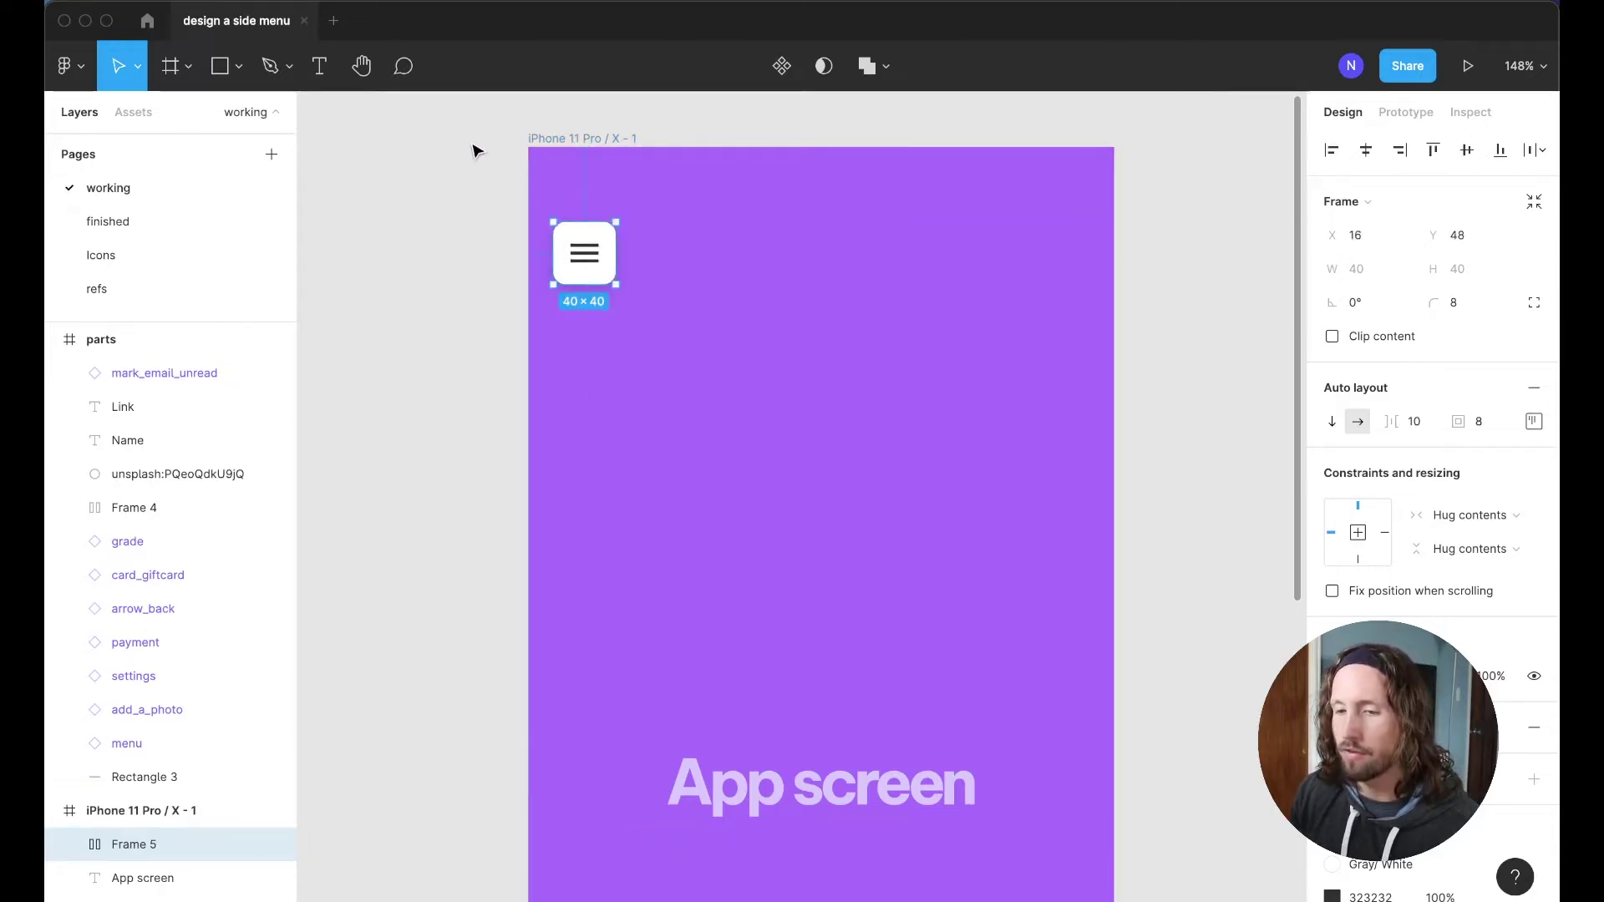
Deselect and reselect the menu button, panning around to check its placement
{"action": "left_click_drag", "start_coordinate": [471, 139], "coordinate": [1125, 222]}
{"action": "scroll", "coordinate": [1125, 222], "scroll_direction": "down", "scroll_amount": 3}
{"action": "scroll", "coordinate": [1125, 222], "scroll_direction": "down", "scroll_amount": 5}
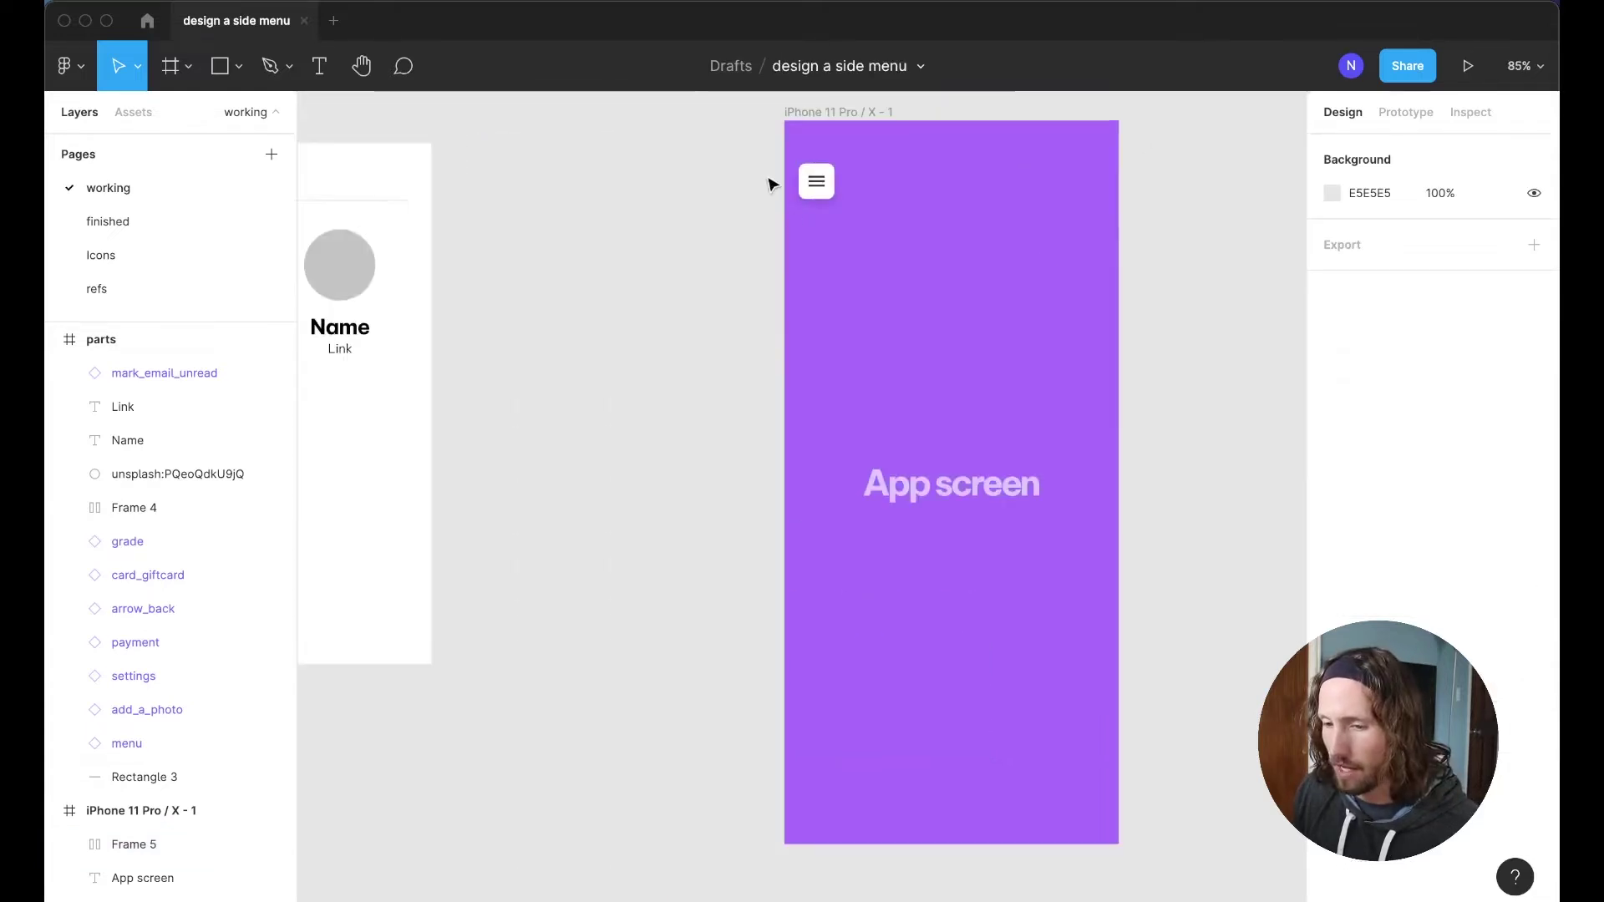
{"action": "left_click", "coordinate": [828, 196]}
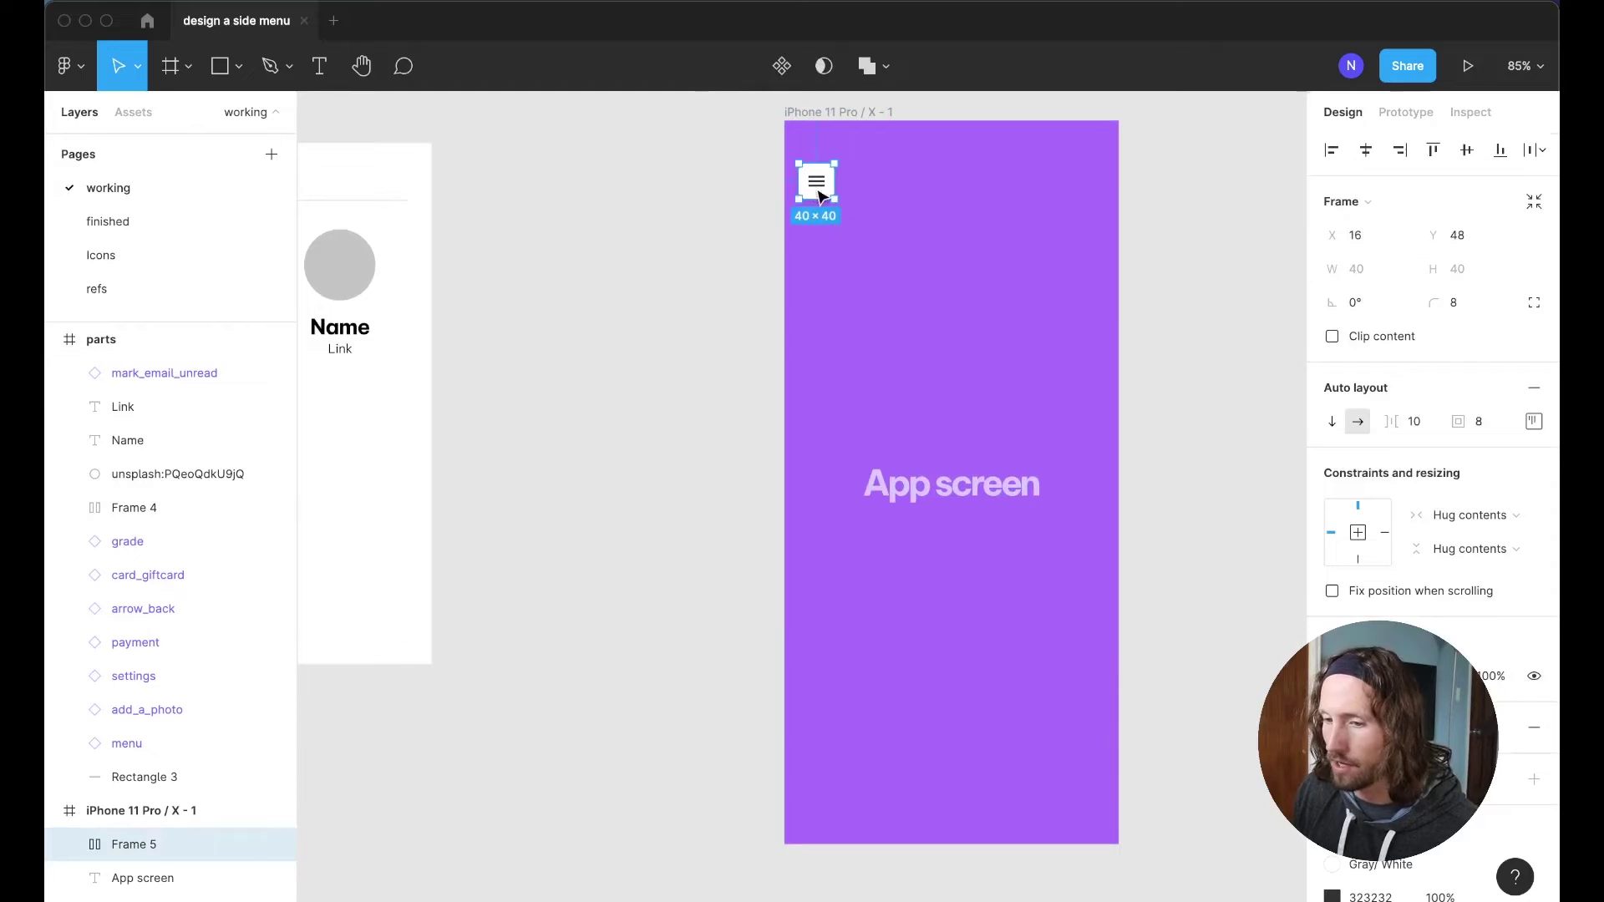
{"action": "left_click", "coordinate": [744, 187]}
{"action": "scroll", "coordinate": [1217, 782], "scroll_direction": "left", "scroll_amount": 3}
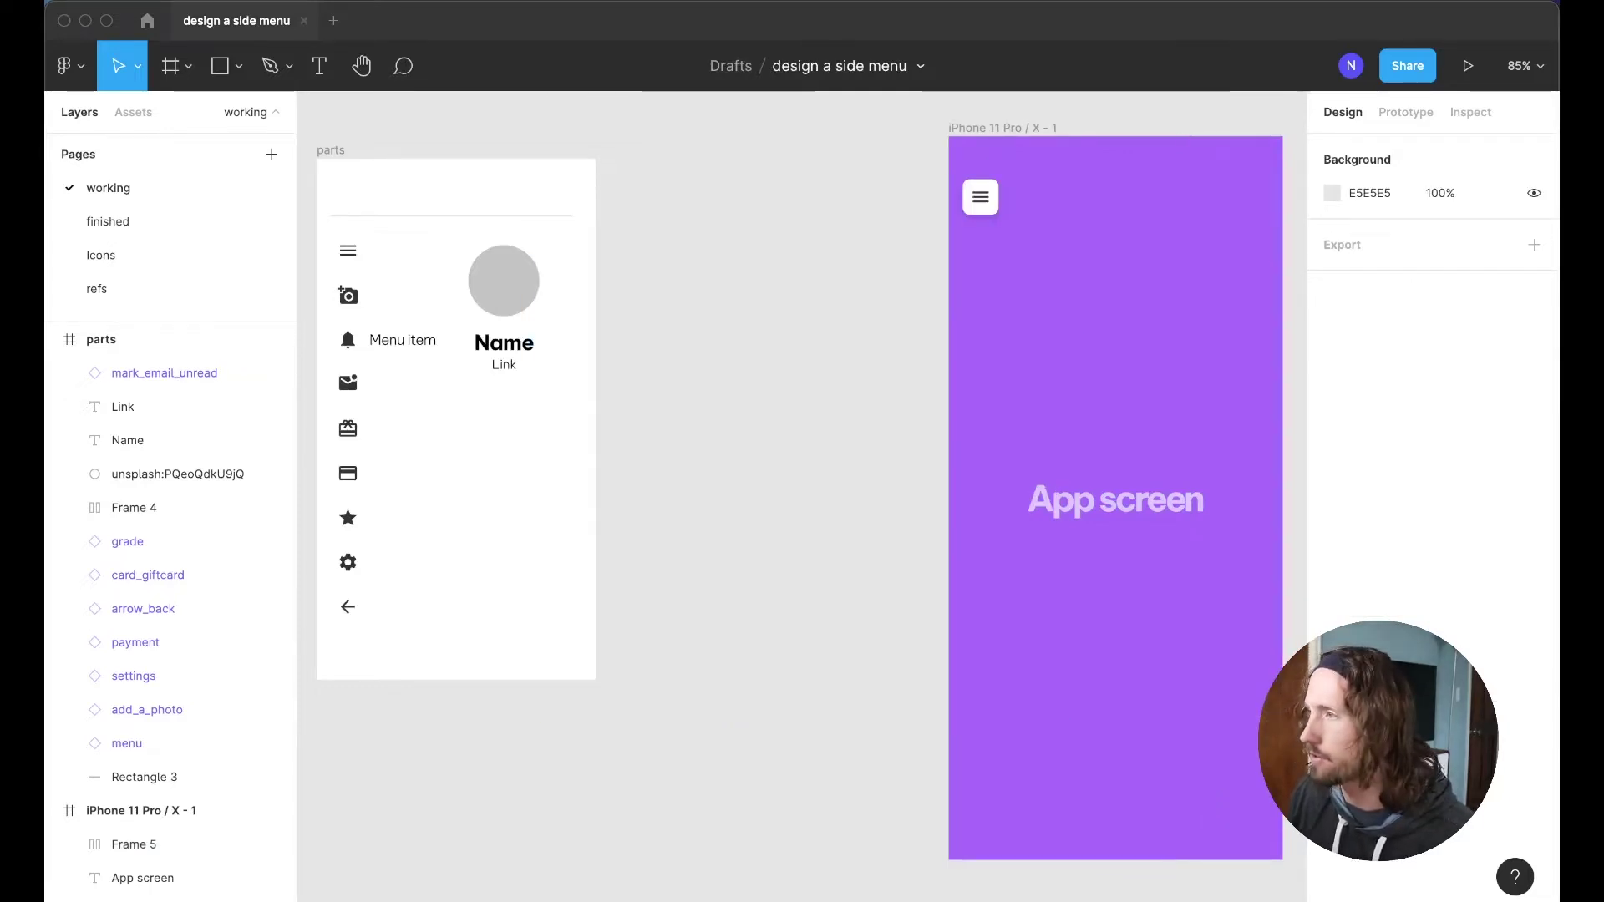
{"action": "scroll", "coordinate": [769, 558], "scroll_direction": "right", "scroll_amount": 2}
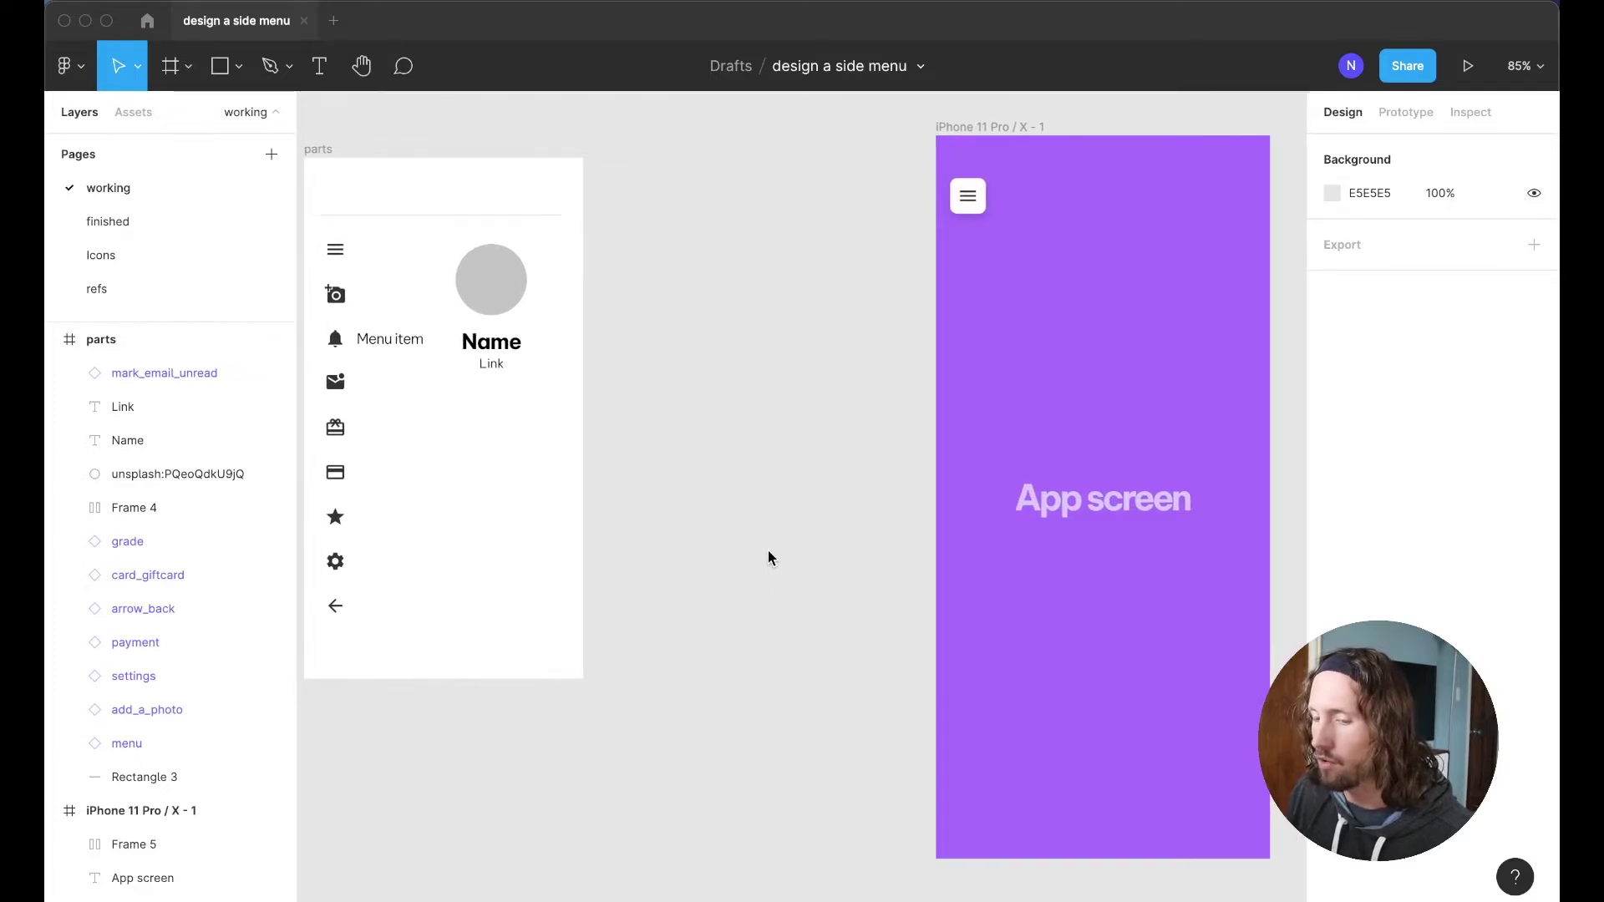
{"action": "scroll", "coordinate": [824, 505], "scroll_direction": "down", "scroll_amount": 1}
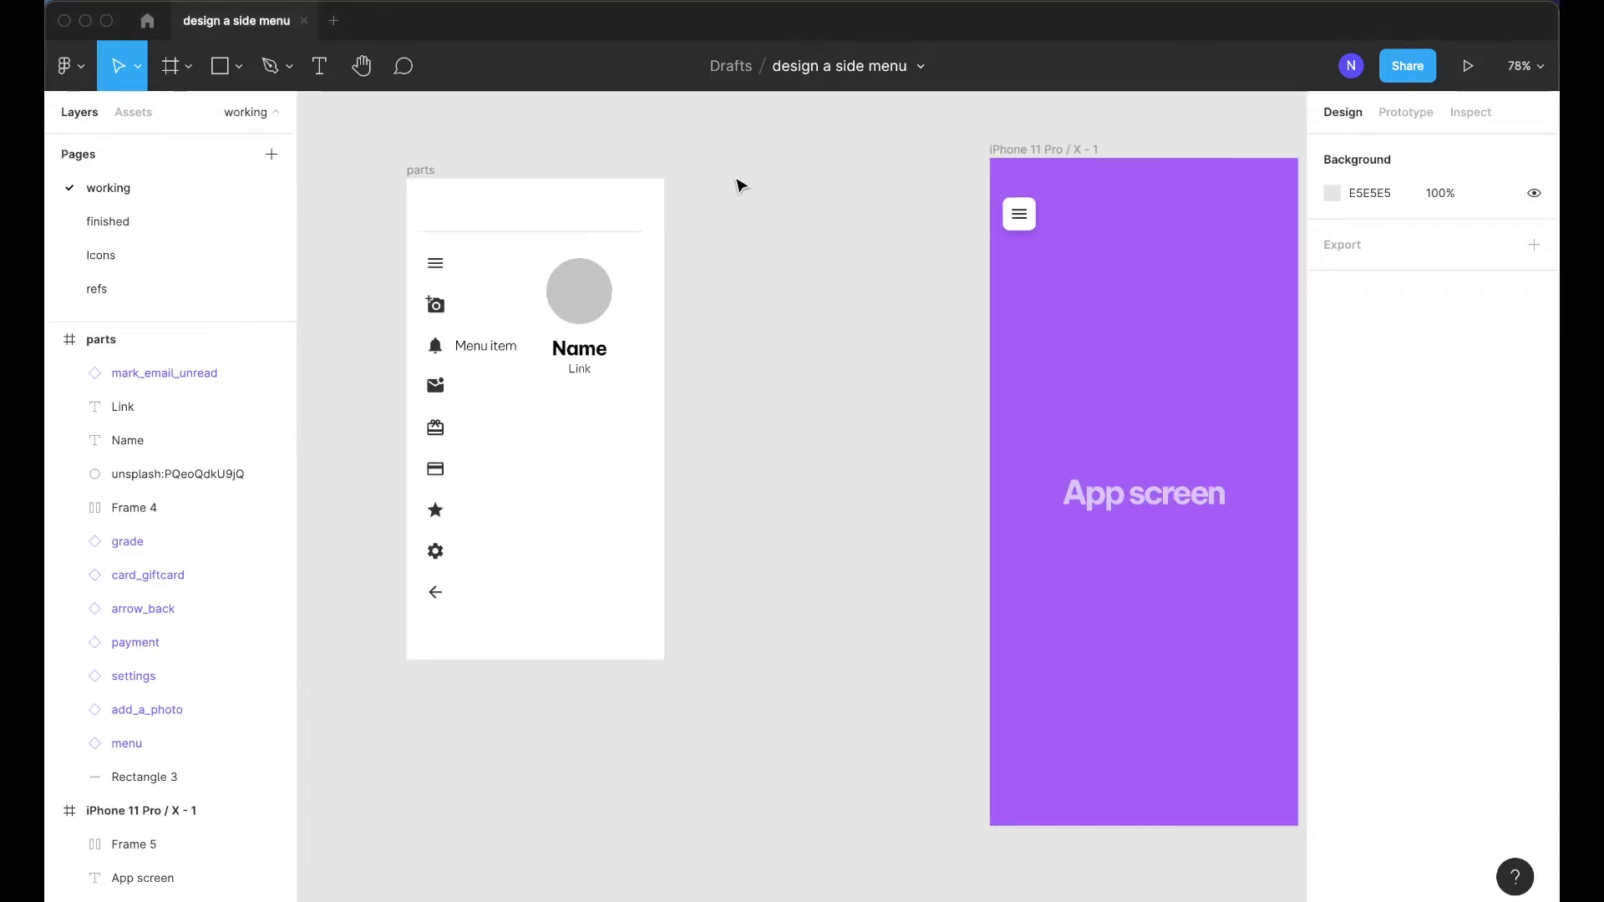
Draw a new empty frame, Frame 6, beside the app screen
{"action": "key", "text": "f"}
{"action": "left_click_drag", "start_coordinate": [728, 157], "coordinate": [943, 826]}
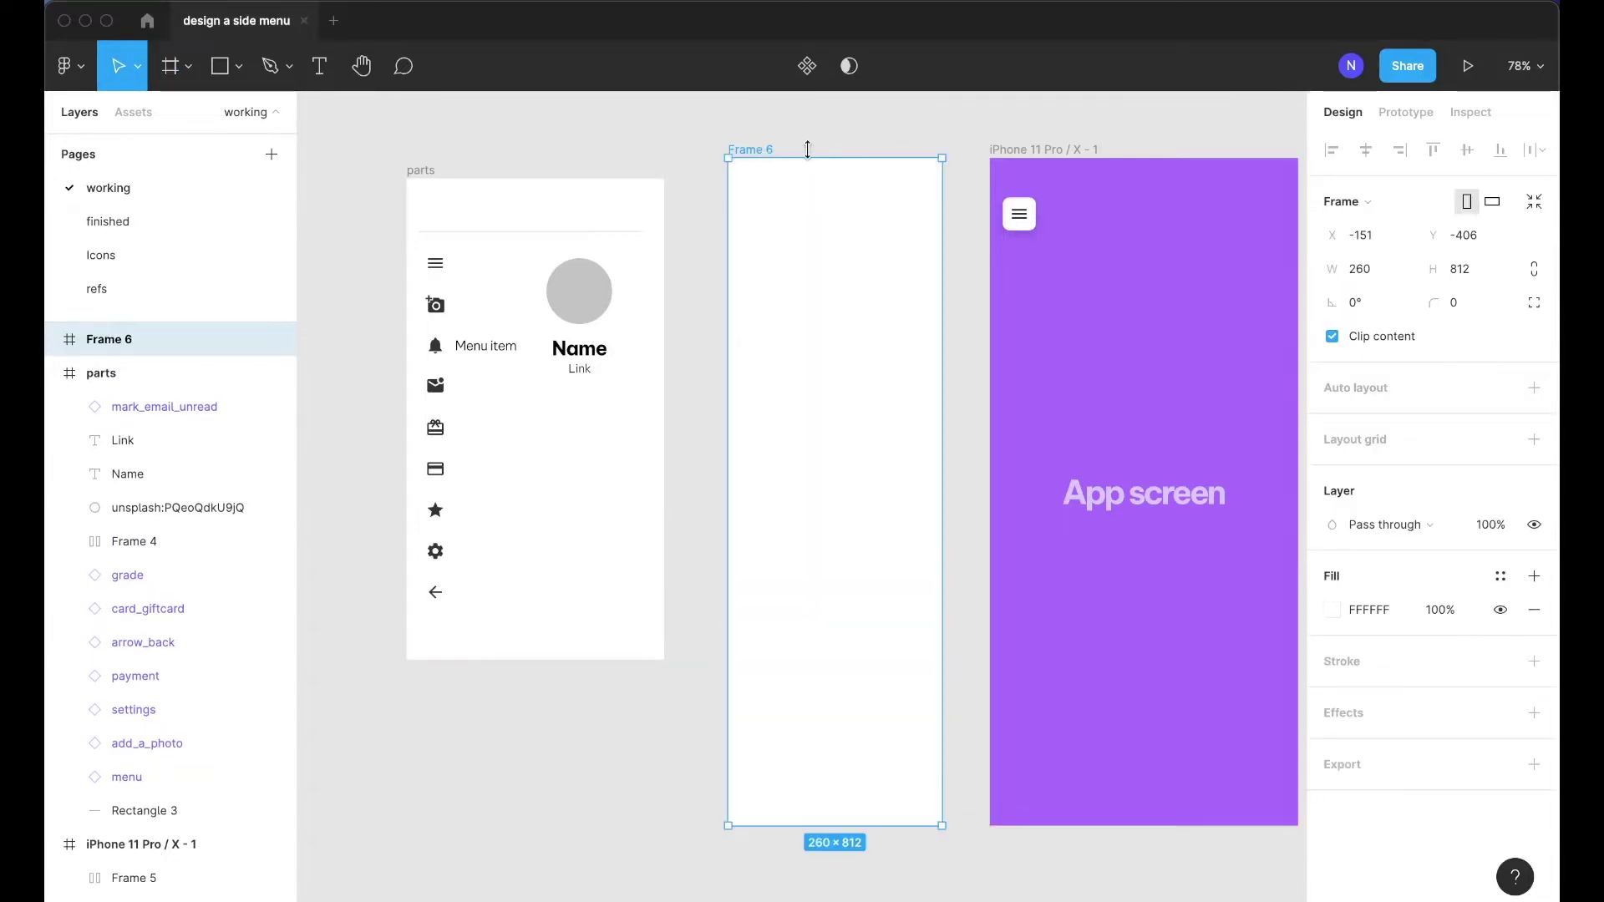
{"action": "scroll", "coordinate": [1015, 149], "scroll_direction": "right", "scroll_amount": 3}
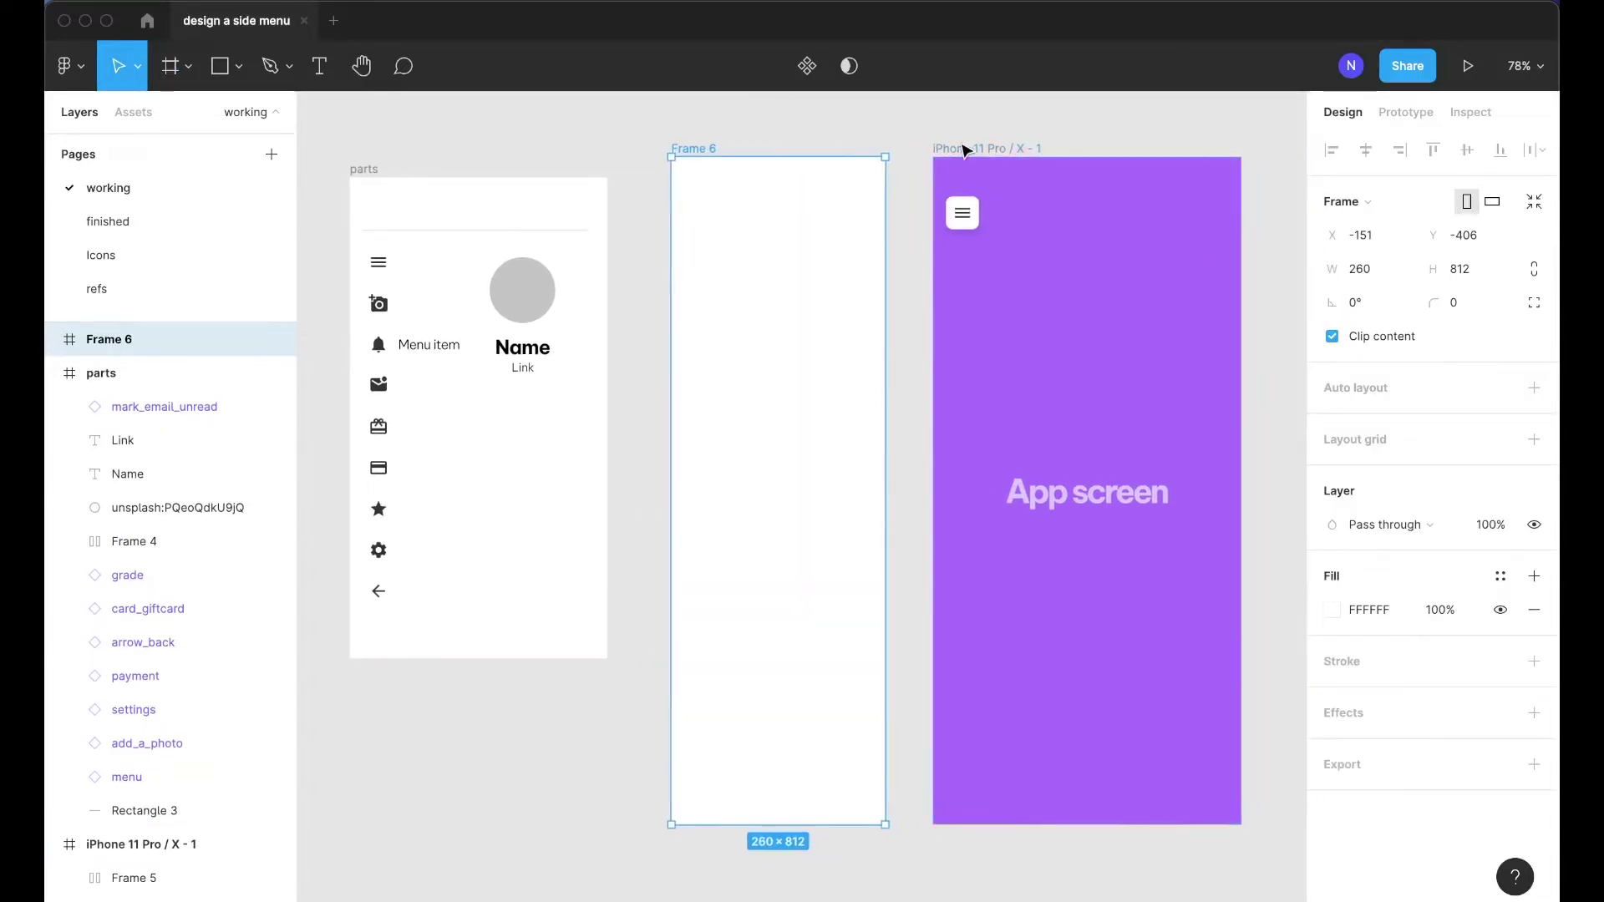
Set Frame 6's width to 256, then to 8*34 (272)
{"action": "left_click", "coordinate": [1387, 269]}
{"action": "type", "text": "256"}
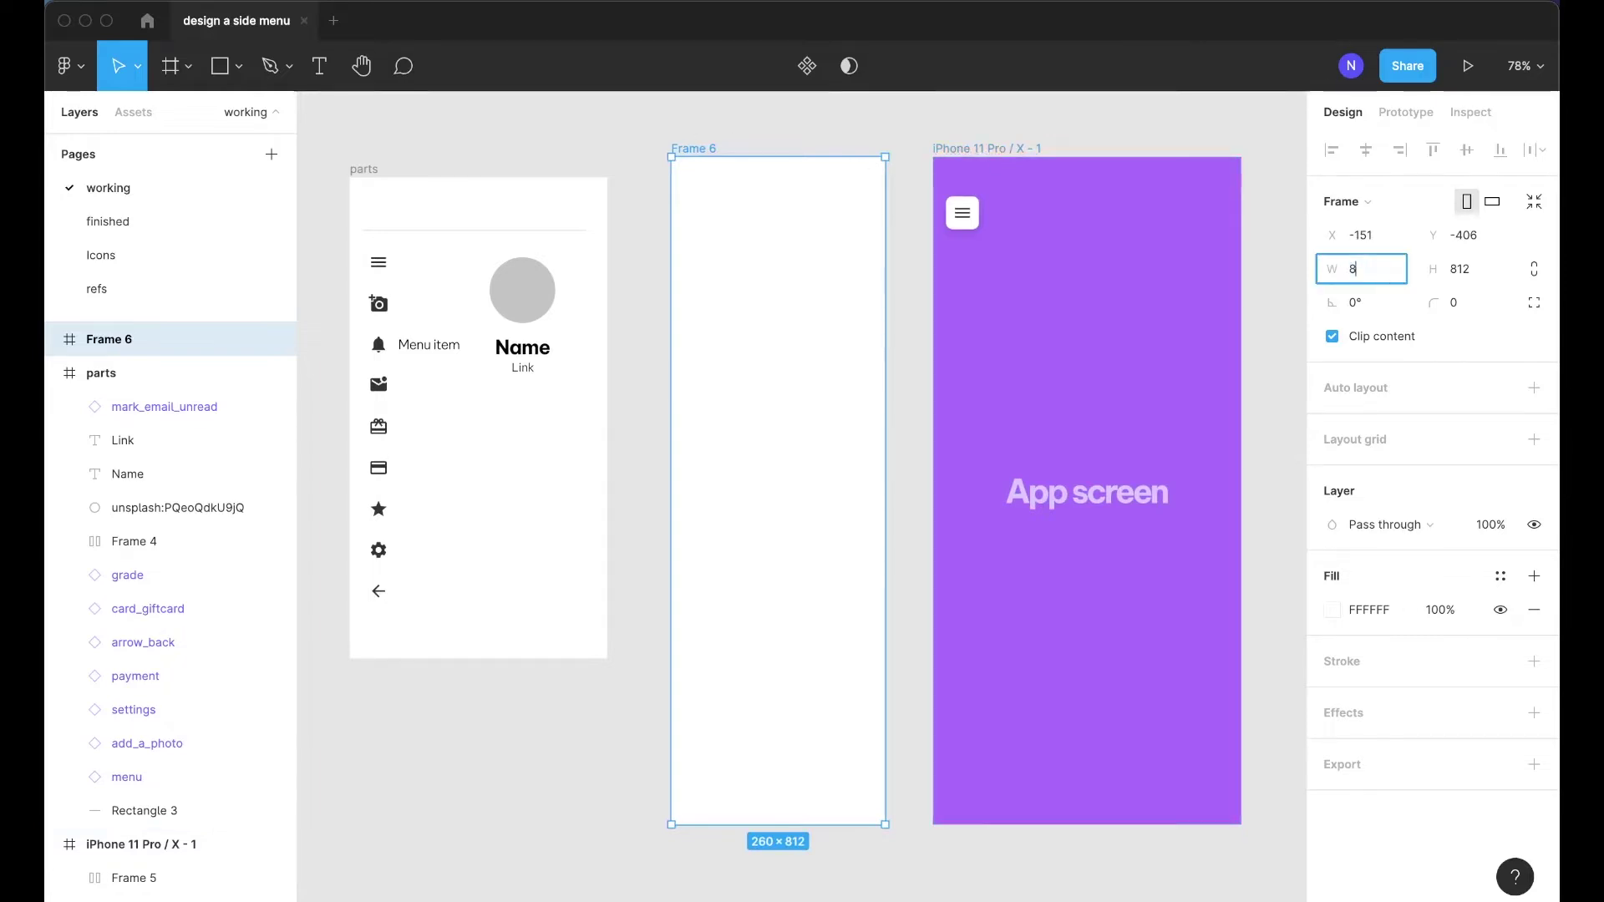
{"action": "key", "text": "Return"}
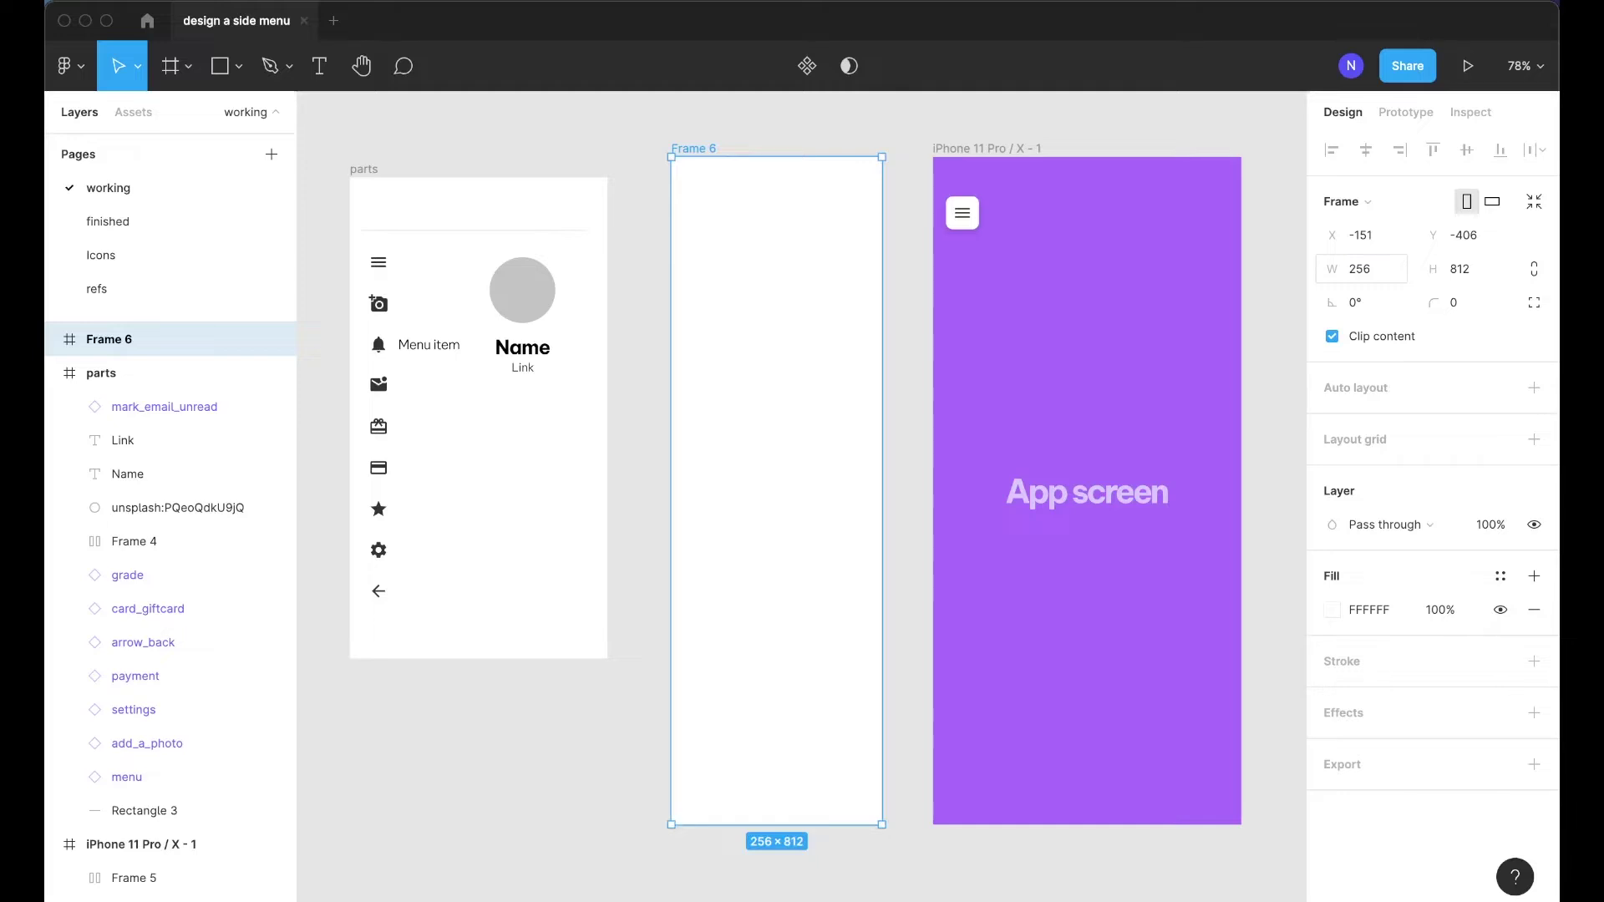
{"action": "left_click", "coordinate": [1397, 277]}
{"action": "type", "text": "34"}
{"action": "key", "text": "Return"}
Drag the frame over the app screen's left edge, then undo nesting it inside
{"action": "left_click", "coordinate": [772, 133]}
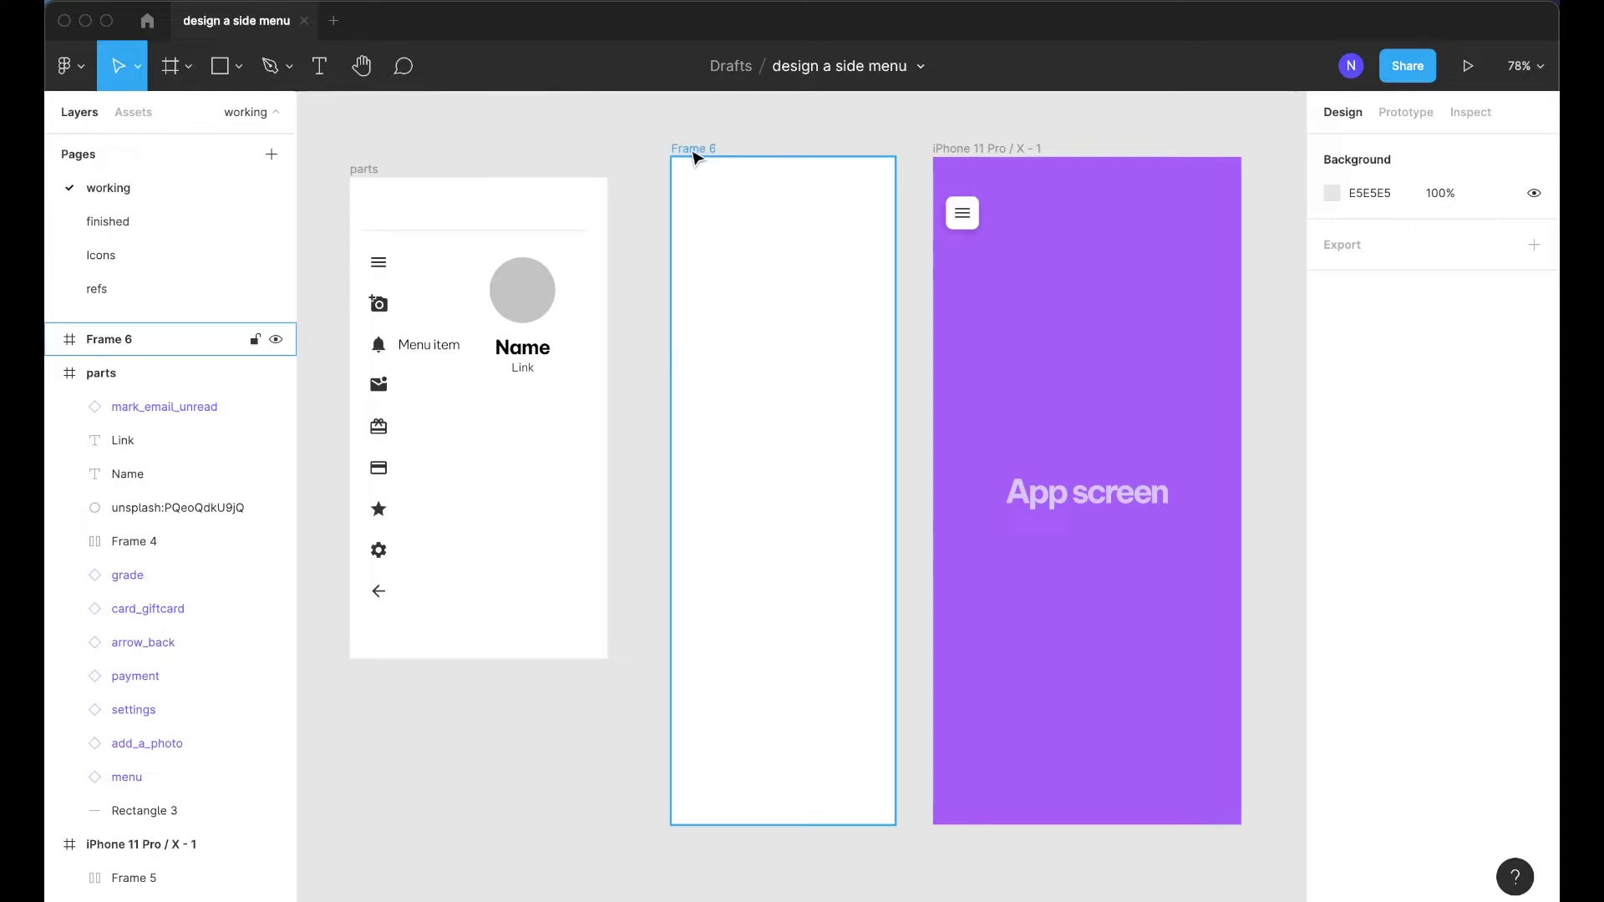
{"action": "left_click_drag", "start_coordinate": [694, 156], "coordinate": [958, 168]}
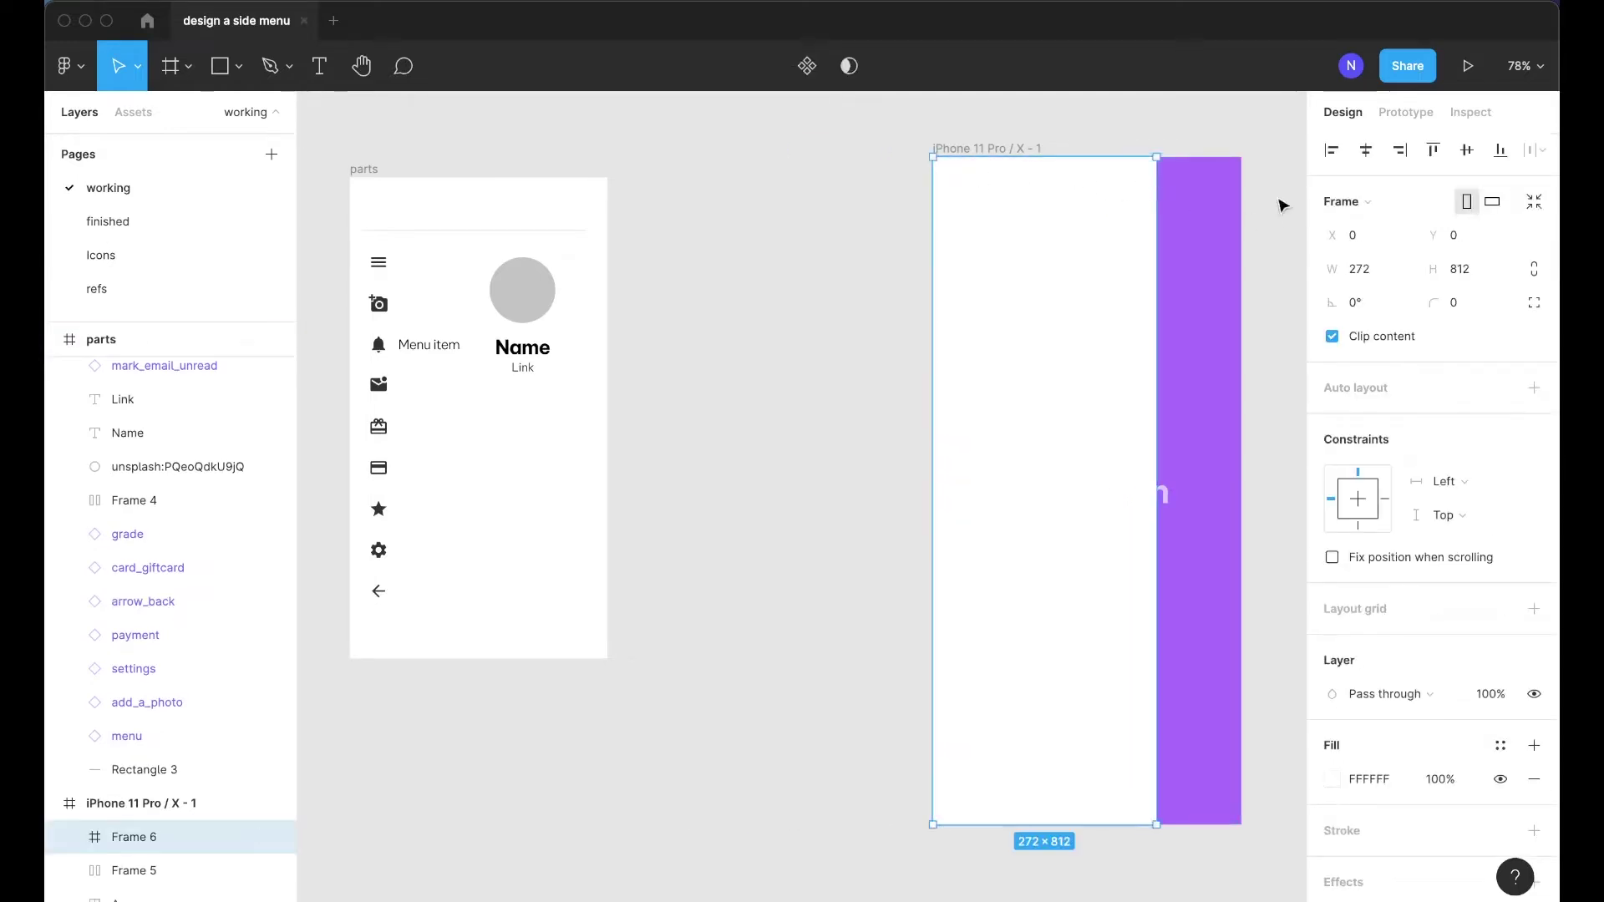
{"action": "key", "text": "super+z"}
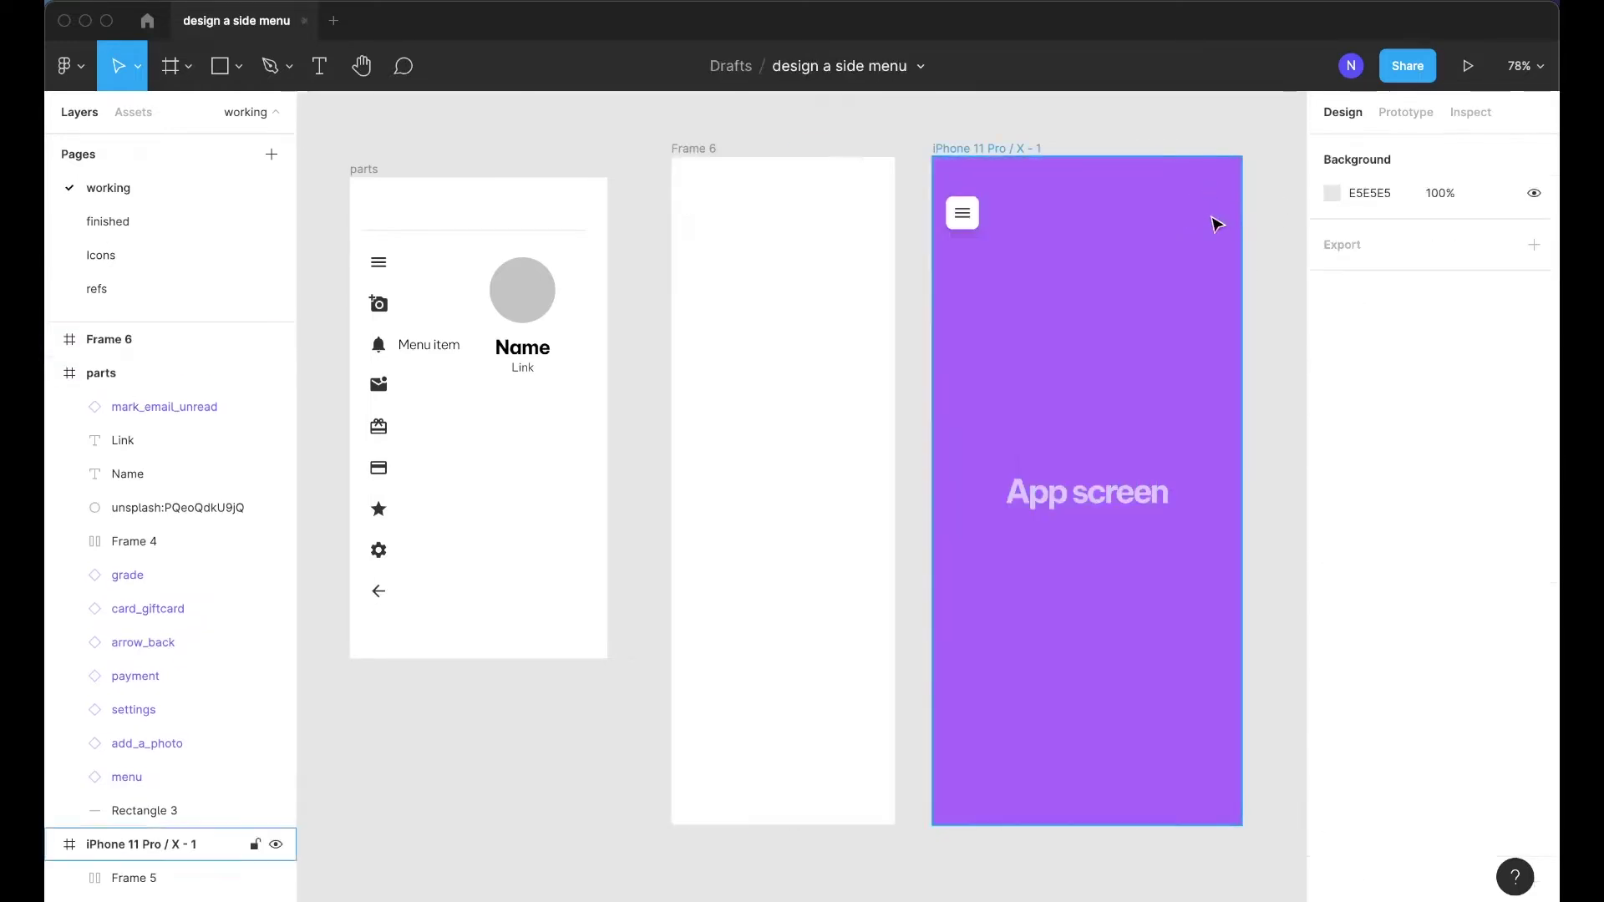
Move the grey avatar circle and the Name and Link texts into Frame 6
{"action": "scroll", "coordinate": [620, 157], "scroll_direction": "up", "scroll_amount": 5}
{"action": "scroll", "coordinate": [620, 157], "scroll_direction": "right", "scroll_amount": 3}
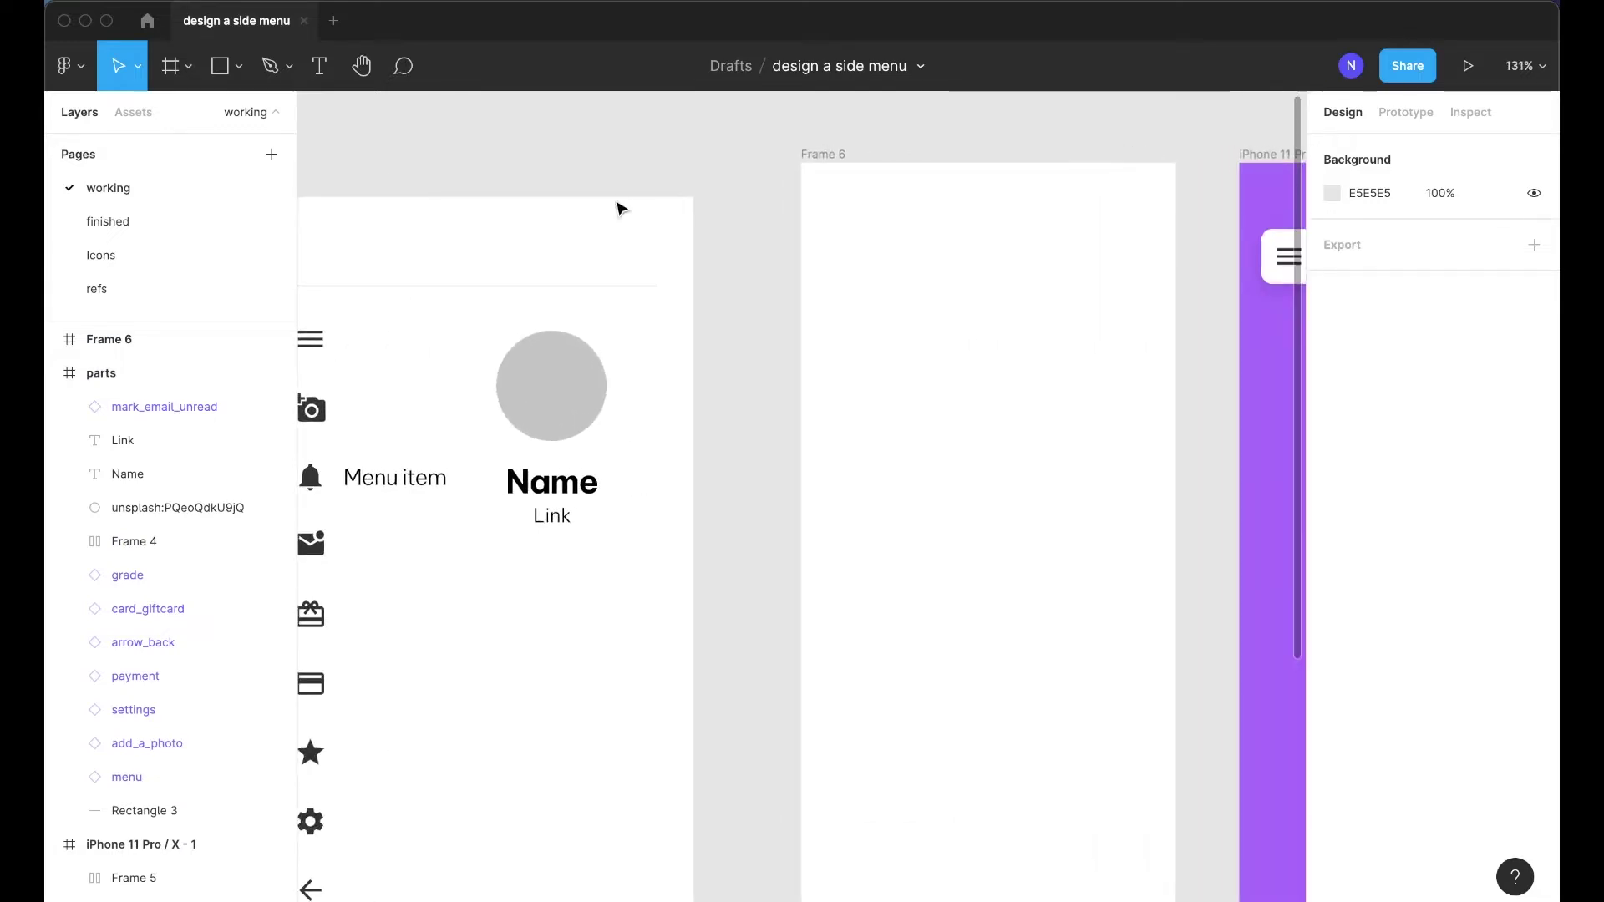
{"action": "left_click_drag", "start_coordinate": [545, 386], "coordinate": [989, 269]}
{"action": "left_click", "coordinate": [553, 491]}
{"action": "left_click", "coordinate": [559, 525], "text": "shift"}
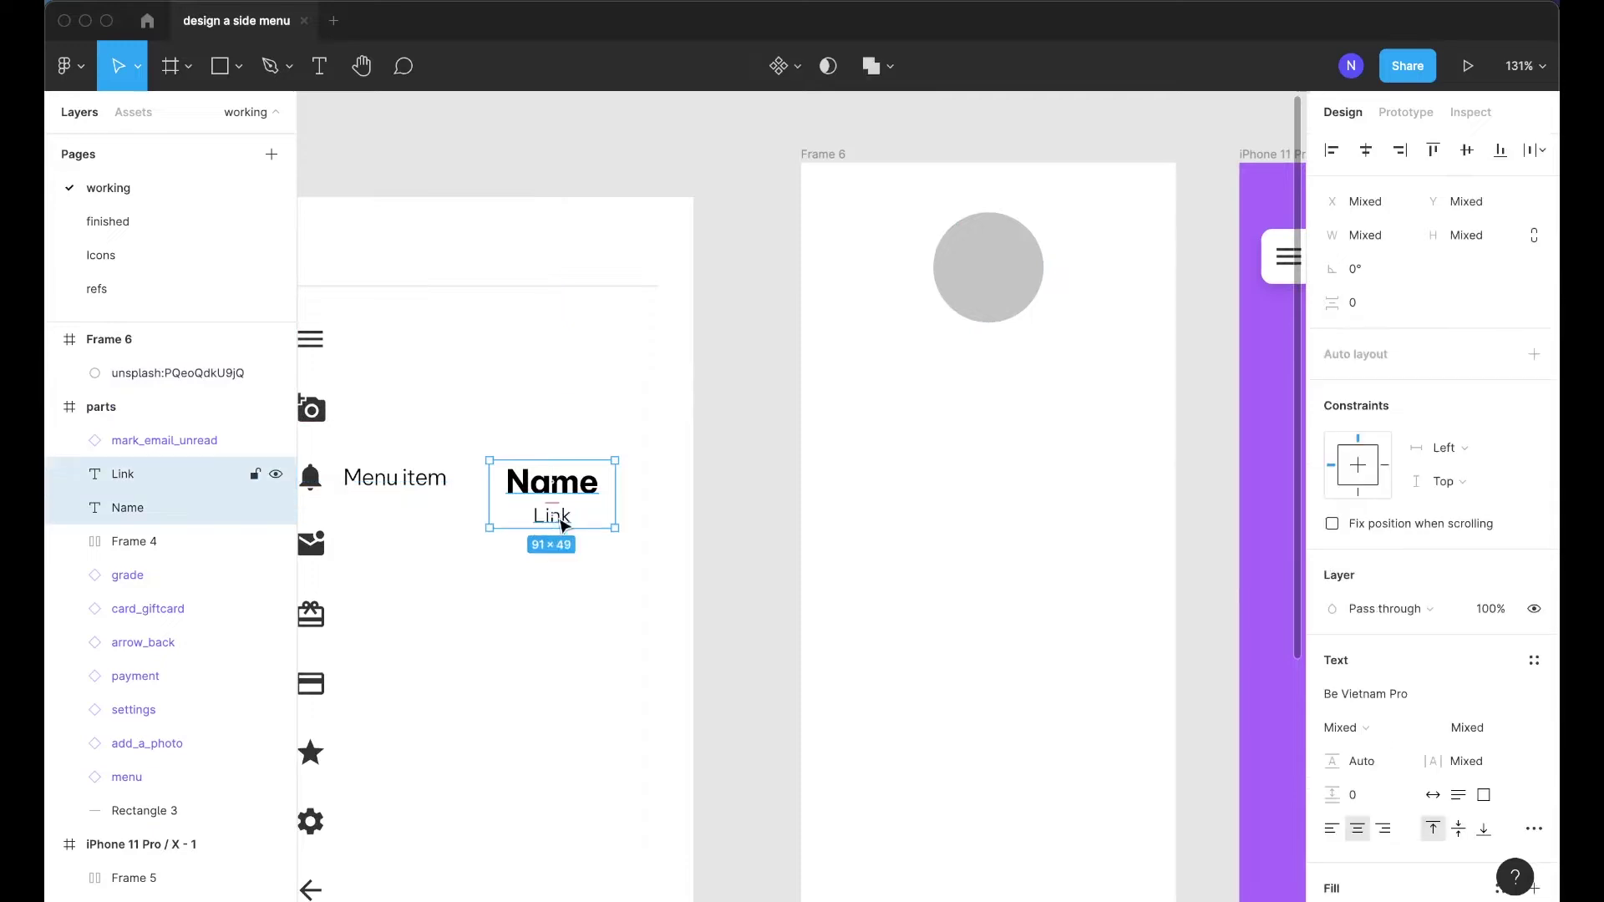
{"action": "left_click_drag", "start_coordinate": [565, 491], "coordinate": [996, 361]}
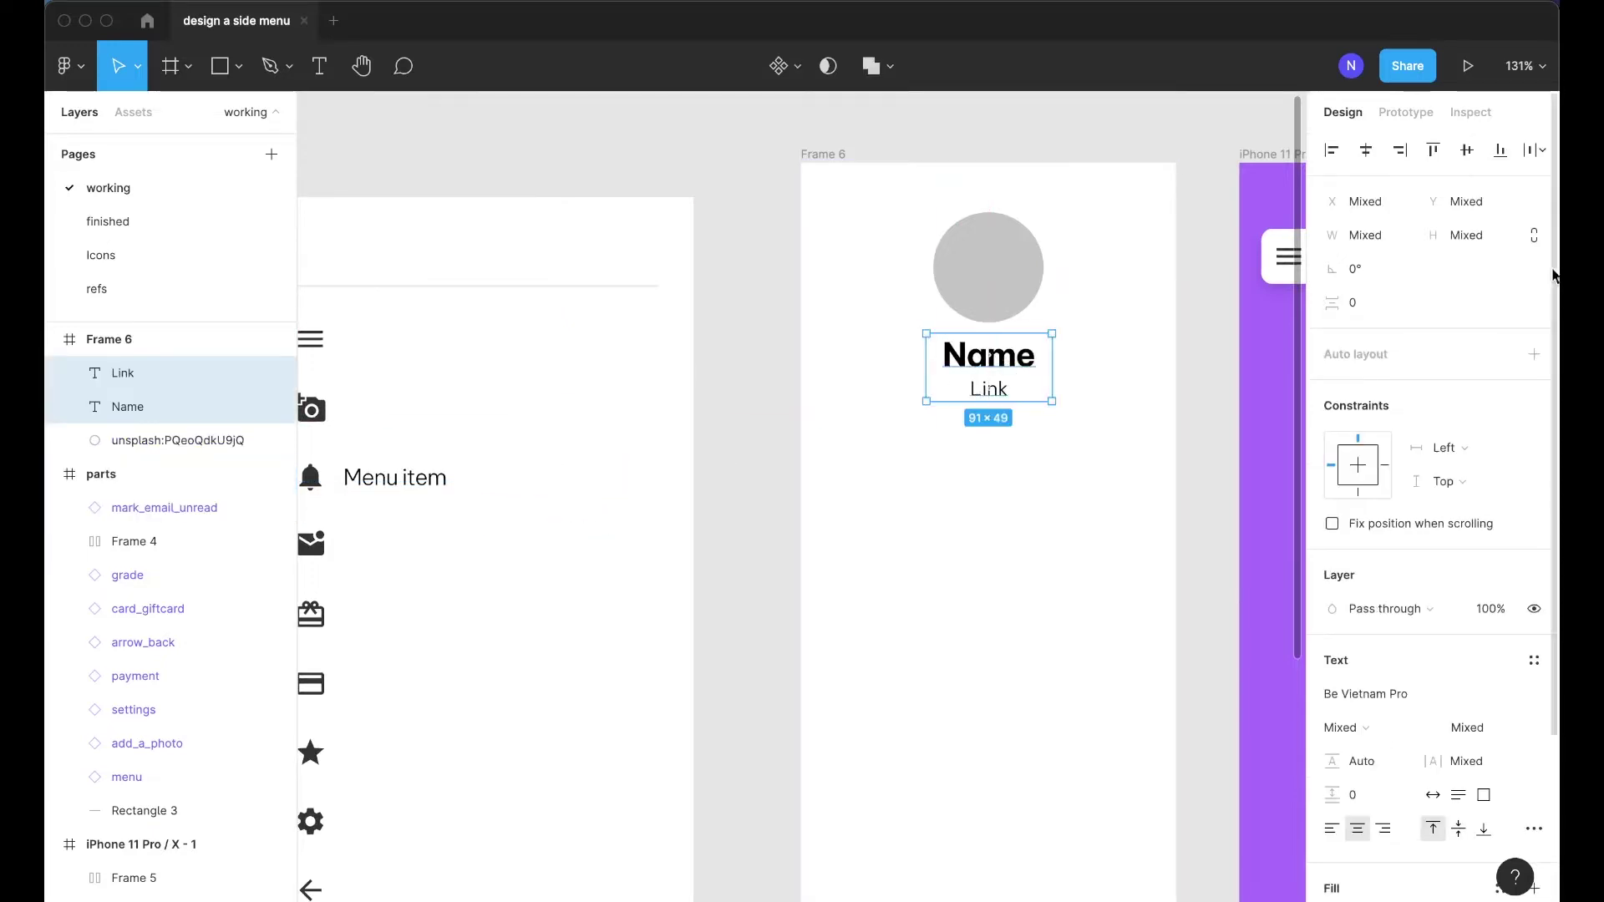
{"action": "key", "text": "Escape"}
Wrap Name and Link in an auto layout with top-centre alignment
{"action": "scroll", "coordinate": [836, 350], "scroll_direction": "right", "scroll_amount": 3}
{"action": "left_click", "coordinate": [836, 345]}
{"action": "left_click", "coordinate": [835, 384], "text": "shift"}
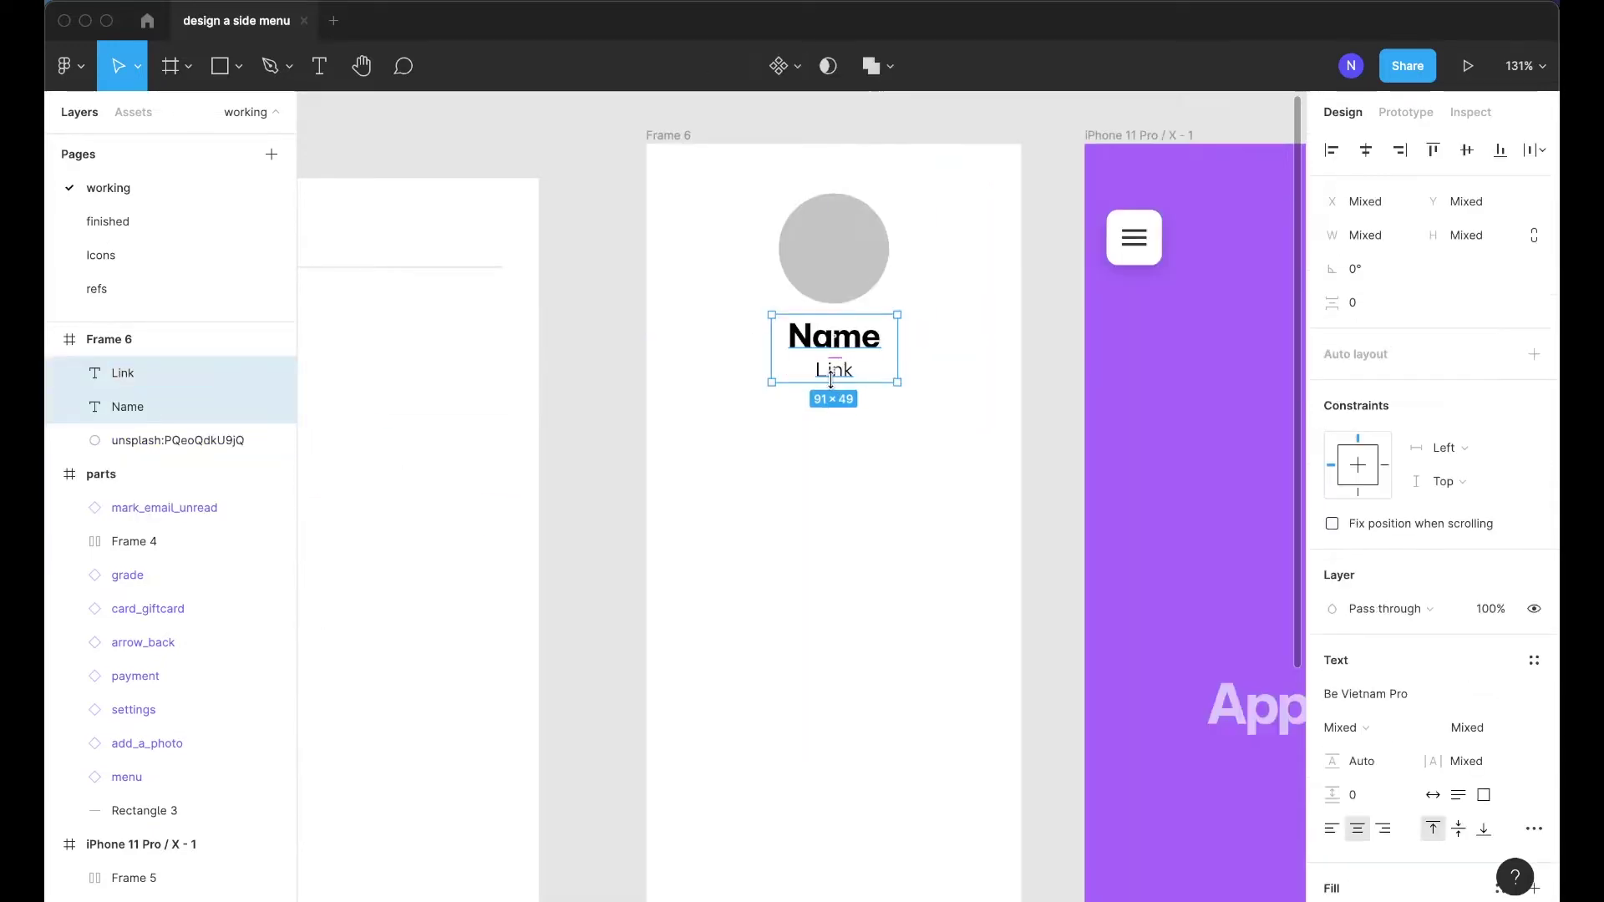
{"action": "key", "text": "shift+a"}
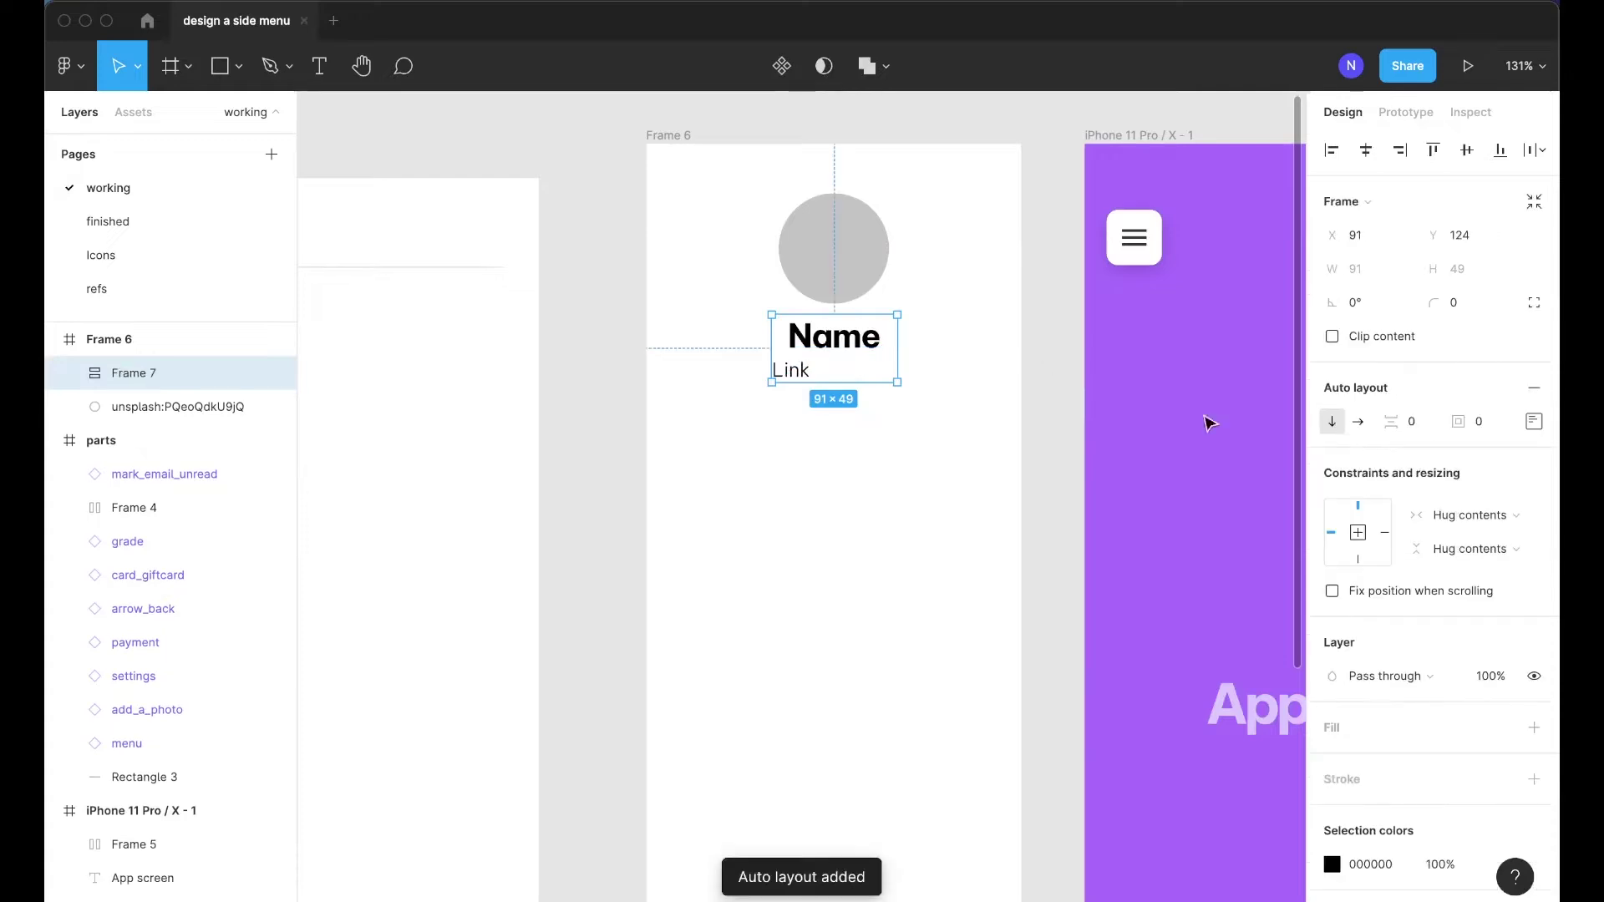
{"action": "left_click", "coordinate": [1544, 426]}
{"action": "left_click", "coordinate": [1462, 498]}
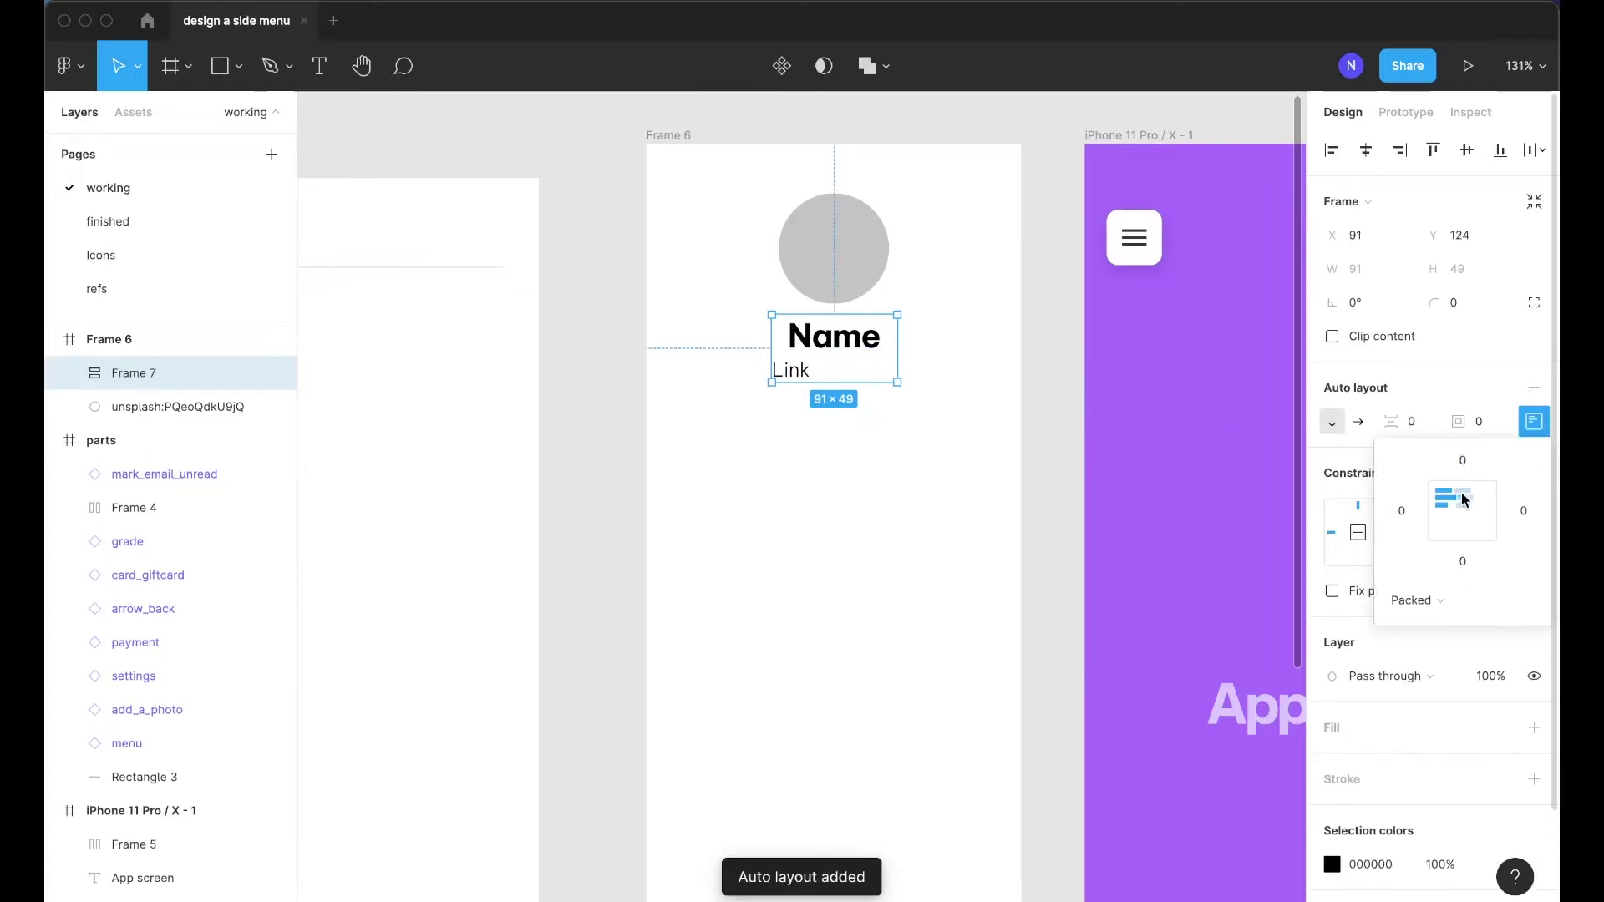
{"action": "left_click", "coordinate": [1420, 423]}
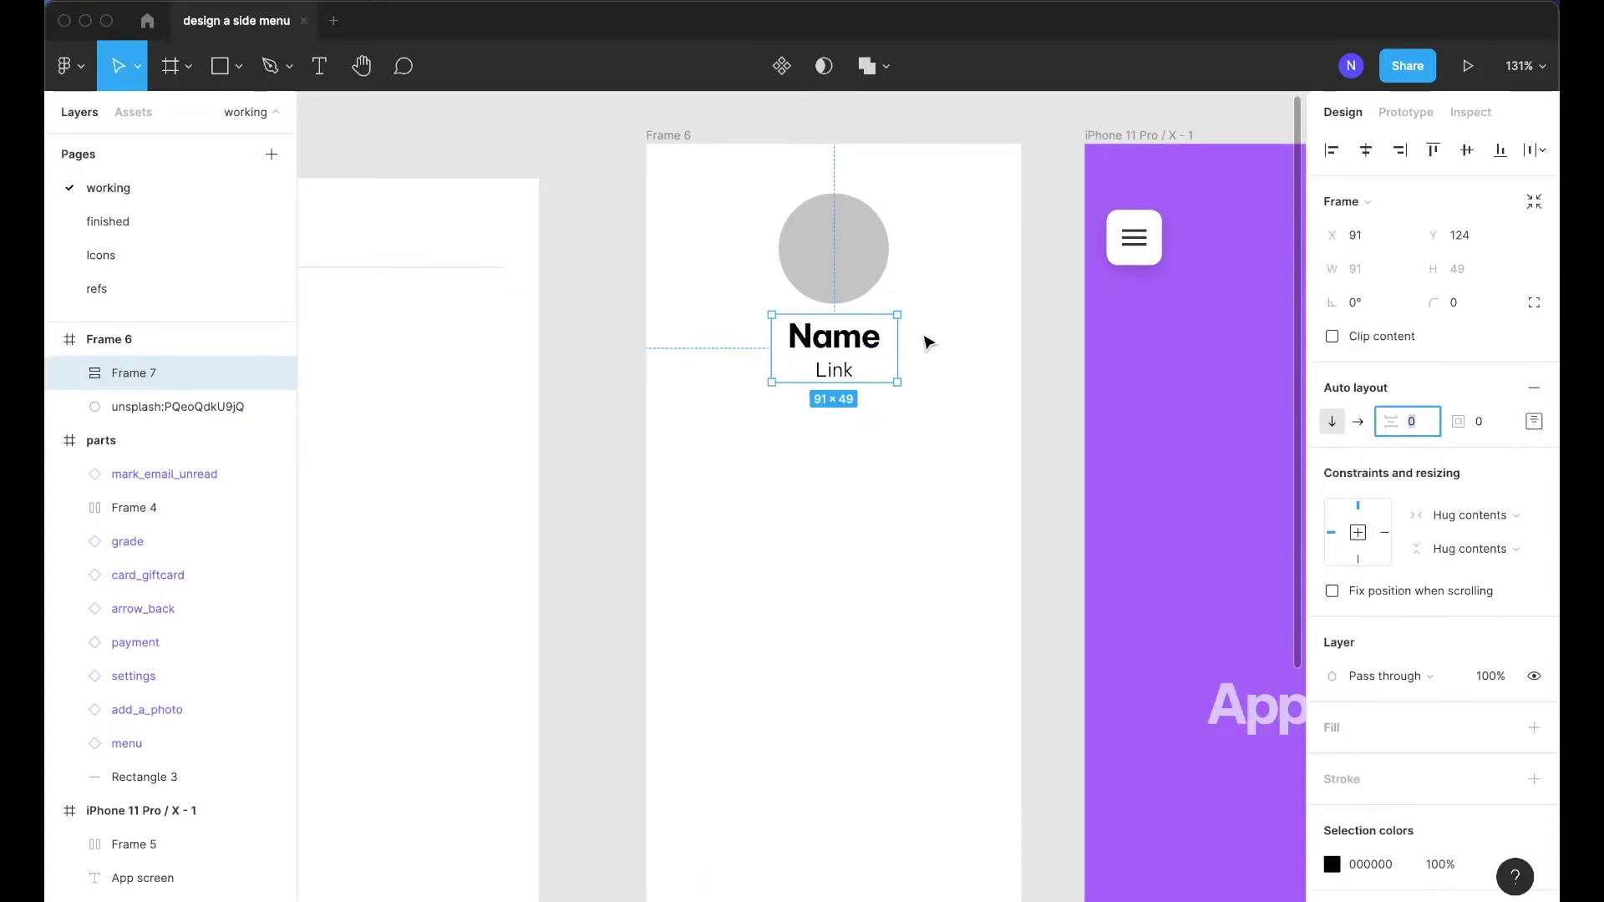
Select the Link text inside the auto layout, then the add-photo icon in the parts frame
{"action": "double_click", "coordinate": [842, 365]}
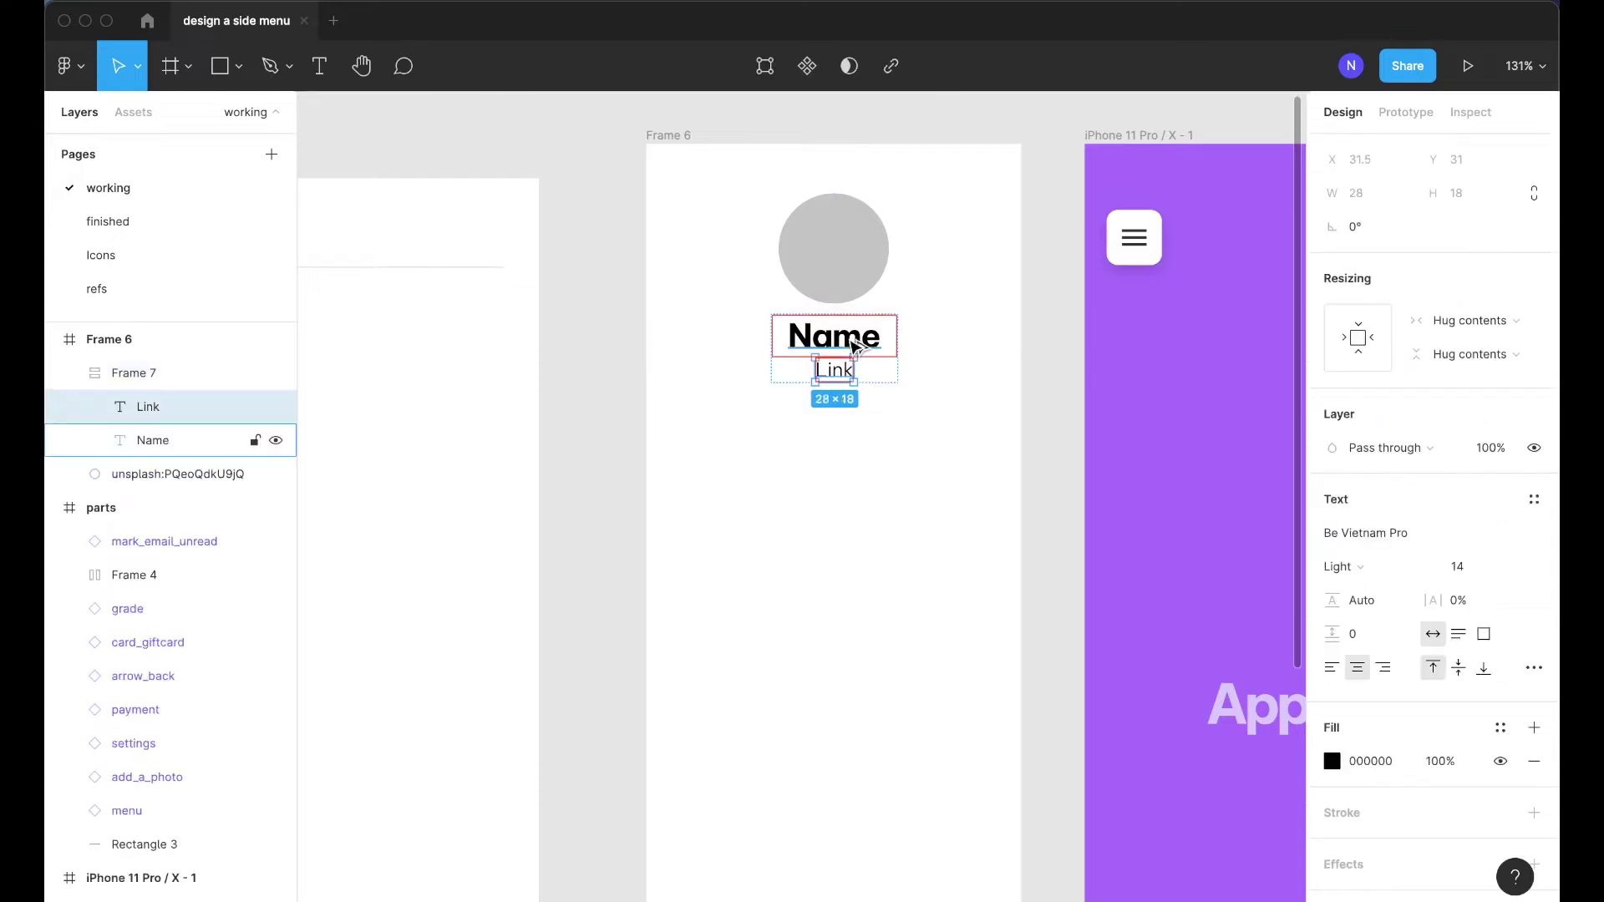
{"action": "left_click", "coordinate": [1024, 359]}
{"action": "scroll", "coordinate": [1024, 358], "scroll_direction": "left", "scroll_amount": 6}
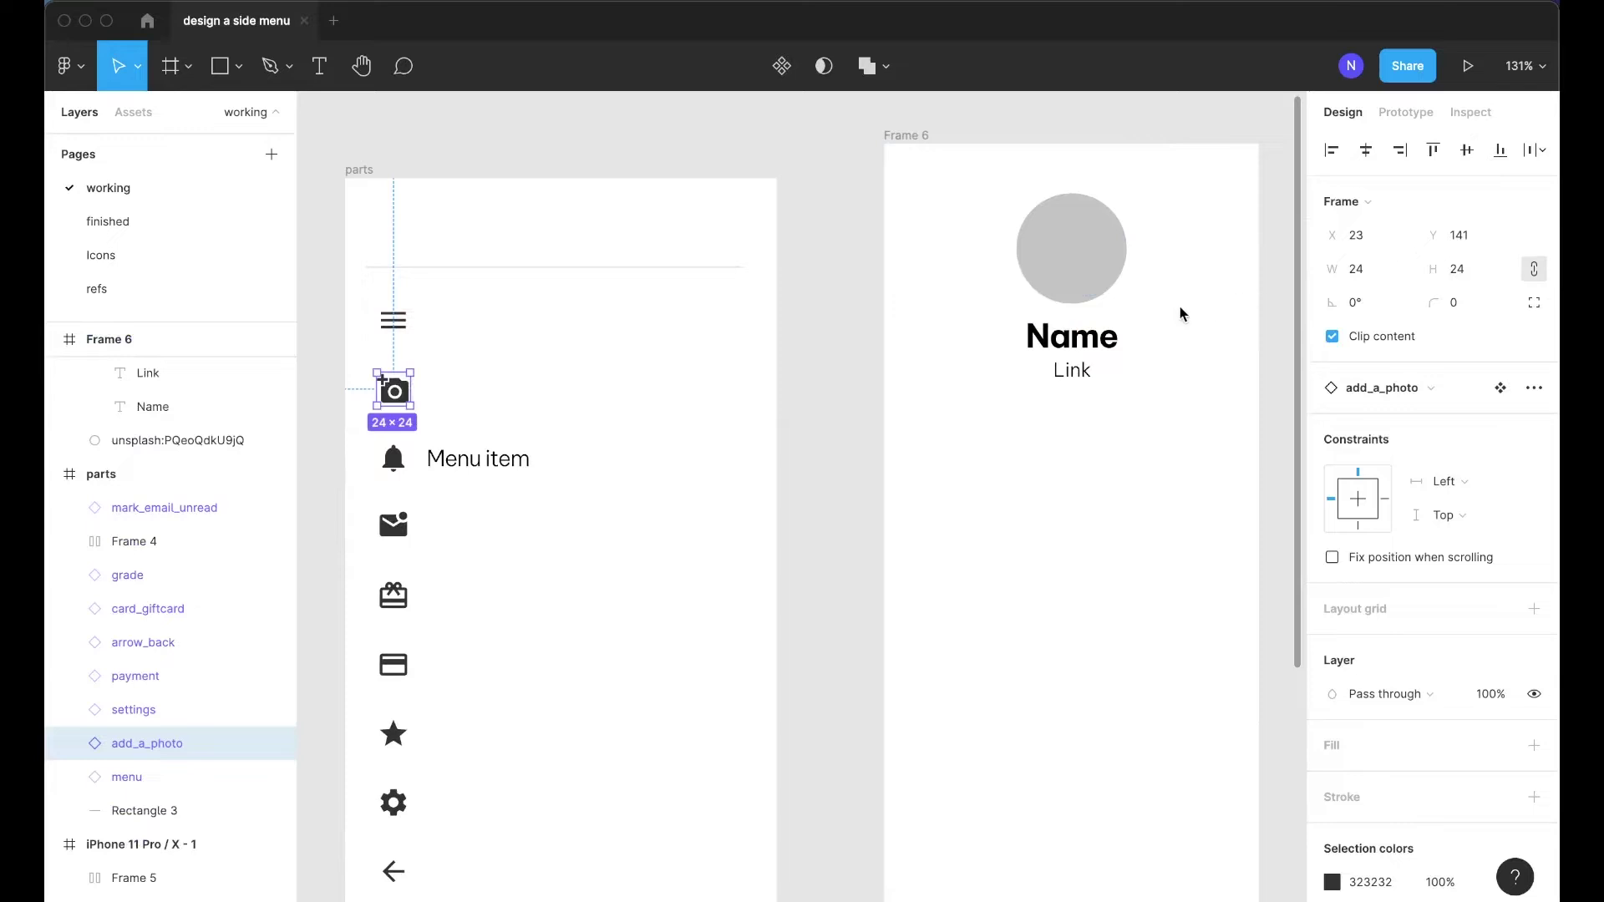
Copy the add_a_photo icon out beside the avatar circle
{"action": "left_click_drag", "start_coordinate": [396, 393], "coordinate": [1165, 297]}
{"action": "key", "text": "Escape"}
{"action": "scroll", "coordinate": [1089, 376], "scroll_direction": "up", "scroll_amount": 2}
Draw a small circle right of the avatar and colour it Purple 3
{"action": "key", "text": "o"}
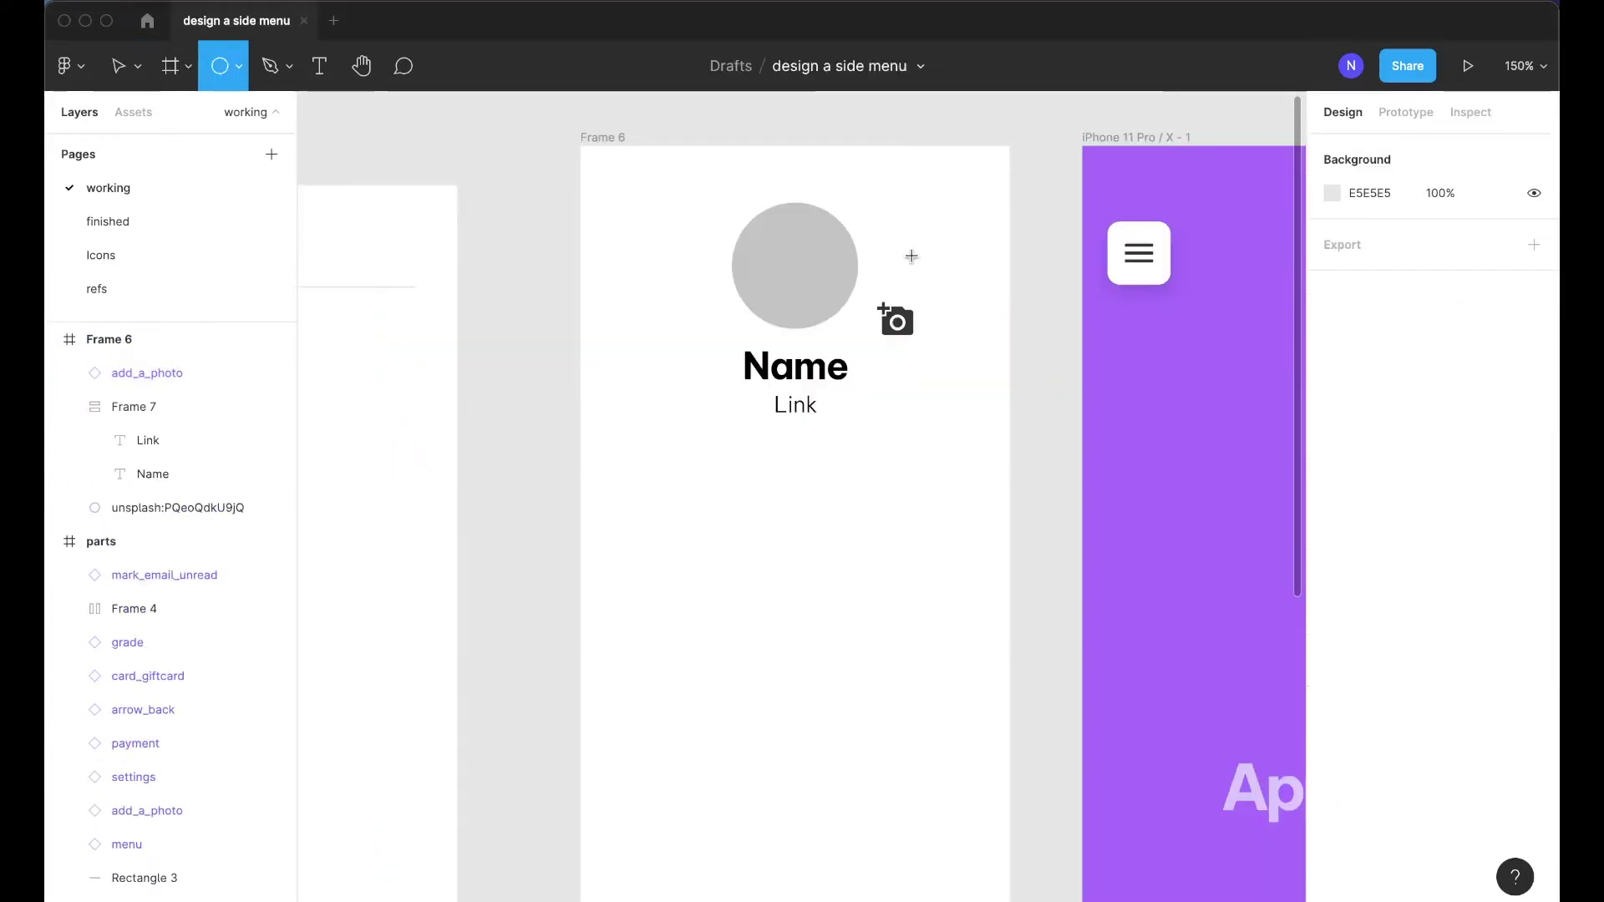
{"action": "left_click_drag", "start_coordinate": [911, 255], "coordinate": [951, 292]}
{"action": "scroll", "coordinate": [1036, 287], "scroll_direction": "up", "scroll_amount": 1}
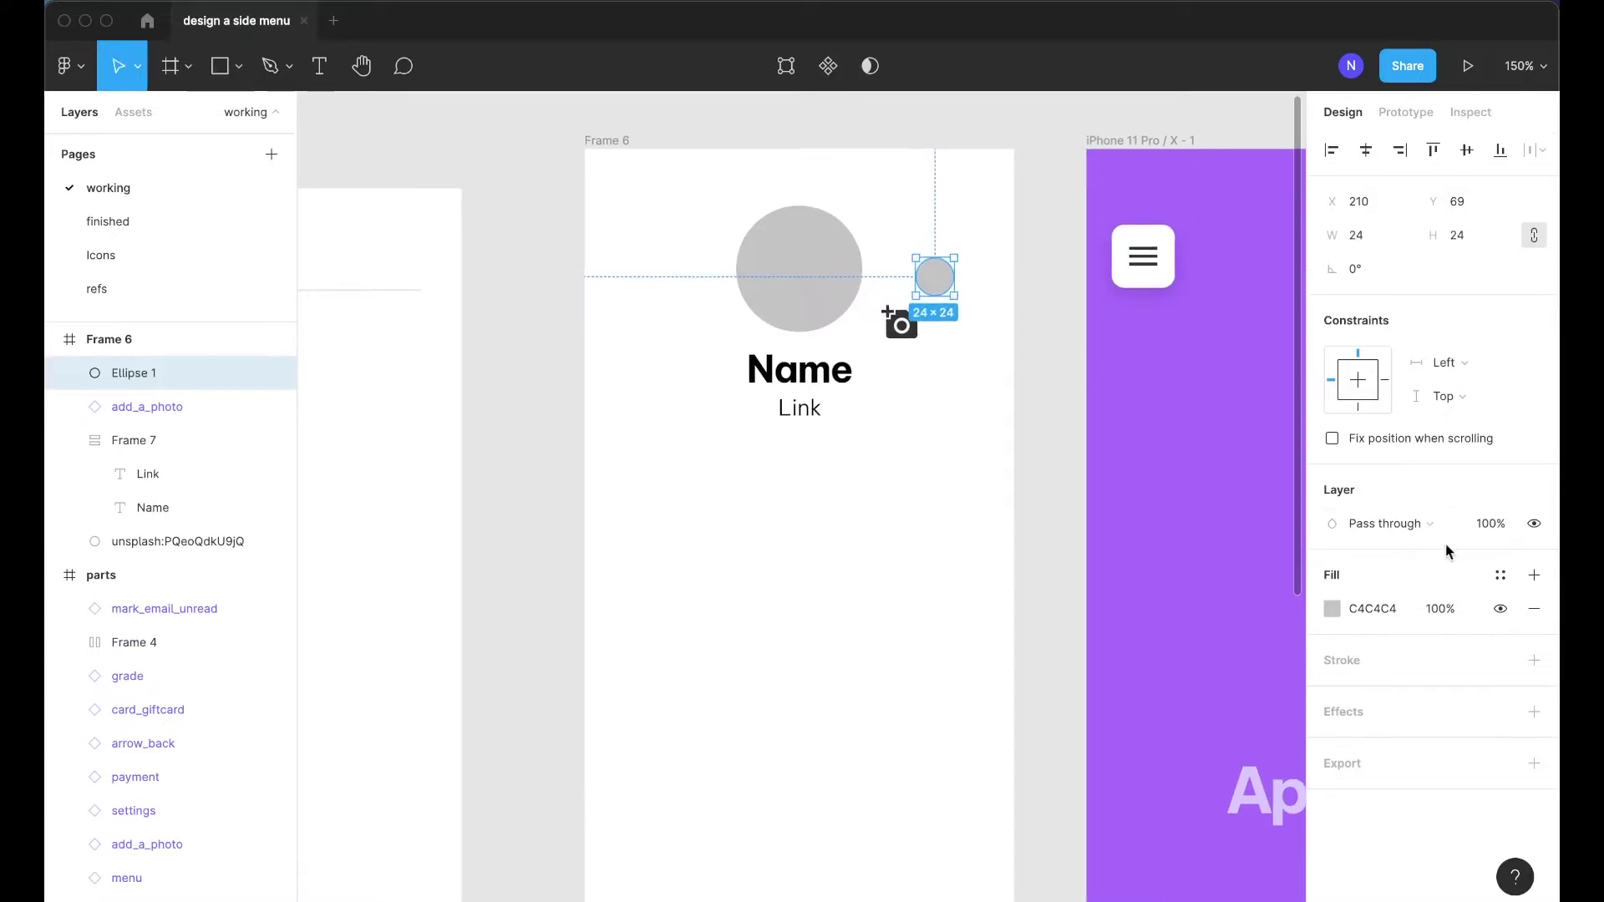
{"action": "left_click", "coordinate": [1500, 579]}
{"action": "scroll", "coordinate": [1415, 713], "scroll_direction": "down", "scroll_amount": 2}
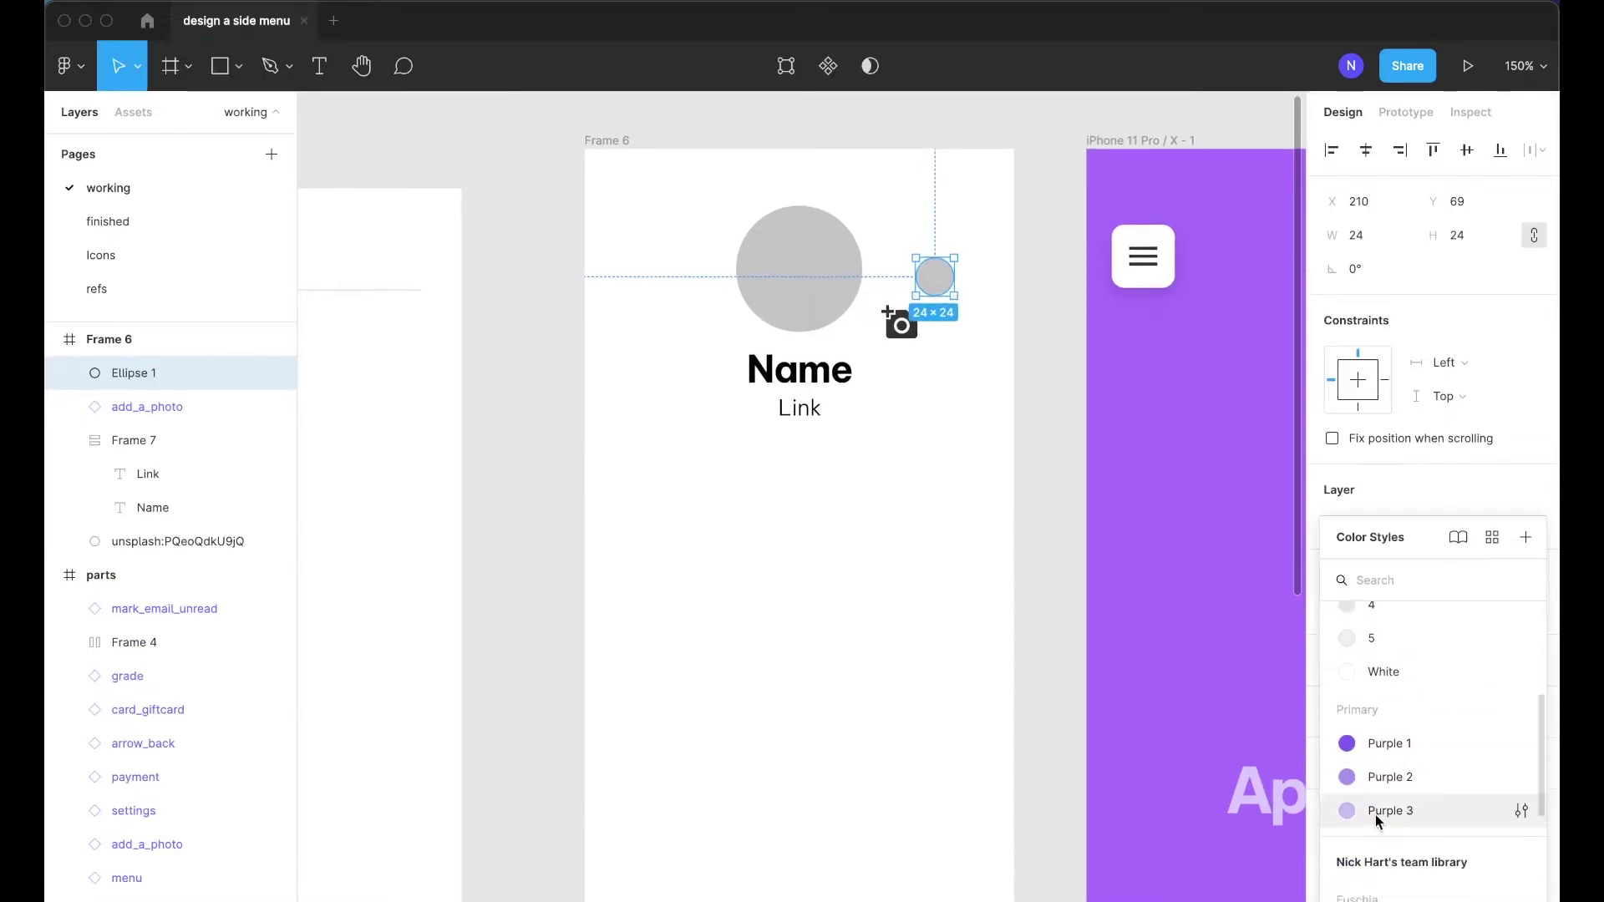
{"action": "key", "text": "Escape"}
Shrink the camera icon to 12×12, move it onto the purple circle and bring it forward
{"action": "left_click", "coordinate": [1014, 437]}
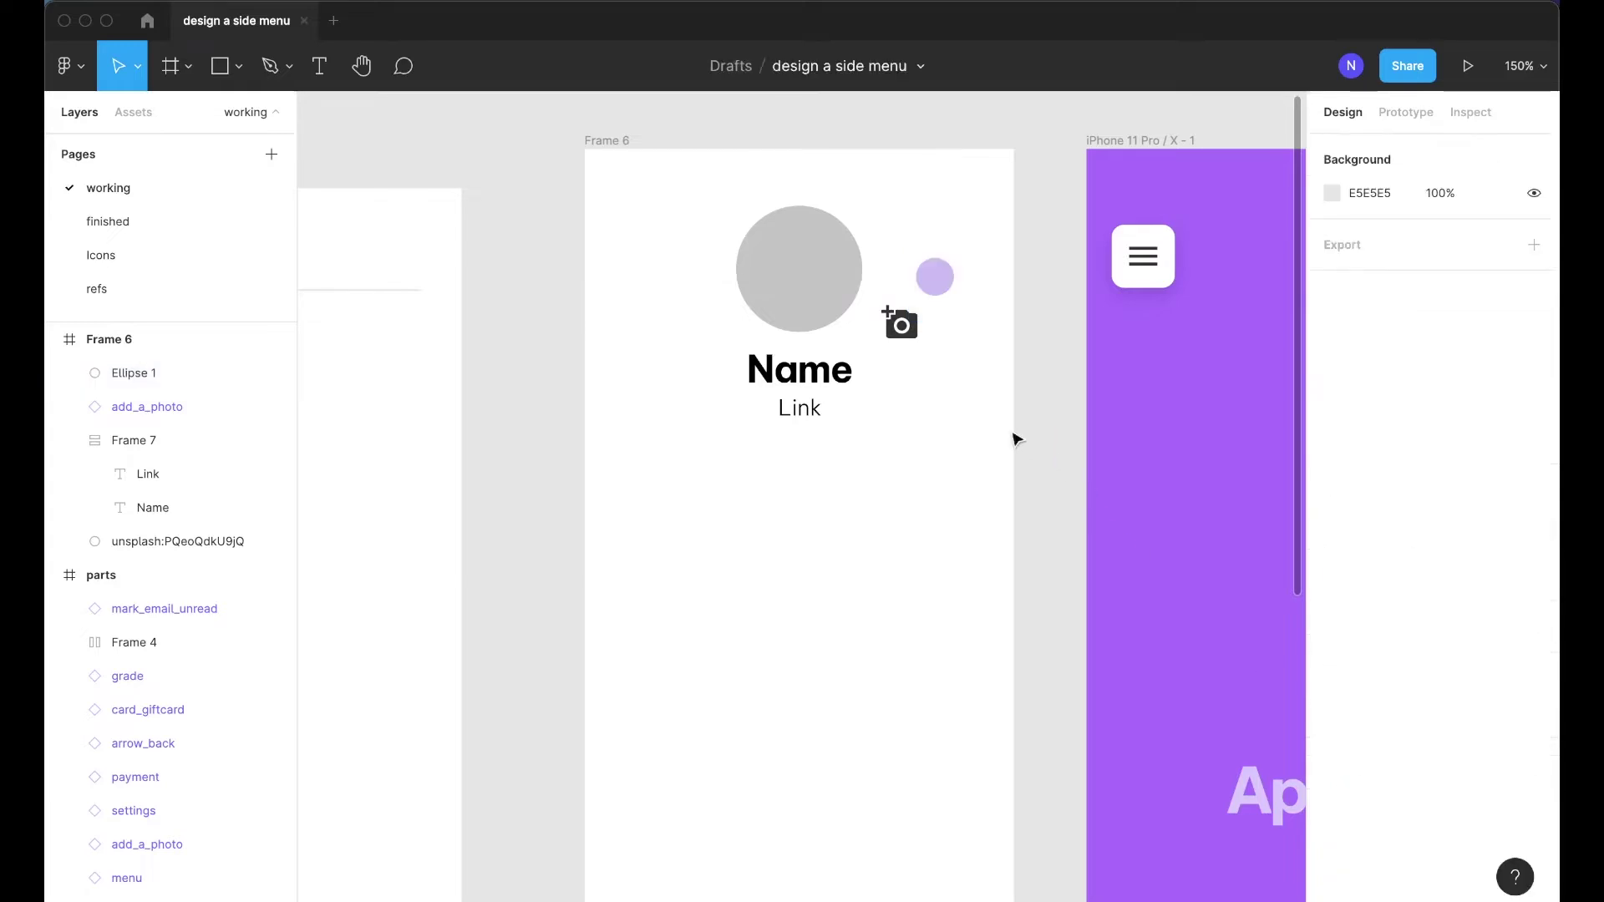
{"action": "left_click", "coordinate": [899, 324]}
{"action": "scroll", "coordinate": [899, 326], "scroll_direction": "up", "scroll_amount": 3}
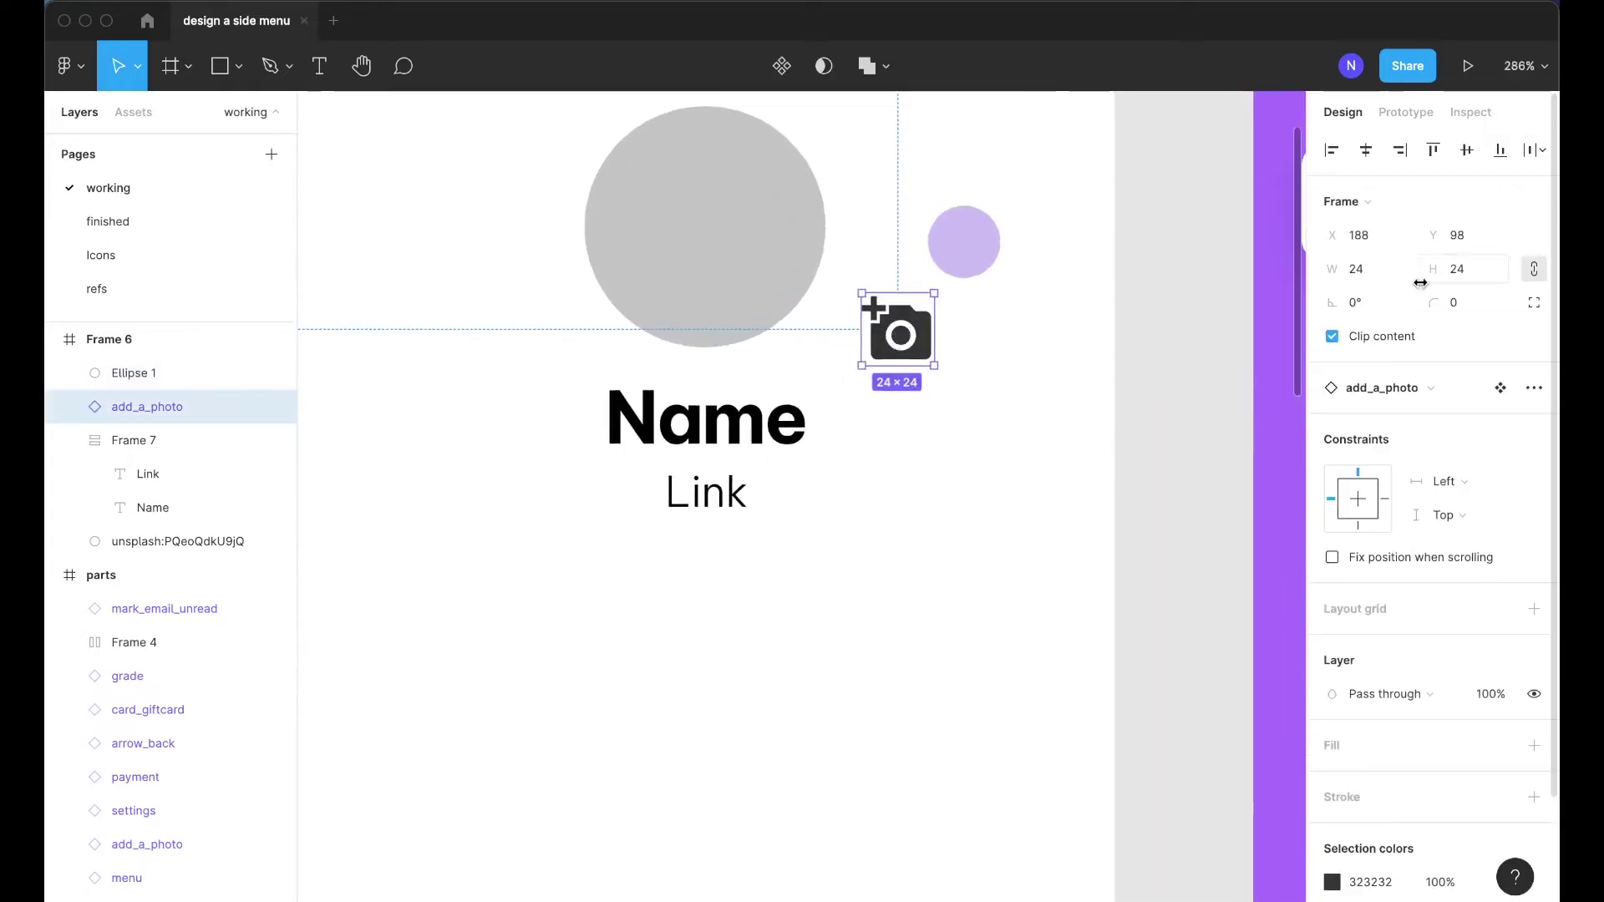
{"action": "key", "text": "Return"}
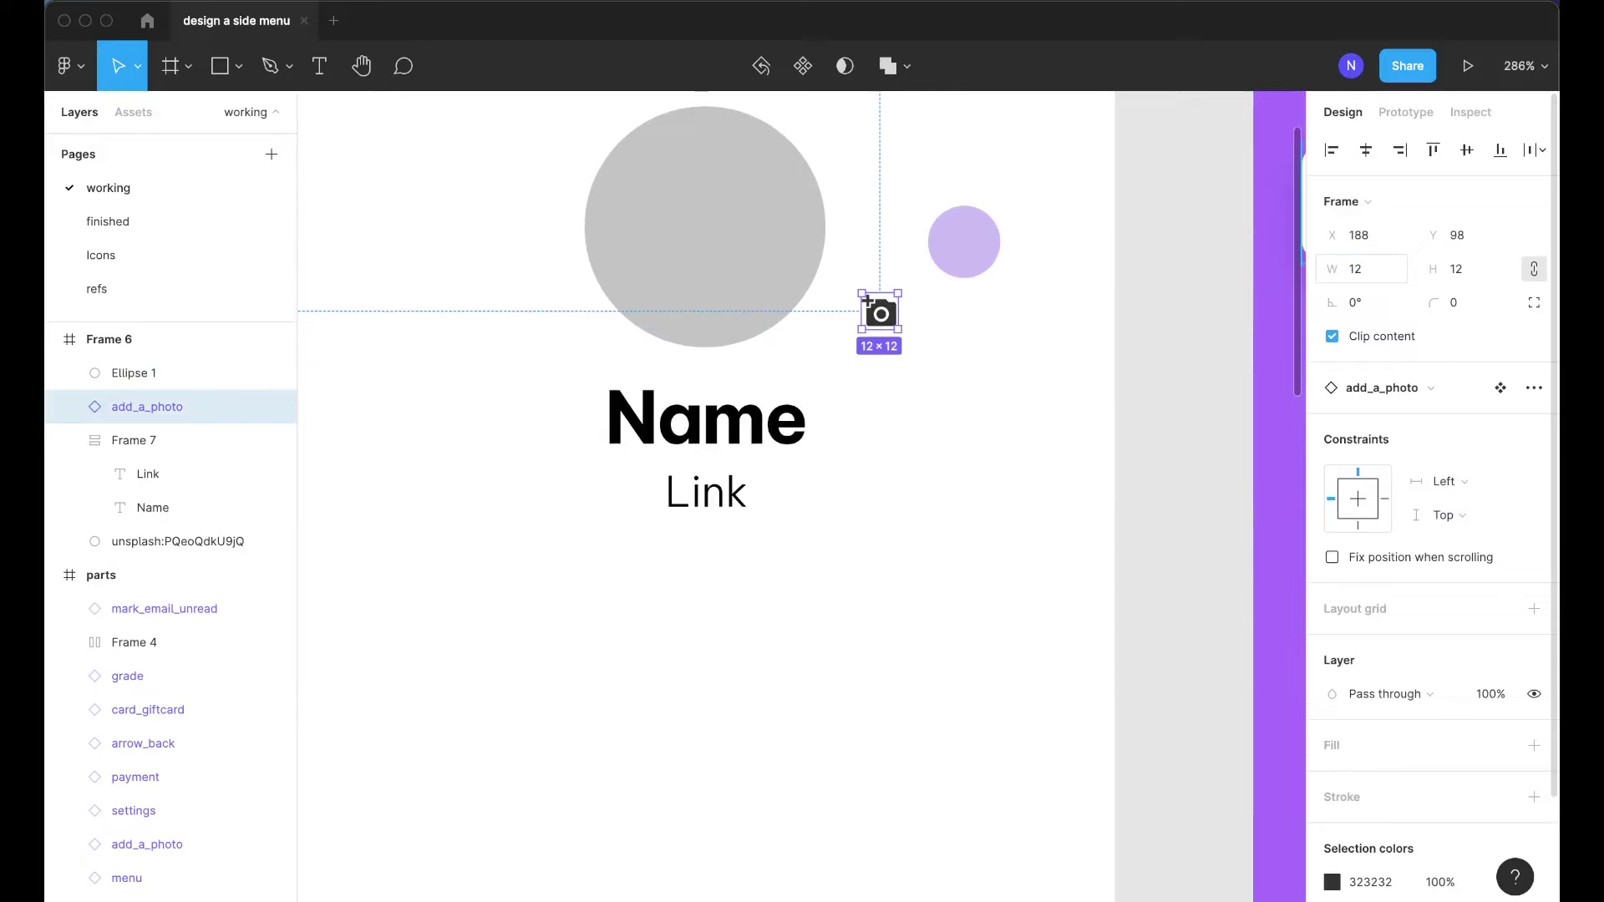
{"action": "left_click_drag", "start_coordinate": [884, 320], "coordinate": [967, 248]}
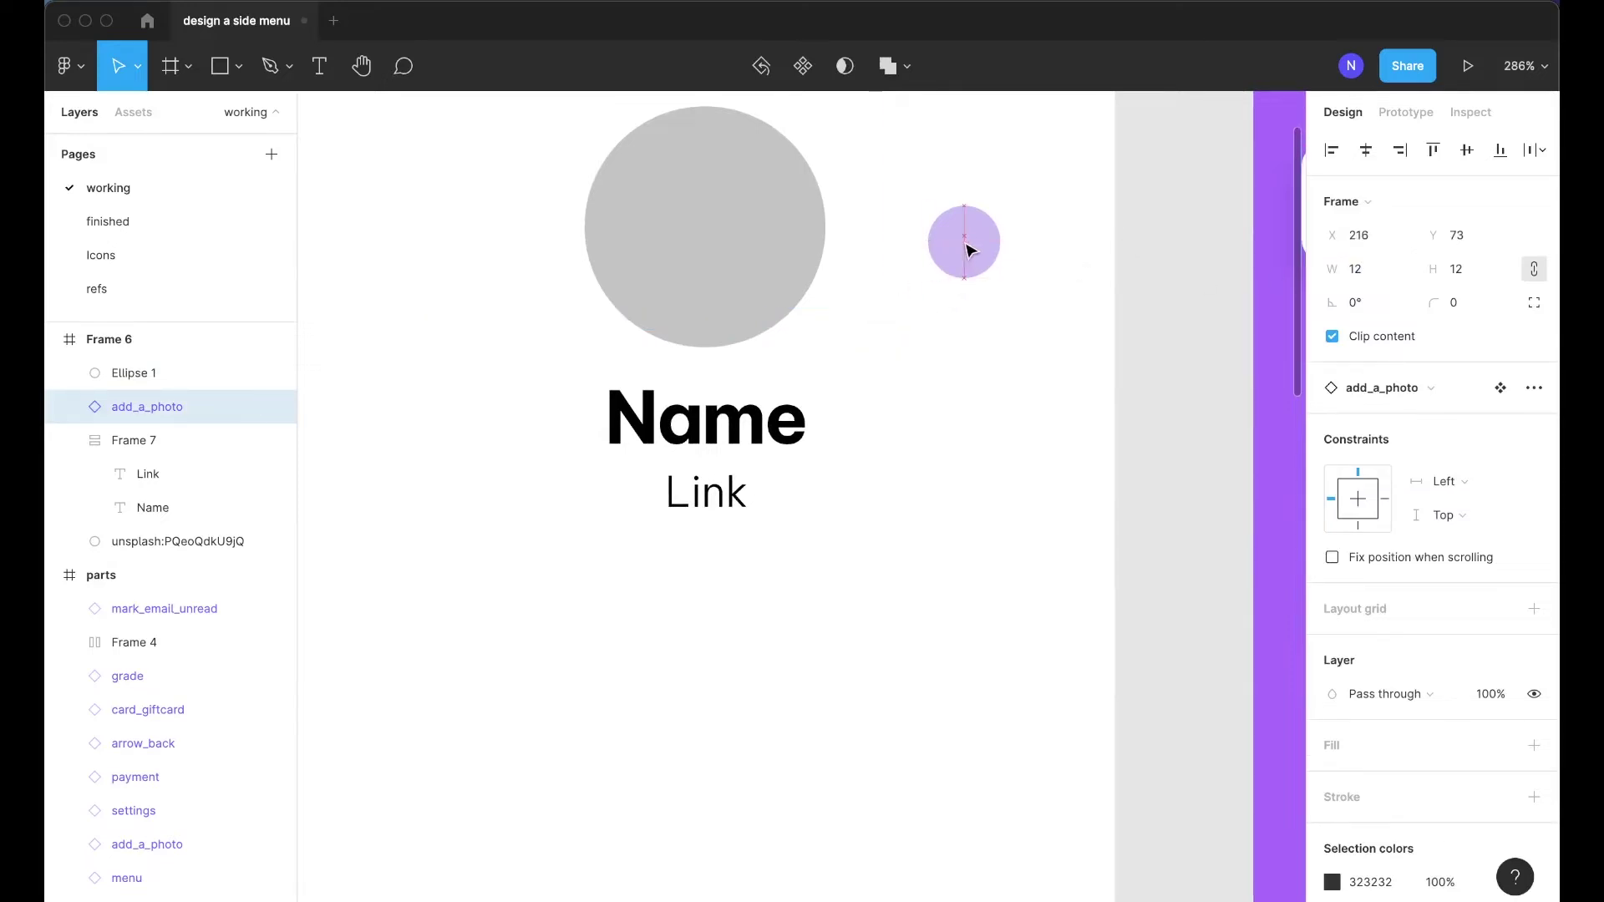
{"action": "key", "text": "super+bracketright"}
Align the camera icon and purple circle on vertical centres, checking distances to the frame edges
{"action": "scroll", "coordinate": [917, 215], "scroll_direction": "up", "scroll_amount": 3}
{"action": "left_click", "coordinate": [919, 219]}
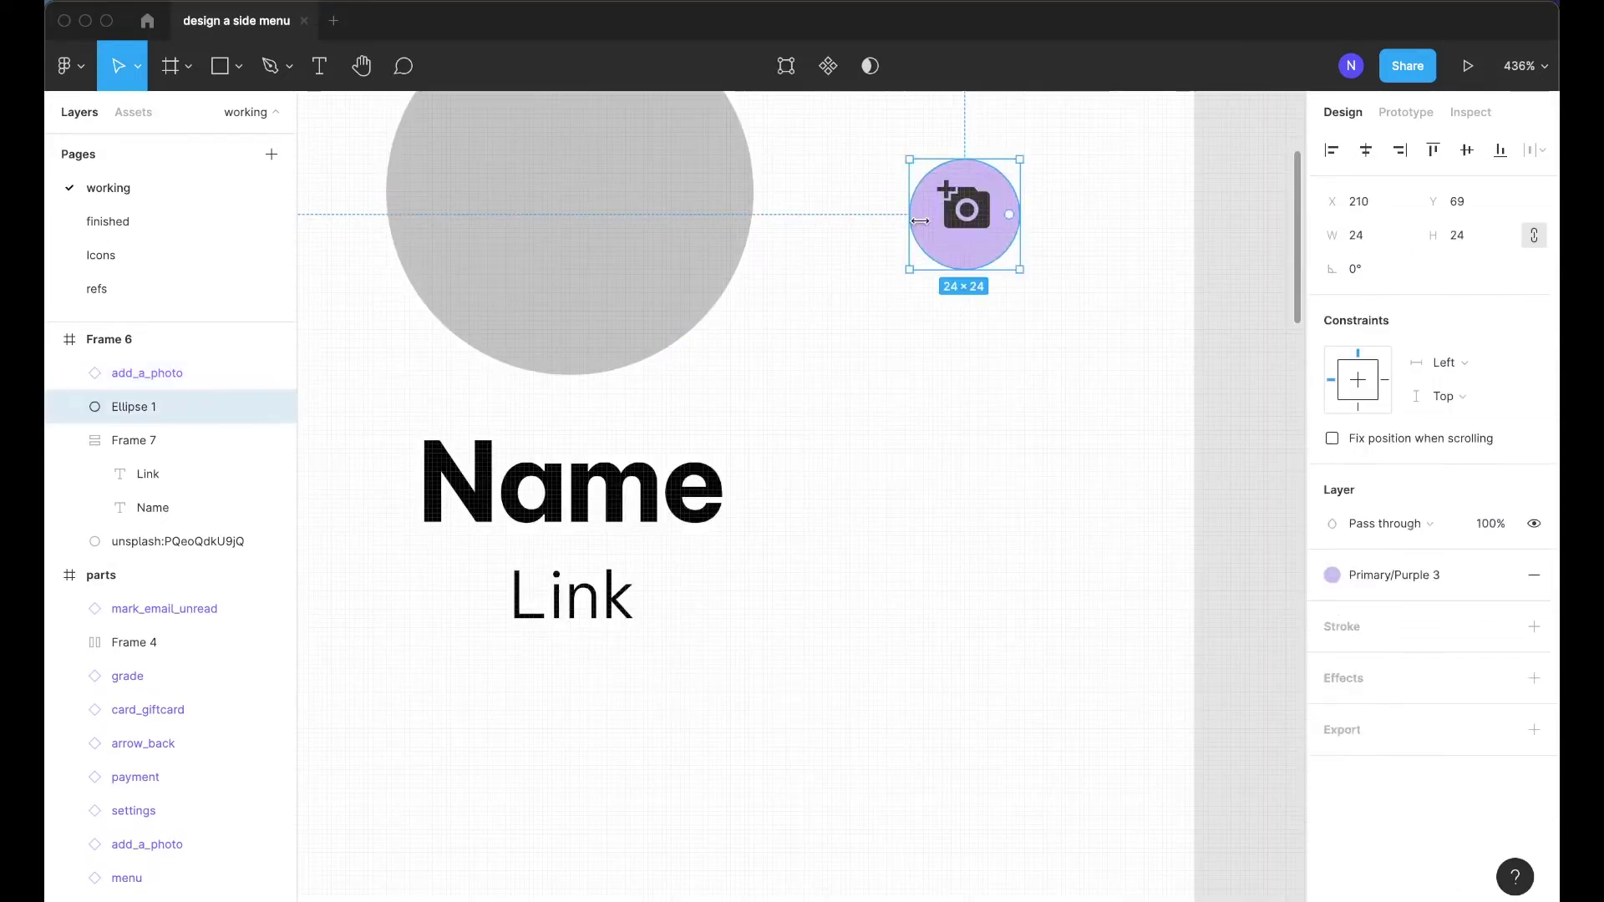
{"action": "left_click", "coordinate": [965, 222], "text": "shift"}
{"action": "key", "text": "alt+v"}
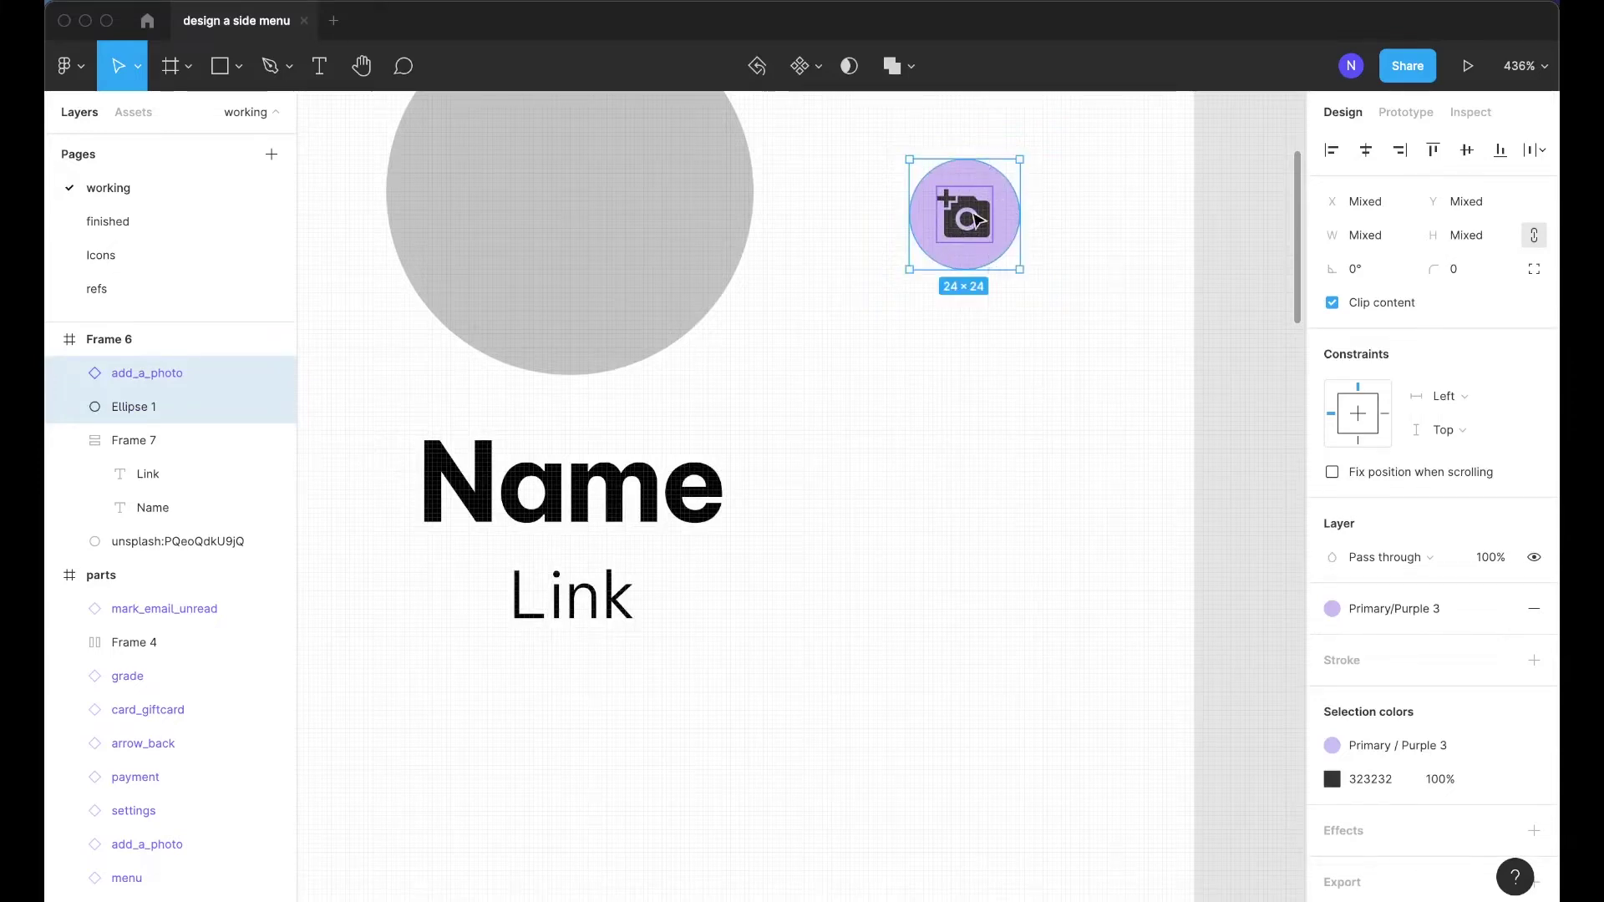
{"action": "scroll", "coordinate": [977, 220], "scroll_direction": "right", "scroll_amount": 1}
{"action": "key", "text": "alt"}
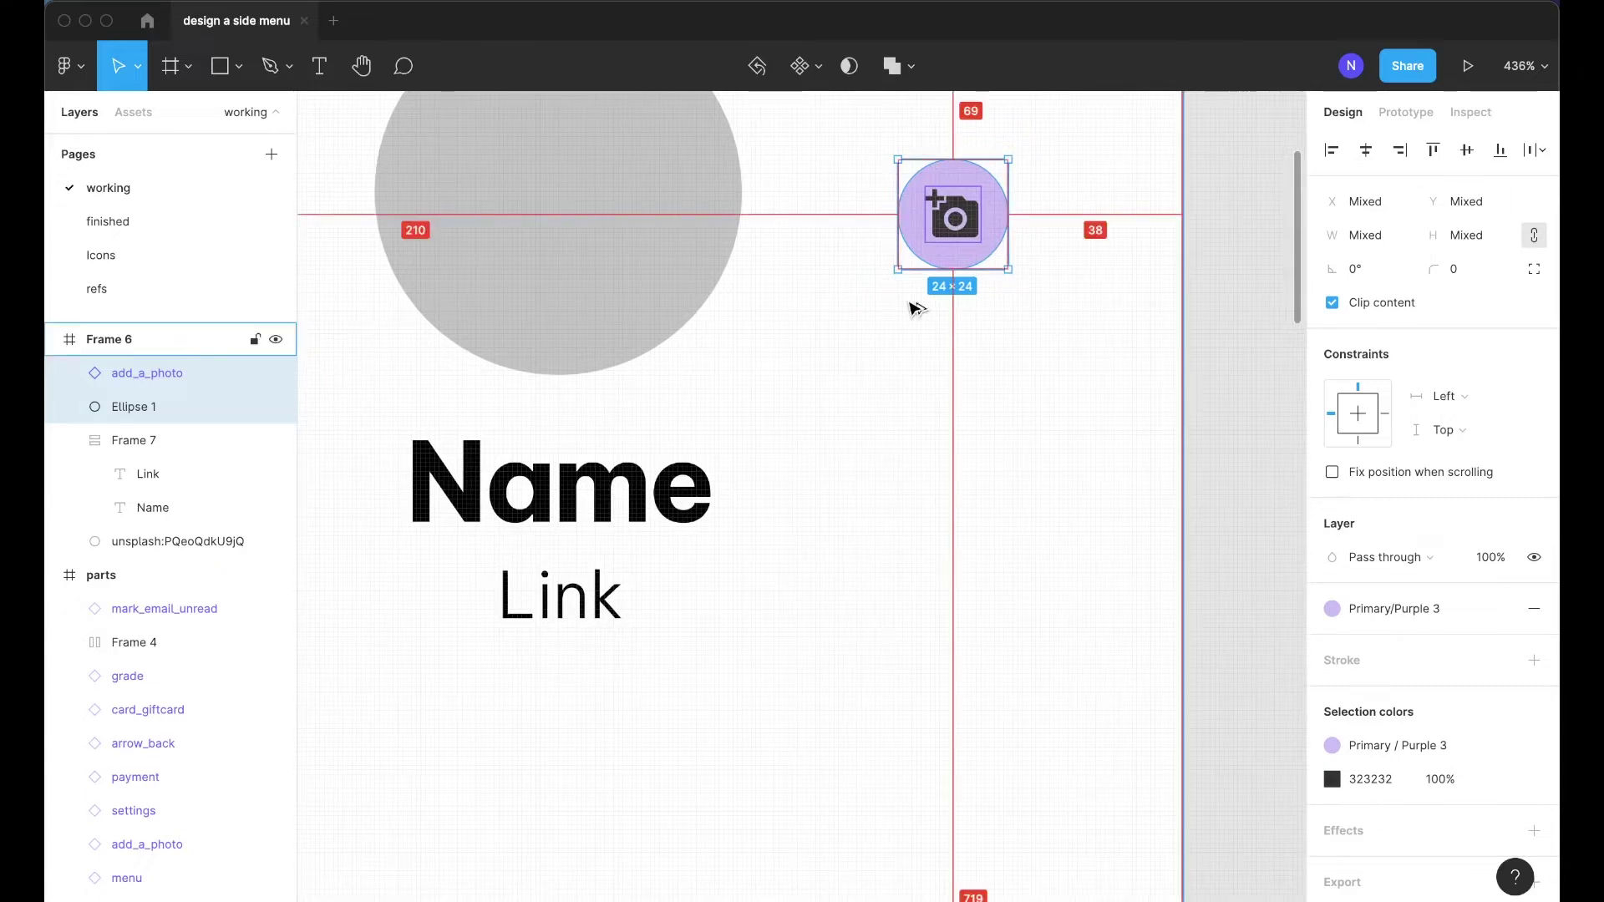
Wrap the camera icon and circle in a frame named 'Edit'
{"action": "key", "text": "super+alt+g"}
{"action": "key", "text": "super+r"}
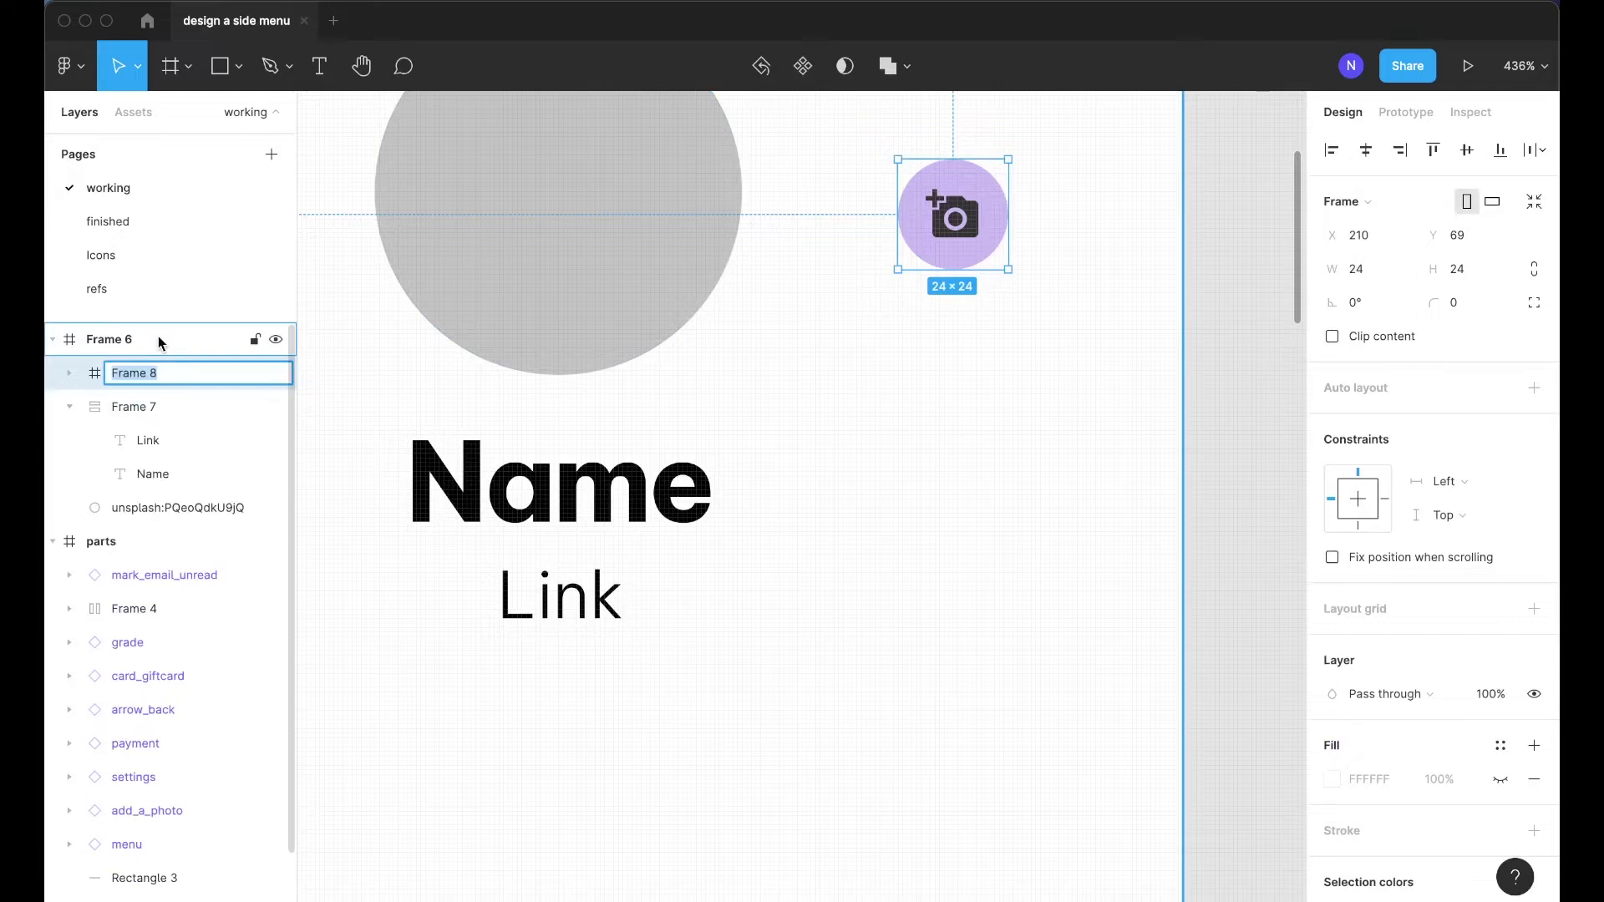
{"action": "type", "text": "Edit"}
{"action": "key", "text": "Return"}
Move the Edit badge onto the avatar and align it to the avatar's right and bottom edges
{"action": "scroll", "coordinate": [719, 353], "scroll_direction": "down", "scroll_amount": 3}
{"action": "left_click_drag", "start_coordinate": [878, 261], "coordinate": [736, 305]}
{"action": "left_click", "coordinate": [661, 282], "text": "shift"}
{"action": "key", "text": "alt+a"}
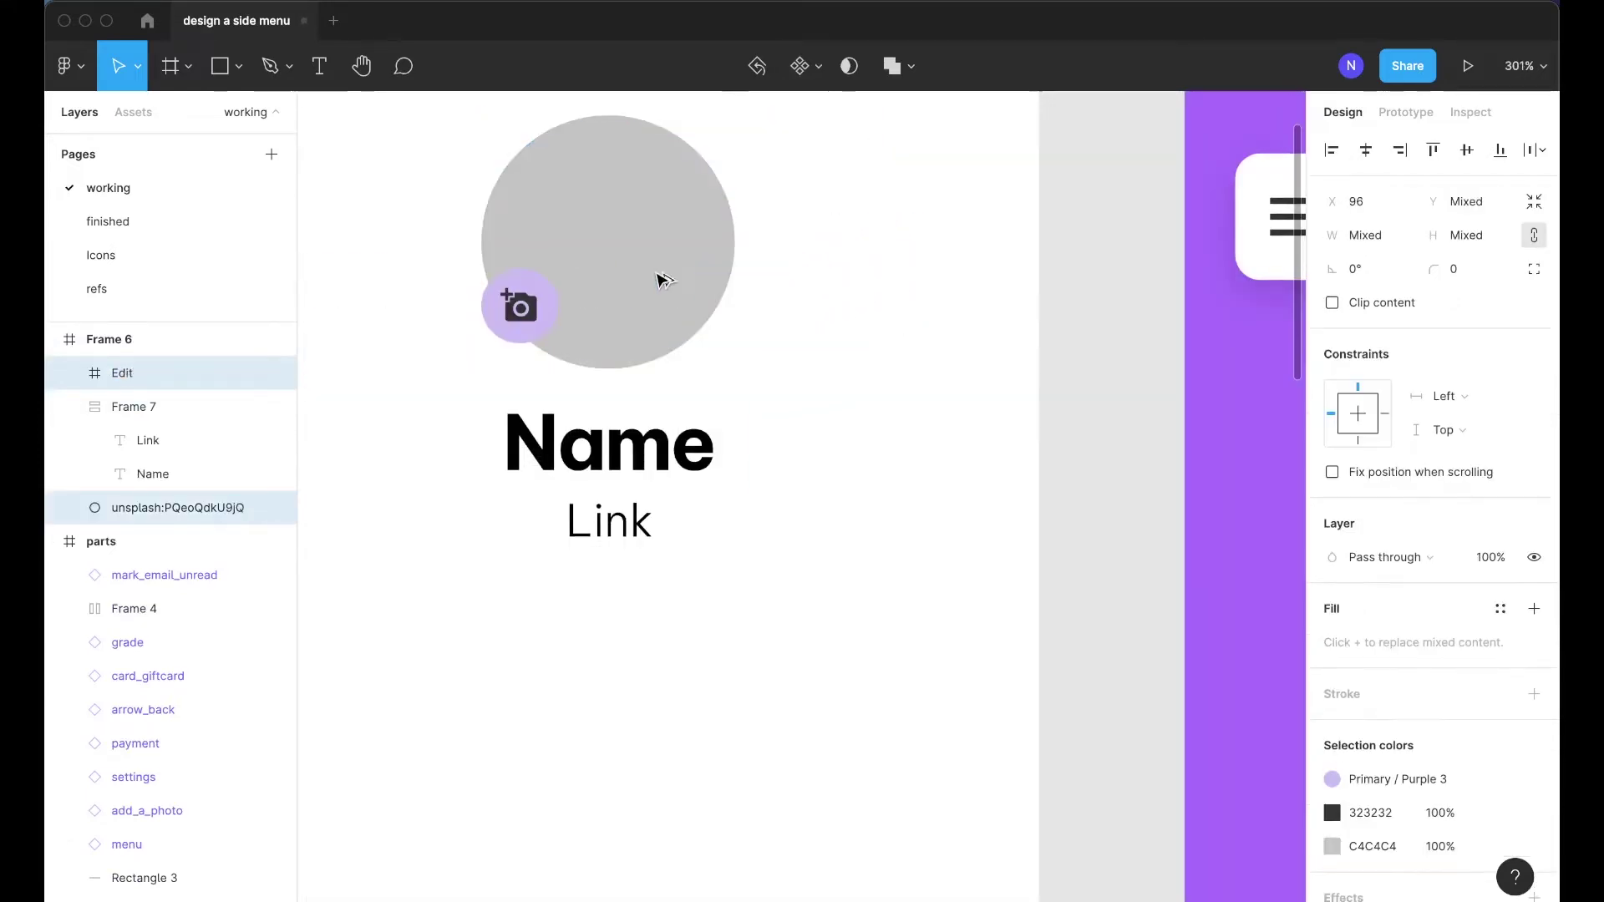
{"action": "key", "text": "alt+d"}
{"action": "key", "text": "alt+s"}
{"action": "scroll", "coordinate": [722, 330], "scroll_direction": "left", "scroll_amount": 2}
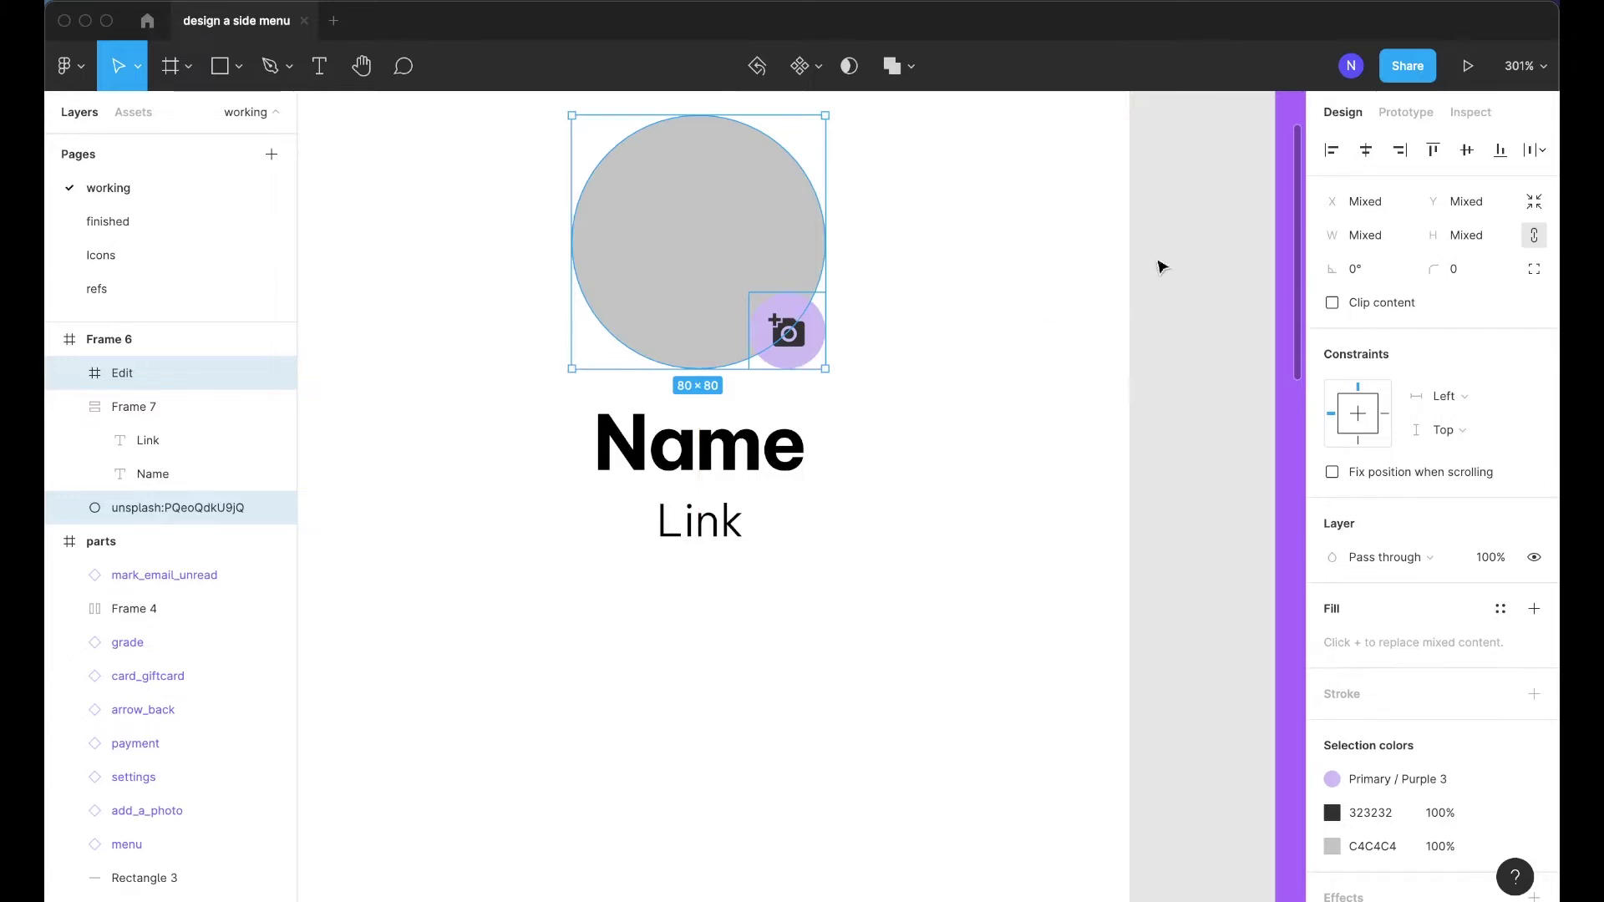
Give Ellipse 1 inside the Edit badge a Gray/White stroke of weight 2
{"action": "left_click", "coordinate": [816, 373]}
{"action": "double_click", "coordinate": [809, 365]}
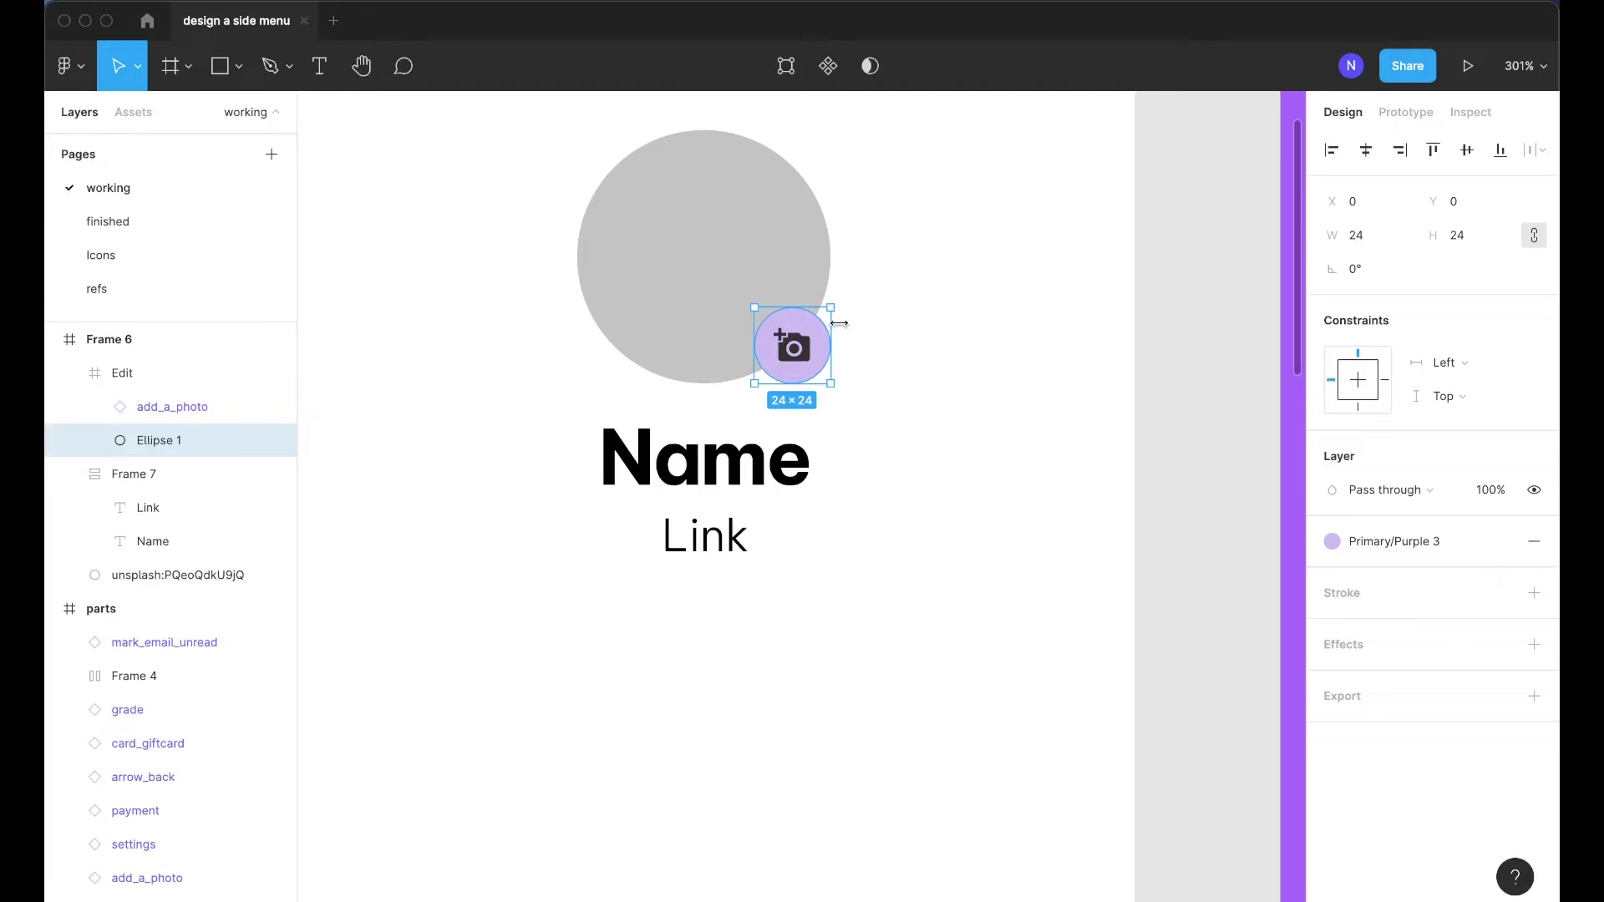
{"action": "left_click", "coordinate": [1502, 594]}
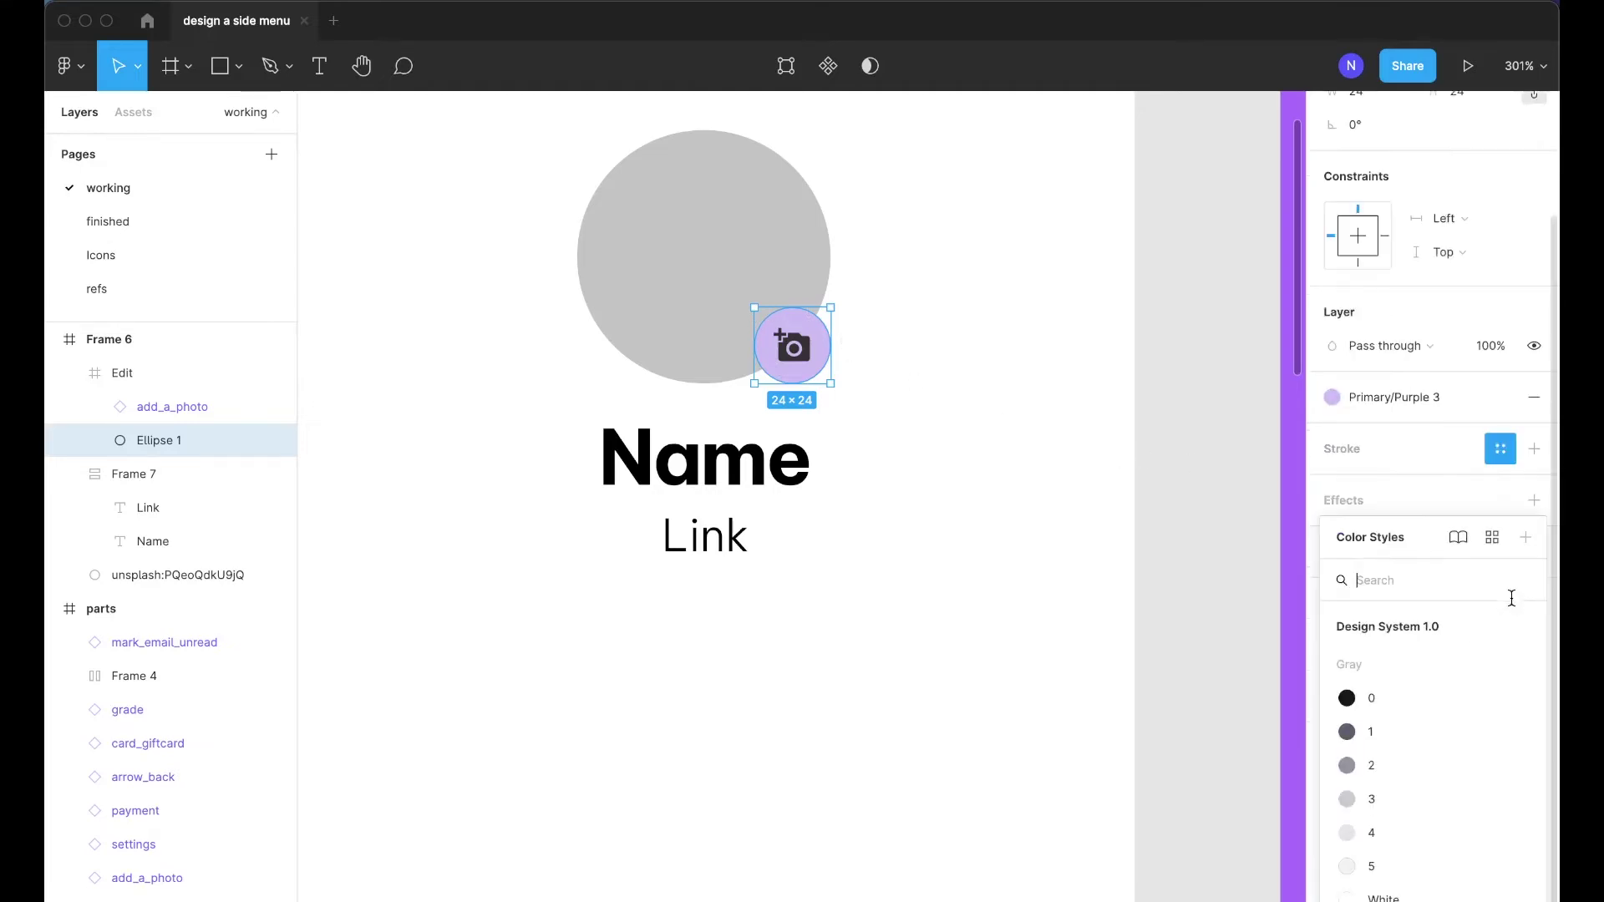
{"action": "scroll", "coordinate": [1394, 728], "scroll_direction": "down", "scroll_amount": 1}
{"action": "left_click", "coordinate": [1386, 703]}
{"action": "left_click", "coordinate": [1363, 476]}
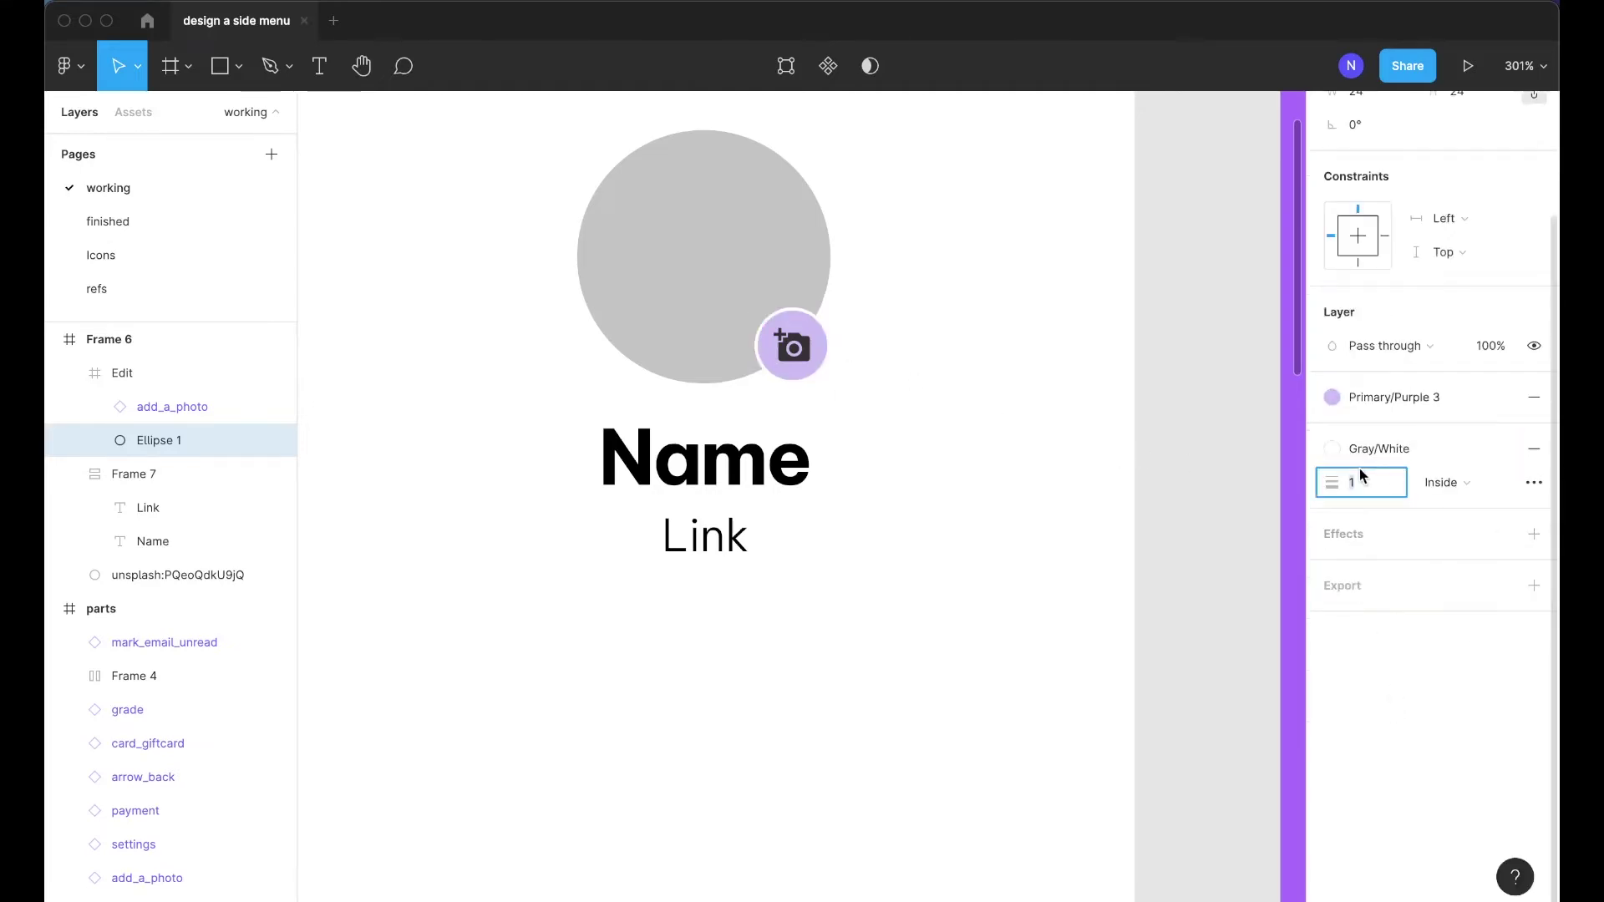
{"action": "type", "text": "2"}
{"action": "key", "text": "Return"}
{"action": "left_click", "coordinate": [1128, 430]}
{"action": "scroll", "coordinate": [1128, 429], "scroll_direction": "down", "scroll_amount": 5}
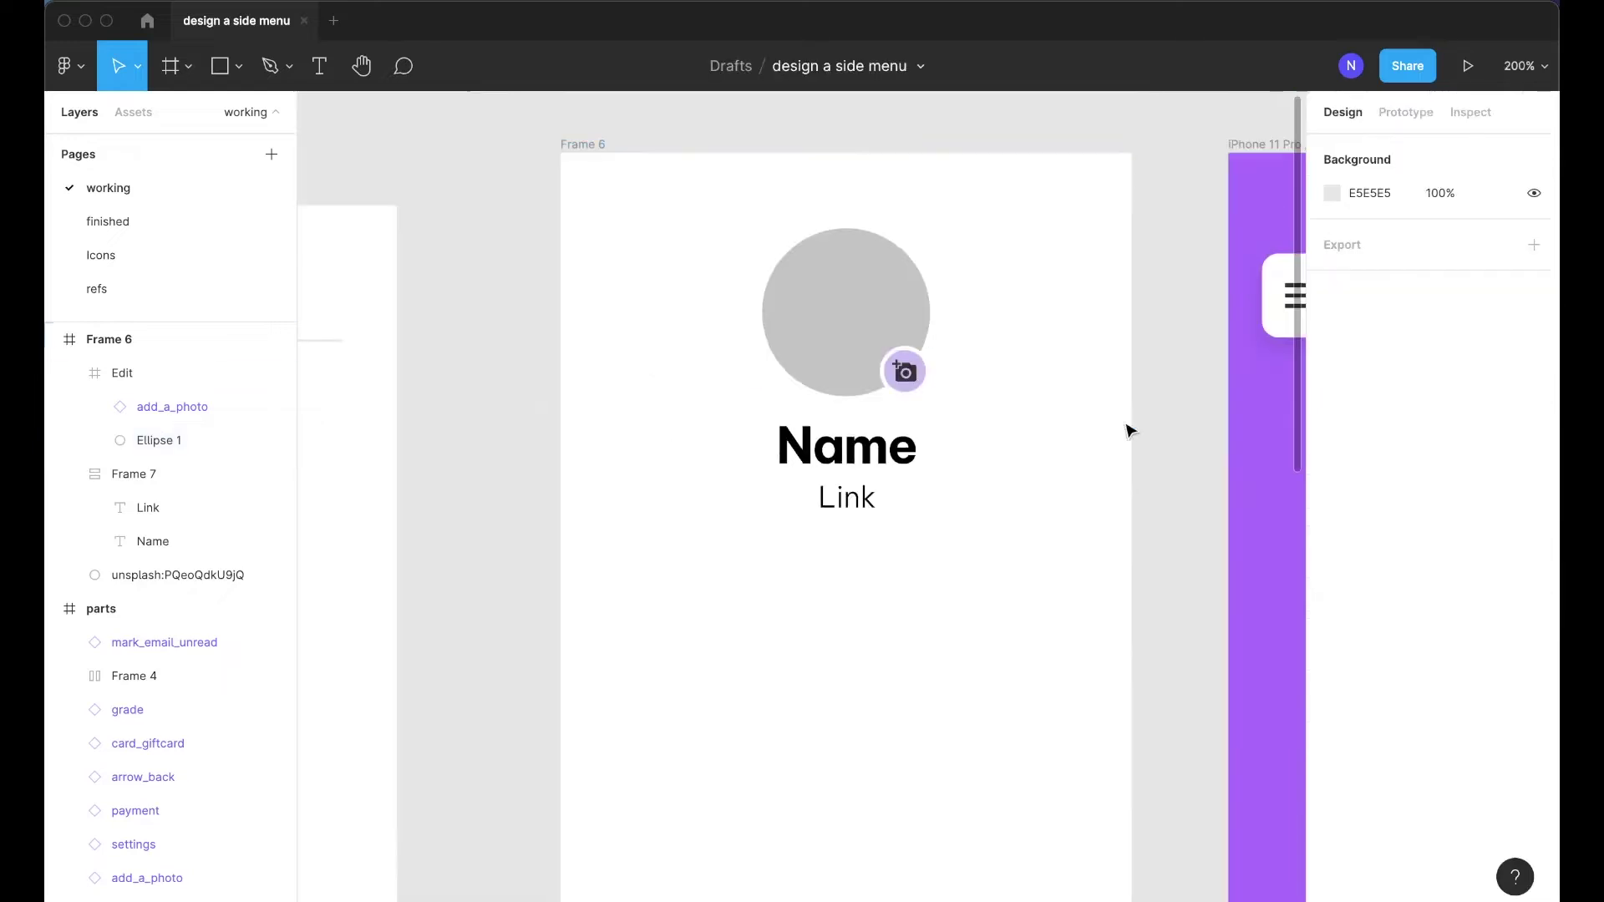
{"action": "scroll", "coordinate": [1014, 401], "scroll_direction": "right", "scroll_amount": 2}
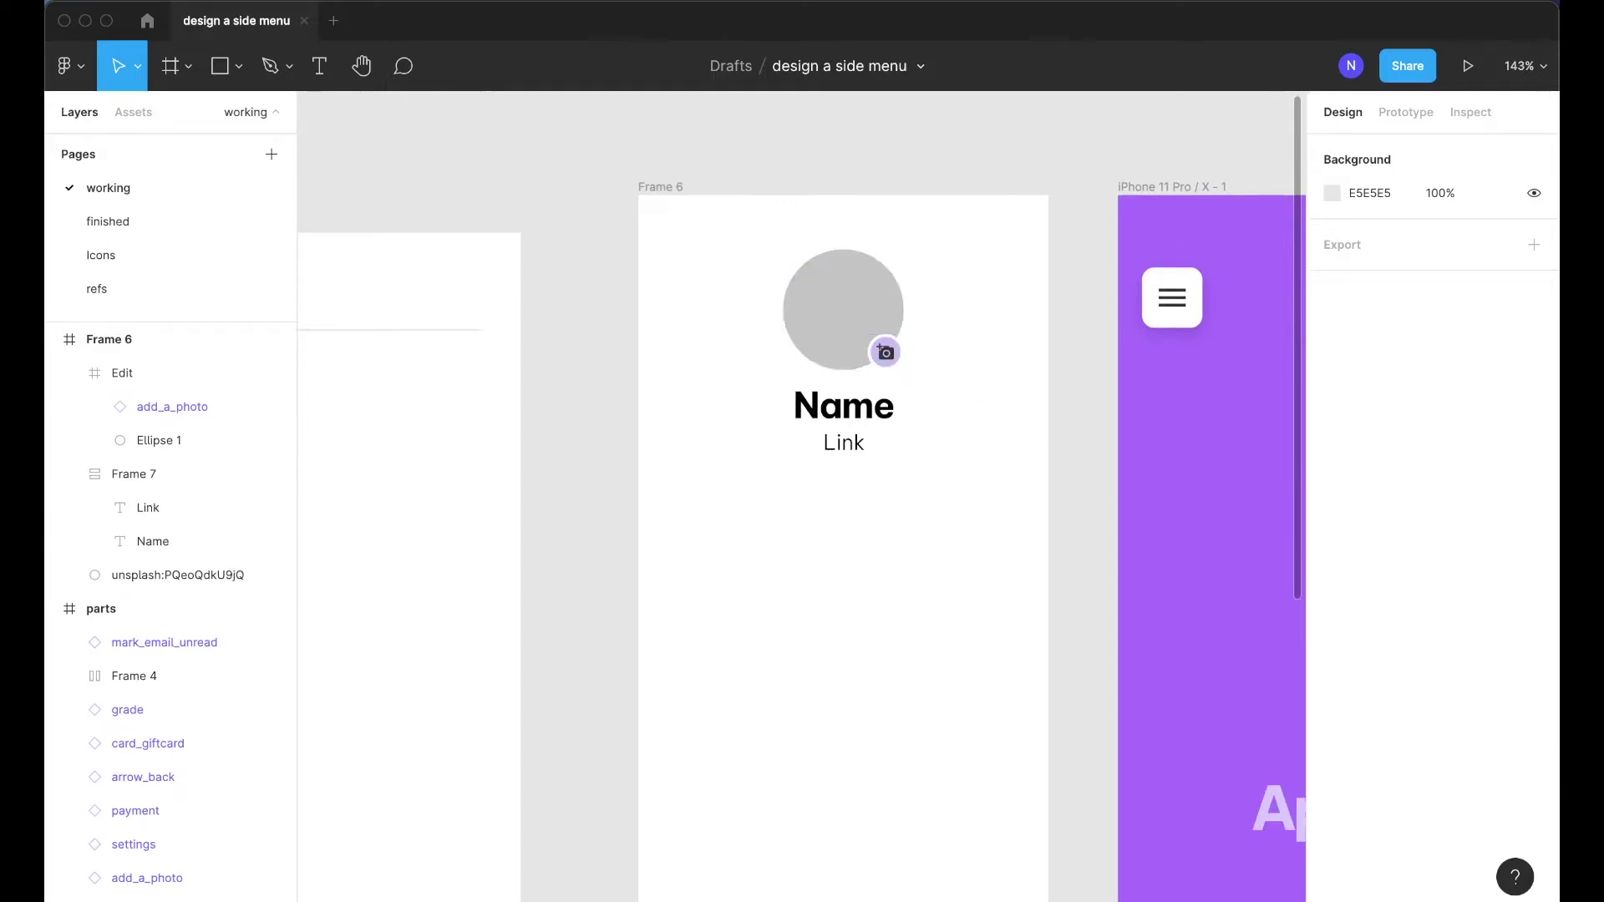
Use the Unsplash plugin's portrait tag to fill the avatar ellipse with a sunglasses portrait
{"action": "left_click", "coordinate": [865, 307]}
{"action": "right_click", "coordinate": [662, 56]}
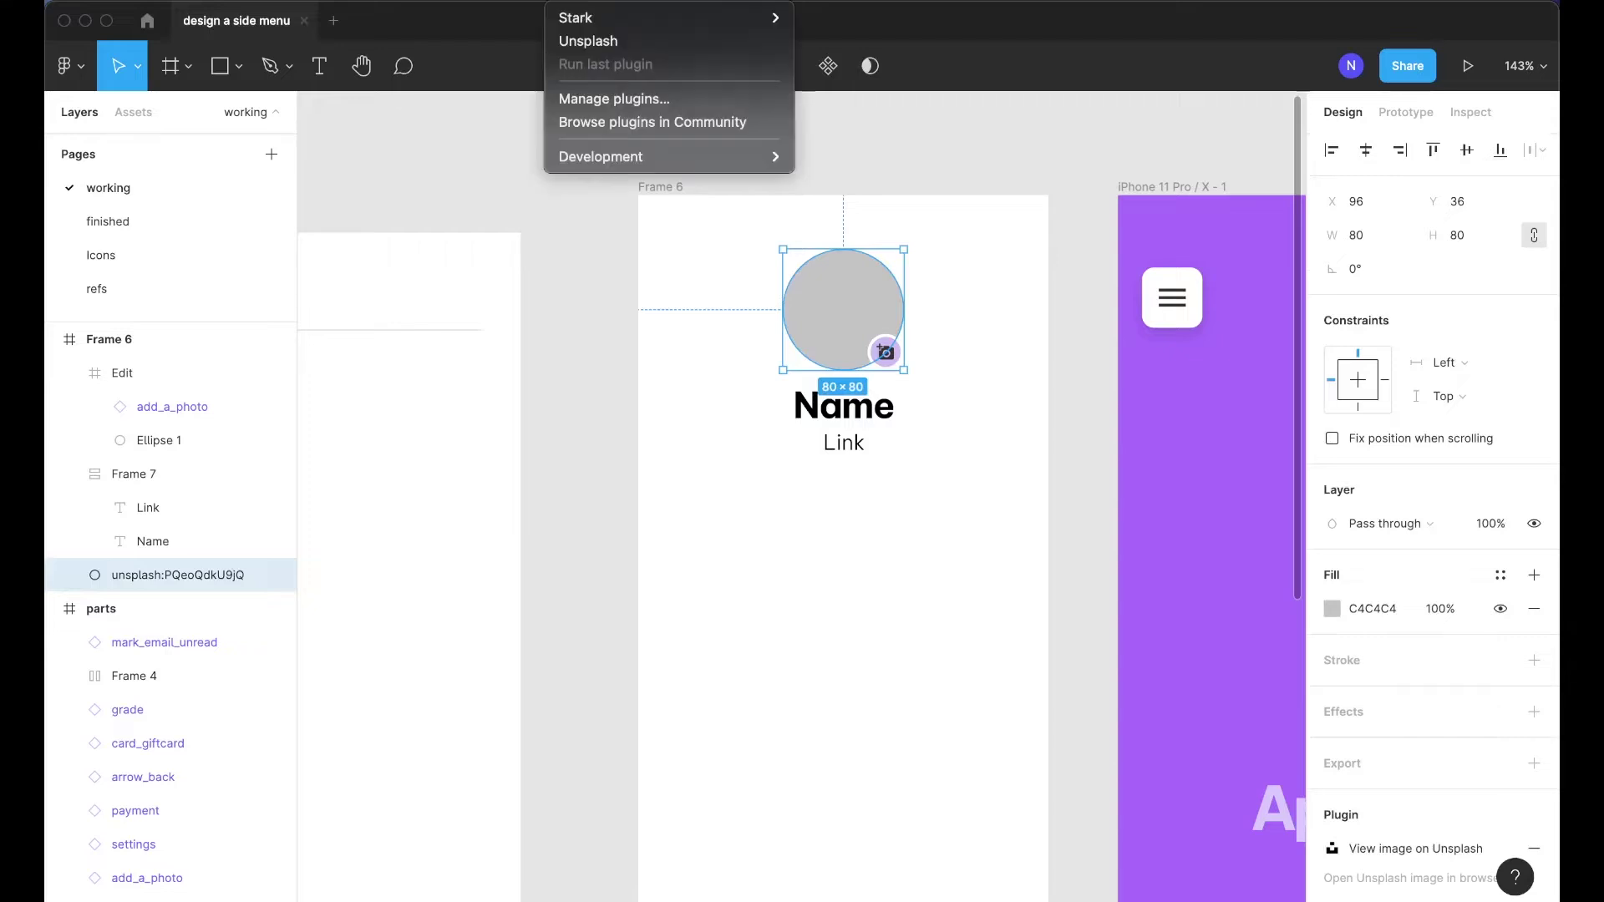
{"action": "left_click", "coordinate": [602, 42]}
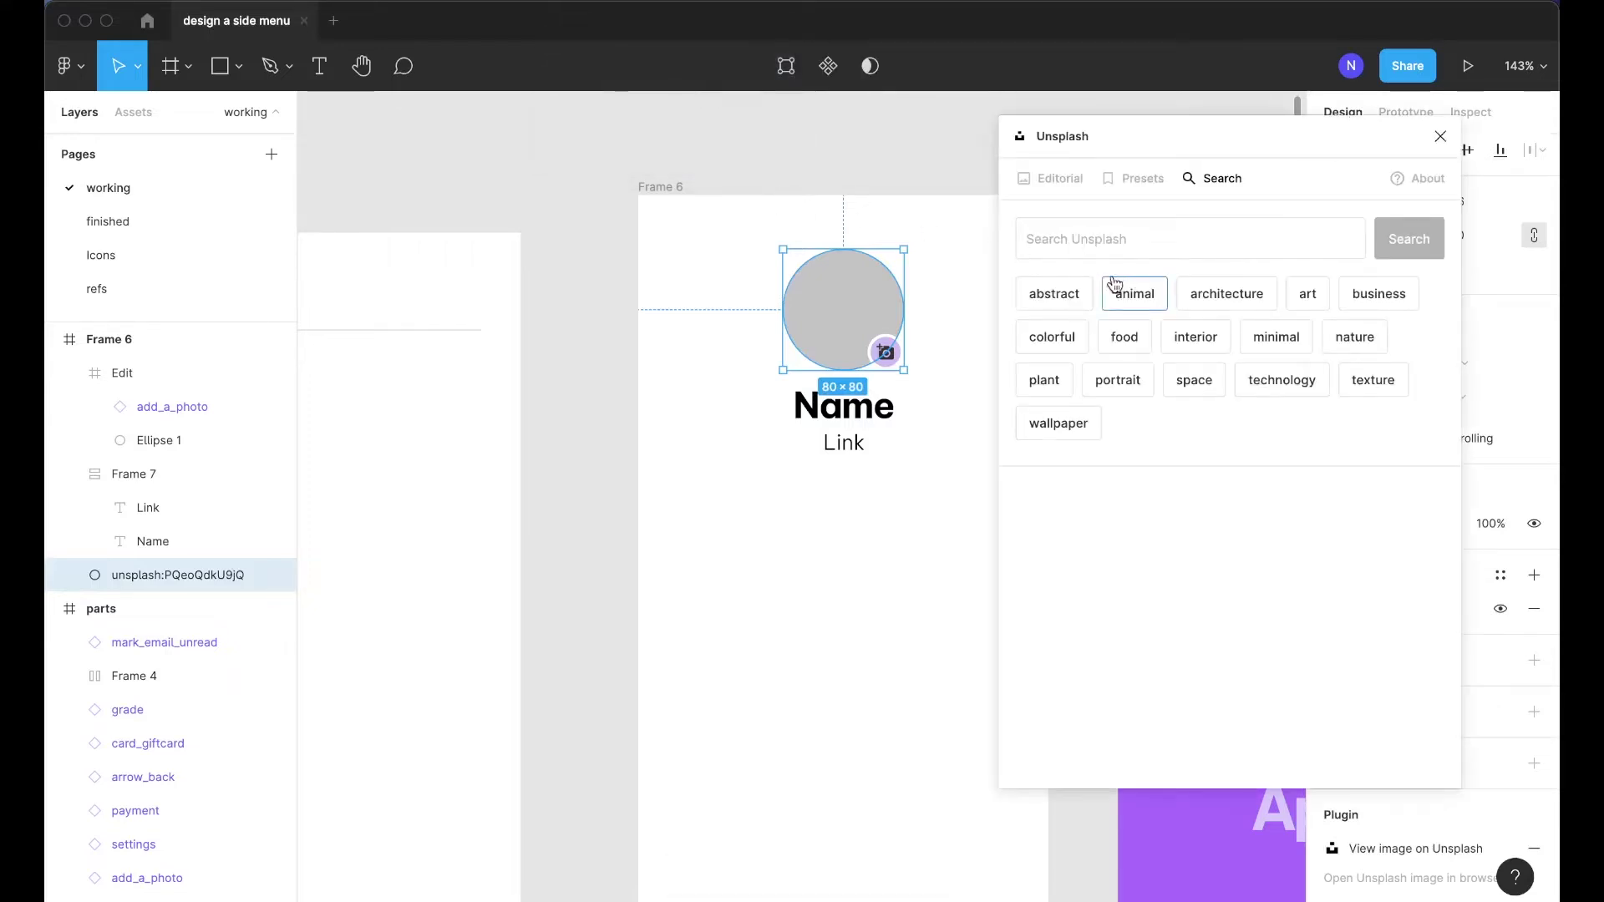
{"action": "left_click", "coordinate": [1149, 386]}
{"action": "scroll", "coordinate": [1157, 434], "scroll_direction": "down", "scroll_amount": 15}
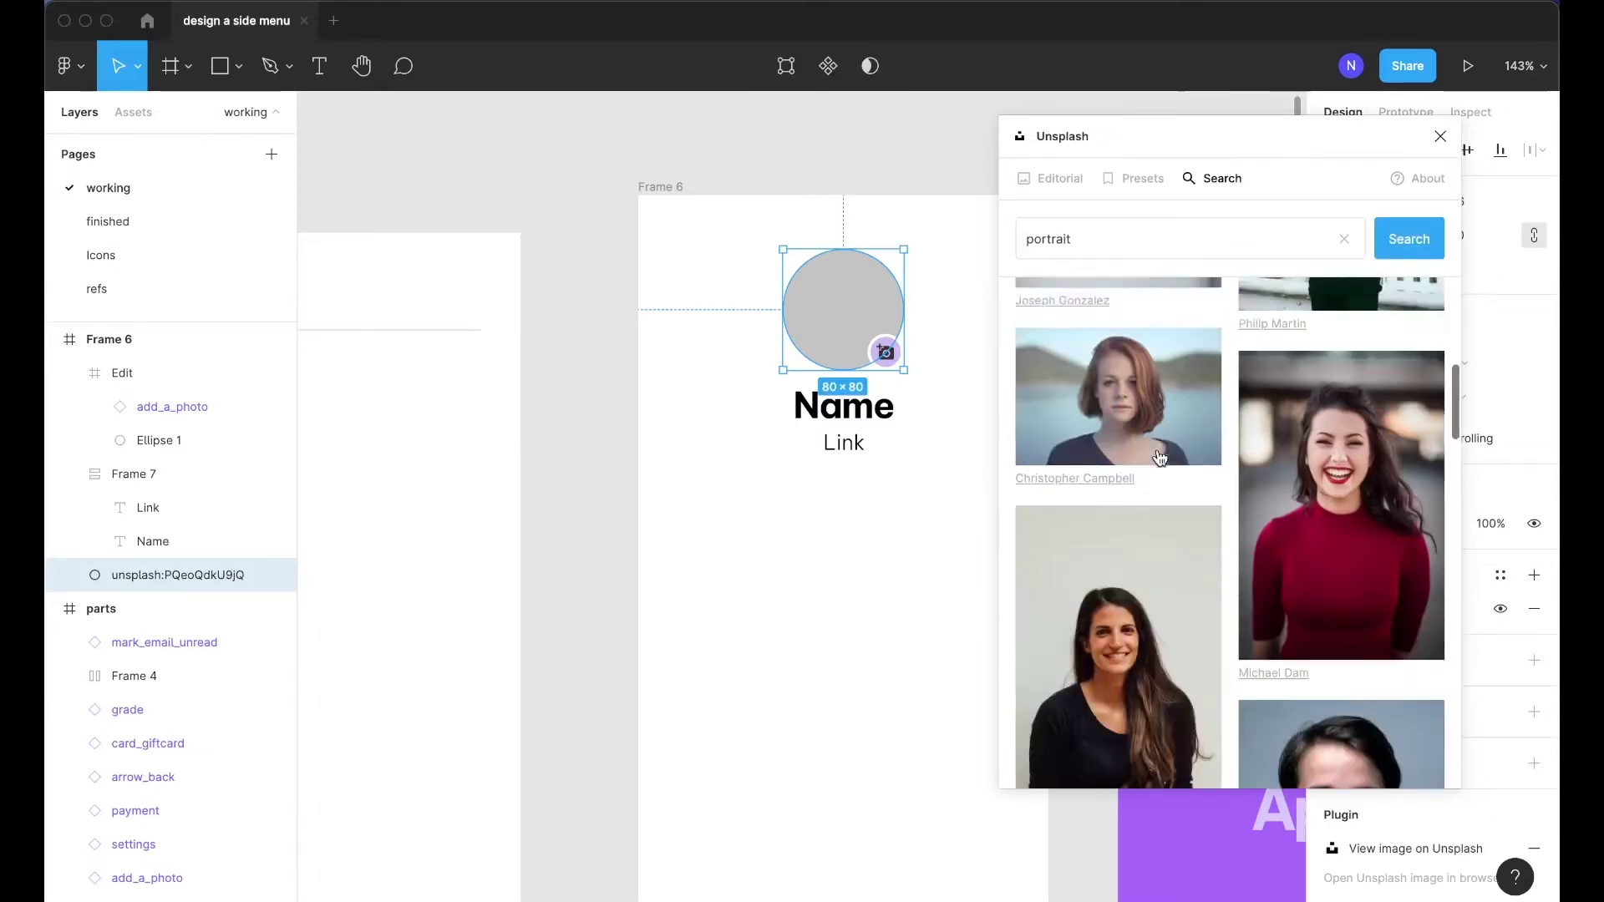
{"action": "scroll", "coordinate": [1160, 456], "scroll_direction": "down", "scroll_amount": 20}
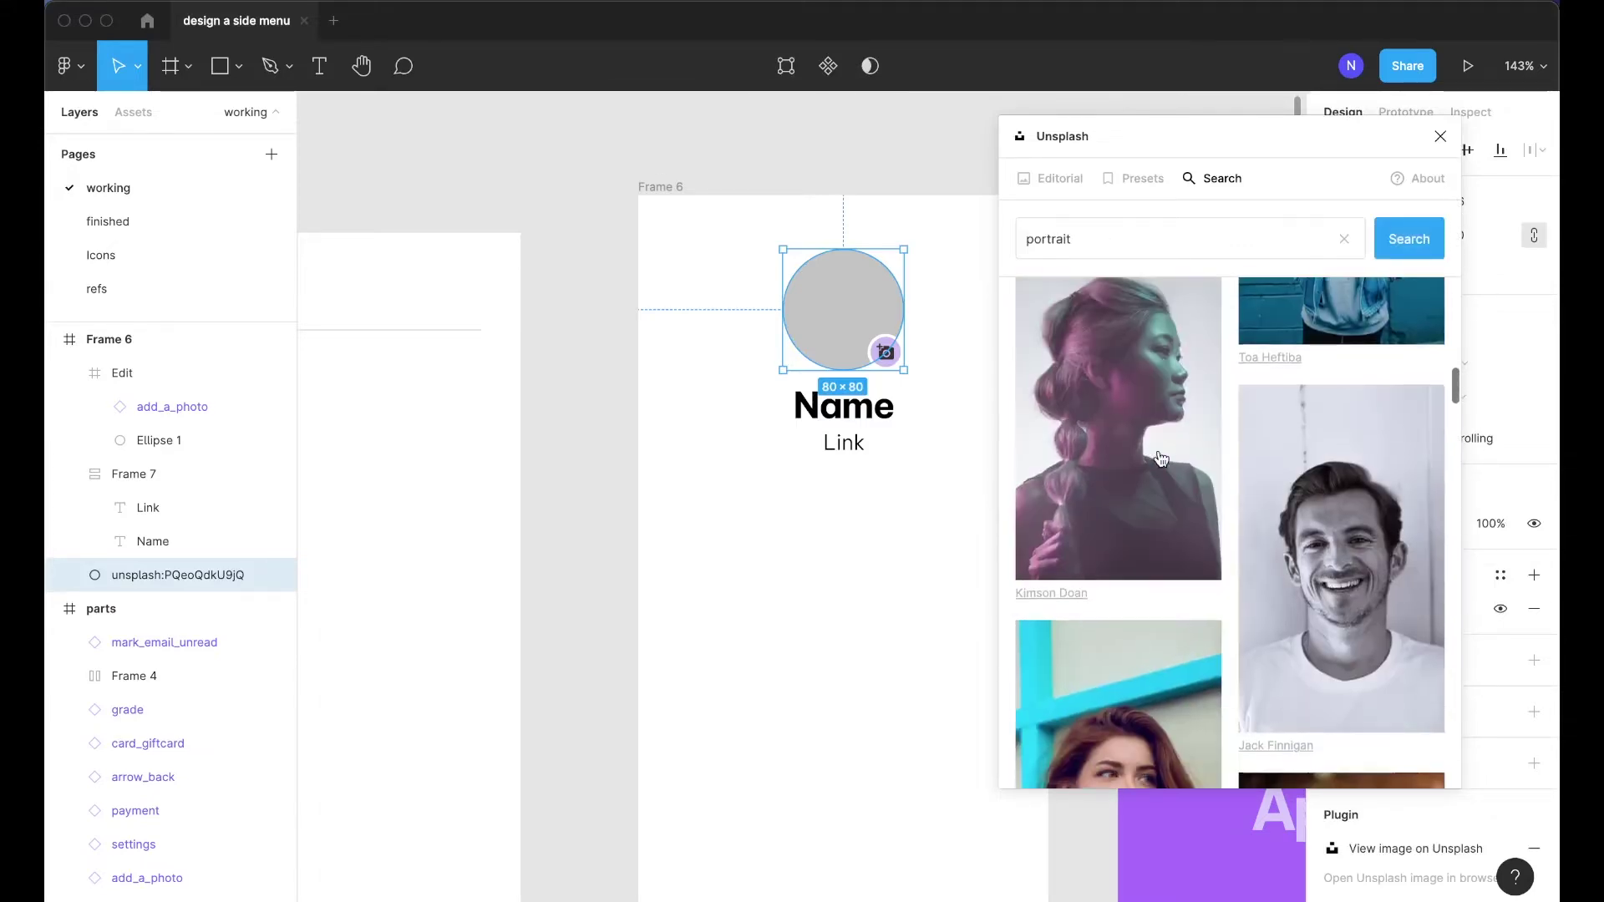
{"action": "scroll", "coordinate": [1160, 456], "scroll_direction": "down", "scroll_amount": 20}
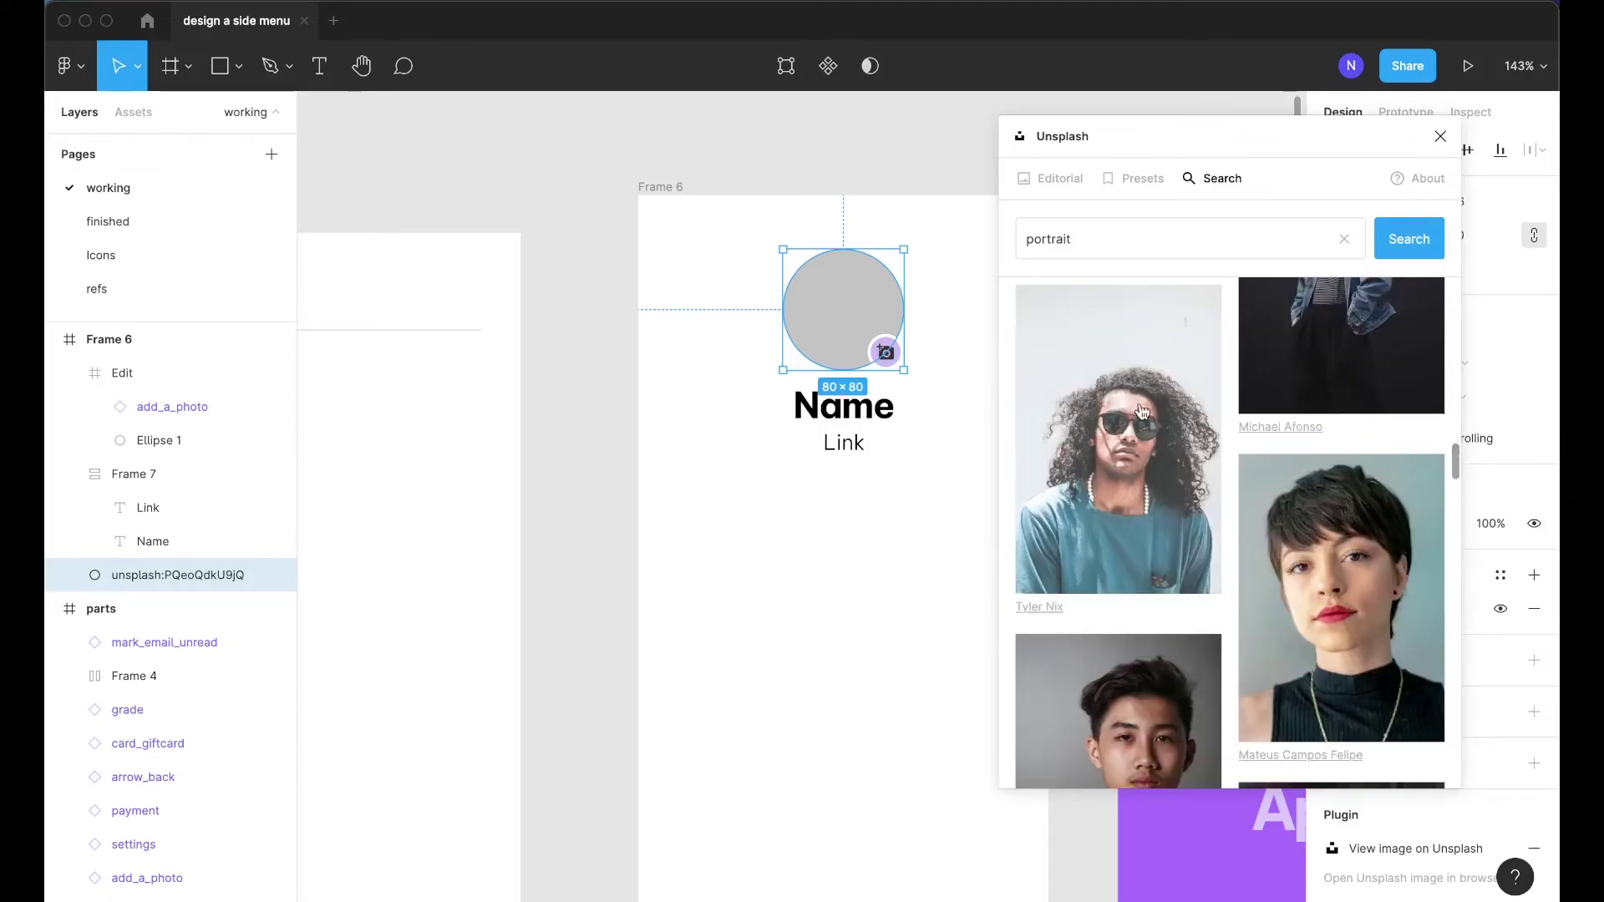
{"action": "left_click", "coordinate": [1139, 426]}
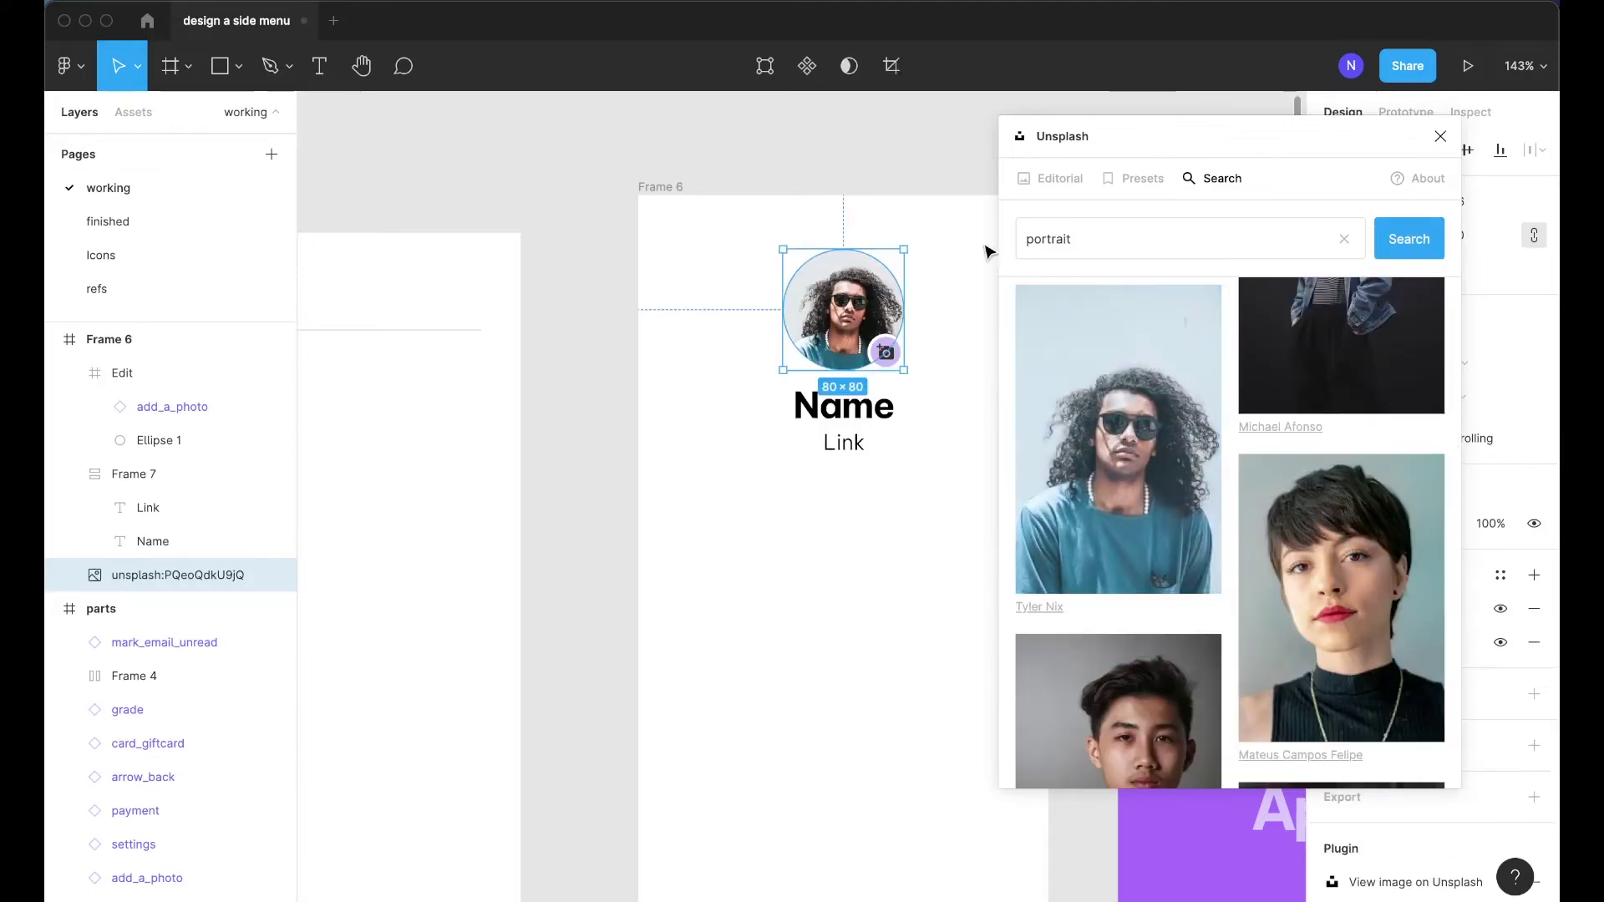
{"action": "left_click", "coordinate": [952, 148]}
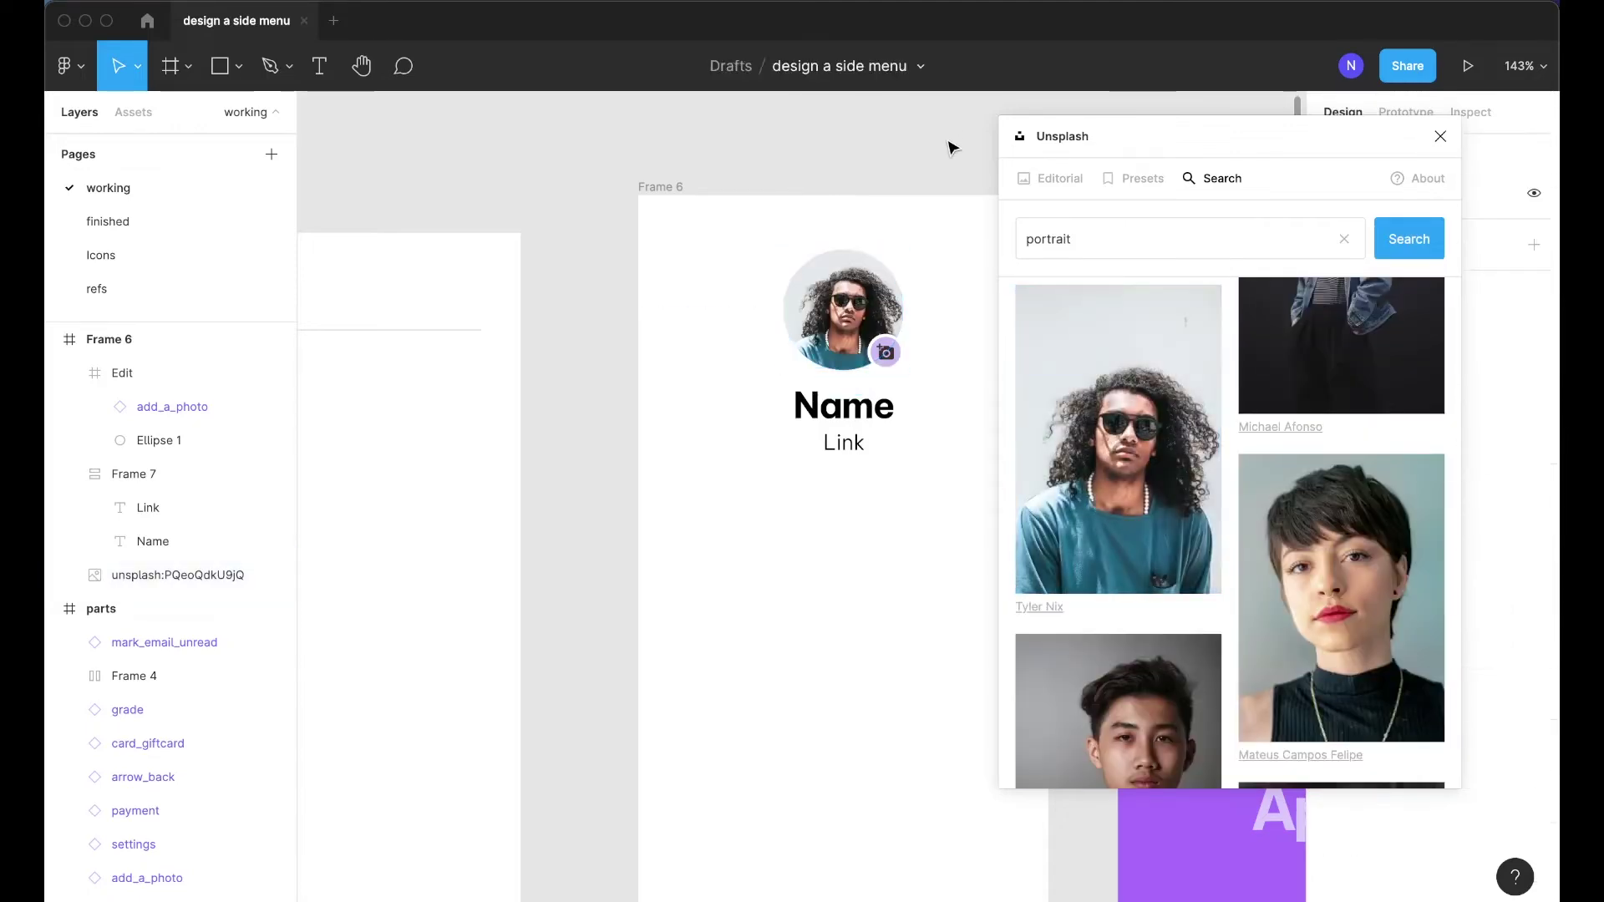
{"action": "left_click", "coordinate": [1440, 137]}
Retype the Name heading as a first name and the Link line as 'View profile'
{"action": "double_click", "coordinate": [869, 414]}
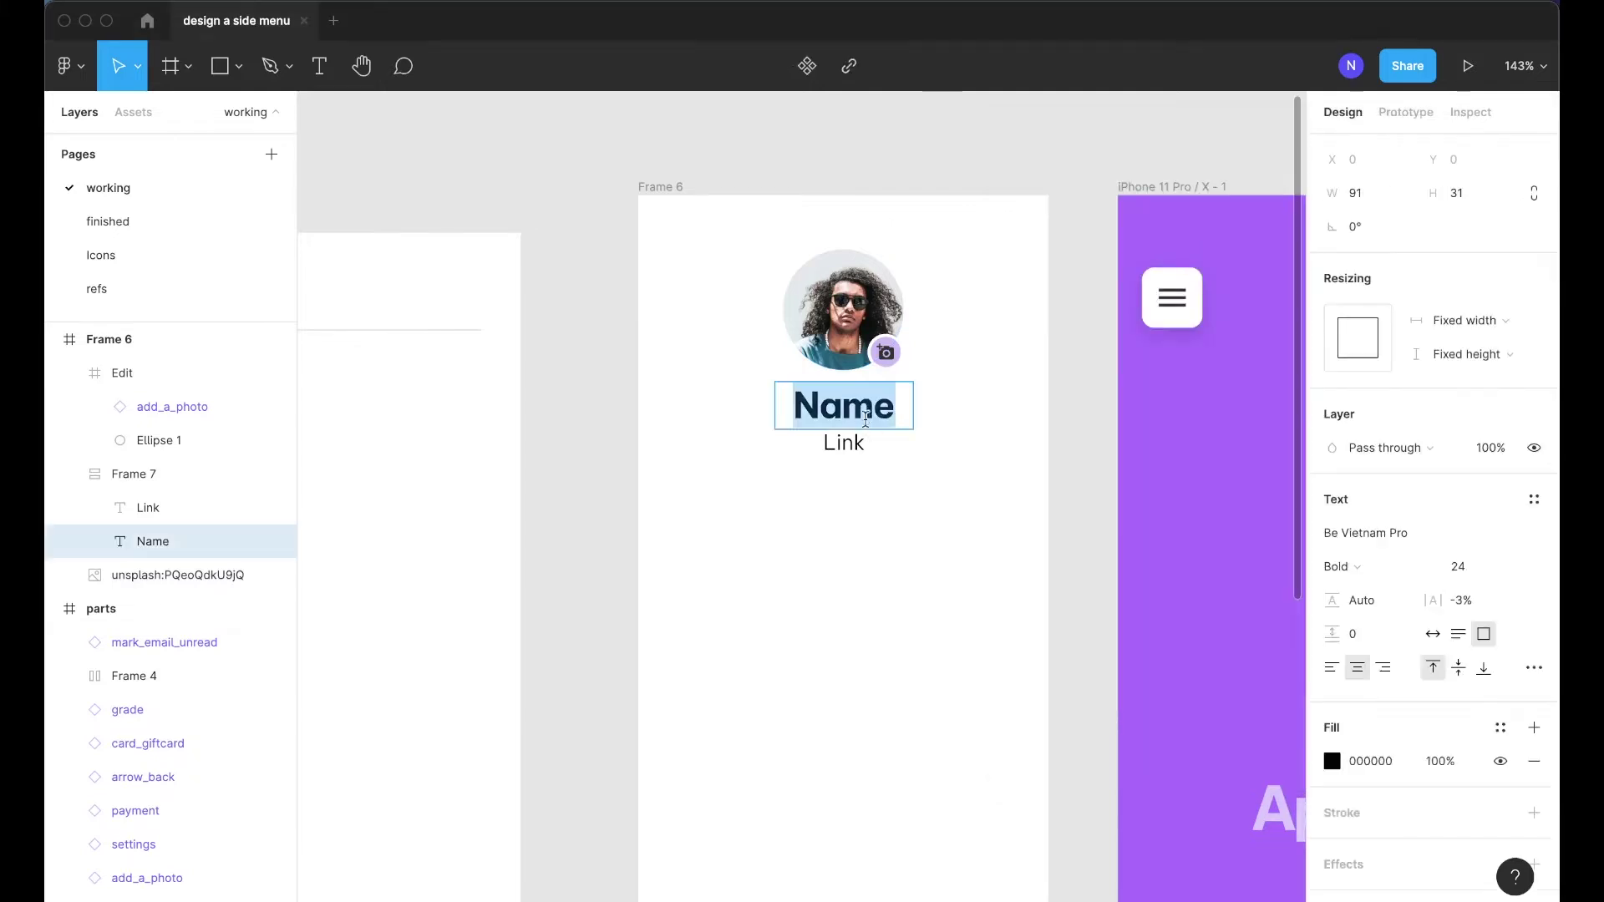
{"action": "type", "text": "Nick"}
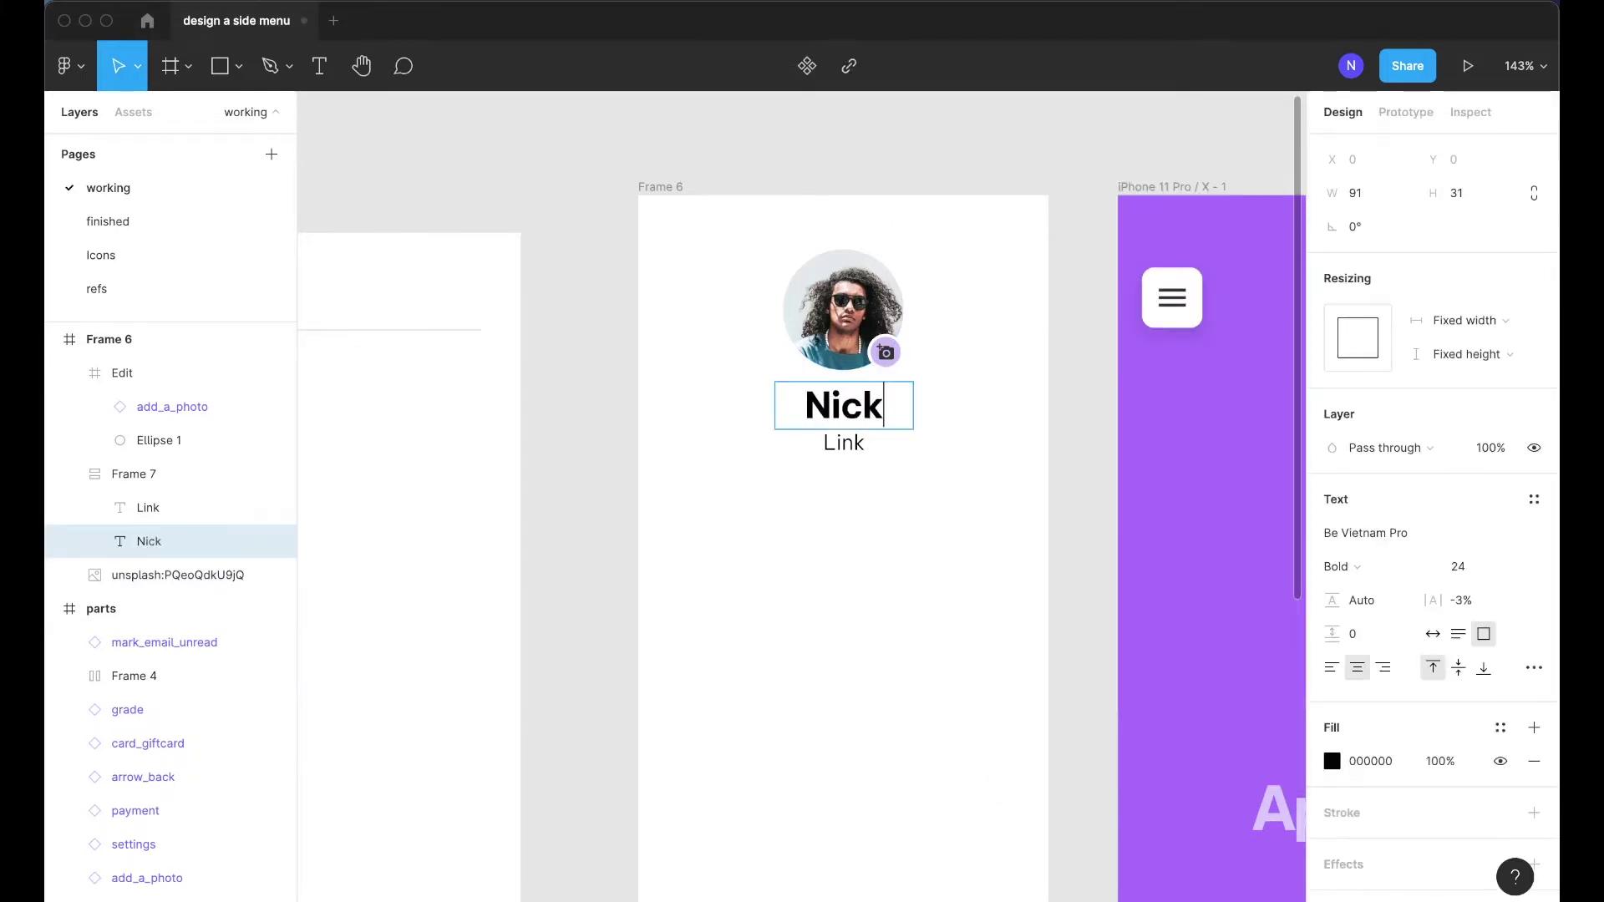
{"action": "key", "text": "Escape"}
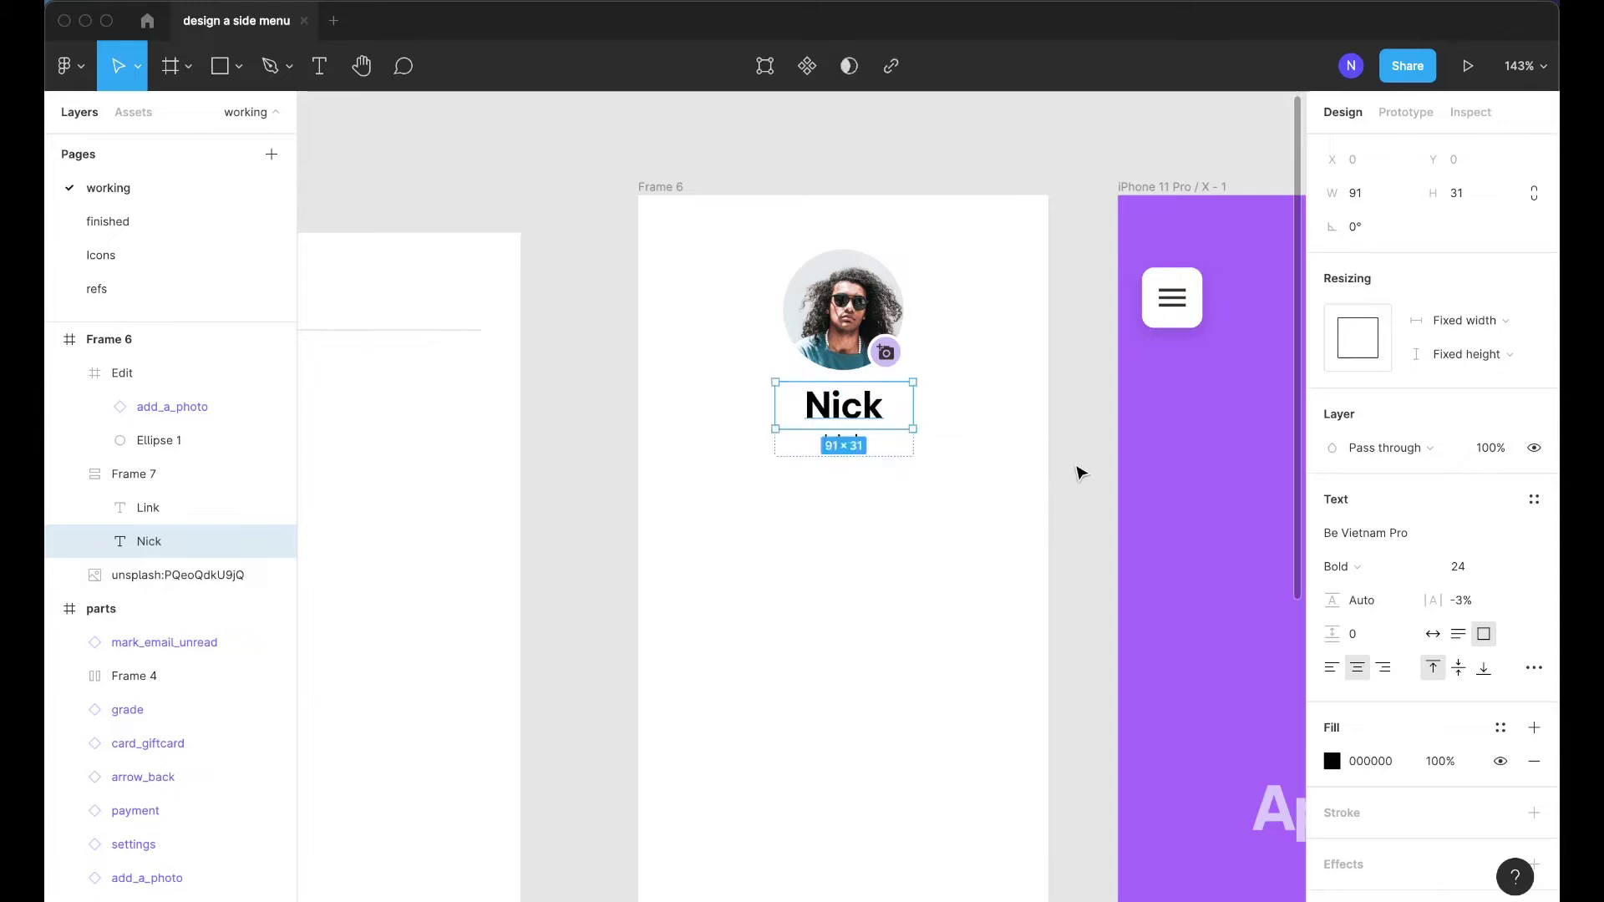
{"action": "left_click", "coordinate": [832, 449]}
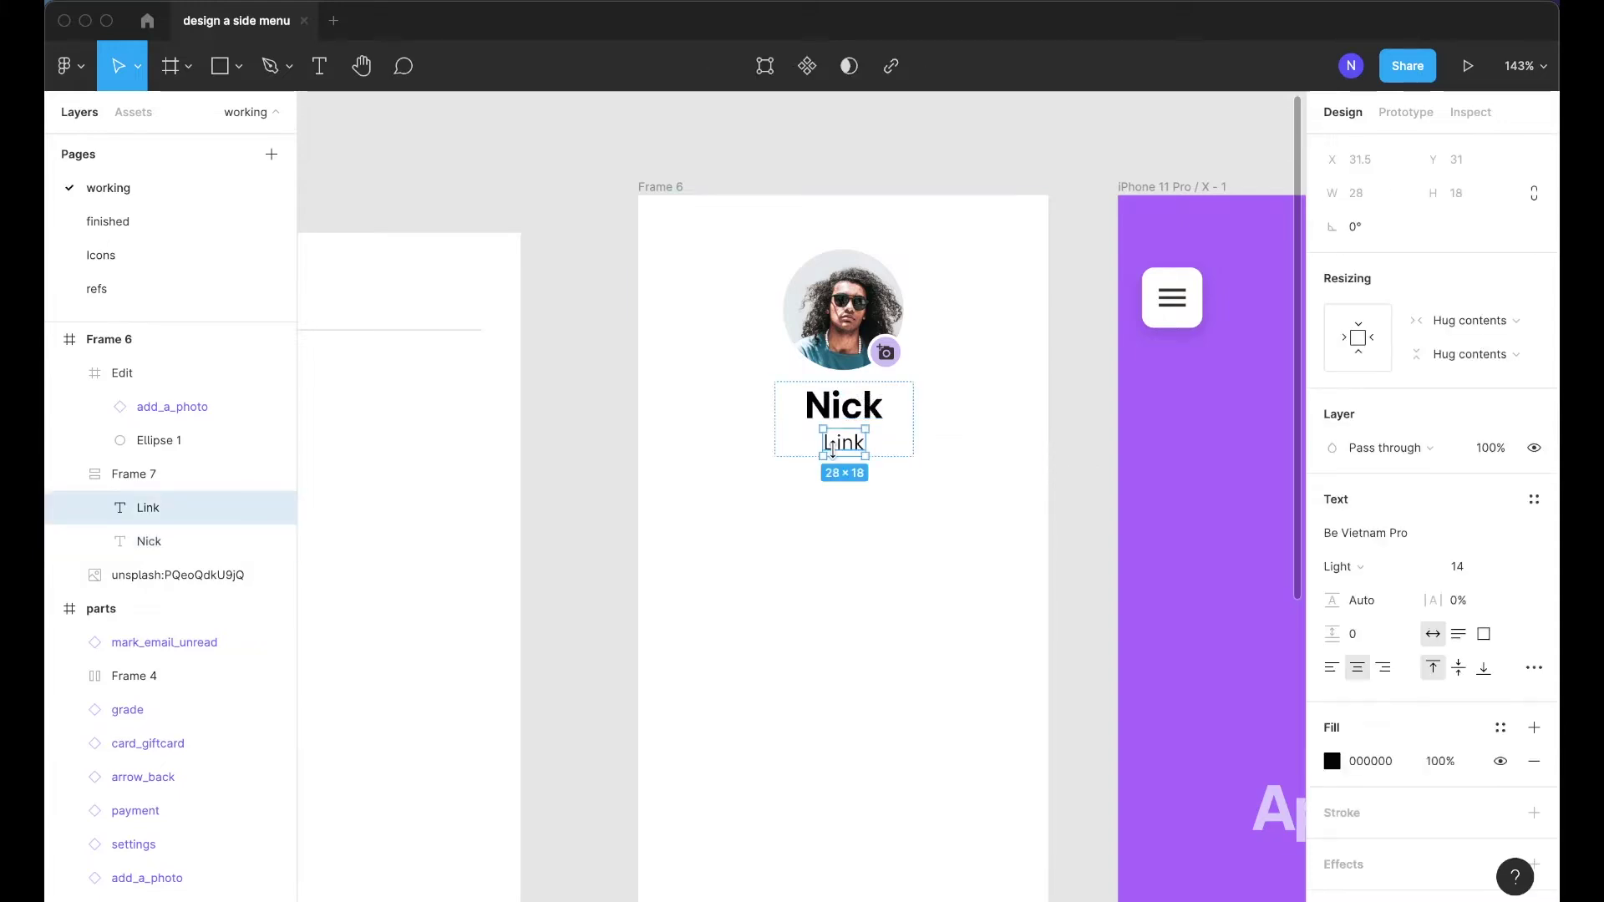
{"action": "double_click", "coordinate": [842, 441]}
{"action": "type", "text": "View profile"}
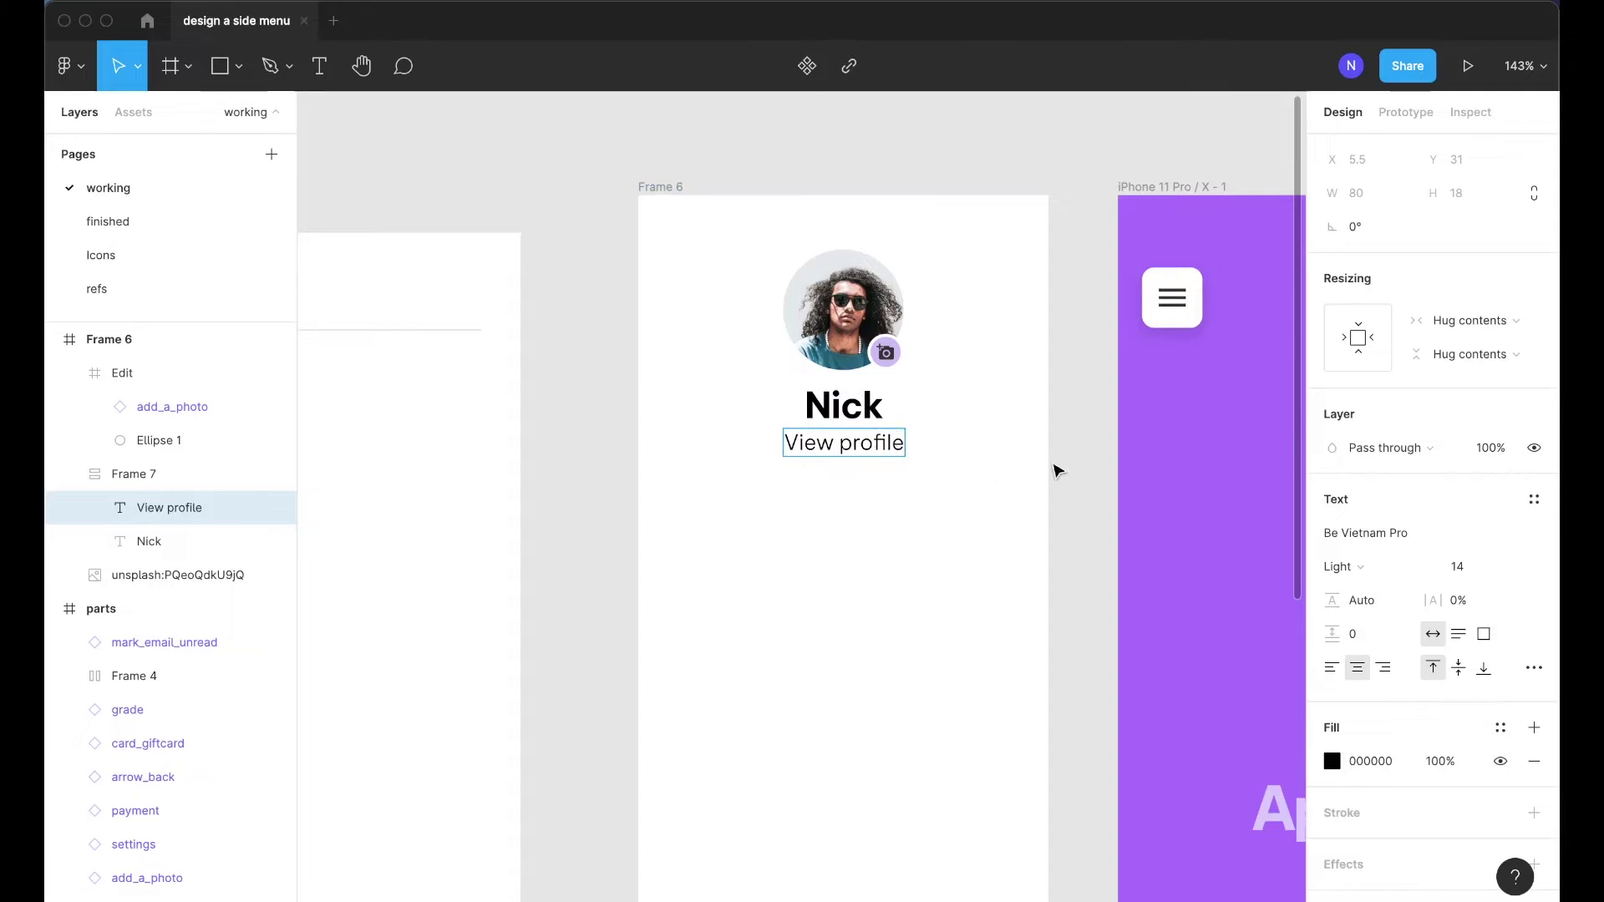
{"action": "key", "text": "Escape"}
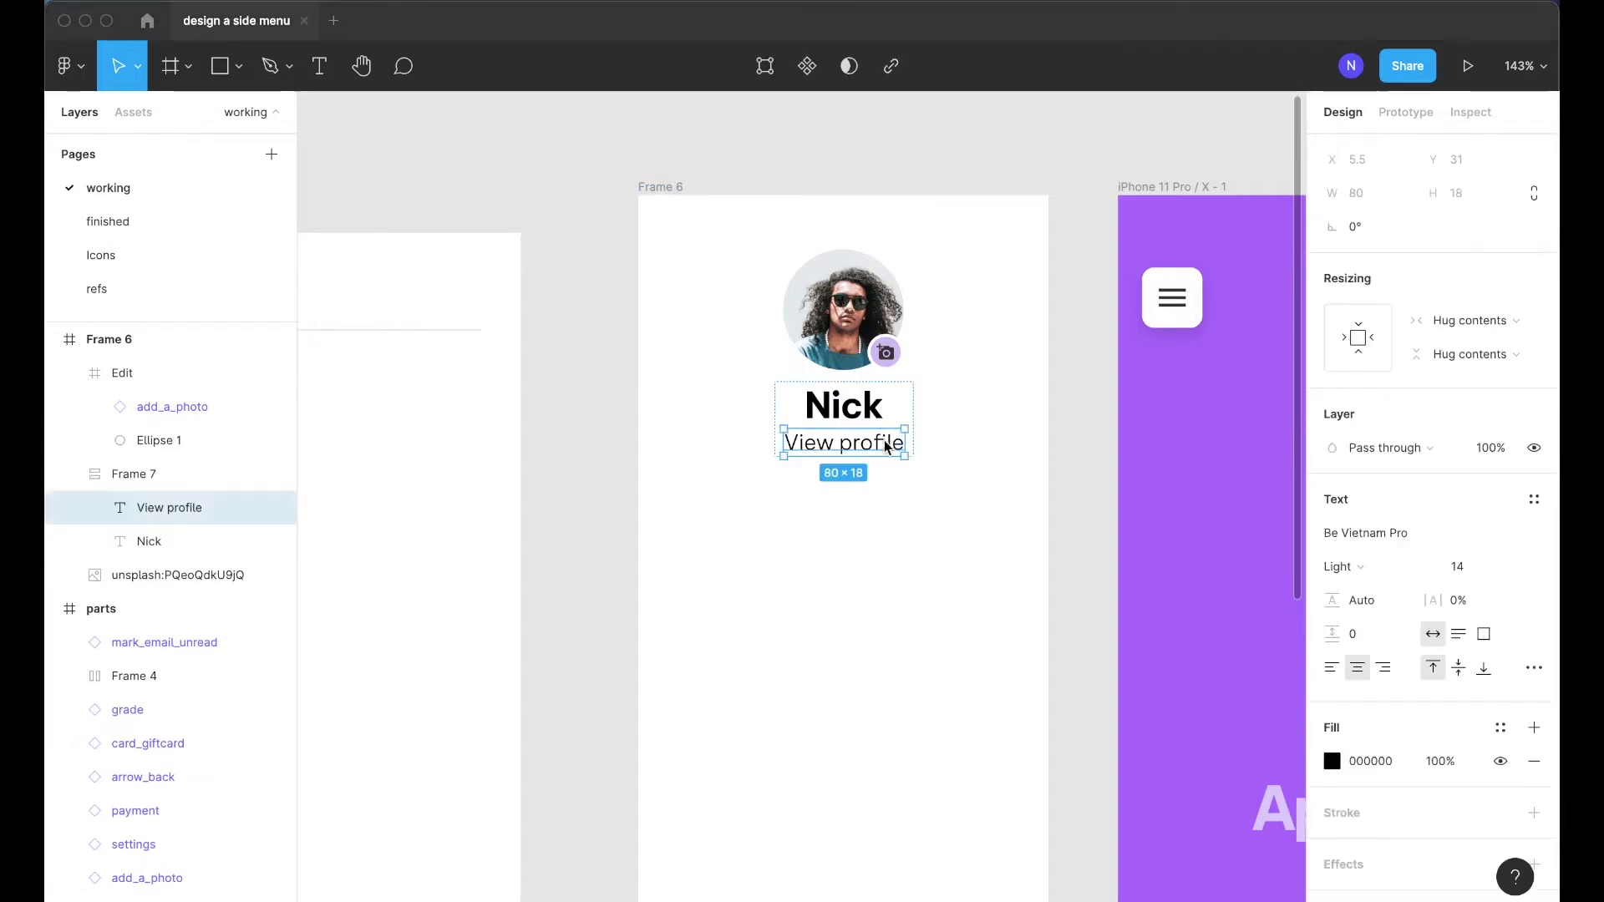
Colour the View profile text with the Primary/Purple 1 fill style
{"action": "left_click", "coordinate": [1500, 727]}
{"action": "scroll", "coordinate": [1440, 742], "scroll_direction": "down", "scroll_amount": 3}
{"action": "scroll", "coordinate": [1441, 742], "scroll_direction": "down", "scroll_amount": 2}
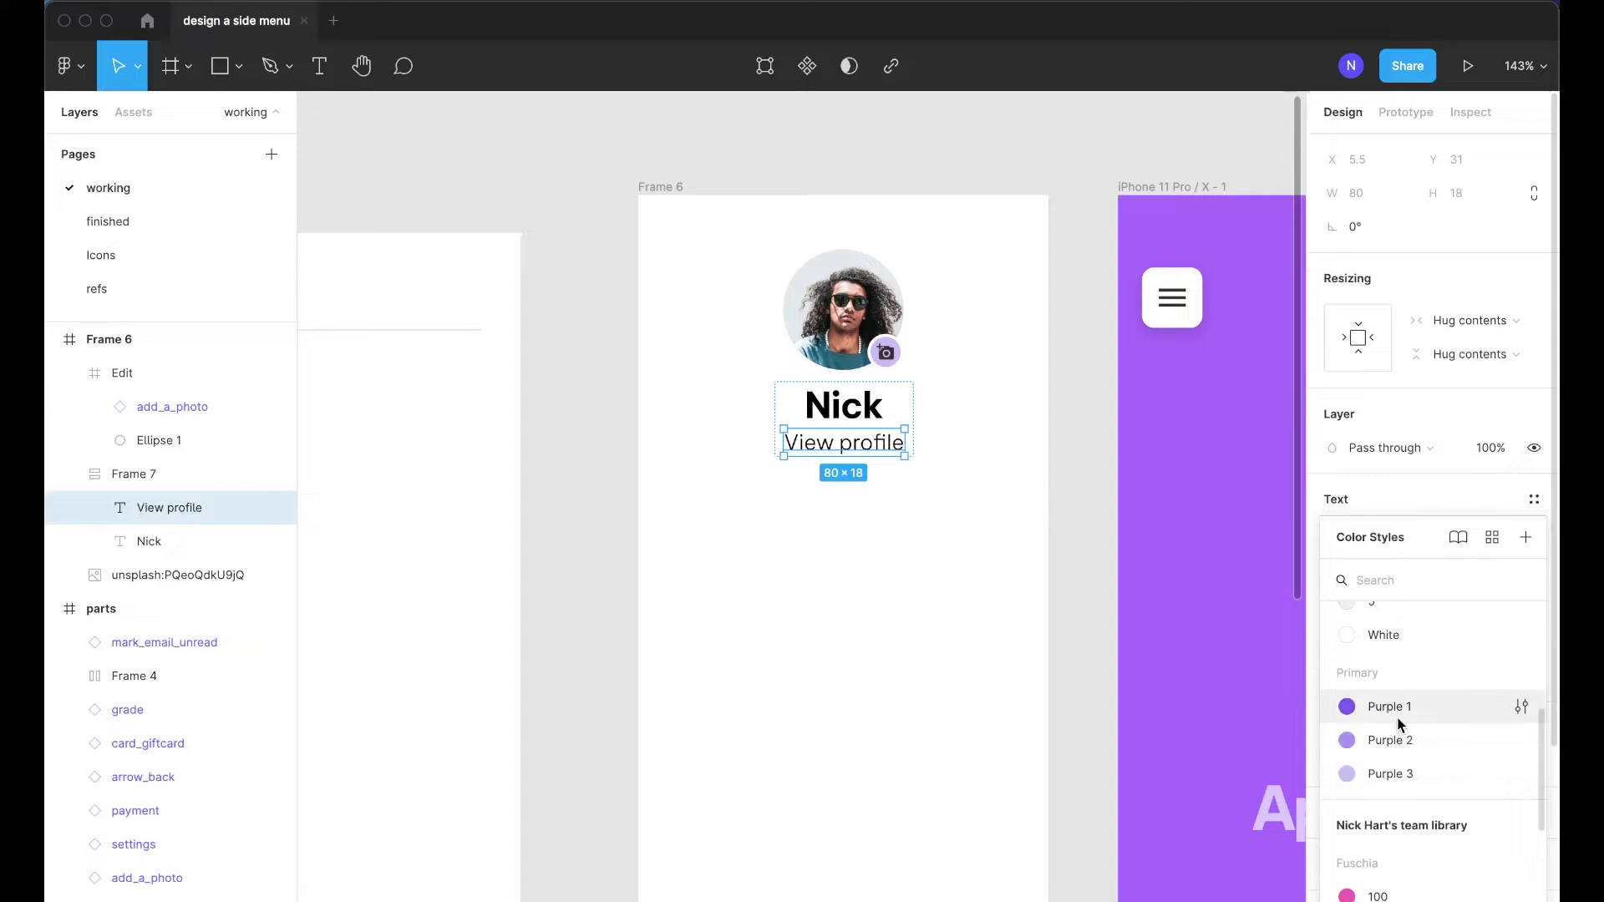
{"action": "left_click", "coordinate": [1397, 715]}
{"action": "left_click", "coordinate": [1090, 563]}
{"action": "scroll", "coordinate": [1091, 560], "scroll_direction": "down", "scroll_amount": 1}
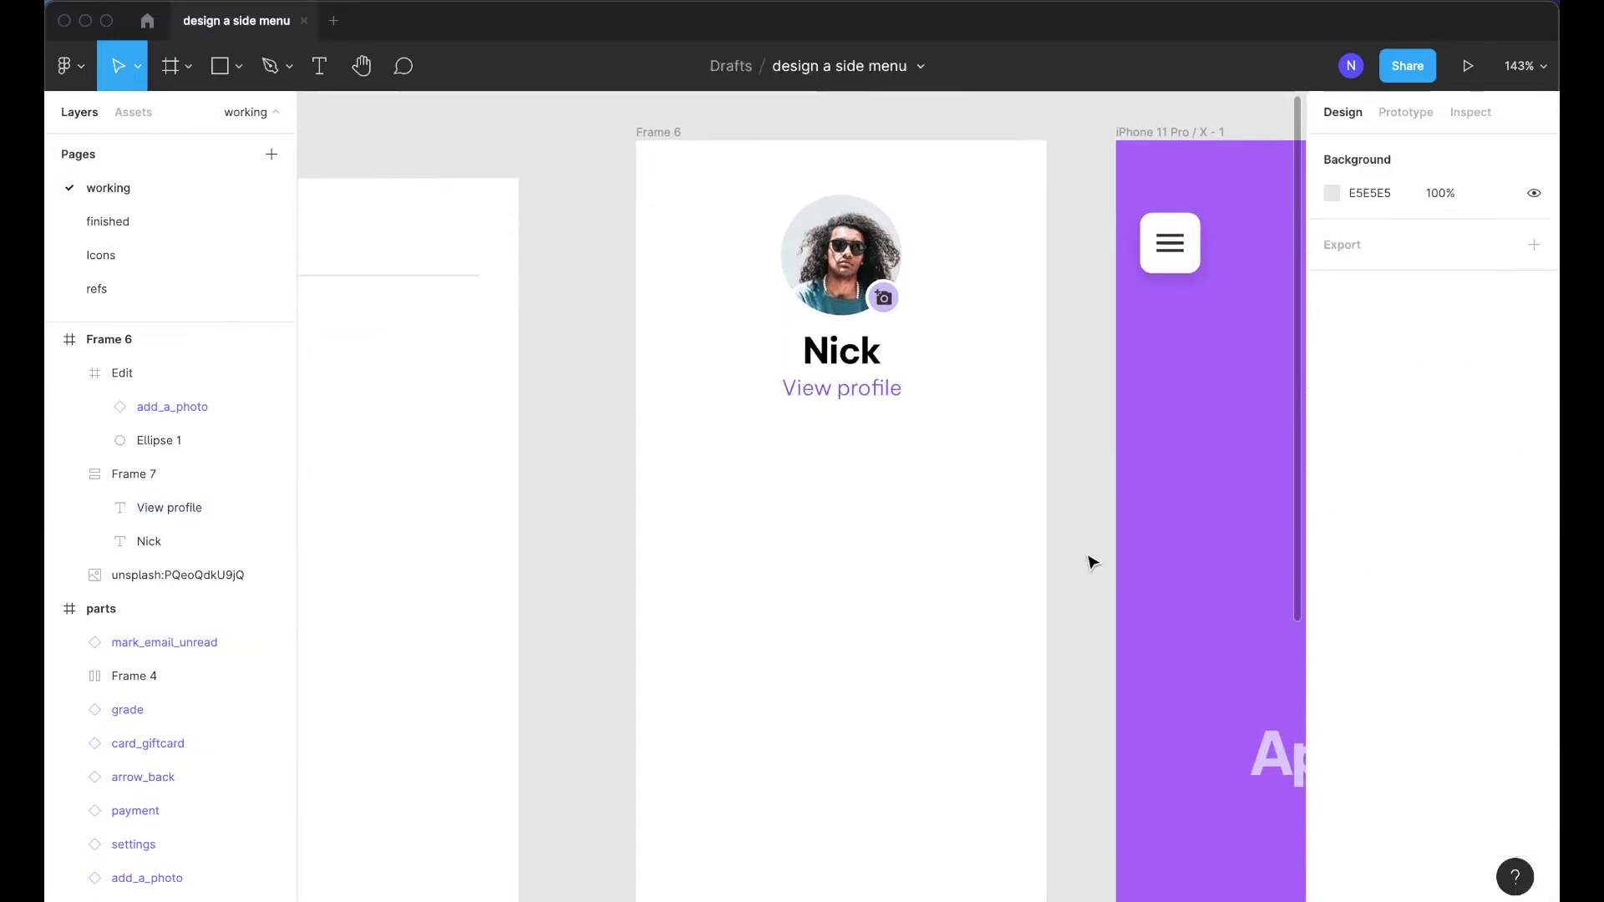
Replace the add_a_photo badge icon's 323232 colour with the Gray 0 colour style
{"action": "scroll", "coordinate": [910, 299], "scroll_direction": "up", "scroll_amount": 5}
{"action": "left_click", "coordinate": [910, 297]}
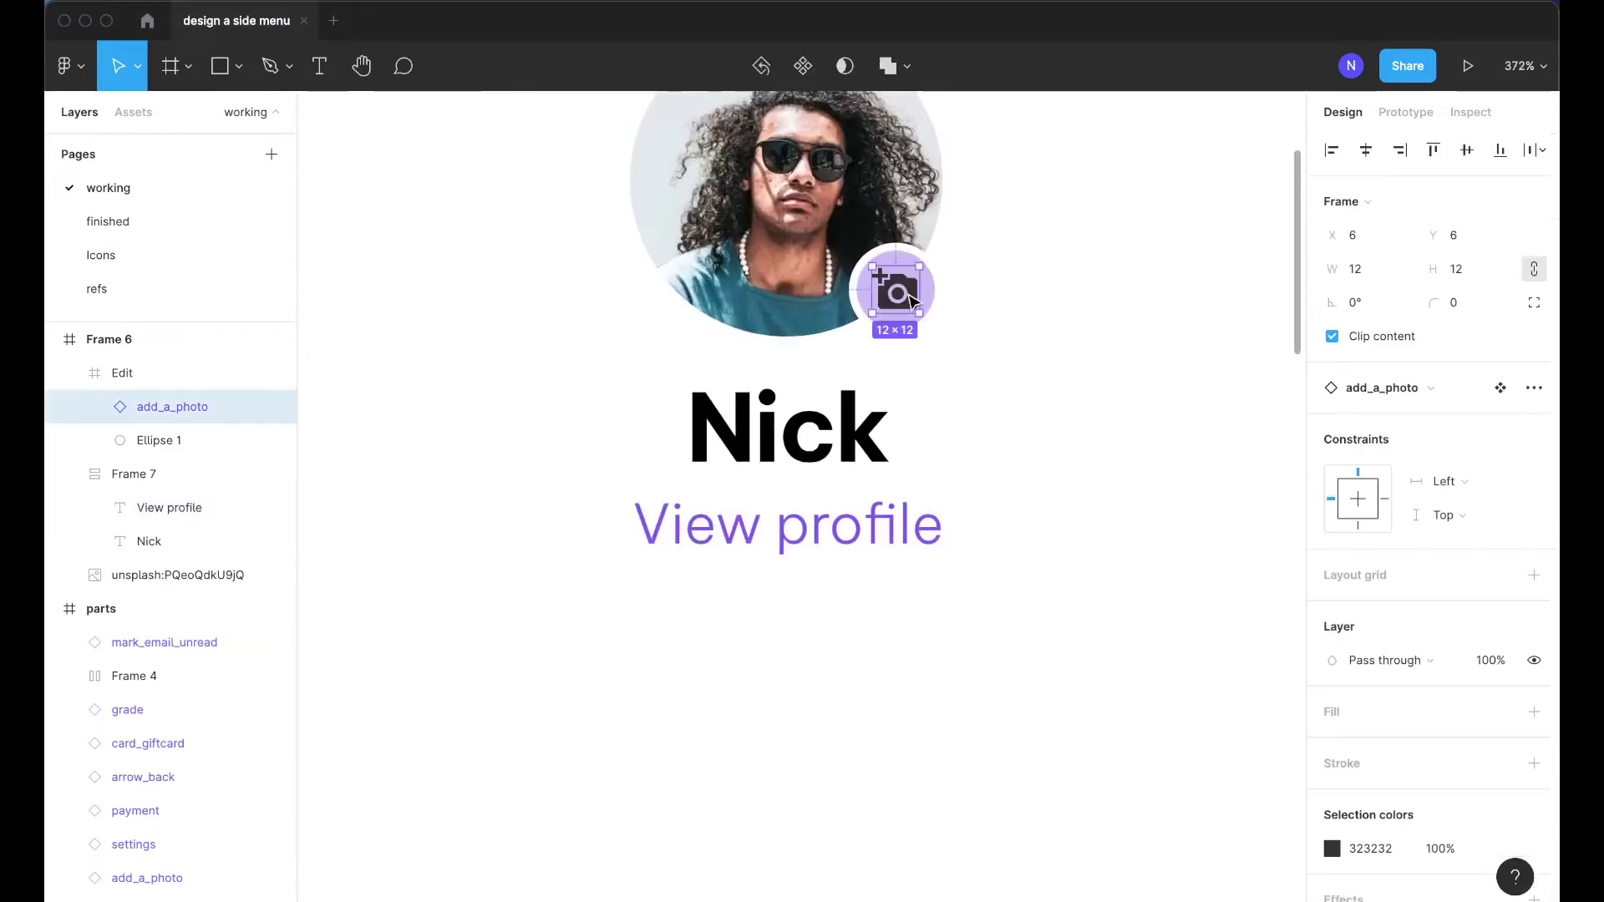
{"action": "scroll", "coordinate": [1378, 719], "scroll_direction": "down", "scroll_amount": 3}
{"action": "left_click", "coordinate": [1492, 740]}
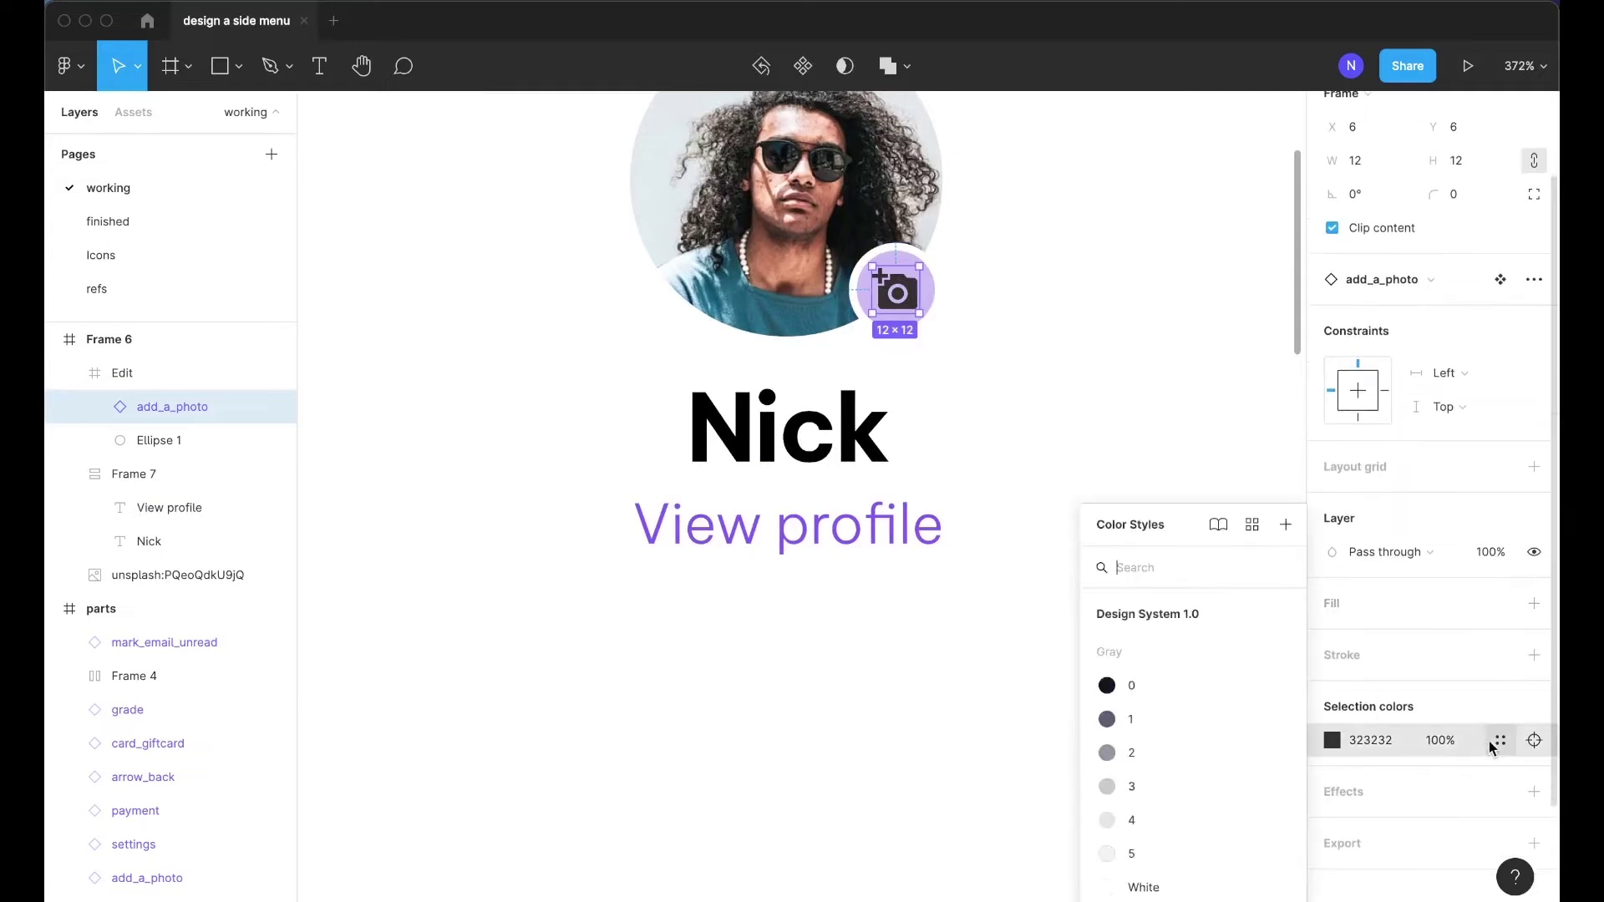
{"action": "left_click", "coordinate": [1135, 687]}
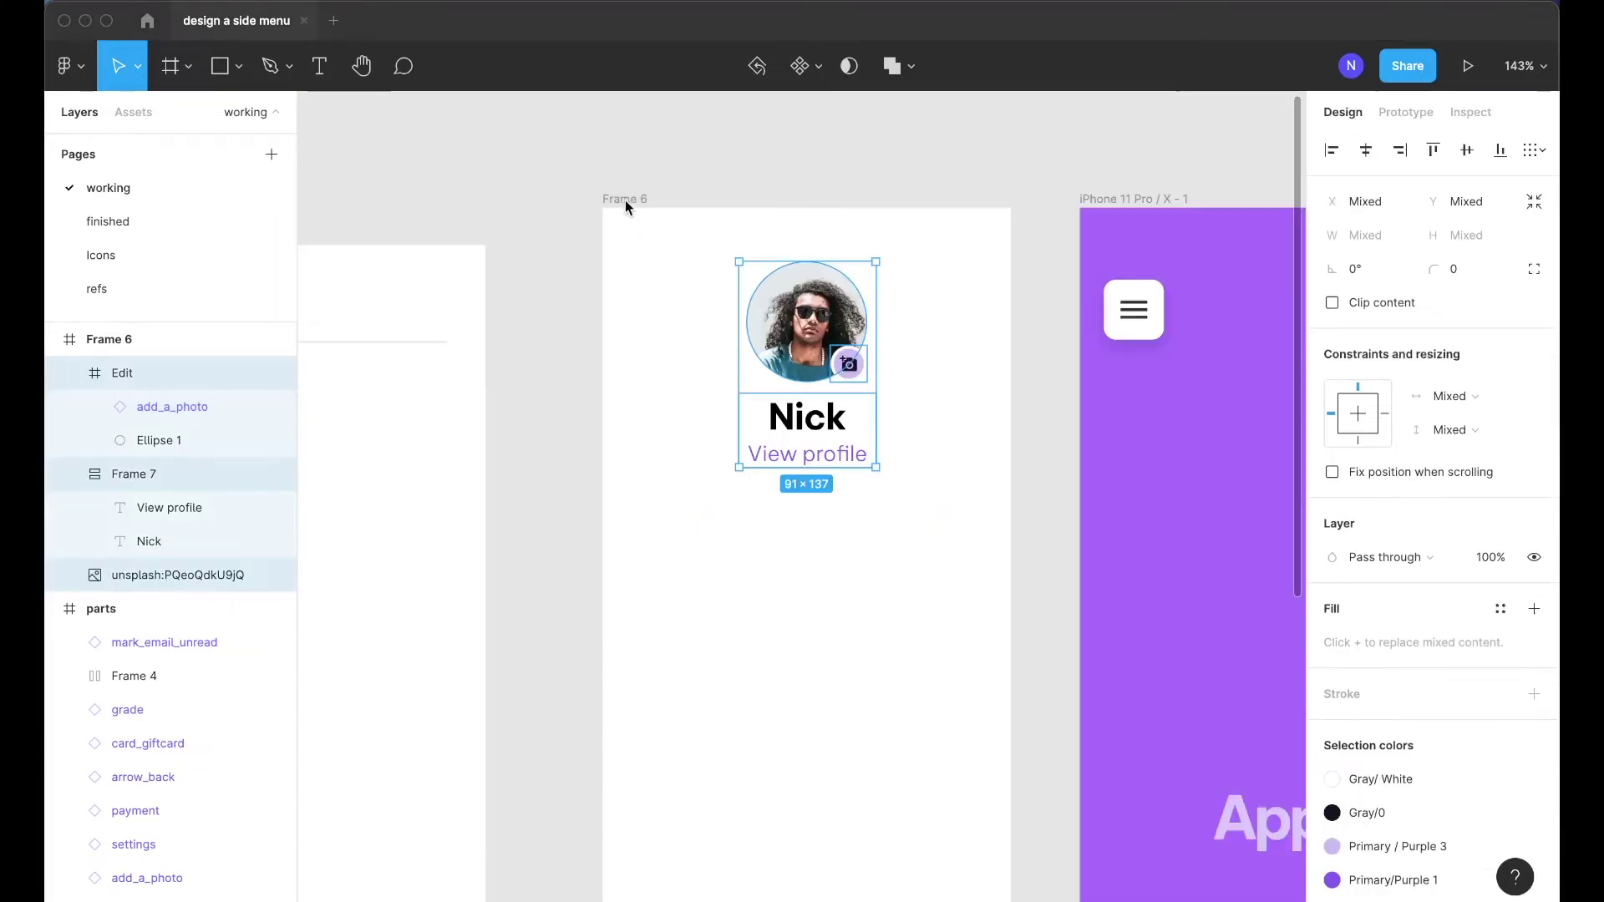
Nudge the profile group down so it sits 40 from the frame top
{"action": "key", "text": "alt"}
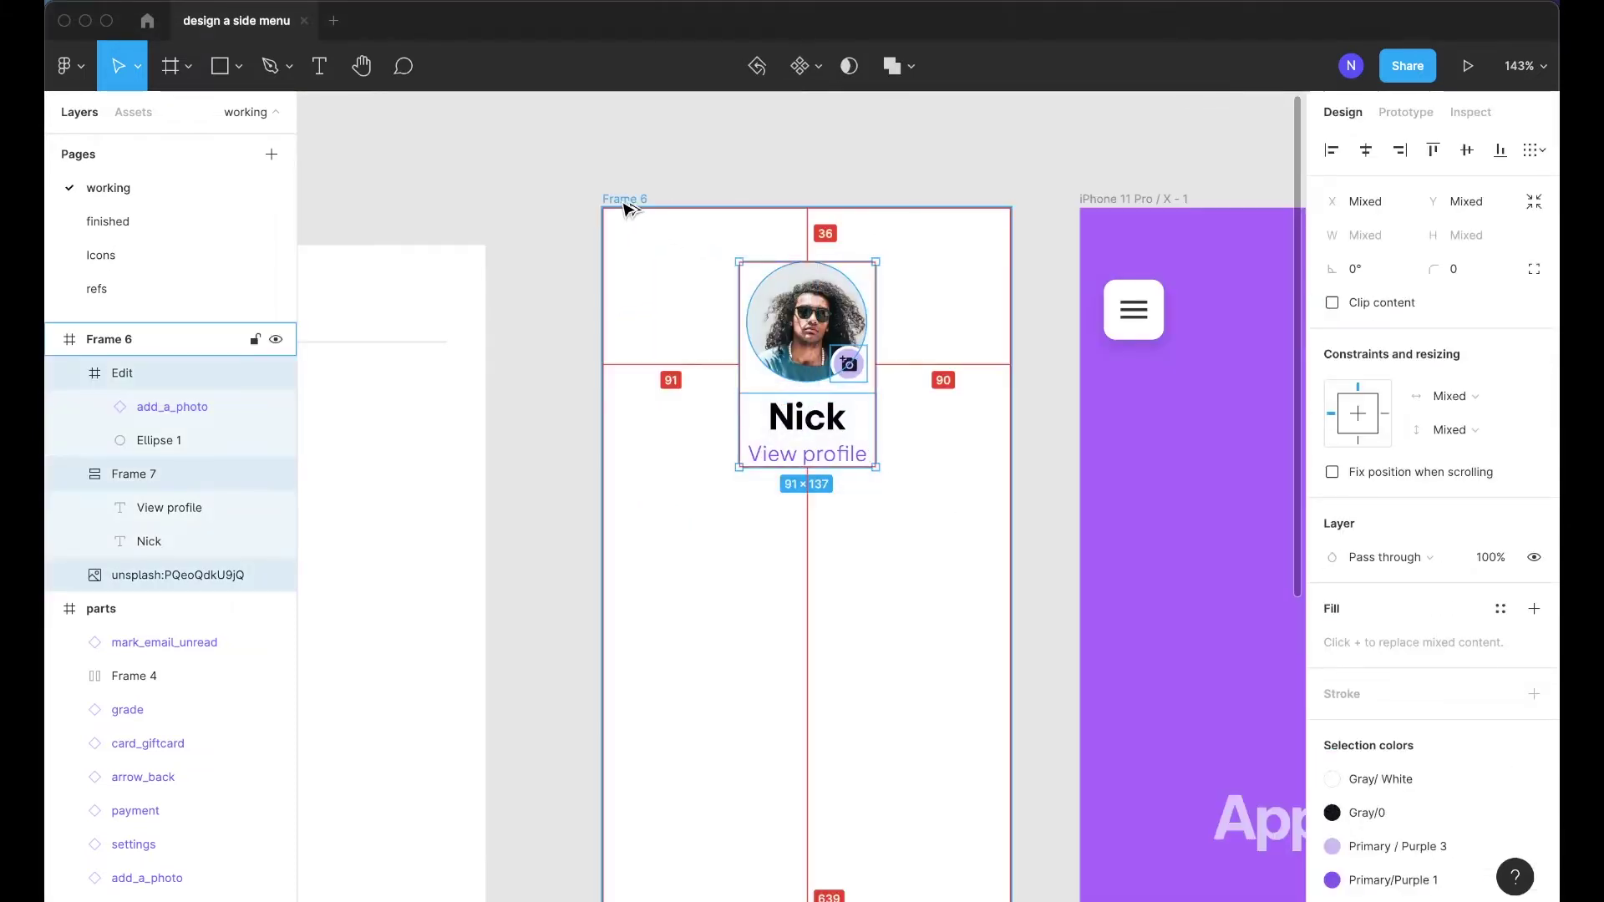
{"action": "key", "text": "Down"}
{"action": "key", "text": "Down"}
{"action": "key", "text": "Down"}
{"action": "key", "text": "Down"}
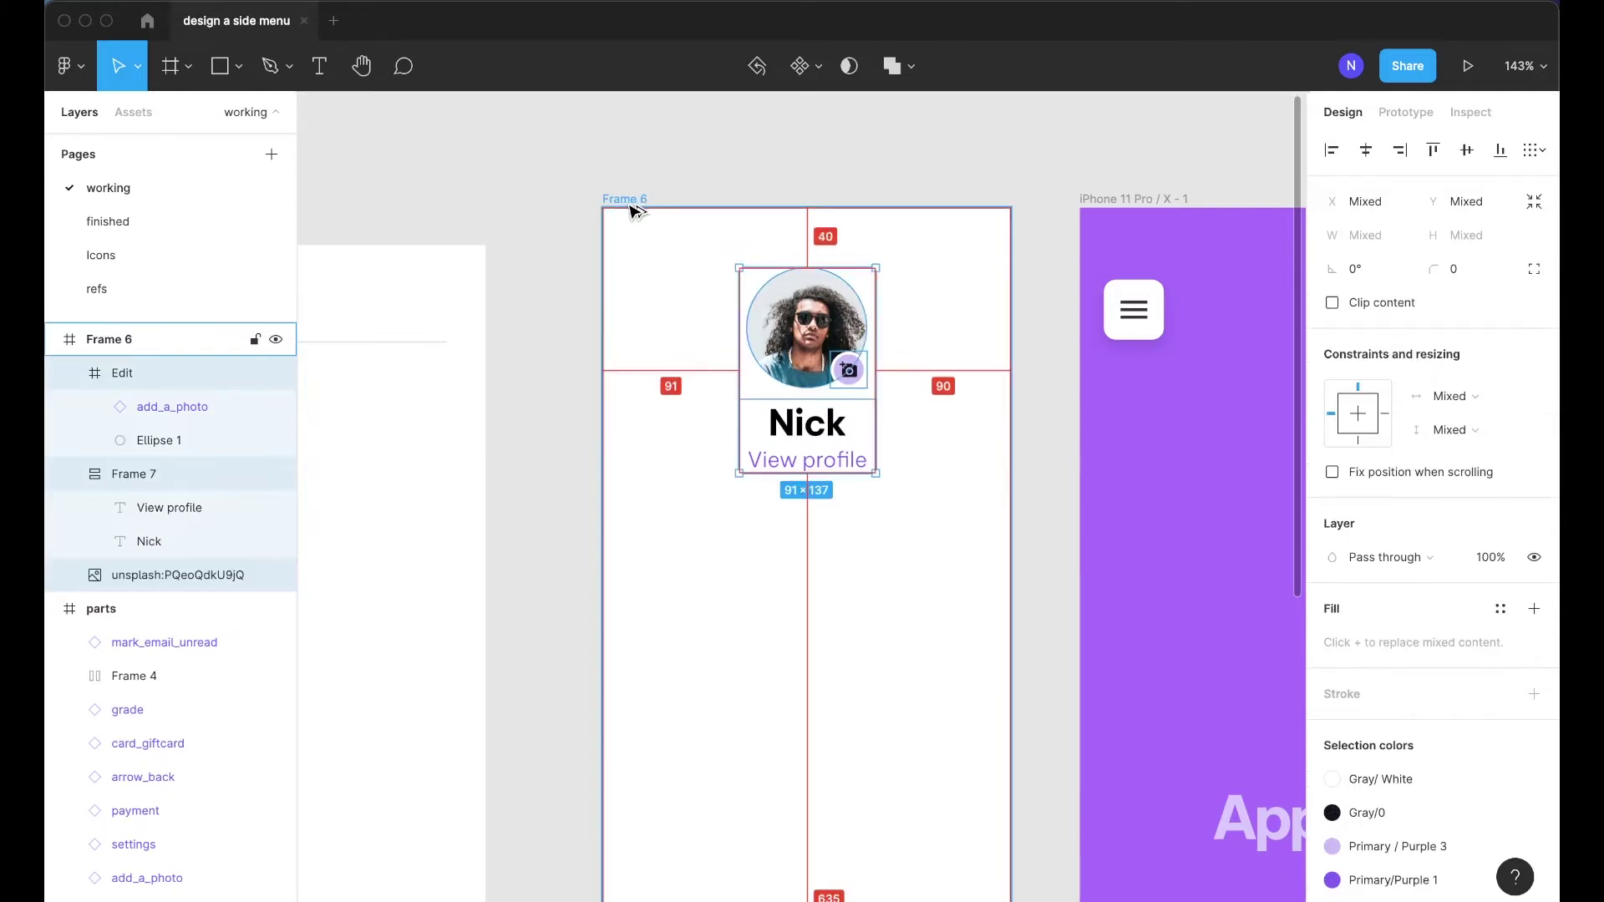
{"action": "left_click", "coordinate": [849, 370]}
Wrap the profile photo and camera badge in an 80×80 frame named 'Avatar'
{"action": "scroll", "coordinate": [792, 328], "scroll_direction": "up", "scroll_amount": 5}
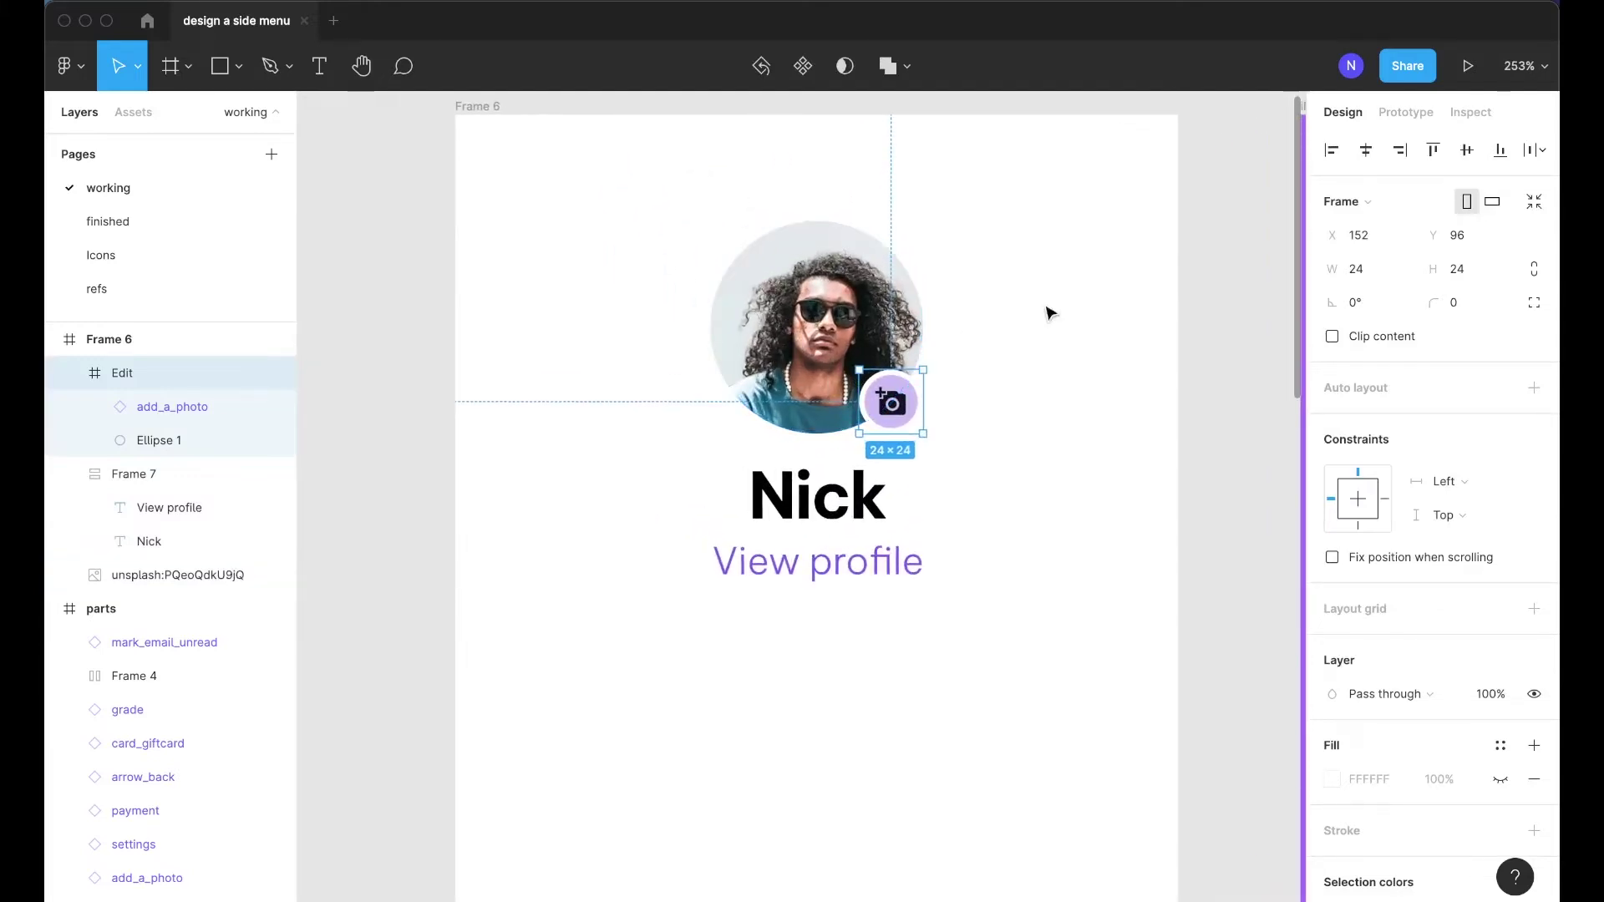
{"action": "left_click", "coordinate": [760, 255]}
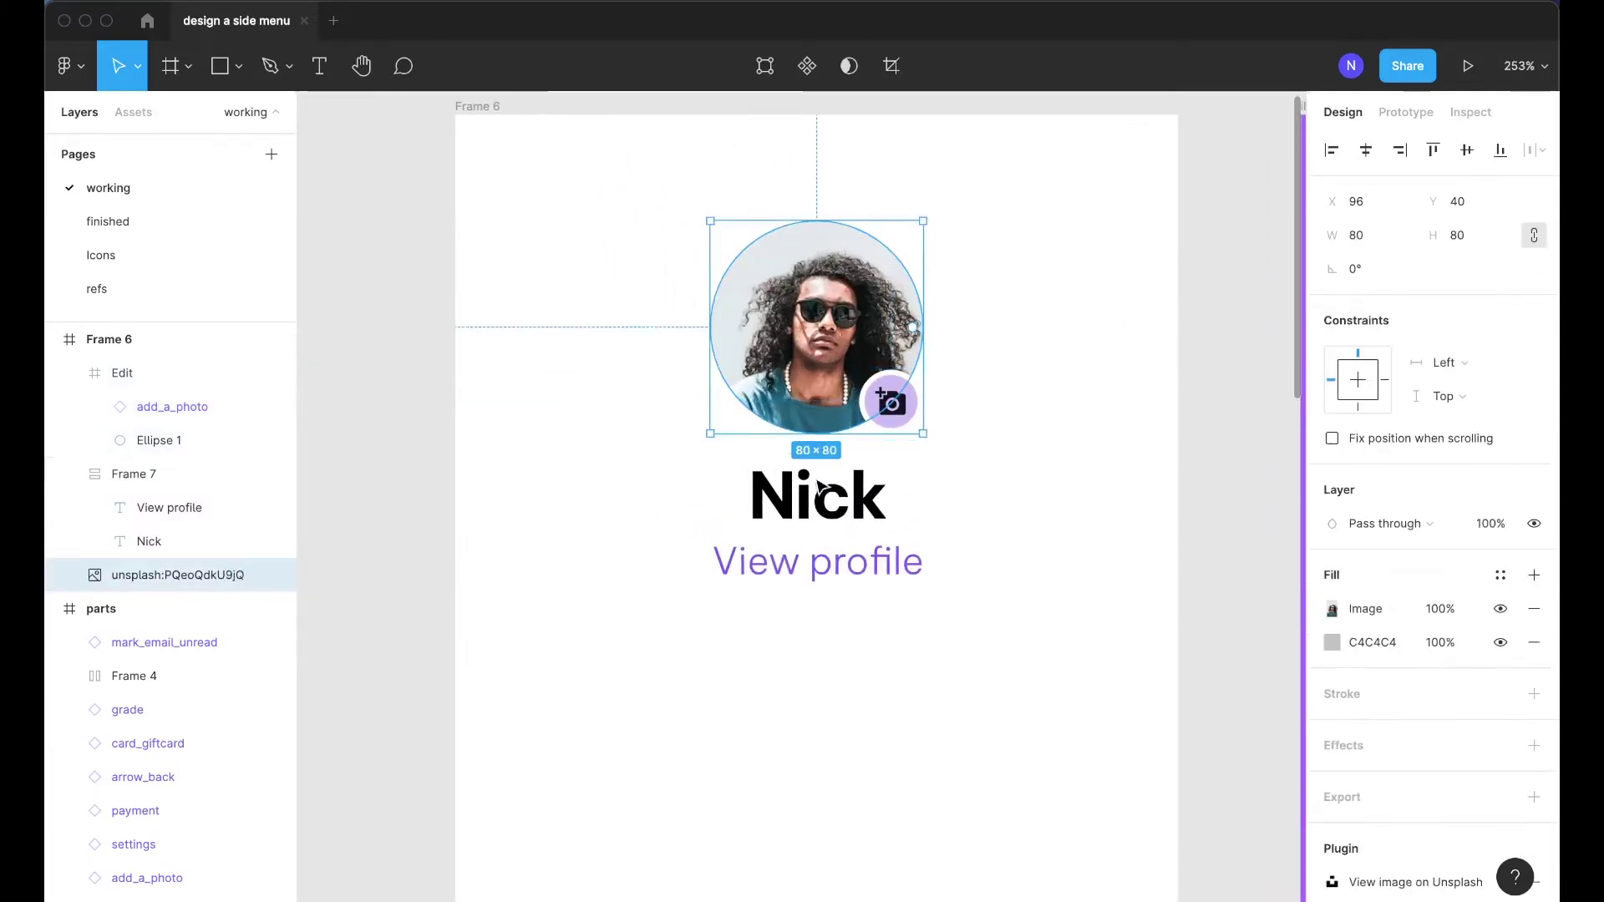
{"action": "left_click", "coordinate": [905, 407], "text": "shift"}
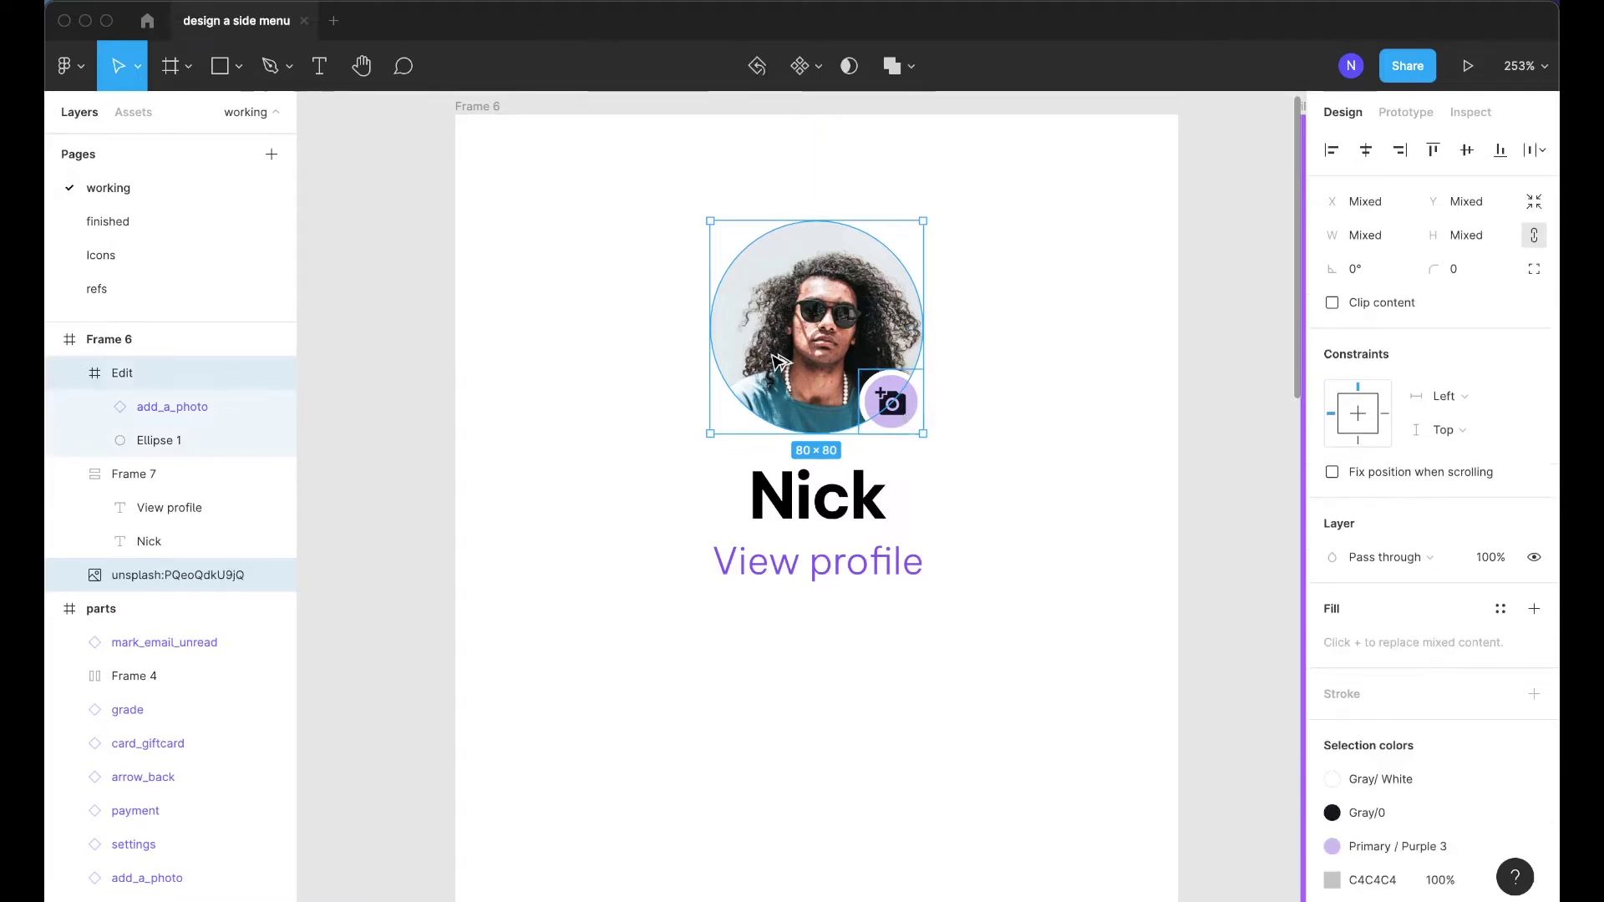
{"action": "key", "text": "super+alt+g"}
{"action": "double_click", "coordinate": [130, 373]}
{"action": "type", "text": "Avatar"}
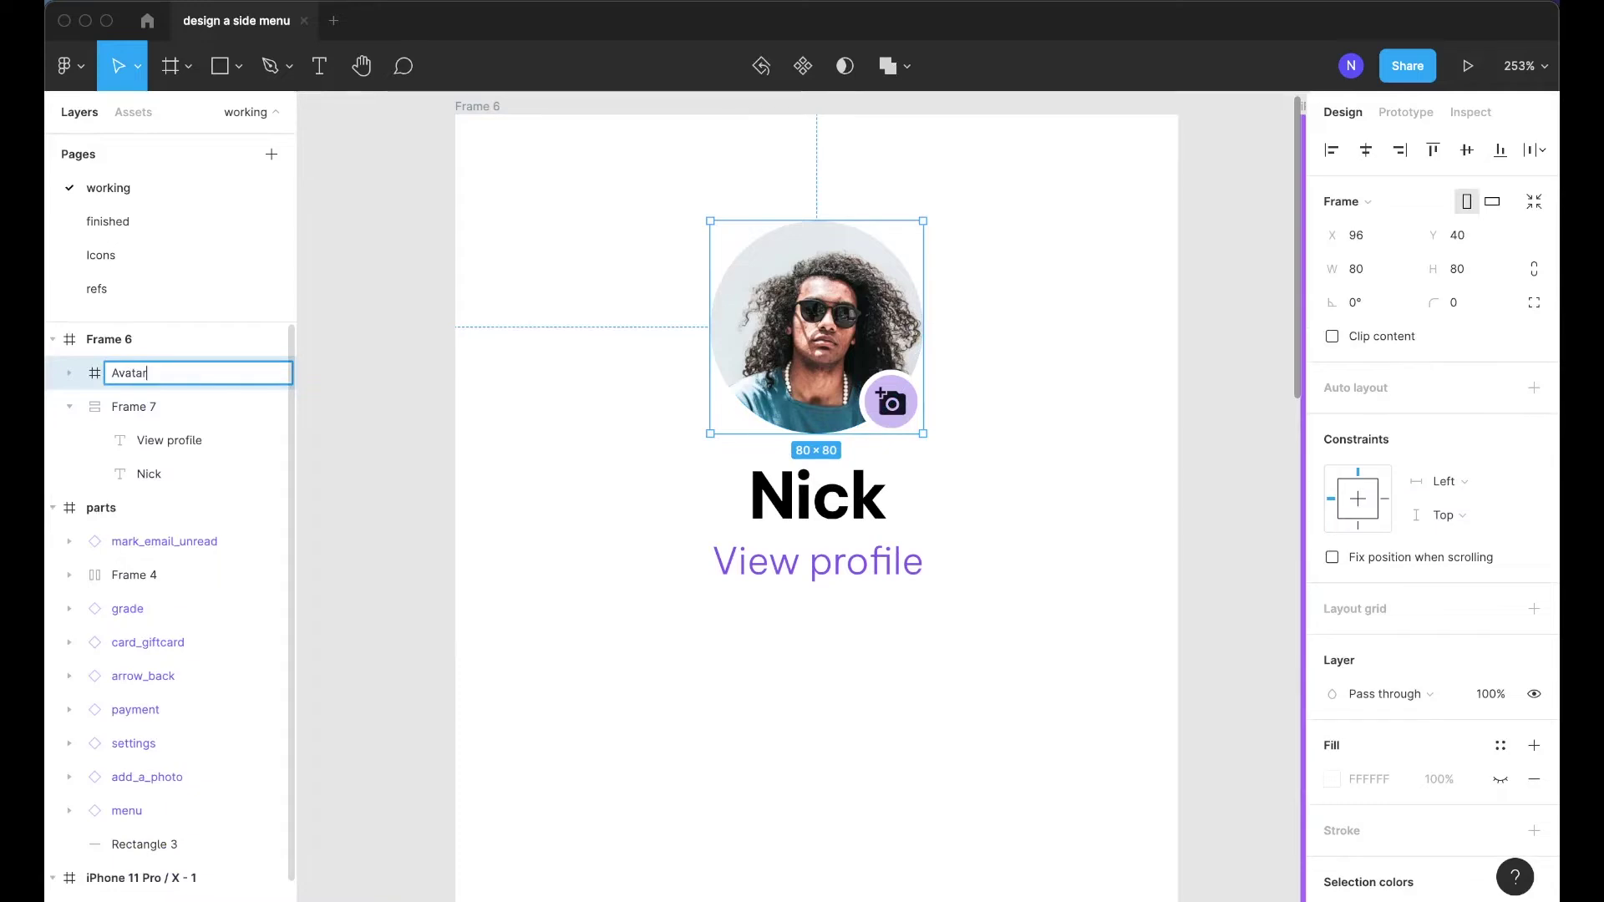
{"action": "key", "text": "Return"}
Wrap Avatar and the name block in a top-centre-aligned vertical auto layout with 8 spacing
{"action": "left_click", "coordinate": [134, 406], "text": "shift"}
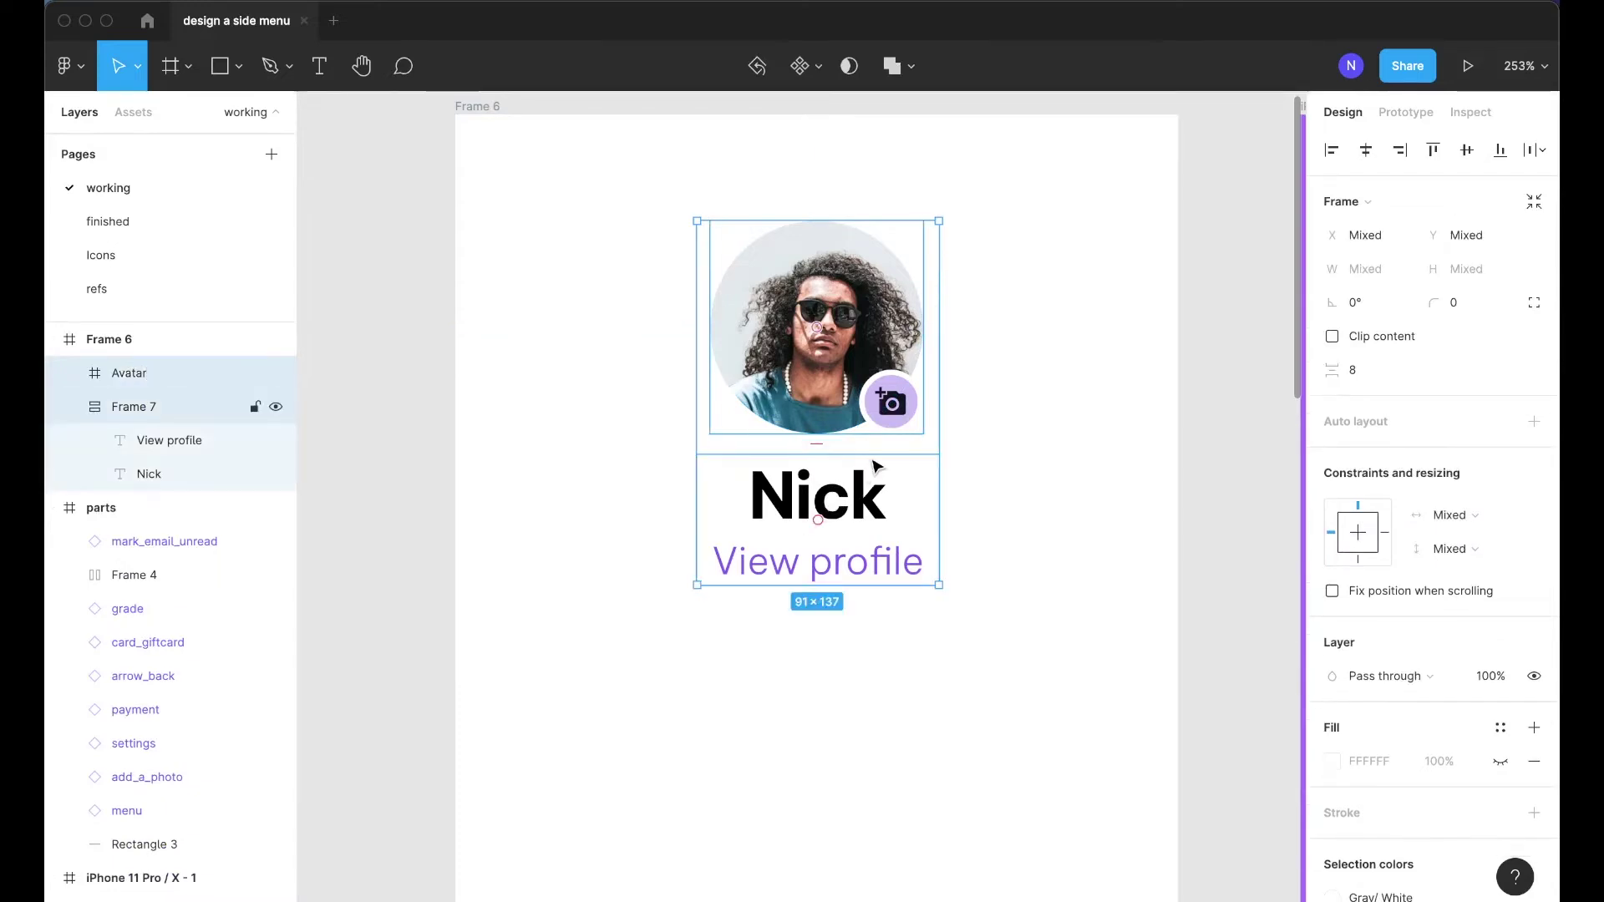
{"action": "key", "text": "shift+a"}
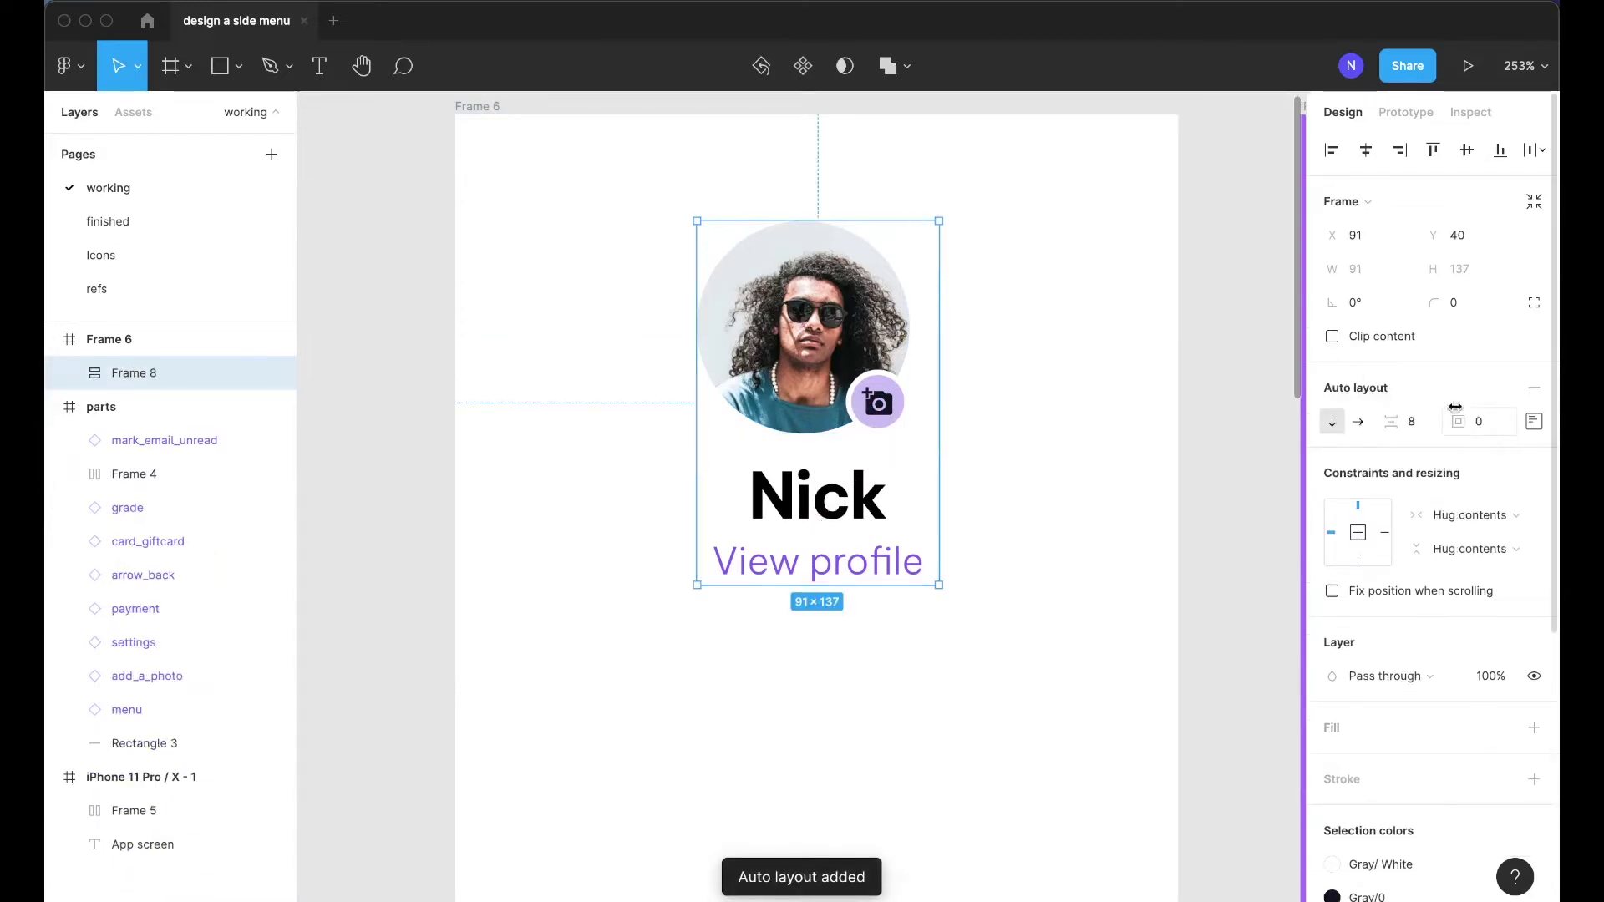
{"action": "left_click", "coordinate": [1534, 421]}
{"action": "left_click", "coordinate": [1464, 500]}
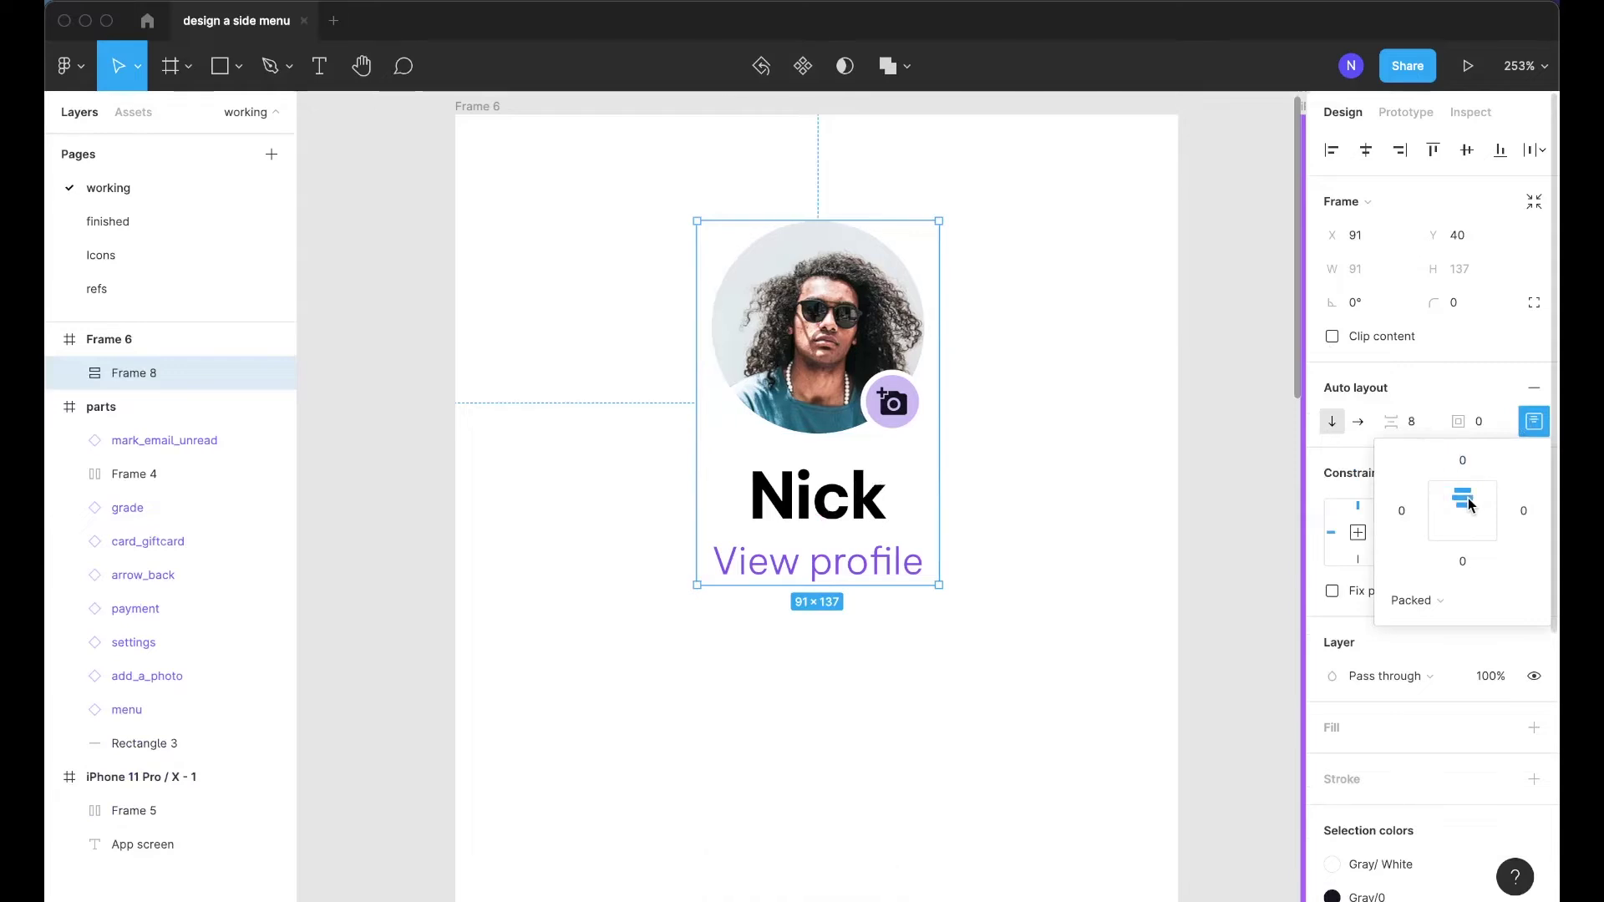
{"action": "left_click", "coordinate": [1153, 451]}
Nudge the profile auto layout frame one pixel left
{"action": "left_click", "coordinate": [903, 321]}
{"action": "key", "text": "Escape"}
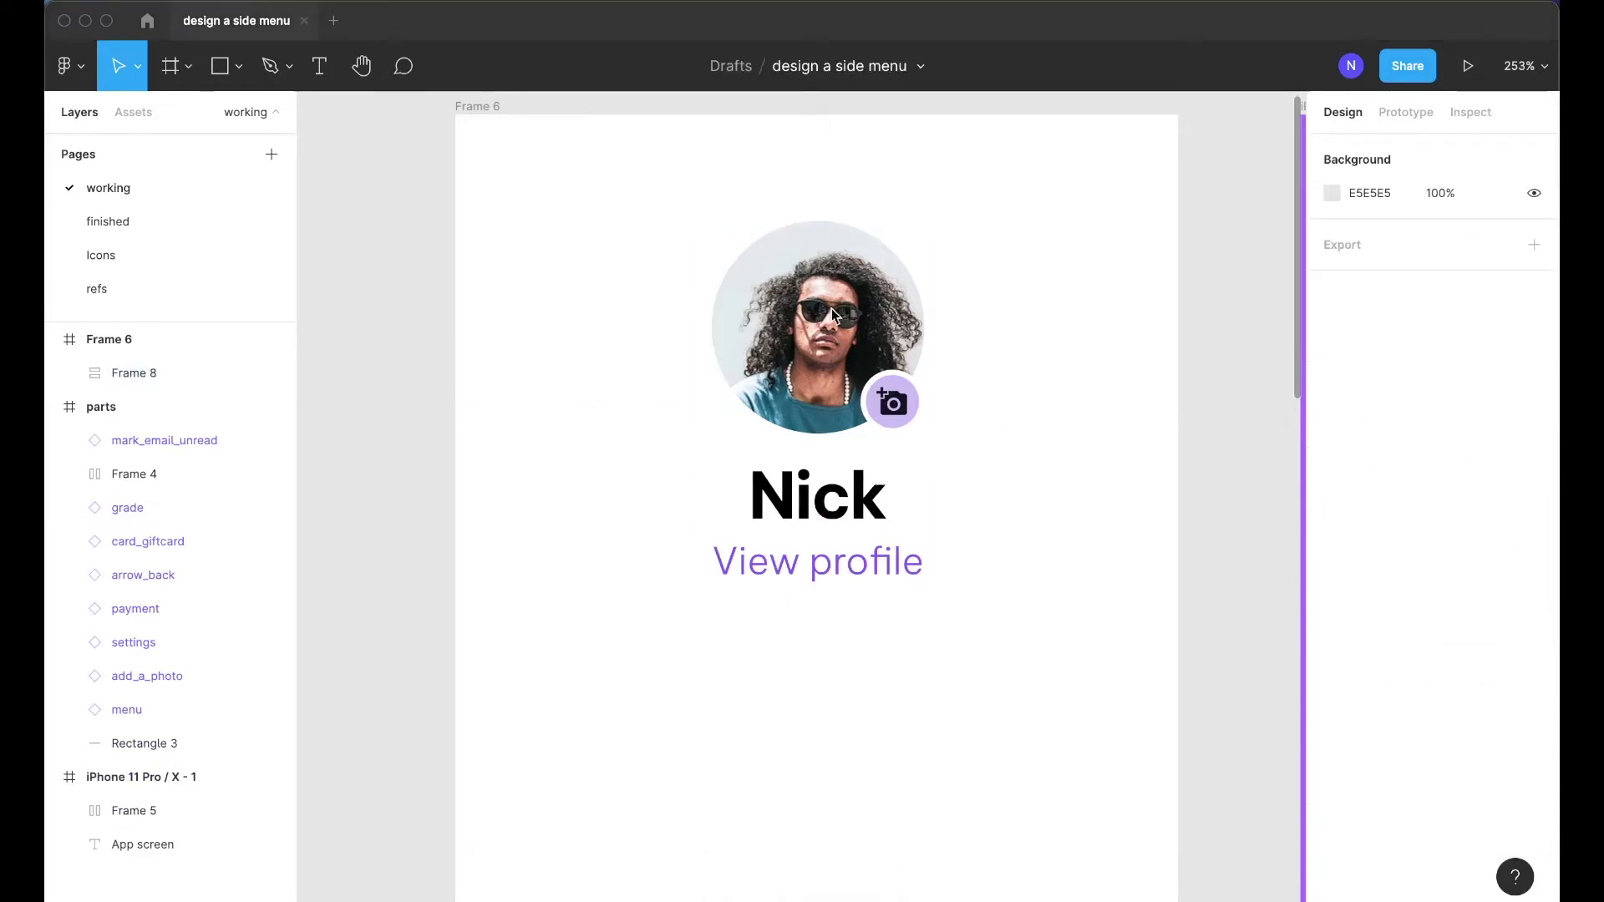
{"action": "left_click", "coordinate": [833, 313]}
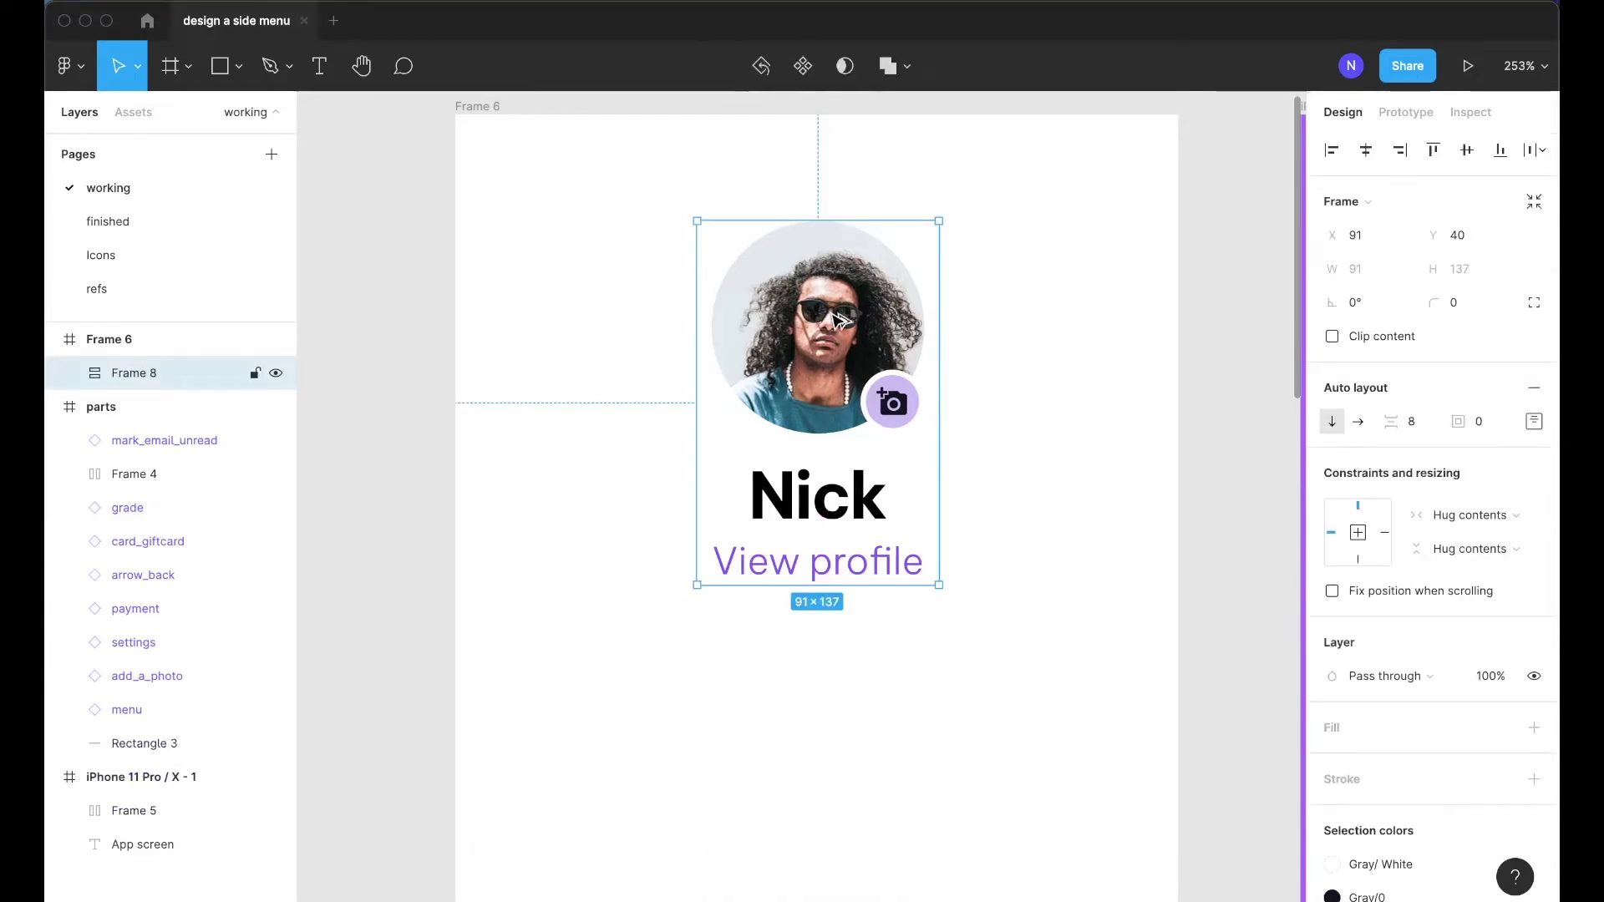
{"action": "key", "text": "Left"}
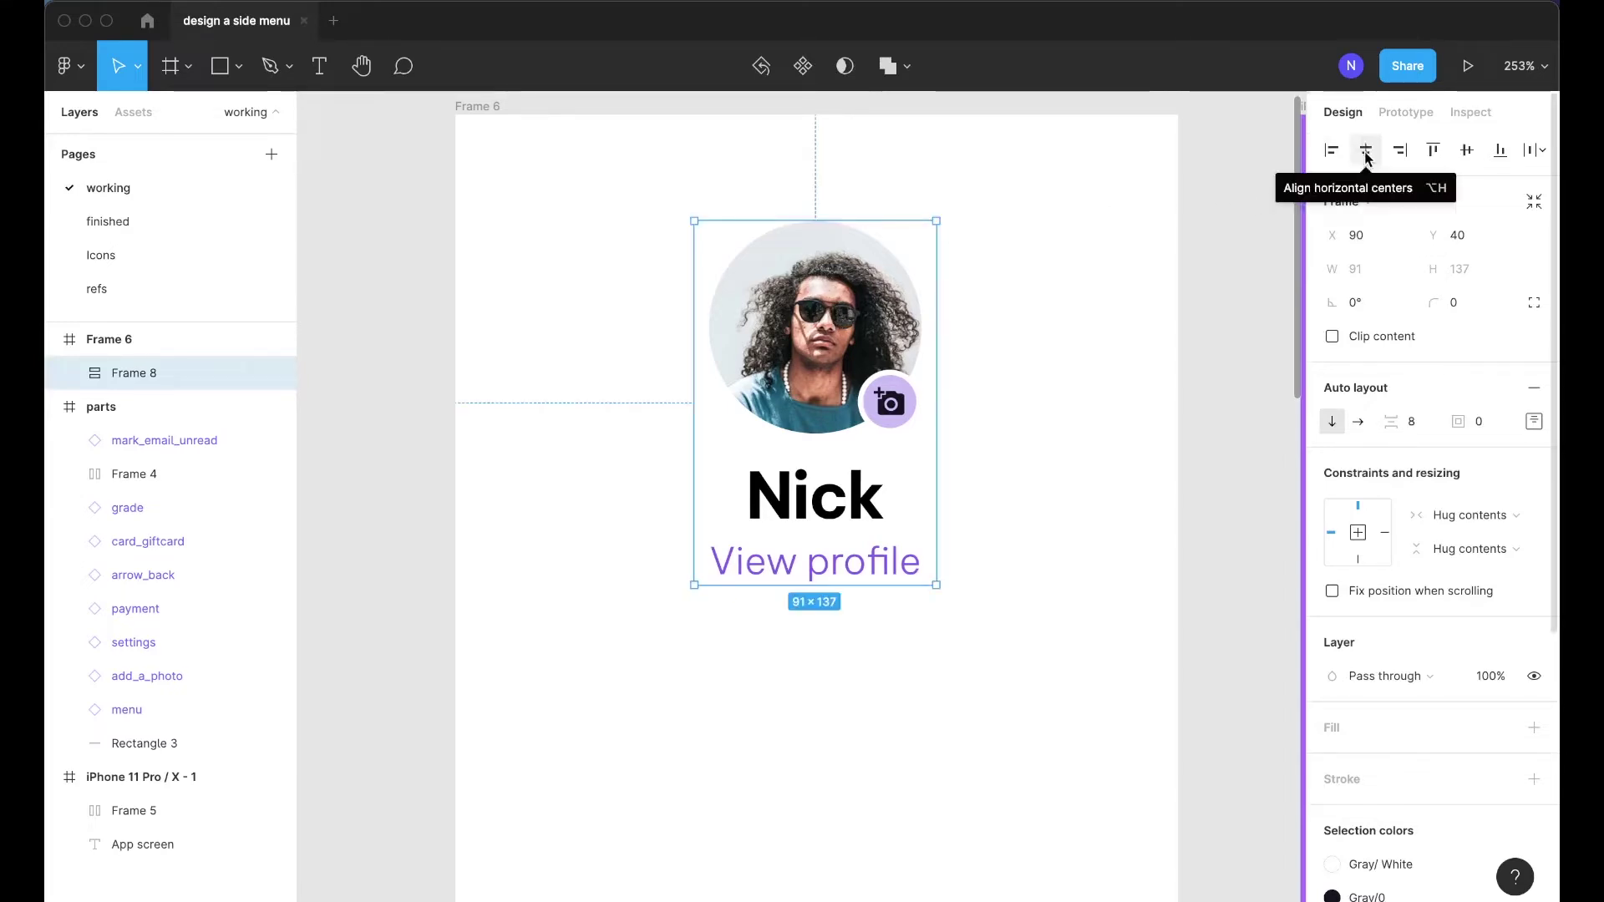
{"action": "left_click", "coordinate": [1143, 262]}
{"action": "scroll", "coordinate": [1107, 423], "scroll_direction": "down", "scroll_amount": 5}
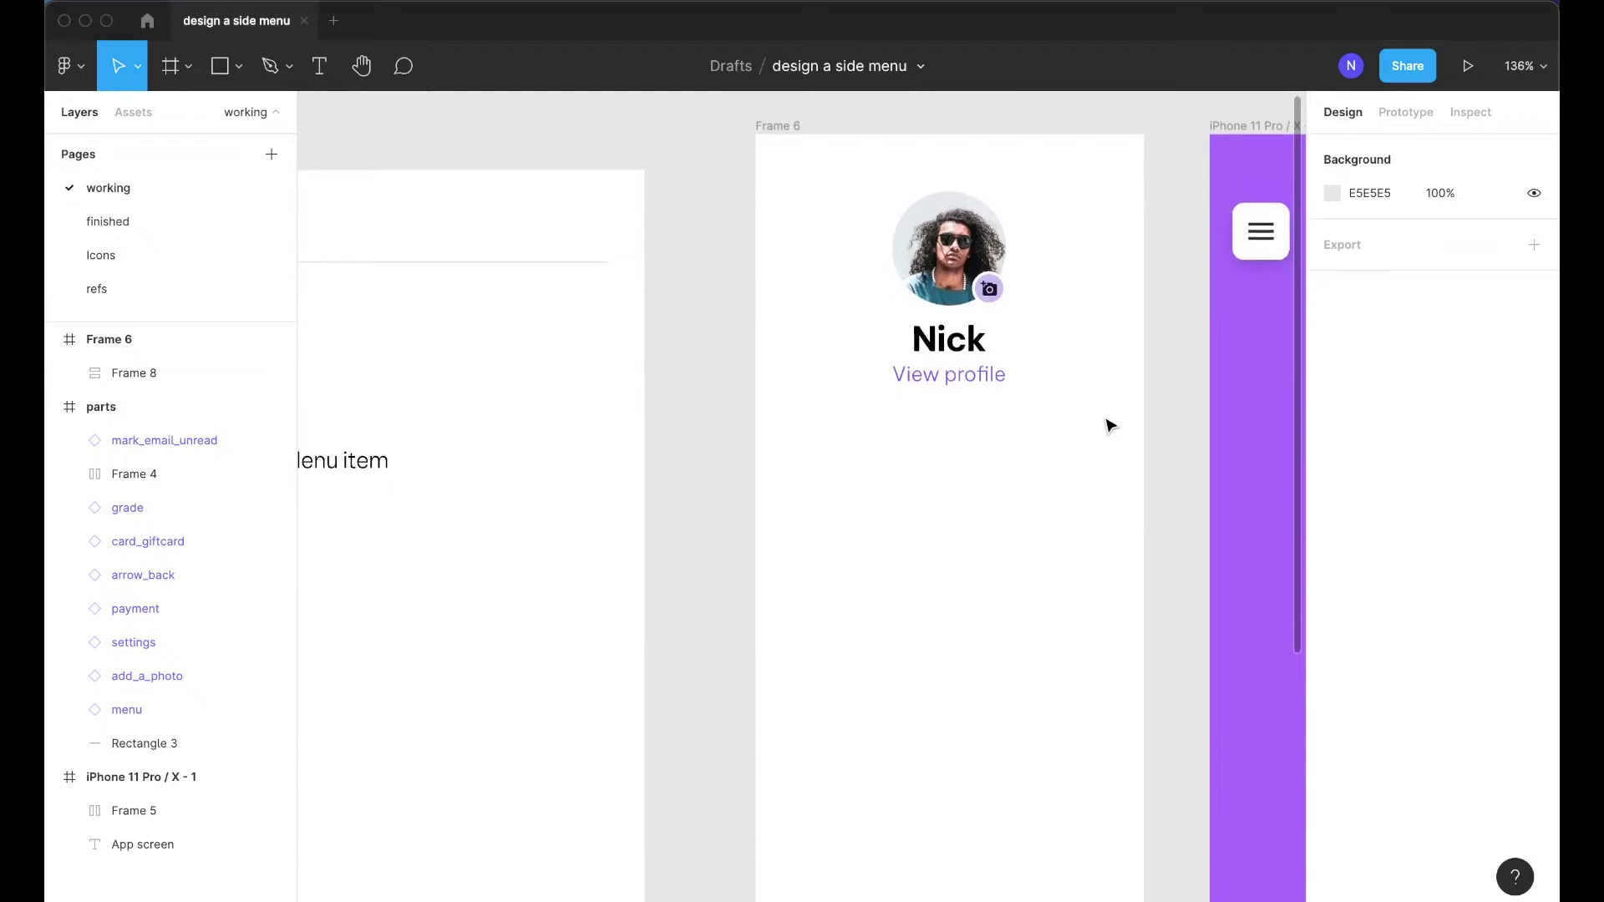
Drag the Rectangle 3 divider line from the parts frame into Frame 6 under View profile
{"action": "scroll", "coordinate": [1107, 423], "scroll_direction": "down", "scroll_amount": 1}
{"action": "scroll", "coordinate": [870, 393], "scroll_direction": "down", "scroll_amount": 4}
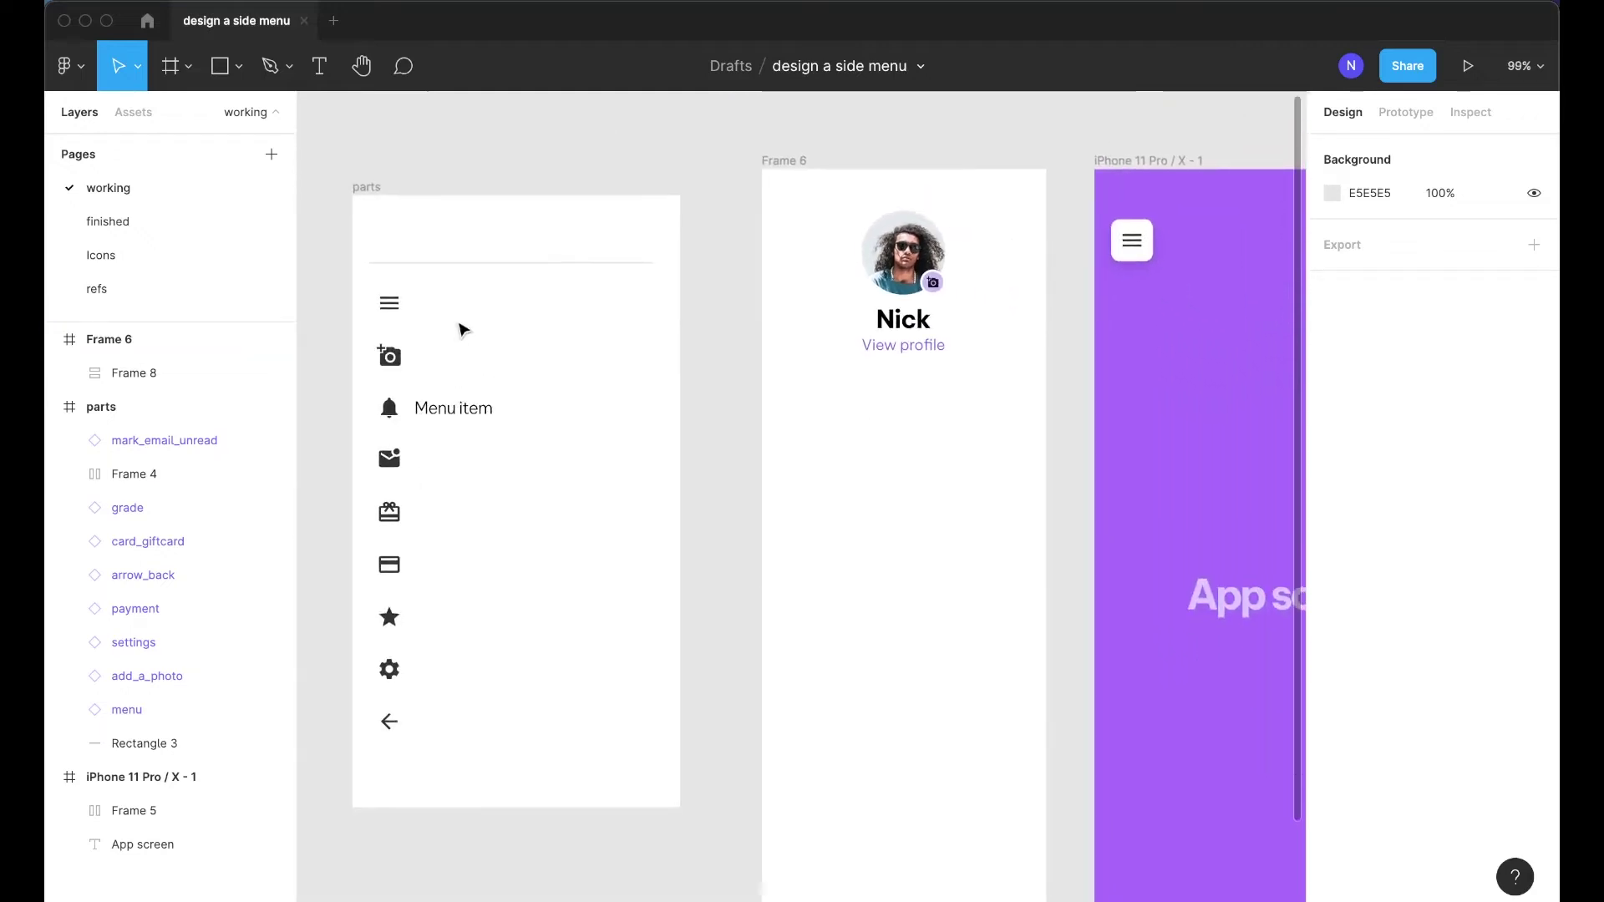
{"action": "left_click", "coordinate": [428, 264]}
{"action": "left_click", "coordinate": [441, 268]}
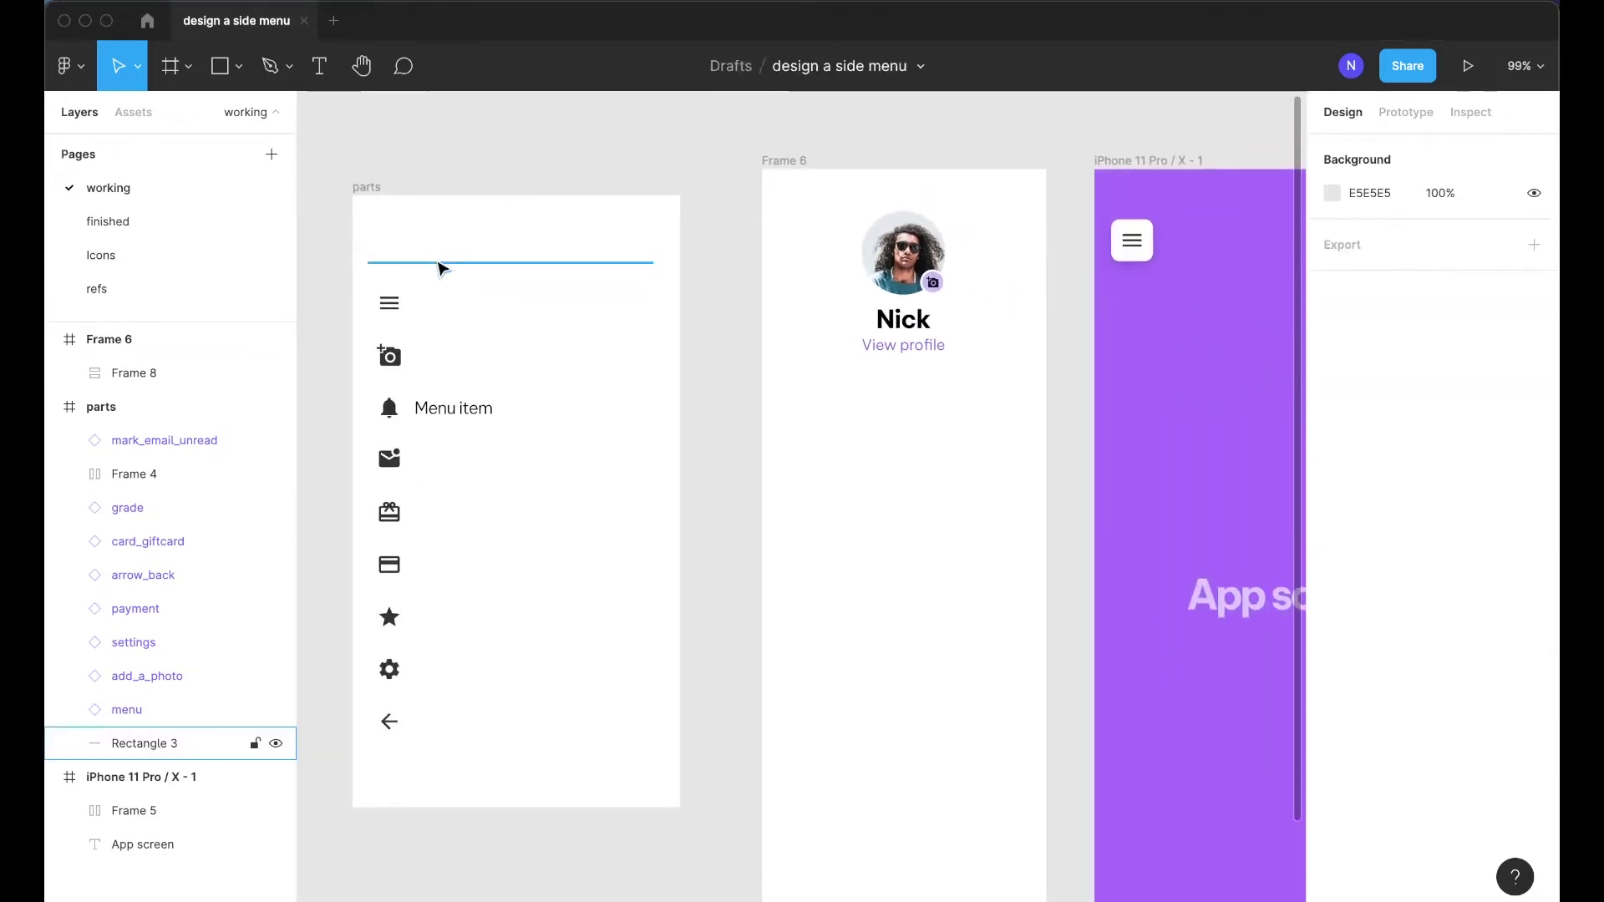
{"action": "left_click_drag", "start_coordinate": [441, 269], "coordinate": [834, 394]}
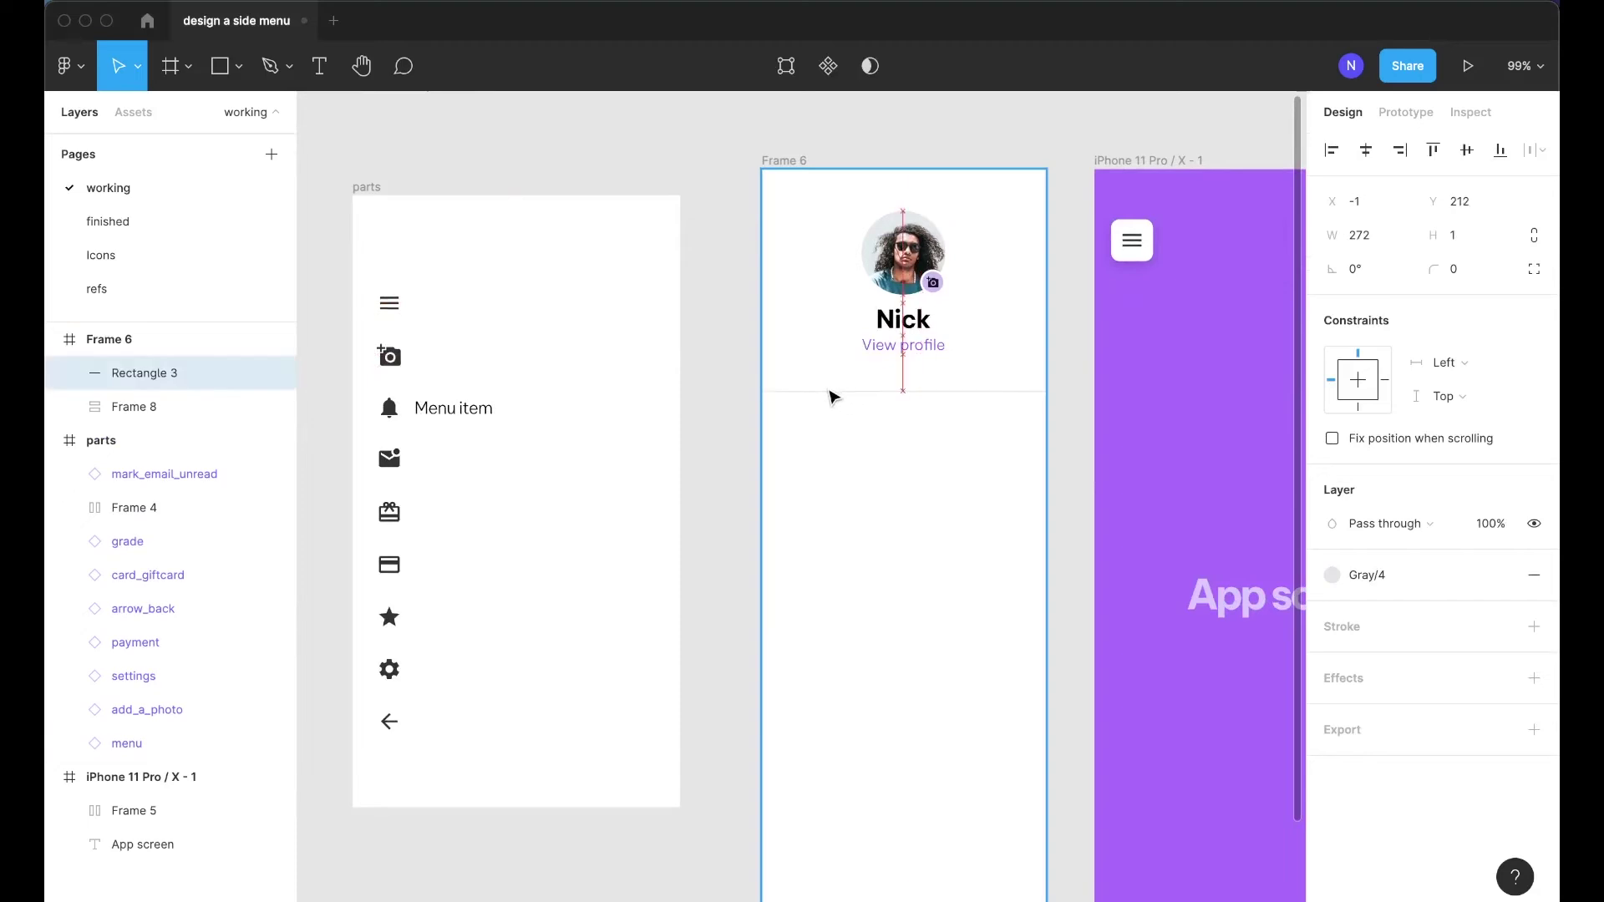
{"action": "scroll", "coordinate": [836, 389], "scroll_direction": "up", "scroll_amount": 5}
{"action": "scroll", "coordinate": [947, 337], "scroll_direction": "up", "scroll_amount": 3}
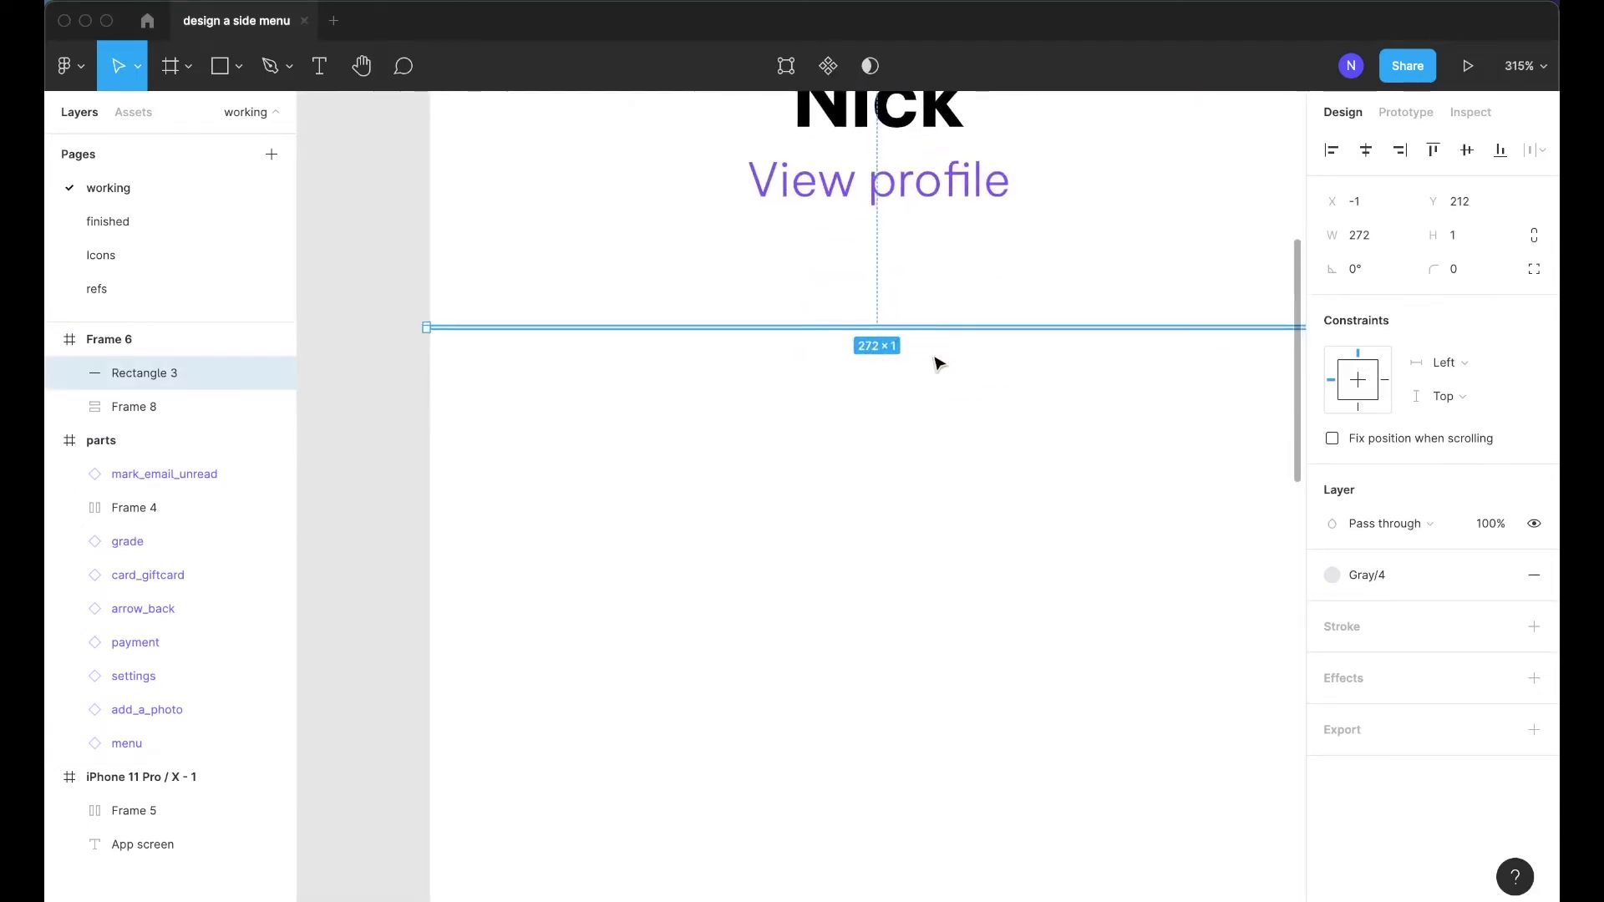
{"action": "scroll", "coordinate": [928, 354], "scroll_direction": "up", "scroll_amount": 2}
{"action": "left_click", "coordinate": [1107, 440]}
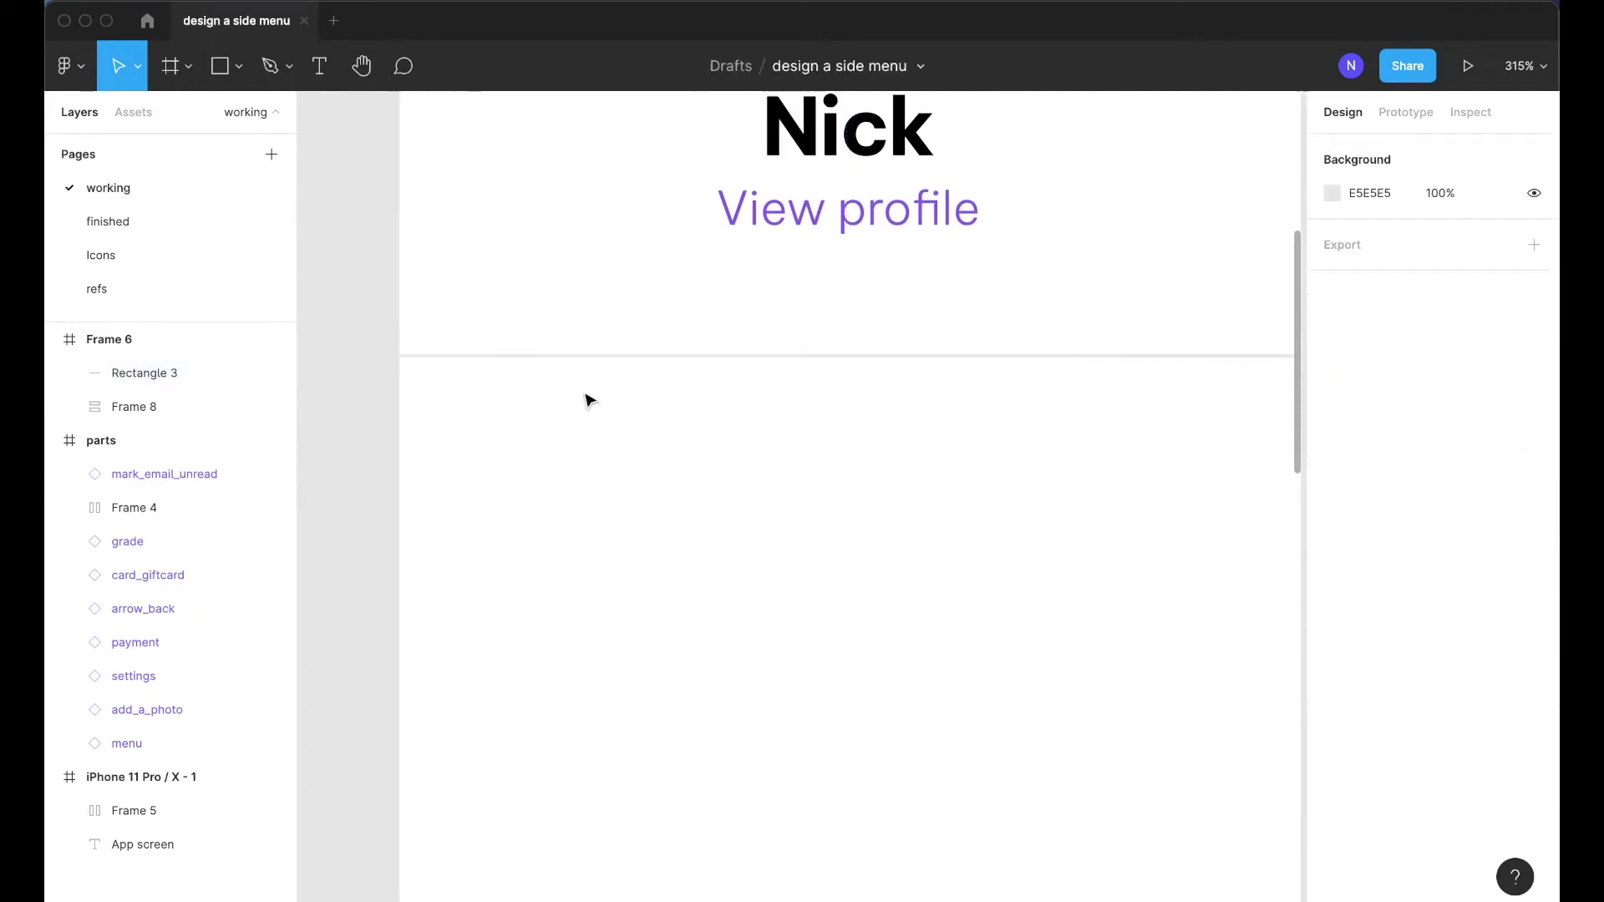
{"action": "scroll", "coordinate": [586, 400], "scroll_direction": "down", "scroll_amount": 4}
Colour the divider line with the Gray/5 colour style
{"action": "left_click", "coordinate": [623, 374]}
{"action": "left_click", "coordinate": [1508, 551]}
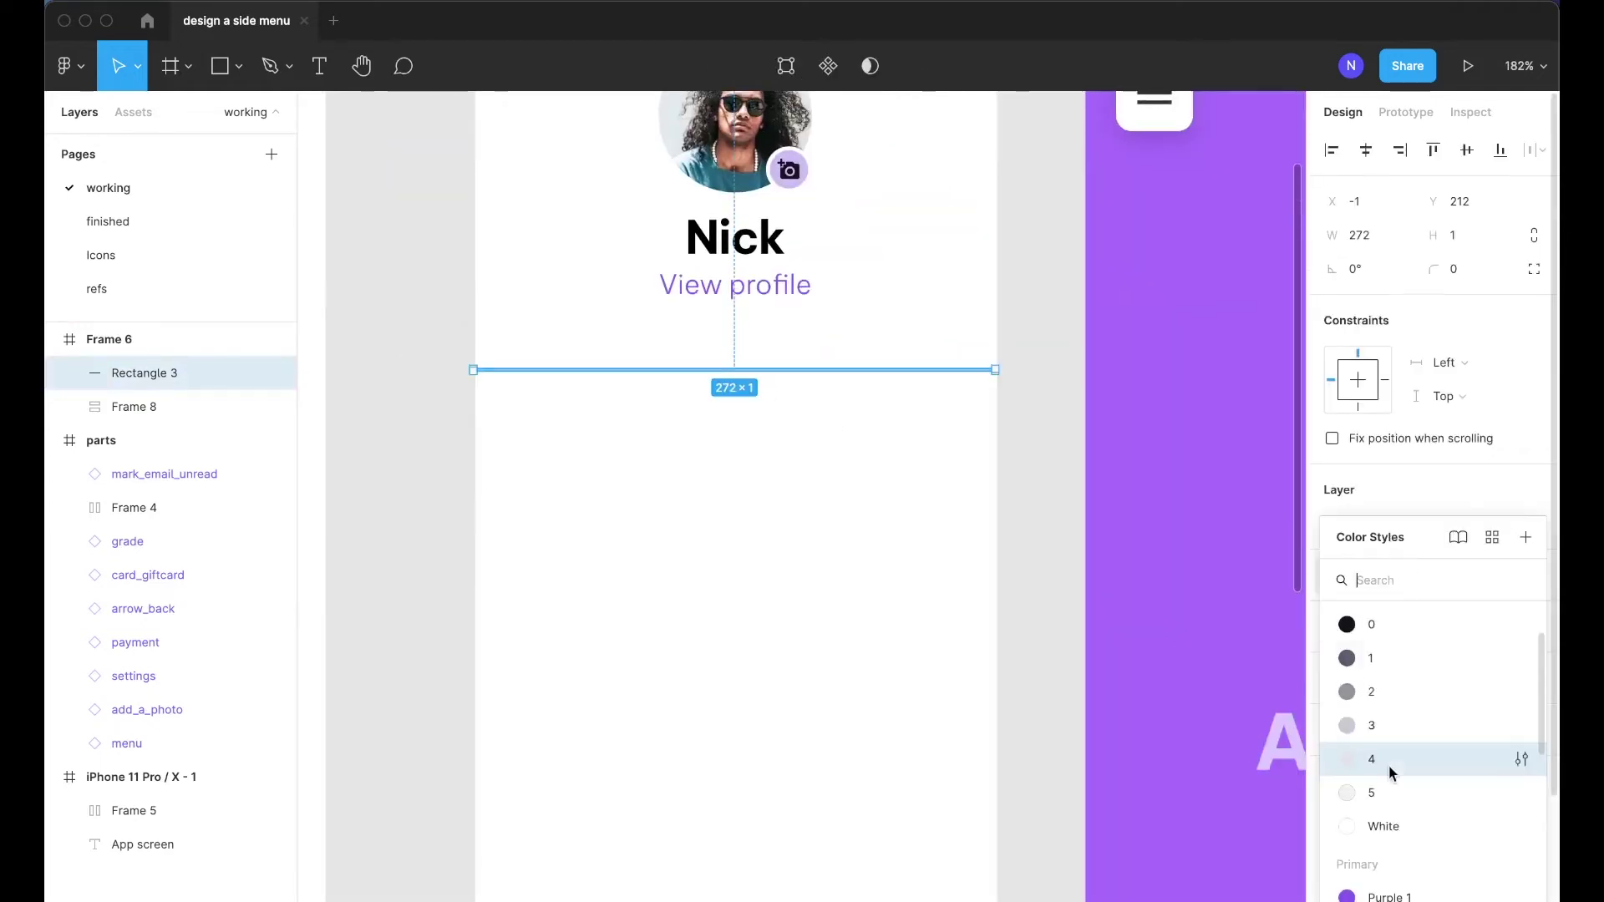
{"action": "left_click", "coordinate": [1392, 773]}
{"action": "left_click", "coordinate": [899, 573]}
Nudge the divider up to Y 201, 24 below the profile block
{"action": "scroll", "coordinate": [900, 573], "scroll_direction": "left", "scroll_amount": 2}
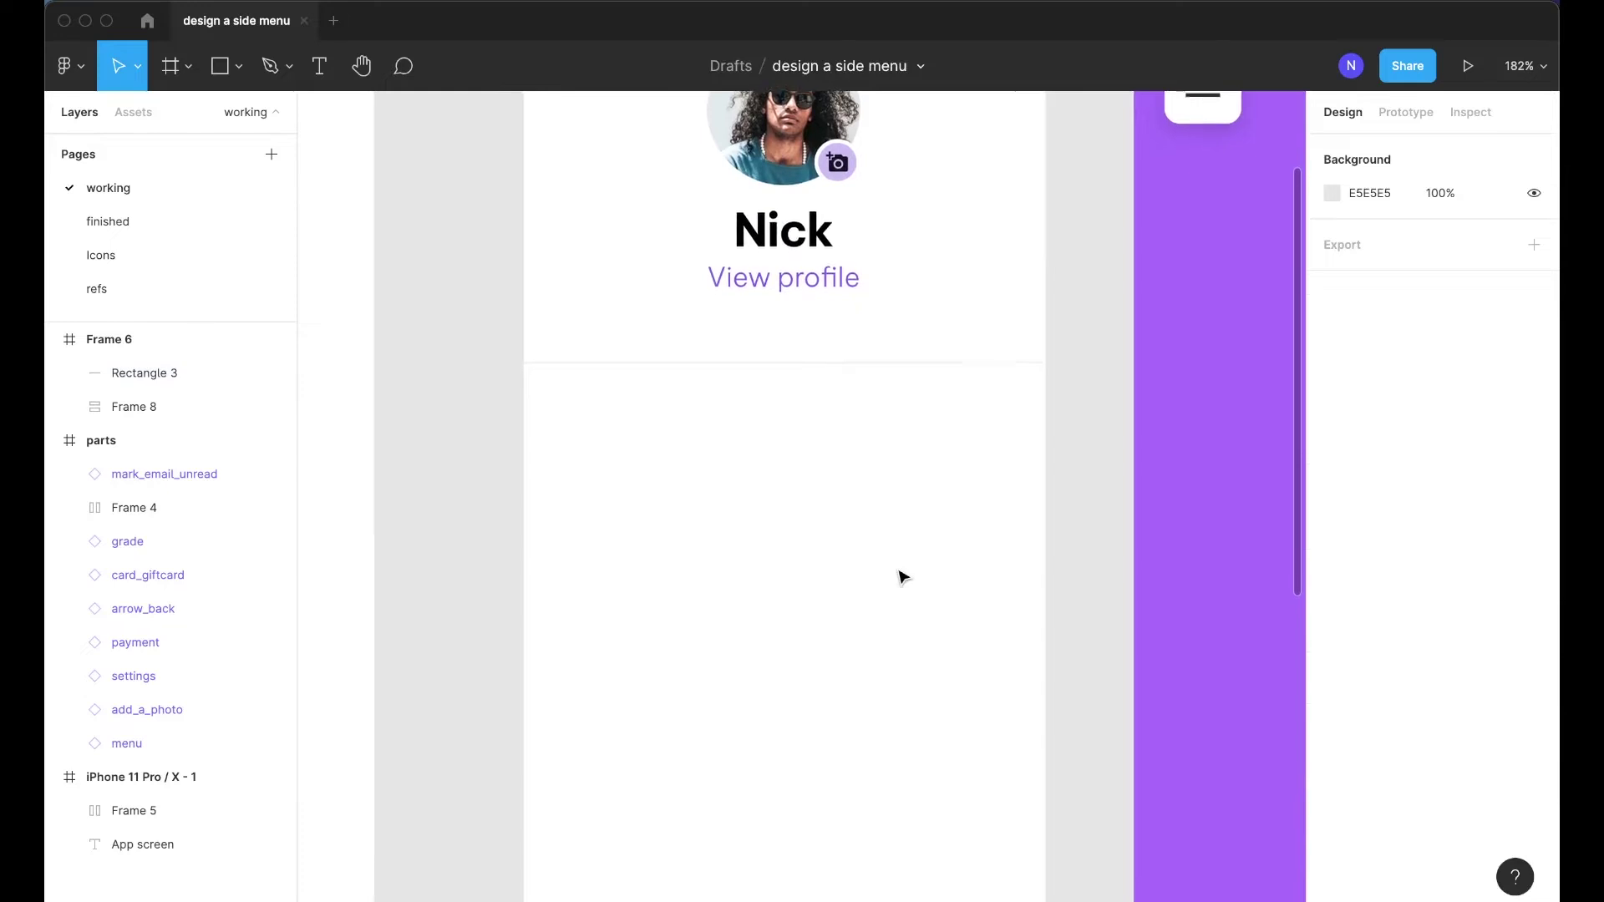
{"action": "scroll", "coordinate": [903, 577], "scroll_direction": "down", "scroll_amount": 4}
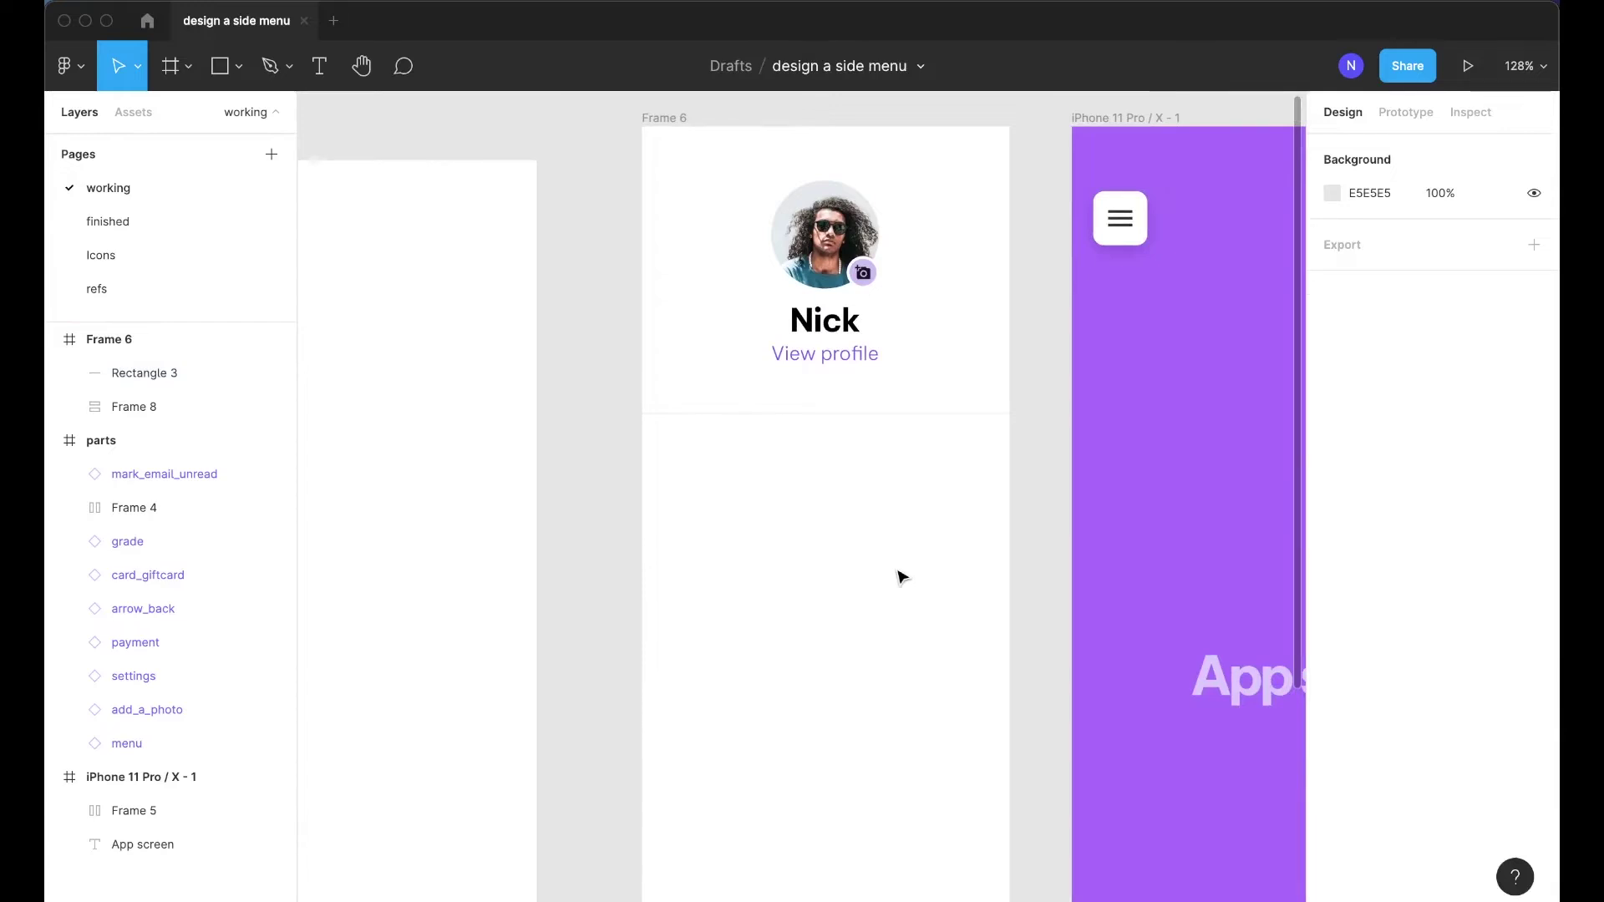
{"action": "left_click", "coordinate": [852, 412]}
{"action": "scroll", "coordinate": [835, 491], "scroll_direction": "left", "scroll_amount": 3}
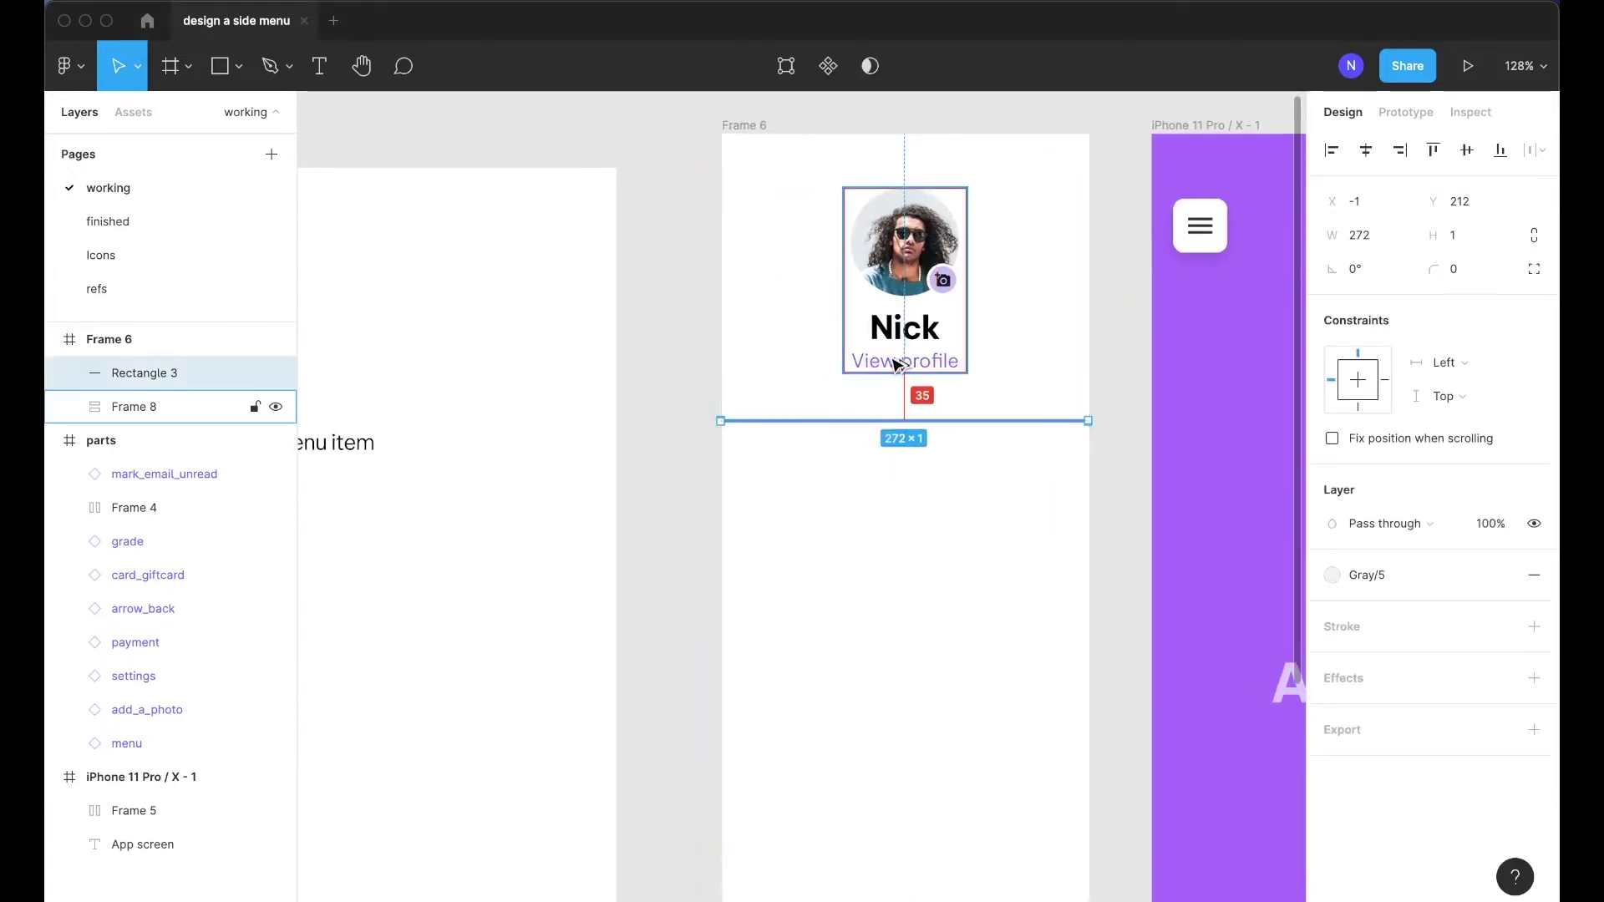
{"action": "key", "text": "Up"}
{"action": "key", "text": "Up"}
{"action": "key", "text": "Up"}
{"action": "key", "text": "Up"}
{"action": "key", "text": "Up"}
{"action": "key", "text": "Up"}
{"action": "key", "text": "Up"}
{"action": "key", "text": "Up"}
{"action": "key", "text": "Up"}
{"action": "key", "text": "Up"}
{"action": "key", "text": "Up"}
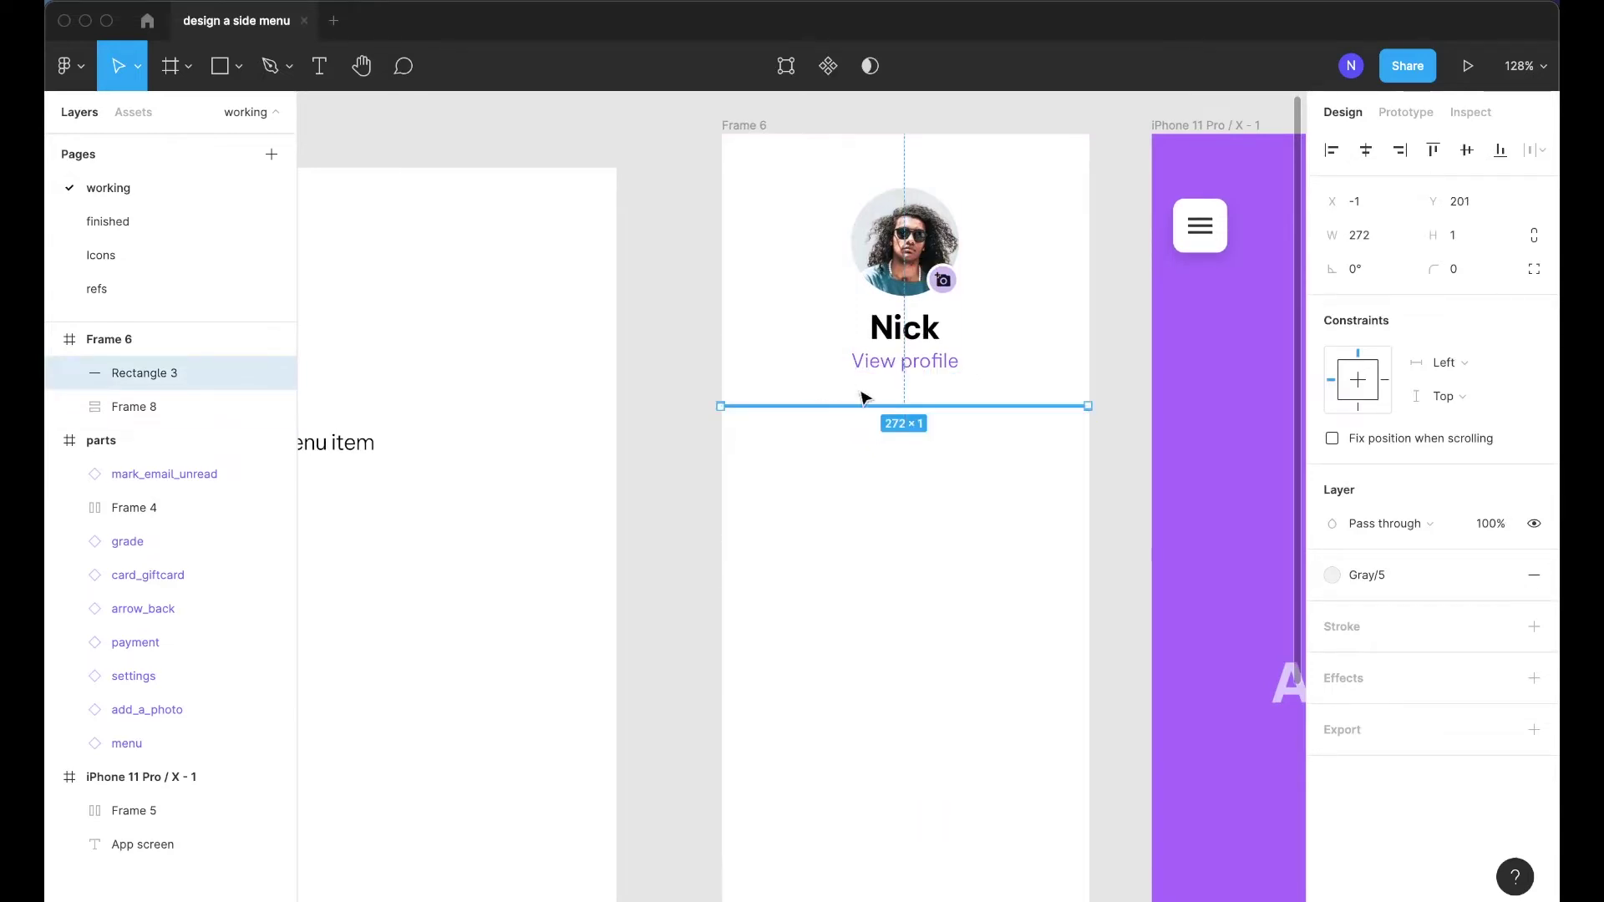
{"action": "left_click", "coordinate": [913, 470]}
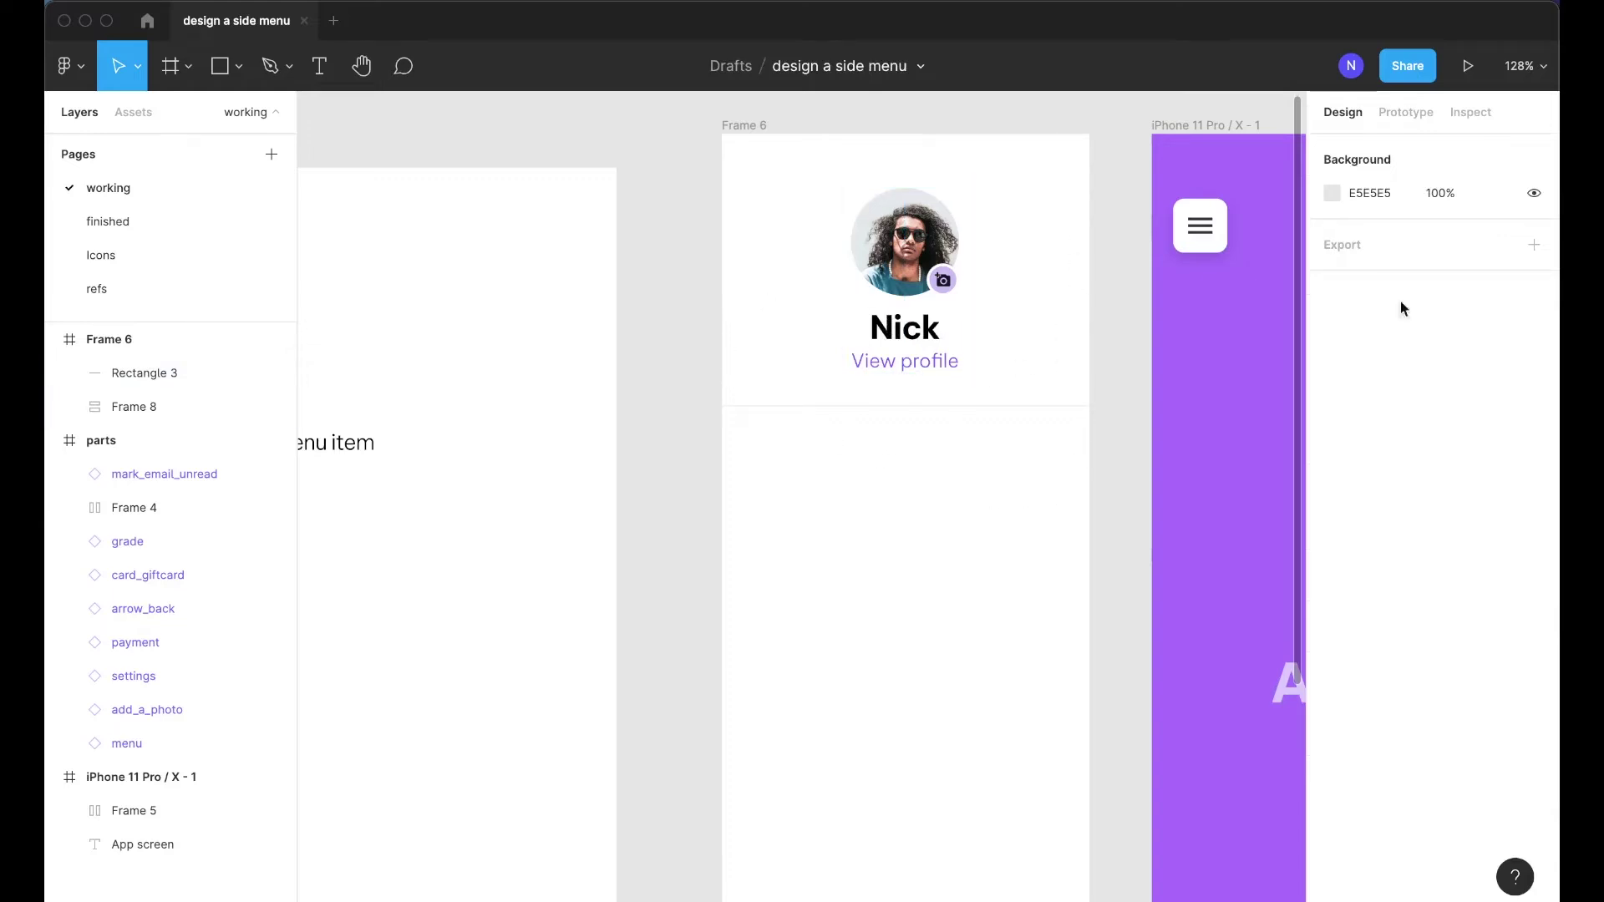
{"action": "scroll", "coordinate": [738, 495], "scroll_direction": "down", "scroll_amount": 2}
{"action": "scroll", "coordinate": [739, 494], "scroll_direction": "left", "scroll_amount": 3}
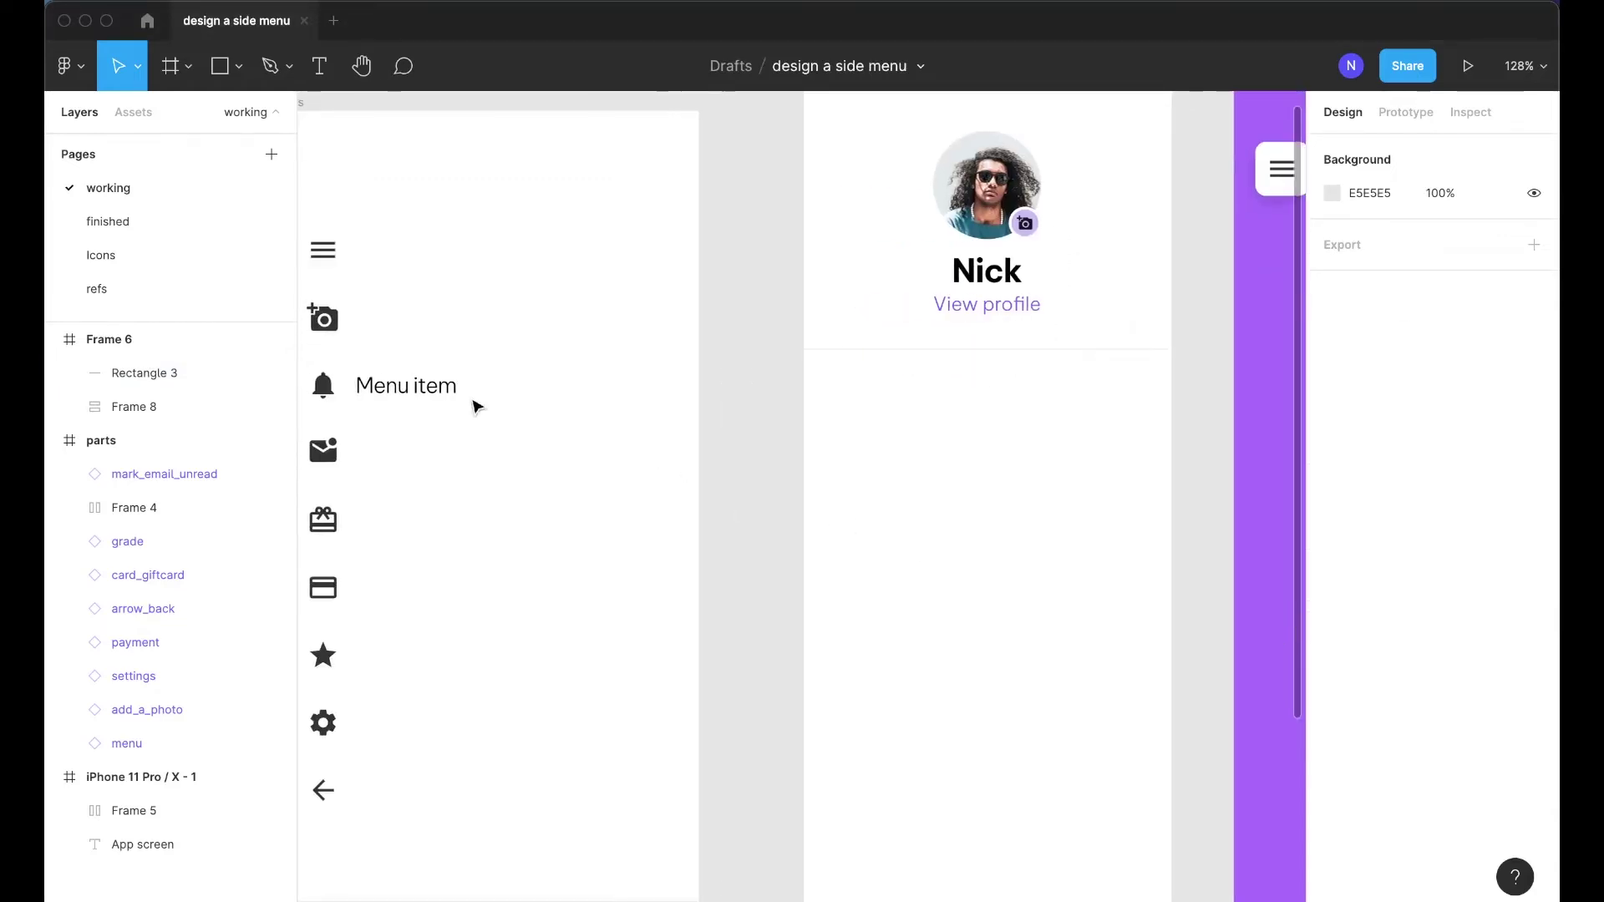
Ungroup the Menu item row into its bell icon and label
{"action": "left_click", "coordinate": [412, 402]}
{"action": "scroll", "coordinate": [356, 371], "scroll_direction": "left", "scroll_amount": 2}
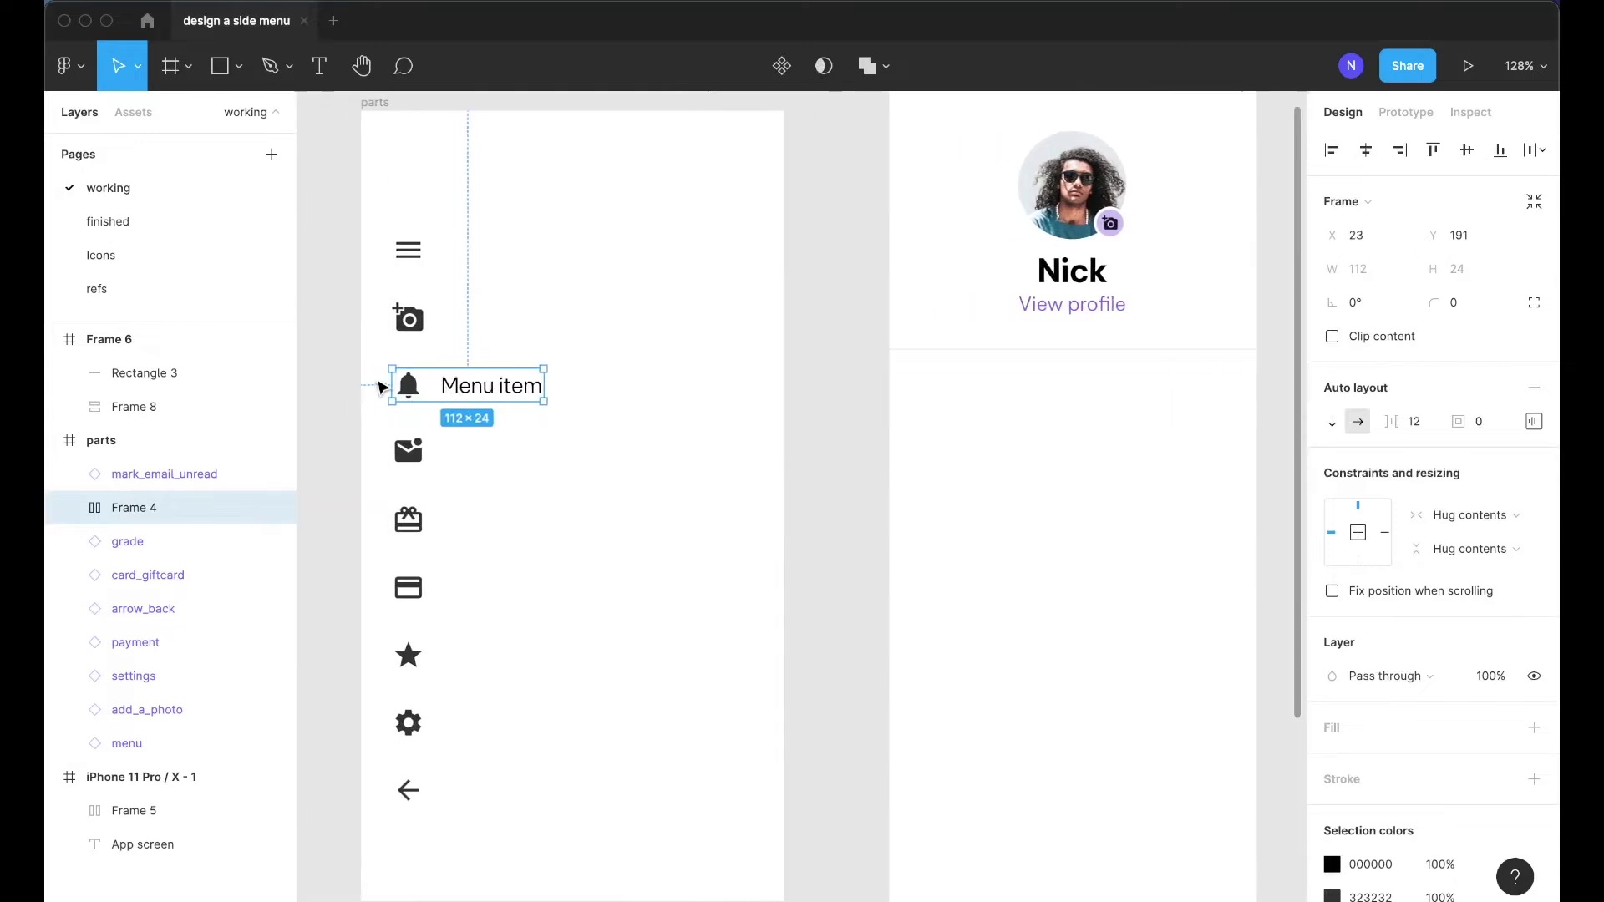
{"action": "left_click_drag", "start_coordinate": [331, 359], "coordinate": [600, 840]}
{"action": "key", "text": "super+shift+g"}
{"action": "scroll", "coordinate": [348, 387], "scroll_direction": "up", "scroll_amount": 3}
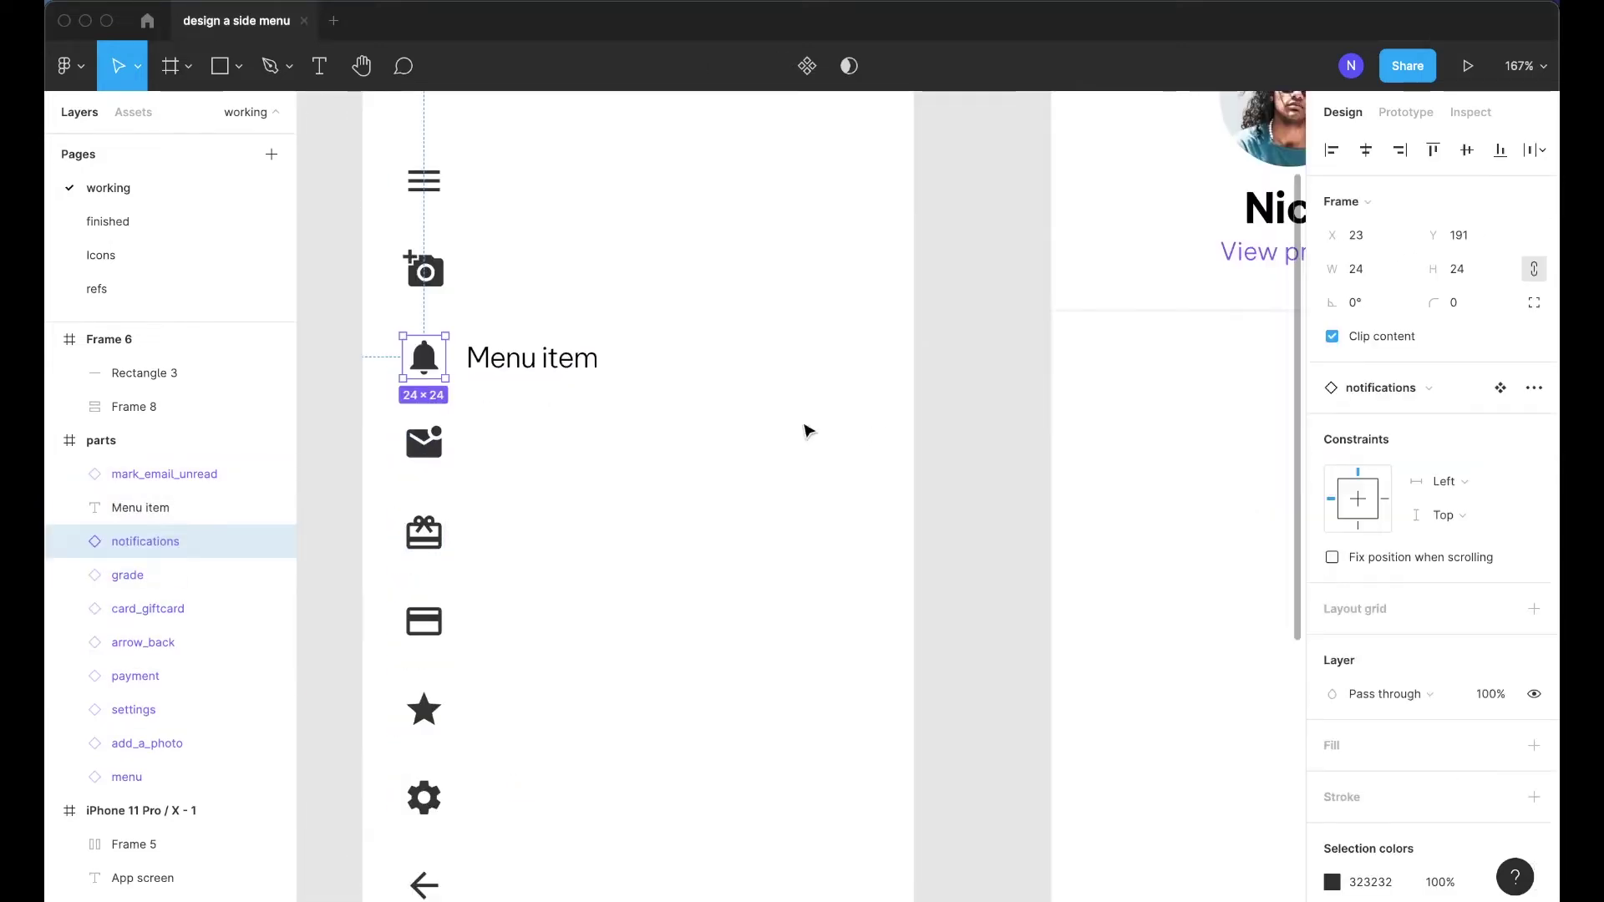
{"action": "left_click", "coordinate": [687, 434]}
Wrap the bell and Menu item label in a horizontal auto layout, spacing 12, vertically centred
{"action": "left_click_drag", "start_coordinate": [365, 329], "coordinate": [637, 390]}
{"action": "left_click", "coordinate": [425, 358]}
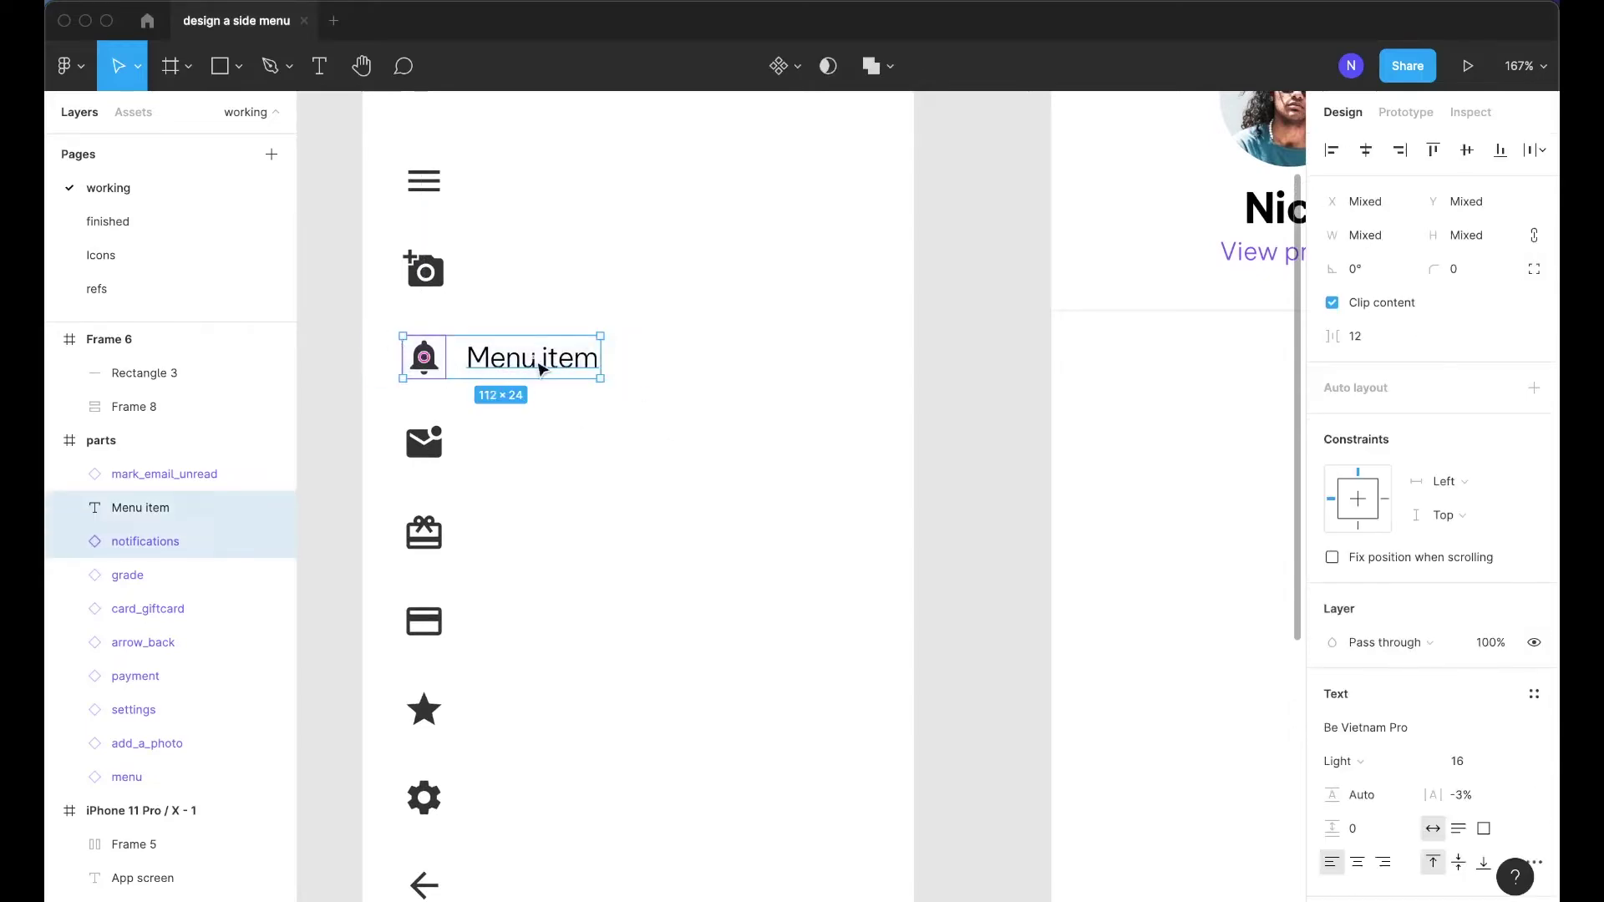
{"action": "left_click", "coordinate": [362, 335]}
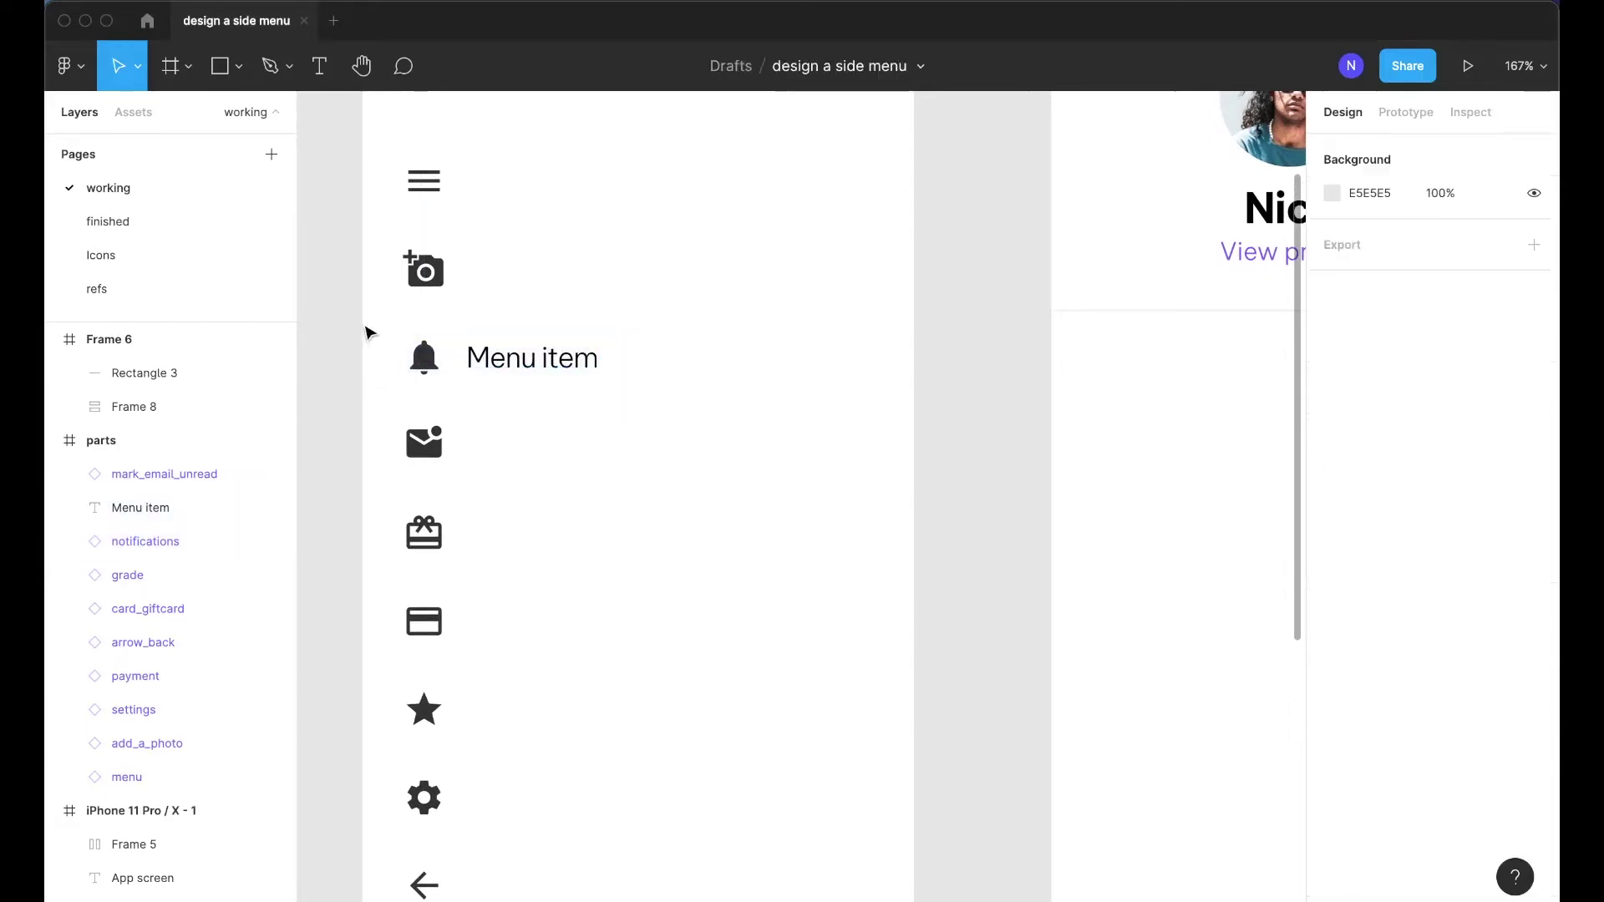
{"action": "left_click", "coordinate": [538, 362]}
{"action": "left_click", "coordinate": [424, 358]}
{"action": "left_click", "coordinate": [528, 370], "text": "shift"}
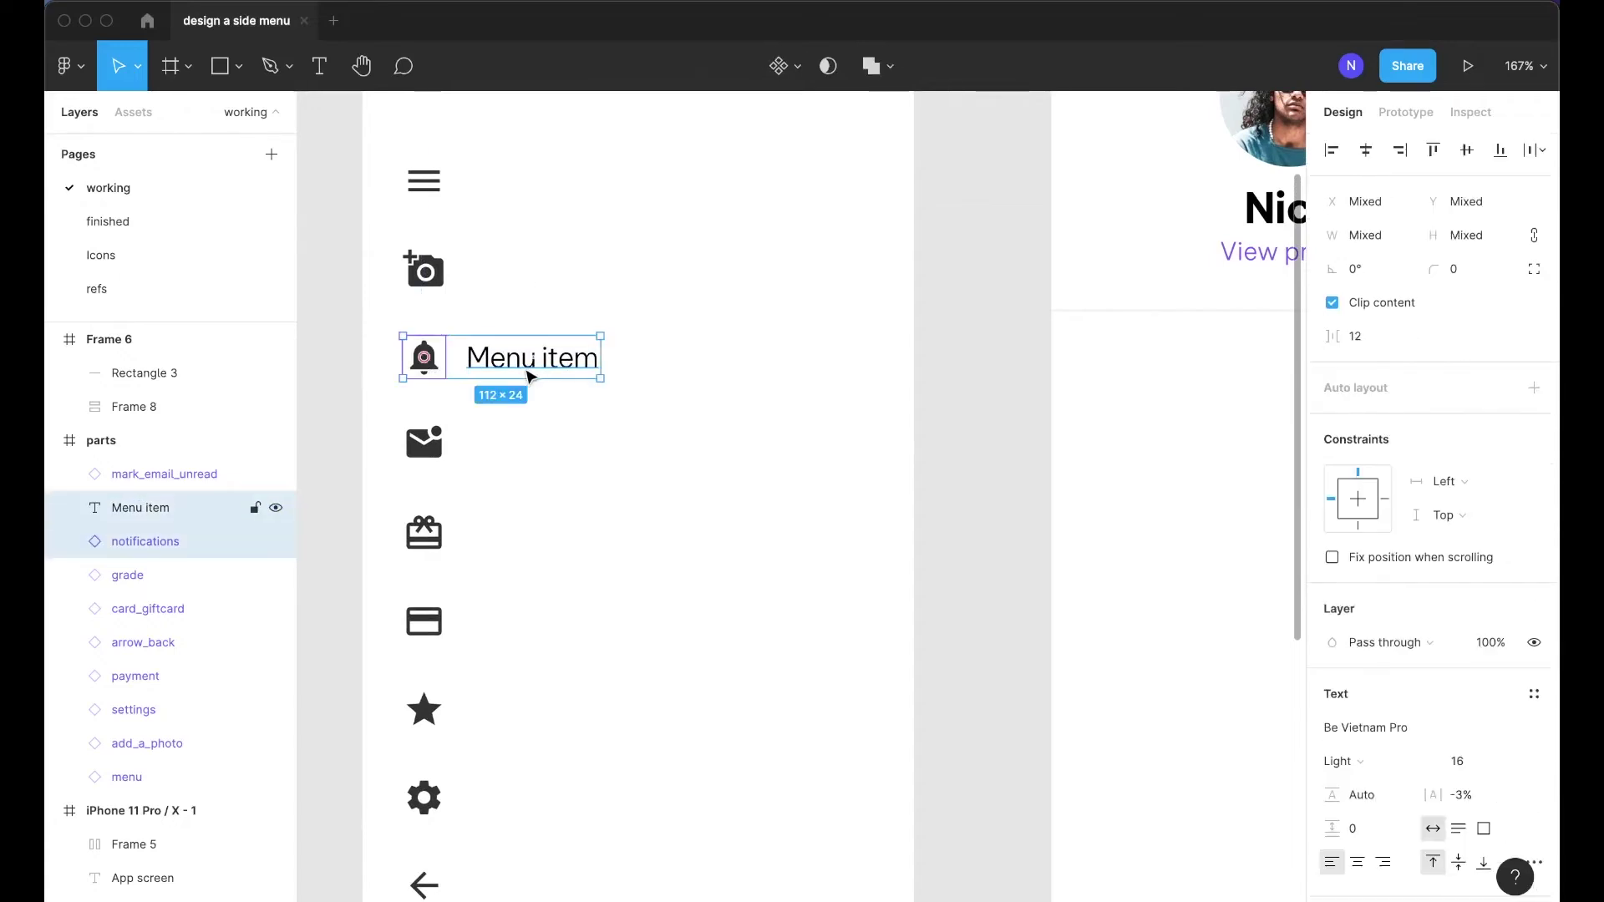
{"action": "key", "text": "shift+a"}
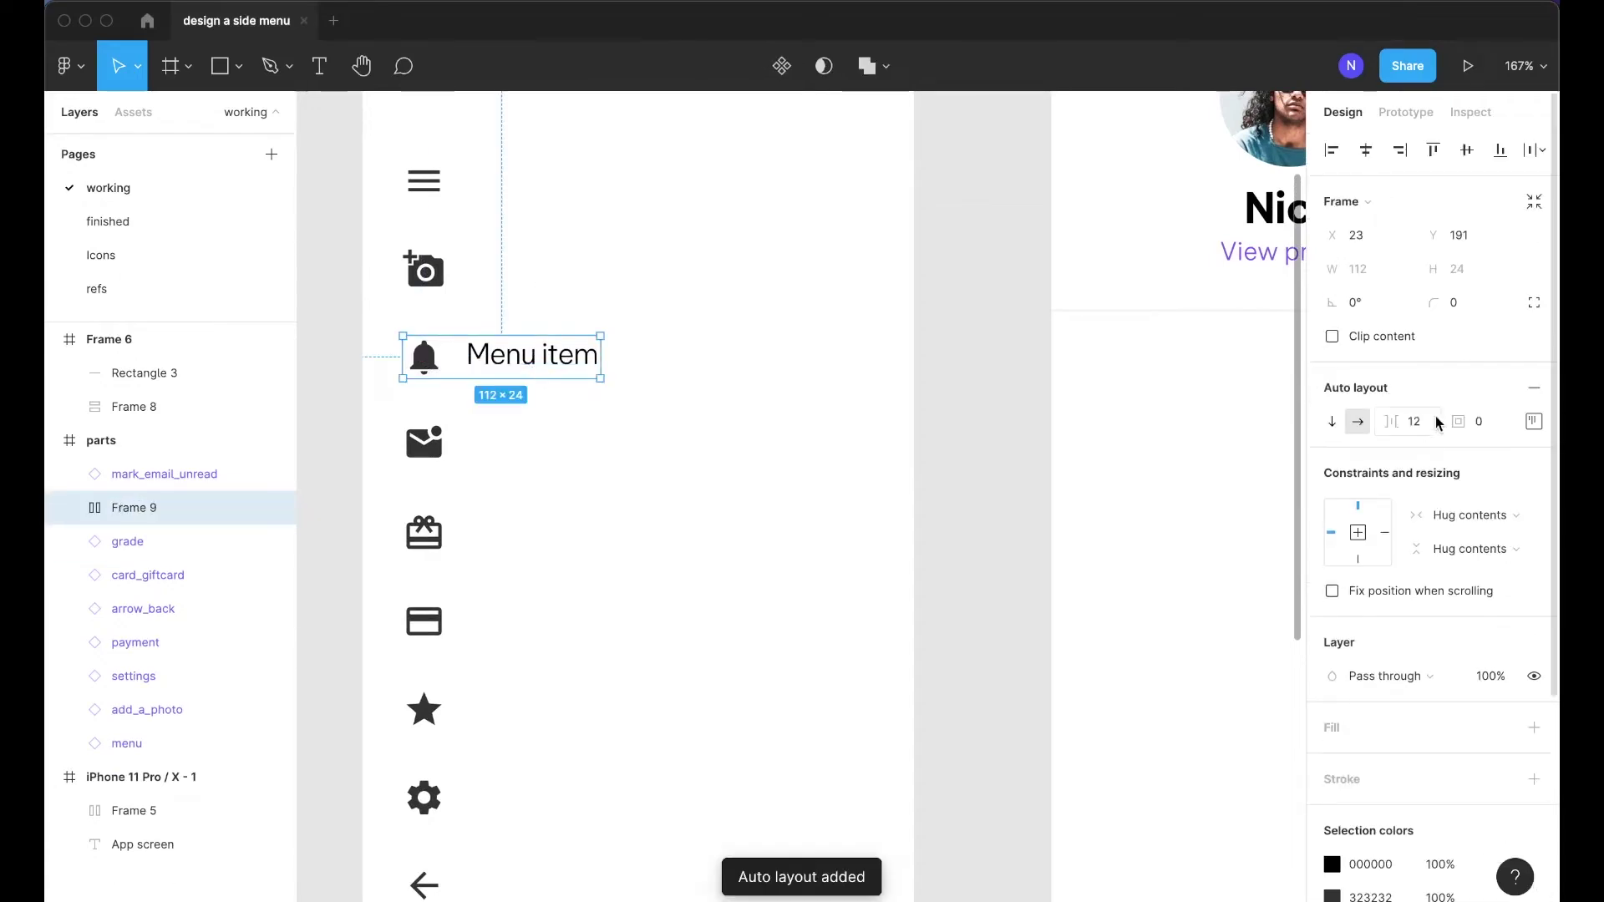
{"action": "mouse_move", "coordinate": [1398, 424]}
{"action": "left_mouse_down"}
{"action": "mouse_move", "coordinate": [1412, 424]}
{"action": "mouse_move", "coordinate": [1398, 424]}
{"action": "left_mouse_up"}
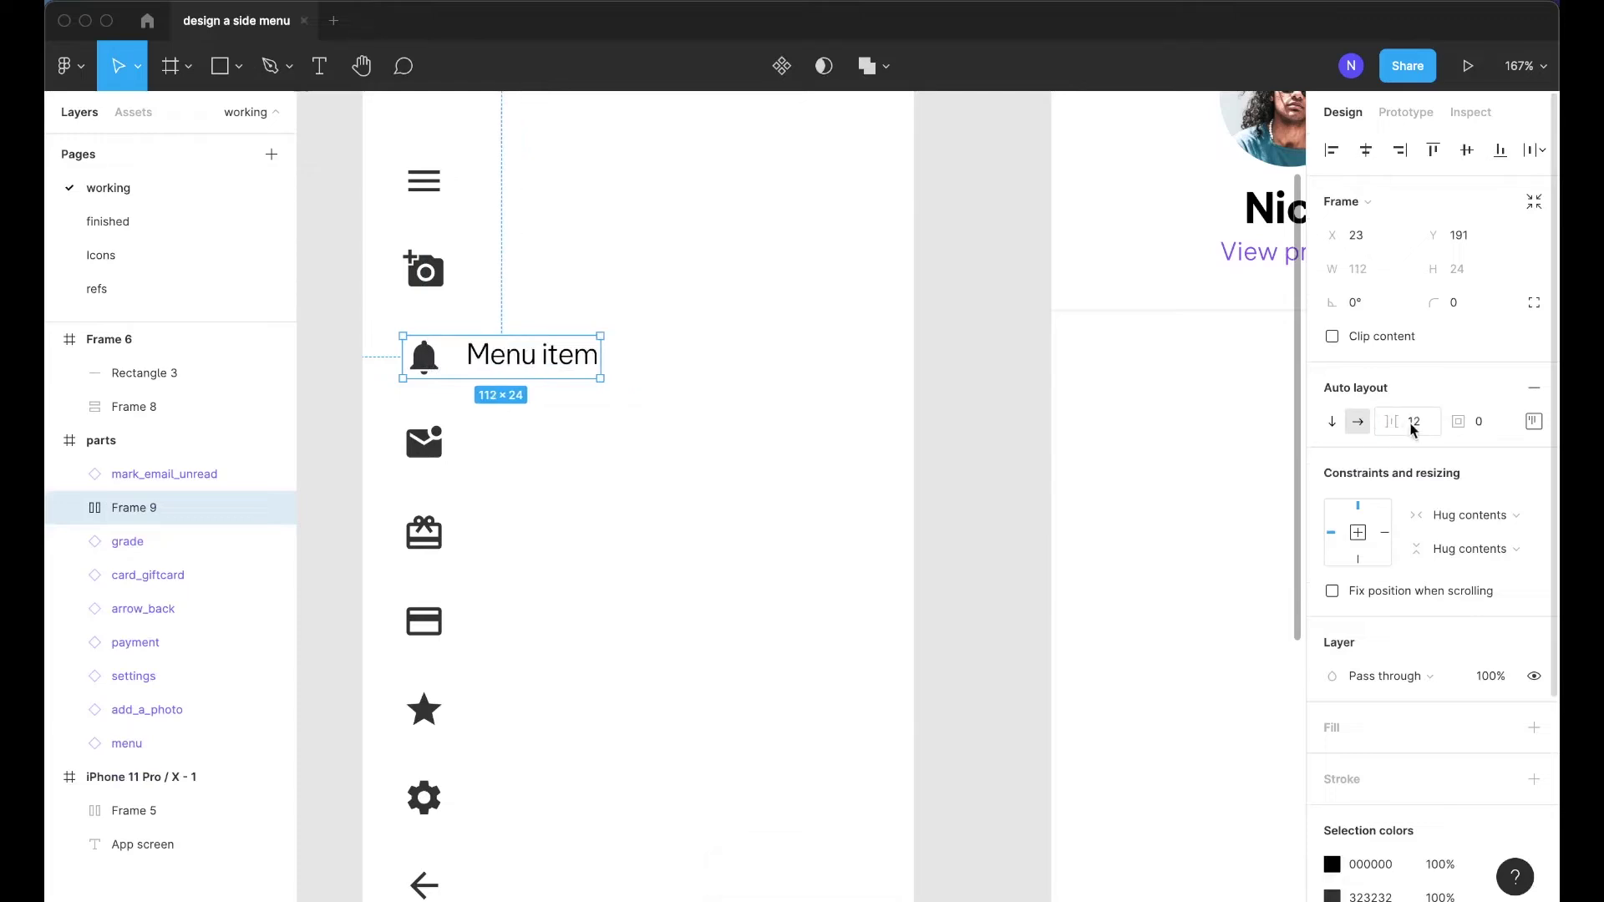
{"action": "left_click", "coordinate": [1534, 422]}
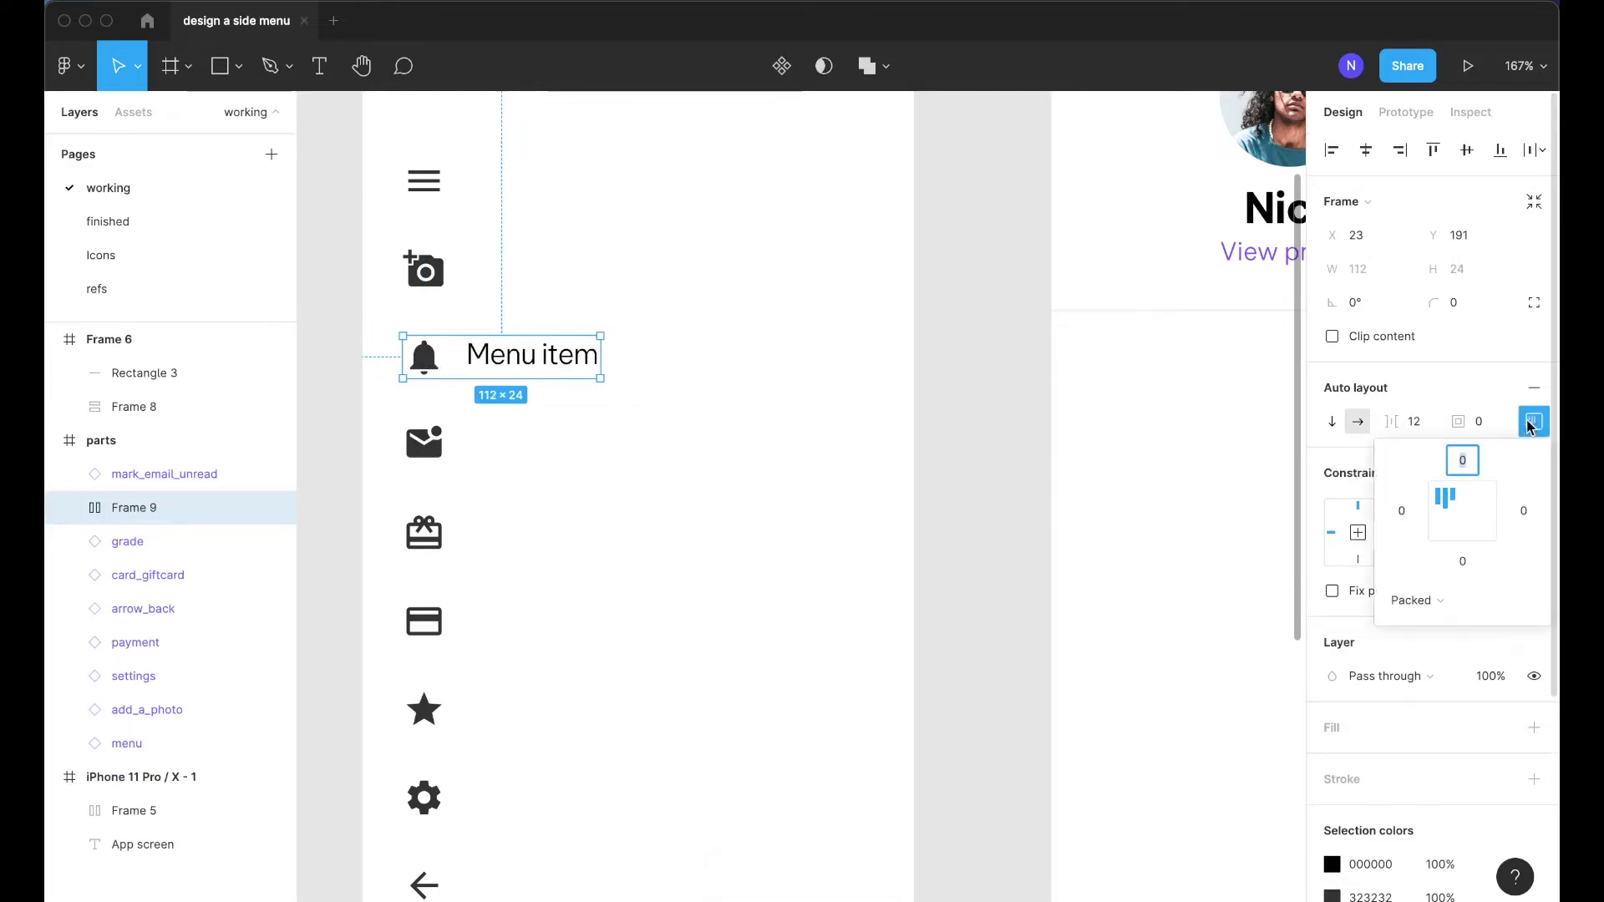
{"action": "left_click", "coordinate": [1442, 512]}
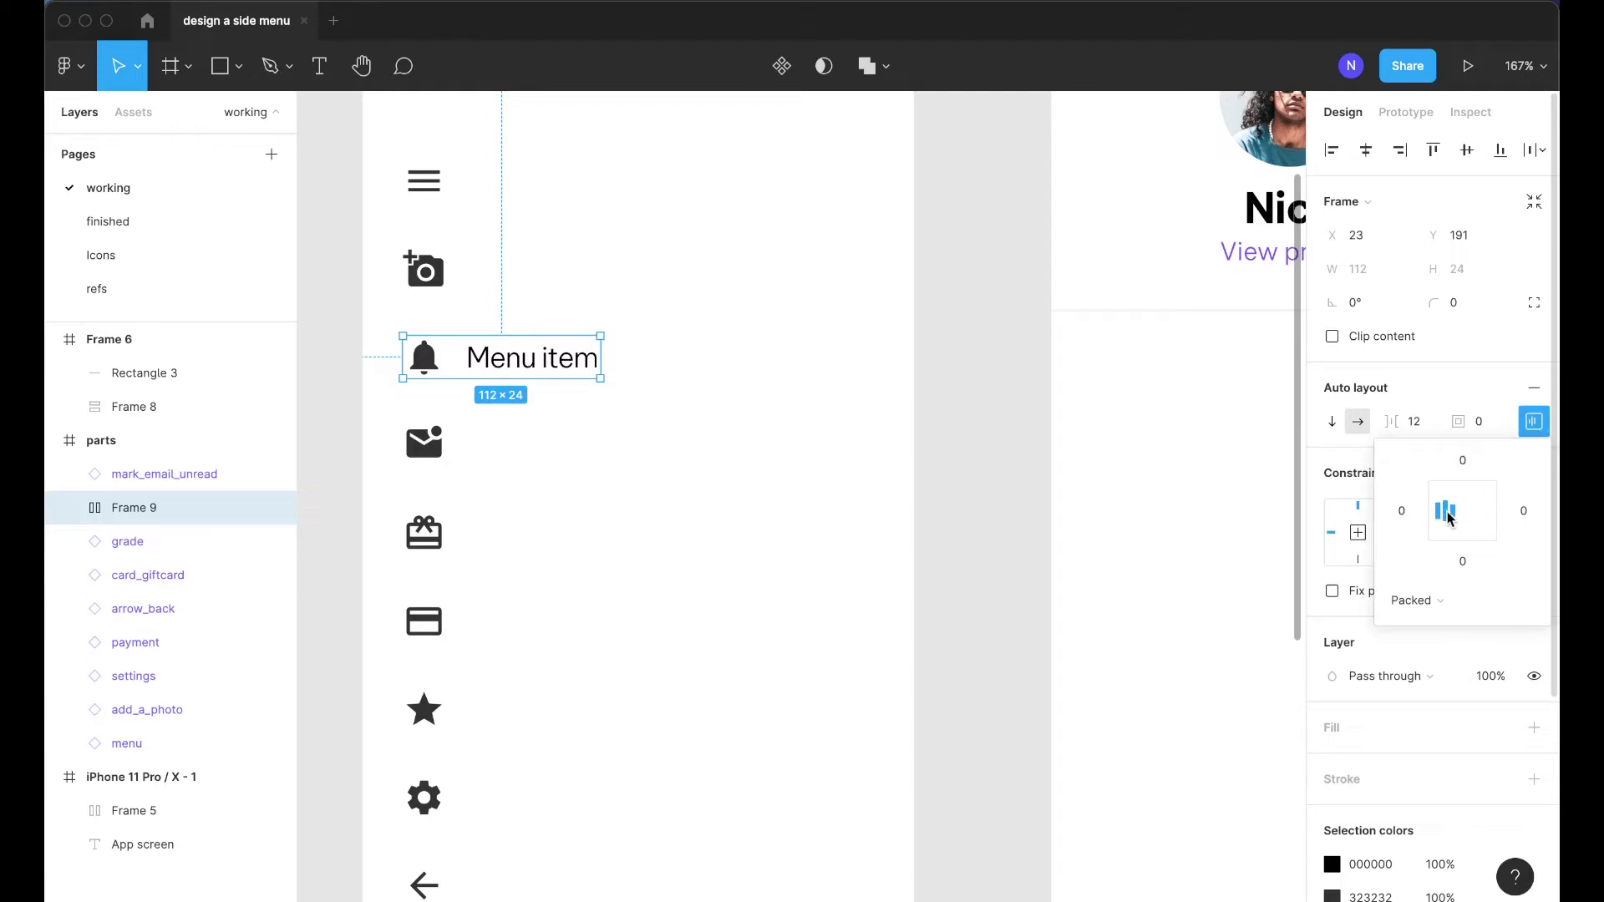
{"action": "left_click", "coordinate": [947, 387]}
{"action": "scroll", "coordinate": [947, 387], "scroll_direction": "down", "scroll_amount": 2}
Move the Menu item row into Frame 6 at X 16, Y 226, 24 below the divider
{"action": "scroll", "coordinate": [946, 387], "scroll_direction": "right", "scroll_amount": 3}
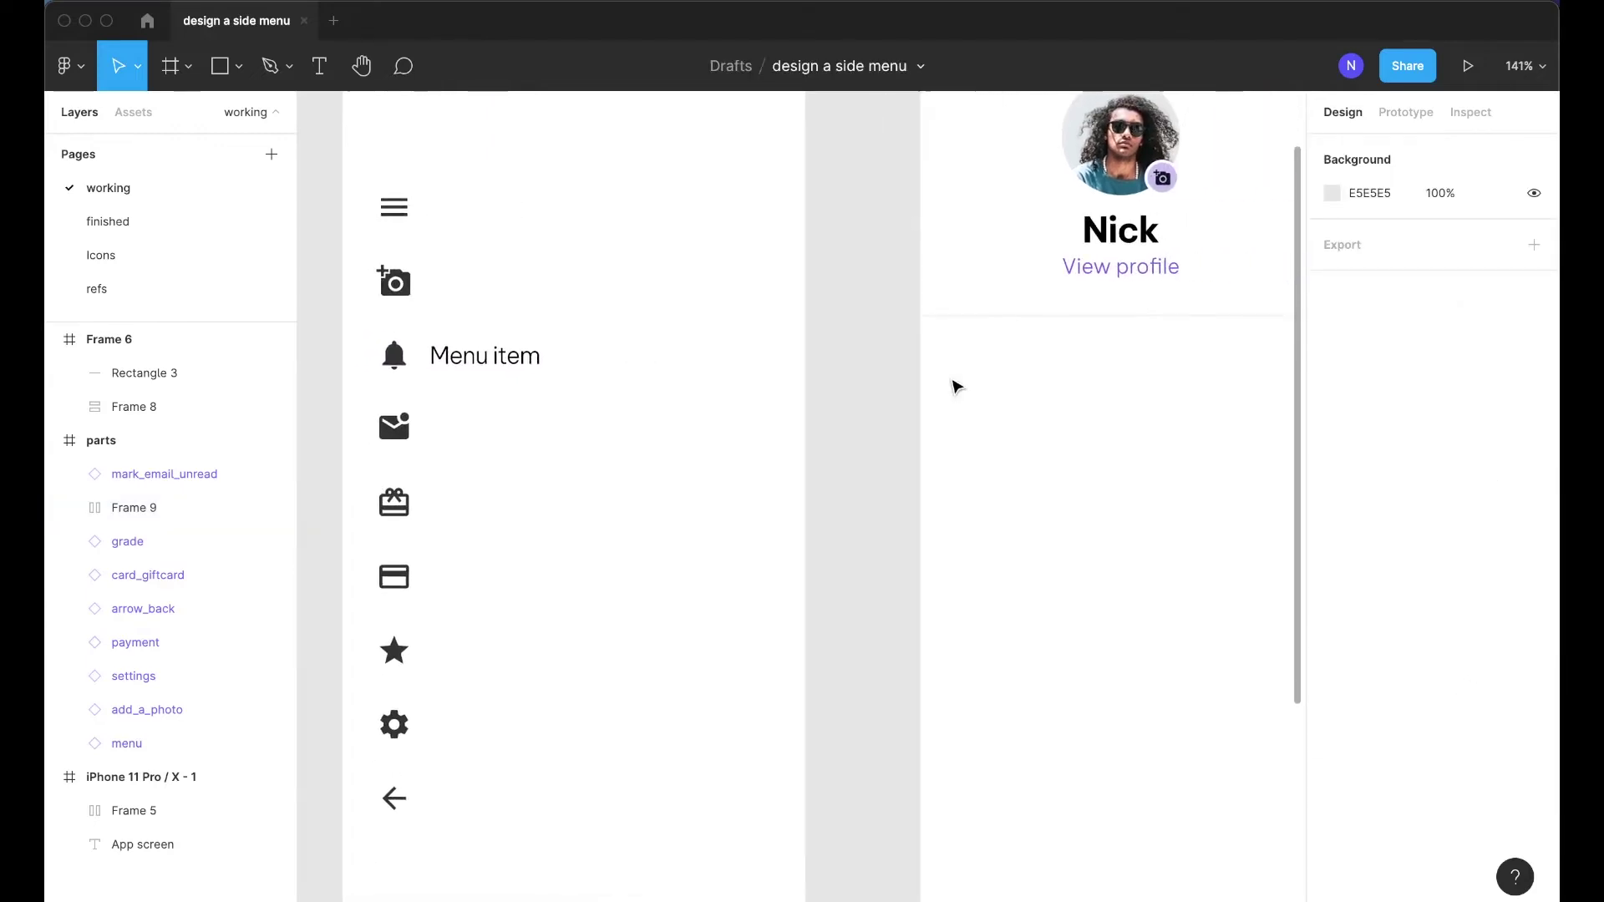
{"action": "left_click", "coordinate": [452, 351]}
{"action": "left_click_drag", "start_coordinate": [428, 356], "coordinate": [995, 403]}
{"action": "scroll", "coordinate": [997, 401], "scroll_direction": "right", "scroll_amount": 2}
{"action": "scroll", "coordinate": [997, 401], "scroll_direction": "up", "scroll_amount": 4}
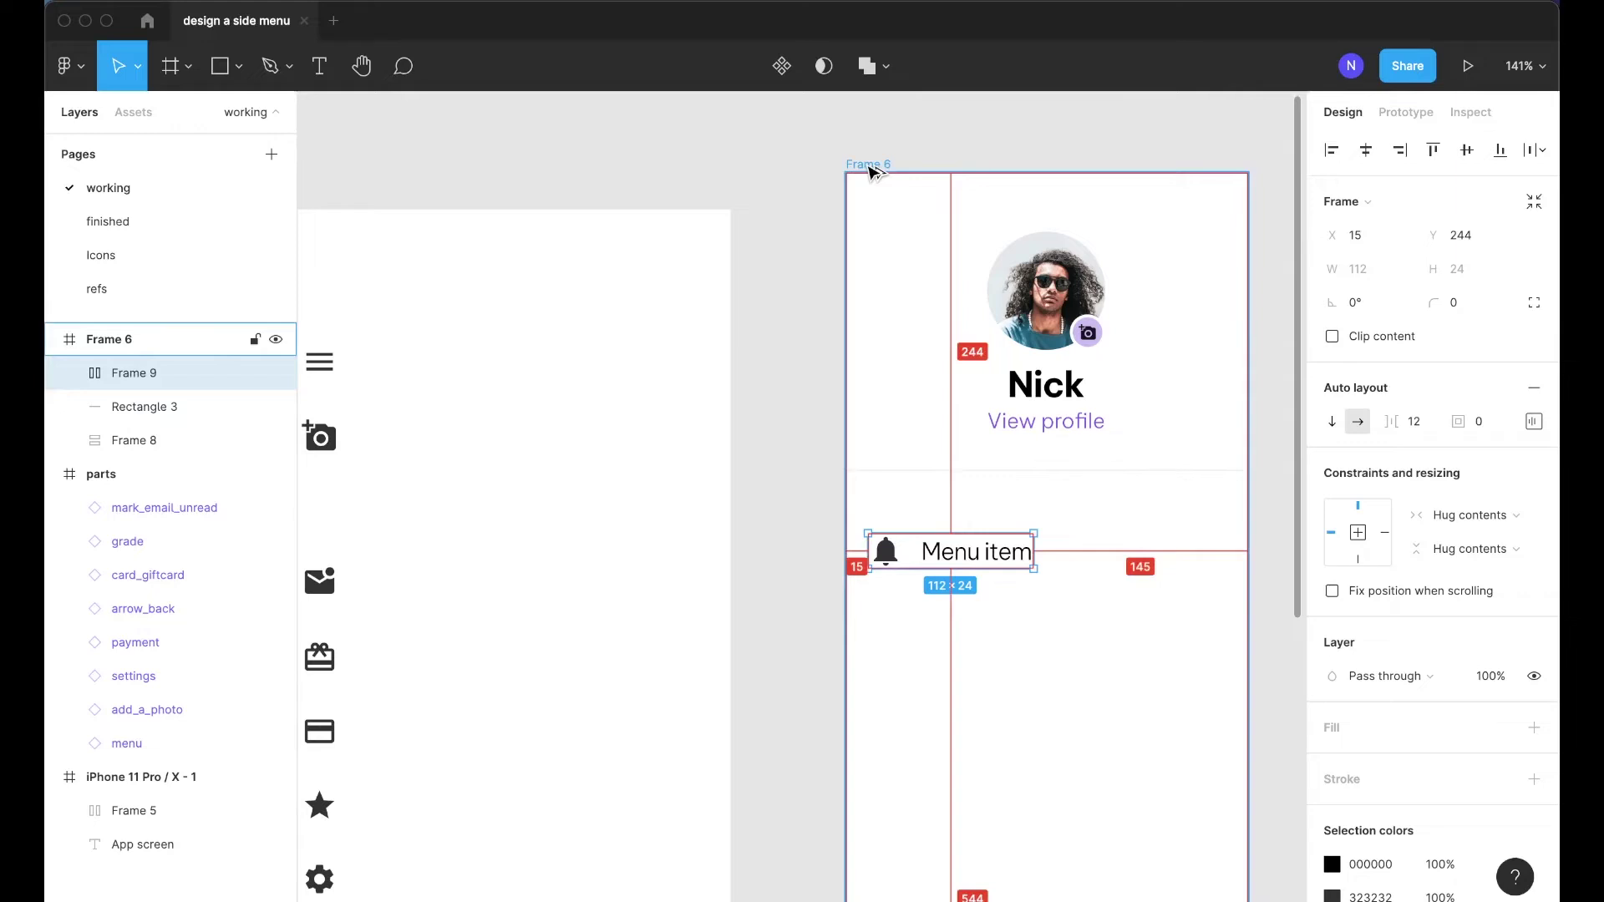
{"action": "key", "text": "Right"}
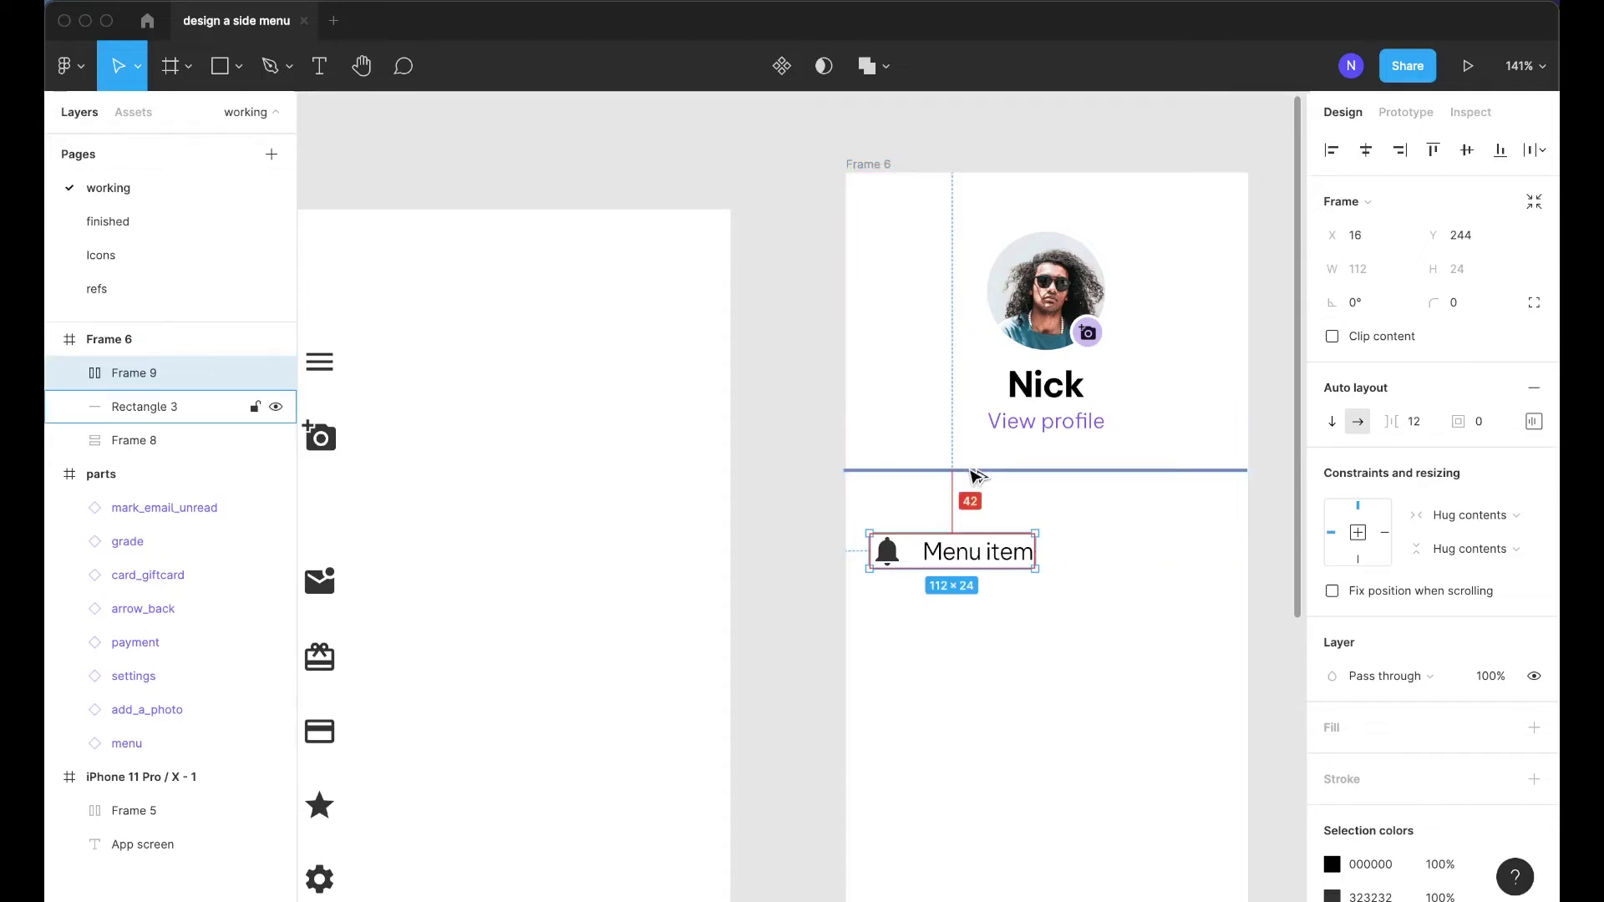
{"action": "key", "text": "Up"}
{"action": "key", "text": "Up"}
{"action": "key", "text": "Up"}
{"action": "key", "text": "Up"}
{"action": "key", "text": "Up"}
{"action": "key", "text": "Up"}
{"action": "key", "text": "Up"}
{"action": "key", "text": "Up"}
{"action": "key", "text": "Up"}
{"action": "key", "text": "Up"}
{"action": "key", "text": "Up"}
{"action": "key", "text": "Up"}
{"action": "key", "text": "Up"}
{"action": "key", "text": "Up"}
{"action": "key", "text": "Up"}
{"action": "key", "text": "Up"}
{"action": "key", "text": "Up"}
{"action": "key", "text": "Up"}
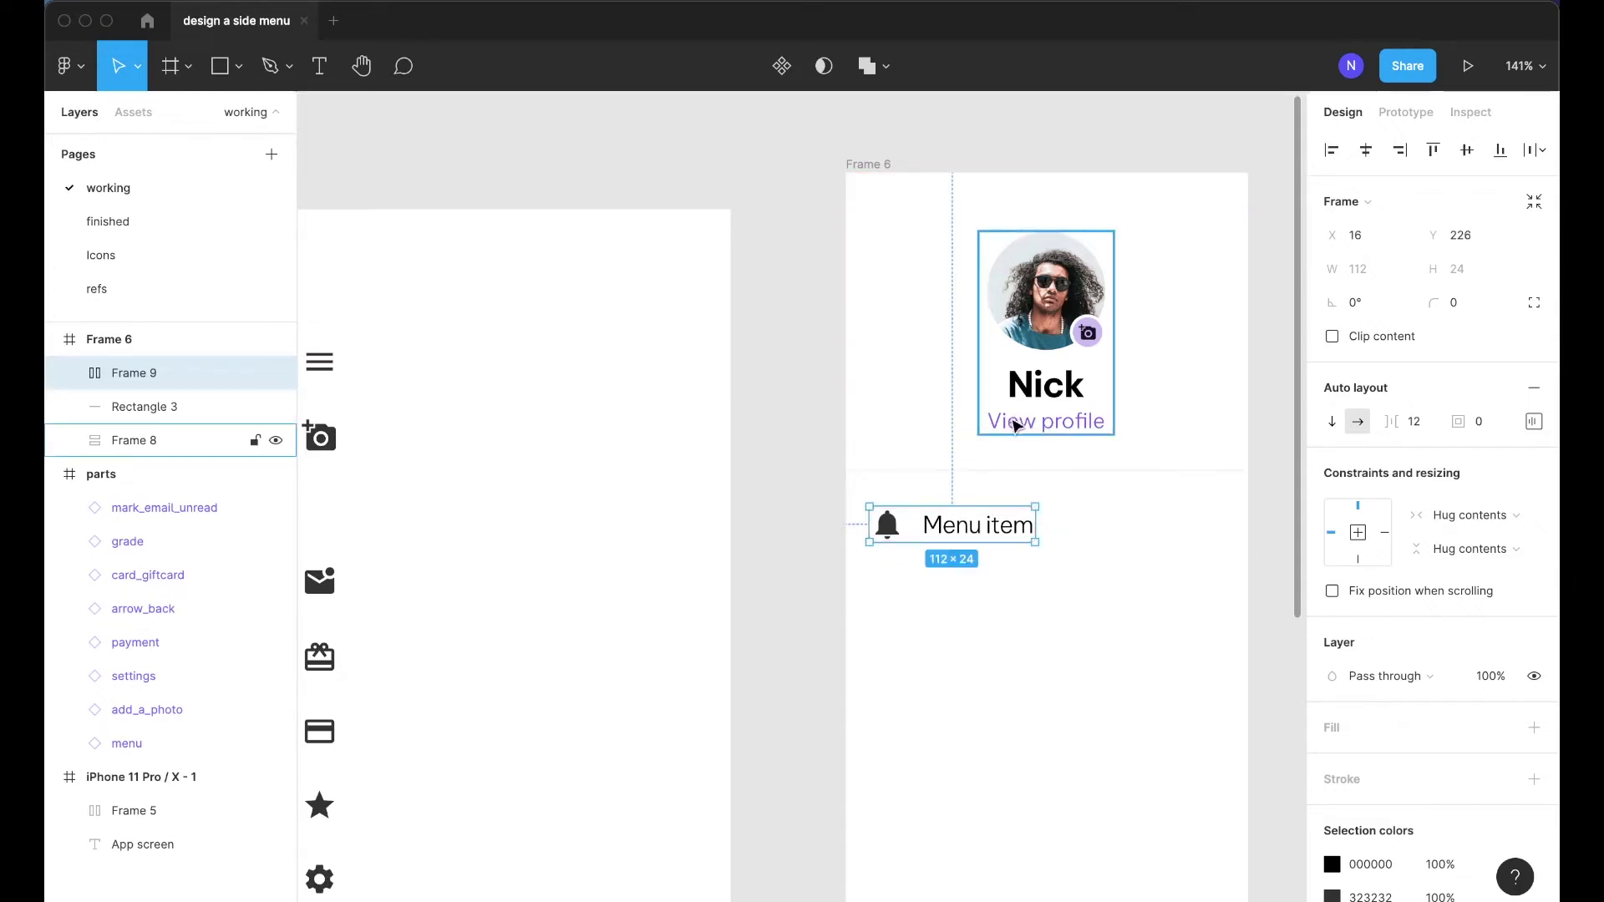
{"action": "left_click", "coordinate": [971, 470]}
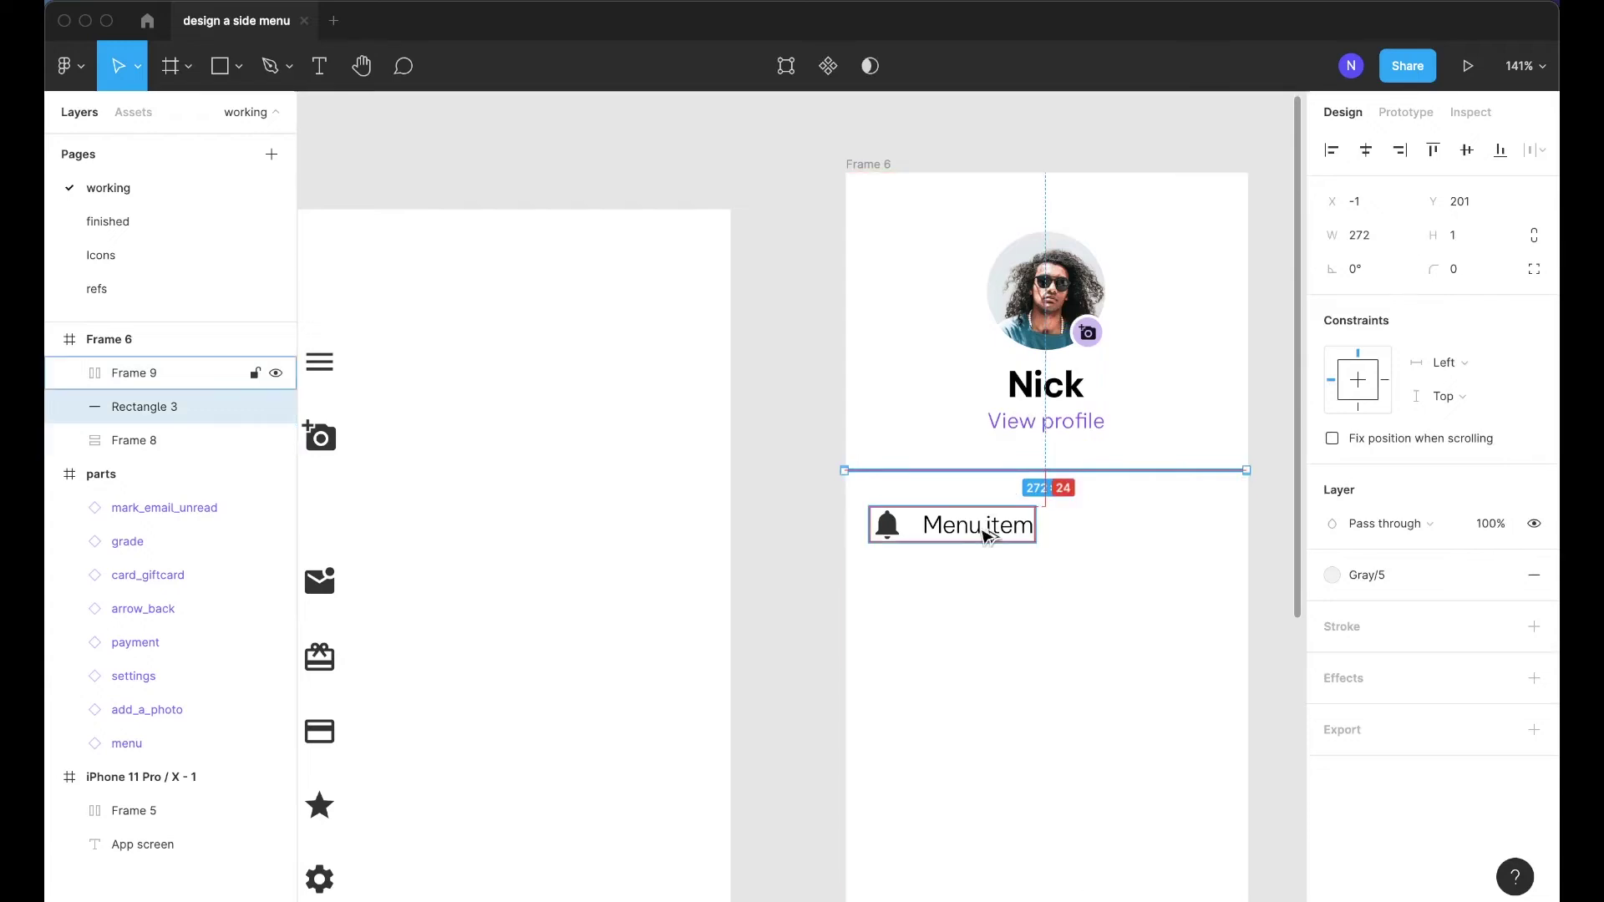
{"action": "key", "text": "Escape"}
{"action": "scroll", "coordinate": [925, 398], "scroll_direction": "down", "scroll_amount": 3}
Duplicate the Menu item row just below the original
{"action": "left_click", "coordinate": [925, 398]}
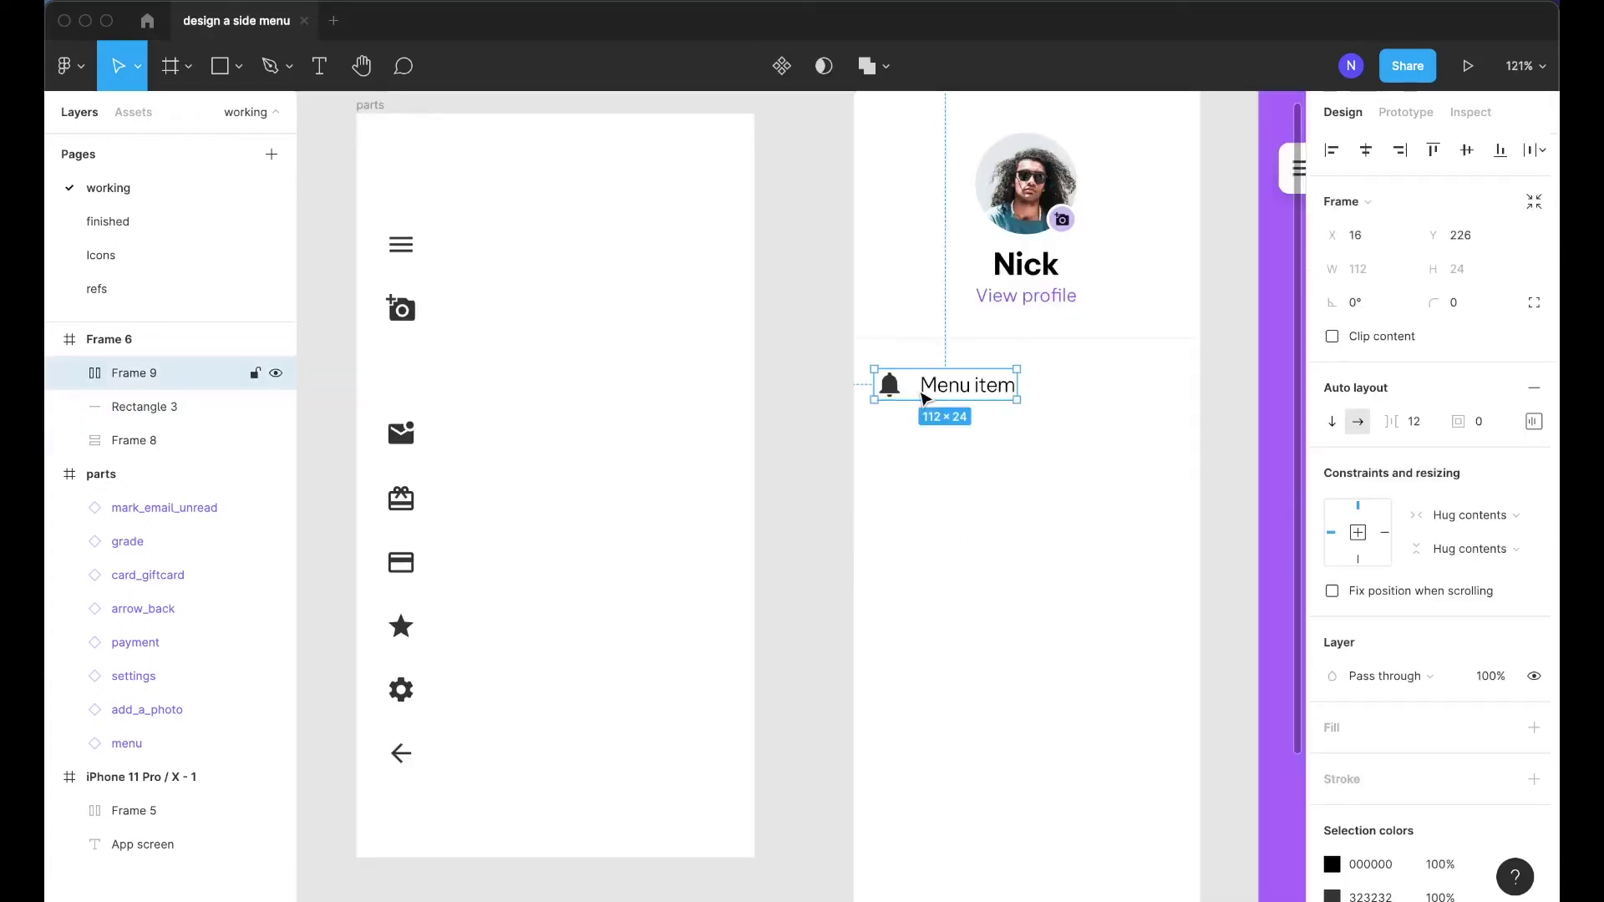
{"action": "left_click_drag", "start_coordinate": [965, 388], "coordinate": [960, 445]}
{"action": "scroll", "coordinate": [961, 445], "scroll_direction": "down", "scroll_amount": 2}
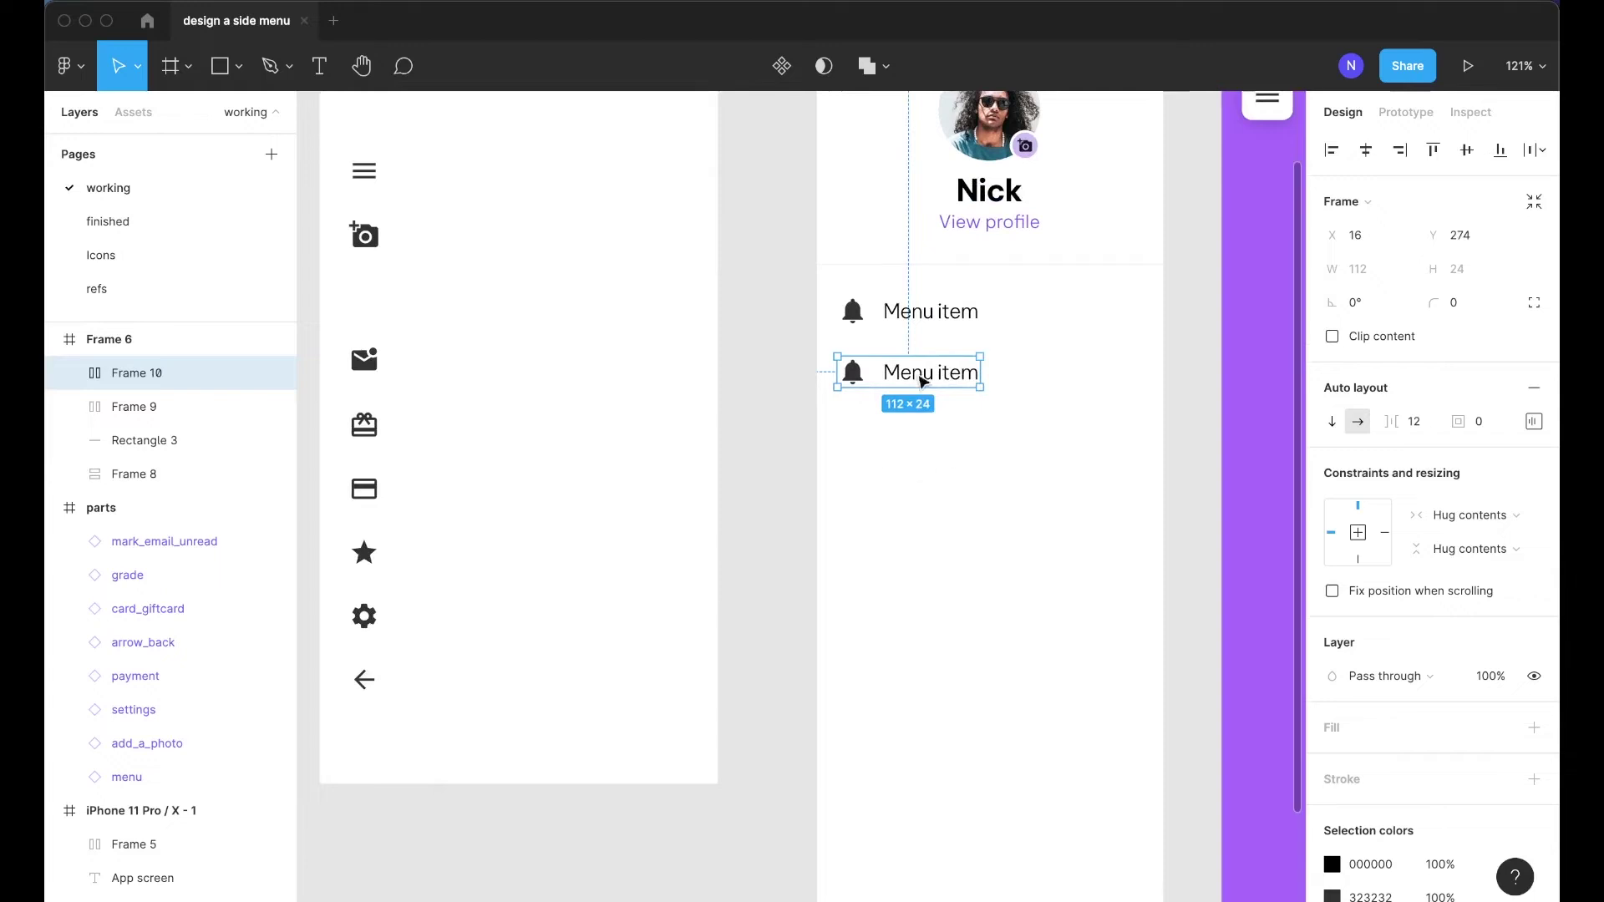
{"action": "scroll", "coordinate": [1066, 432], "scroll_direction": "up", "scroll_amount": 2}
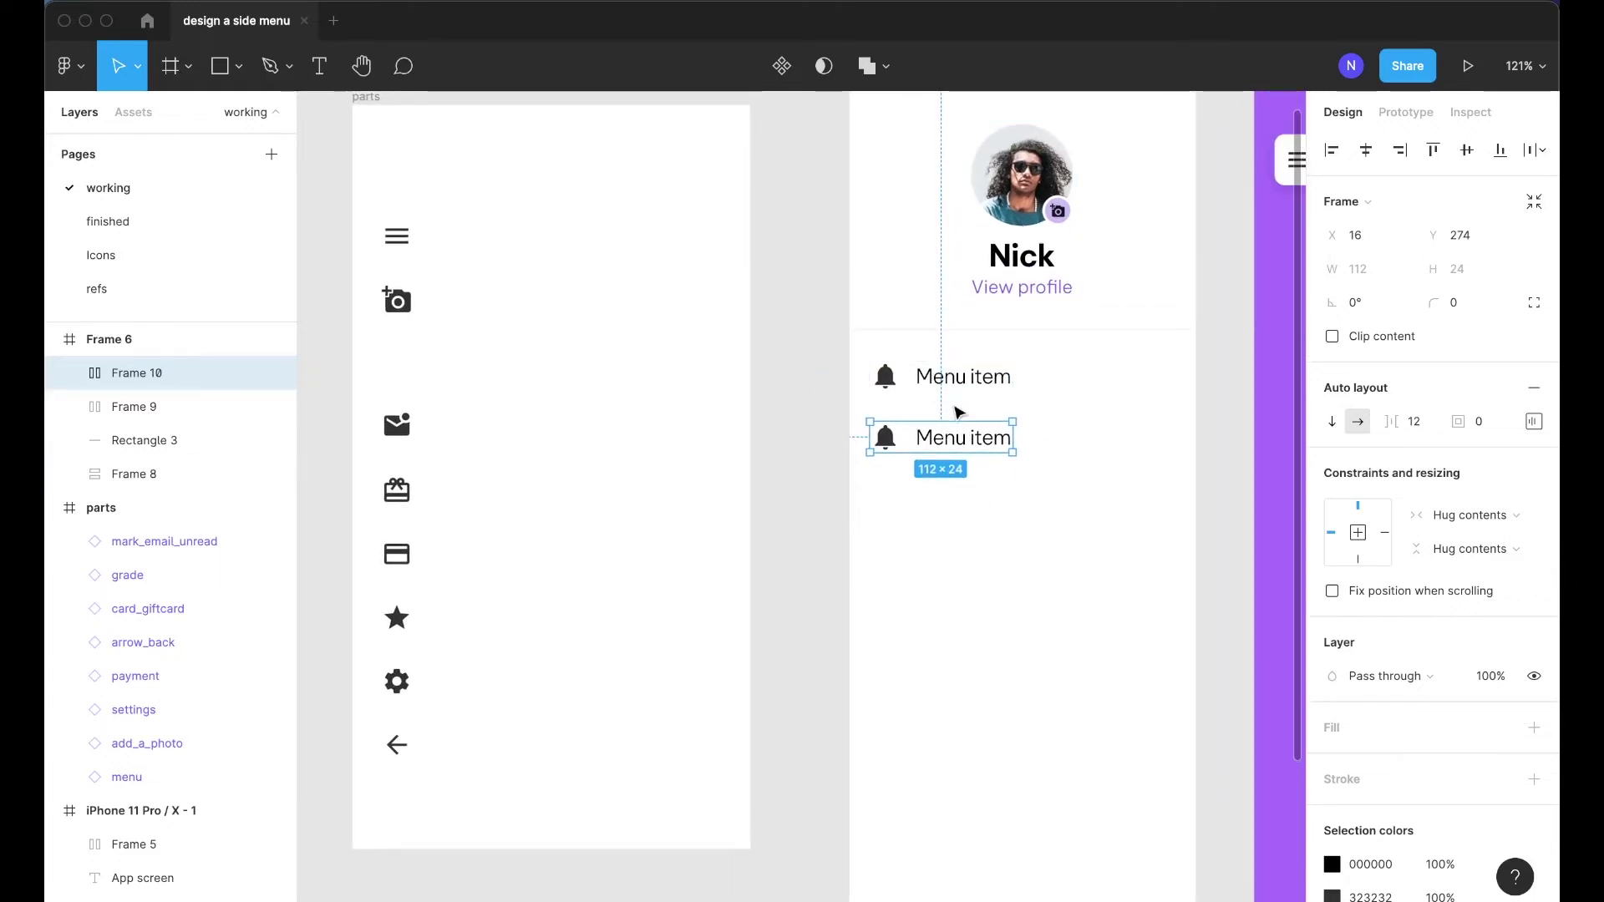
Stack both rows in a vertical auto layout with 24 spacing and select the rows inside
{"action": "left_click", "coordinate": [948, 380], "text": "shift"}
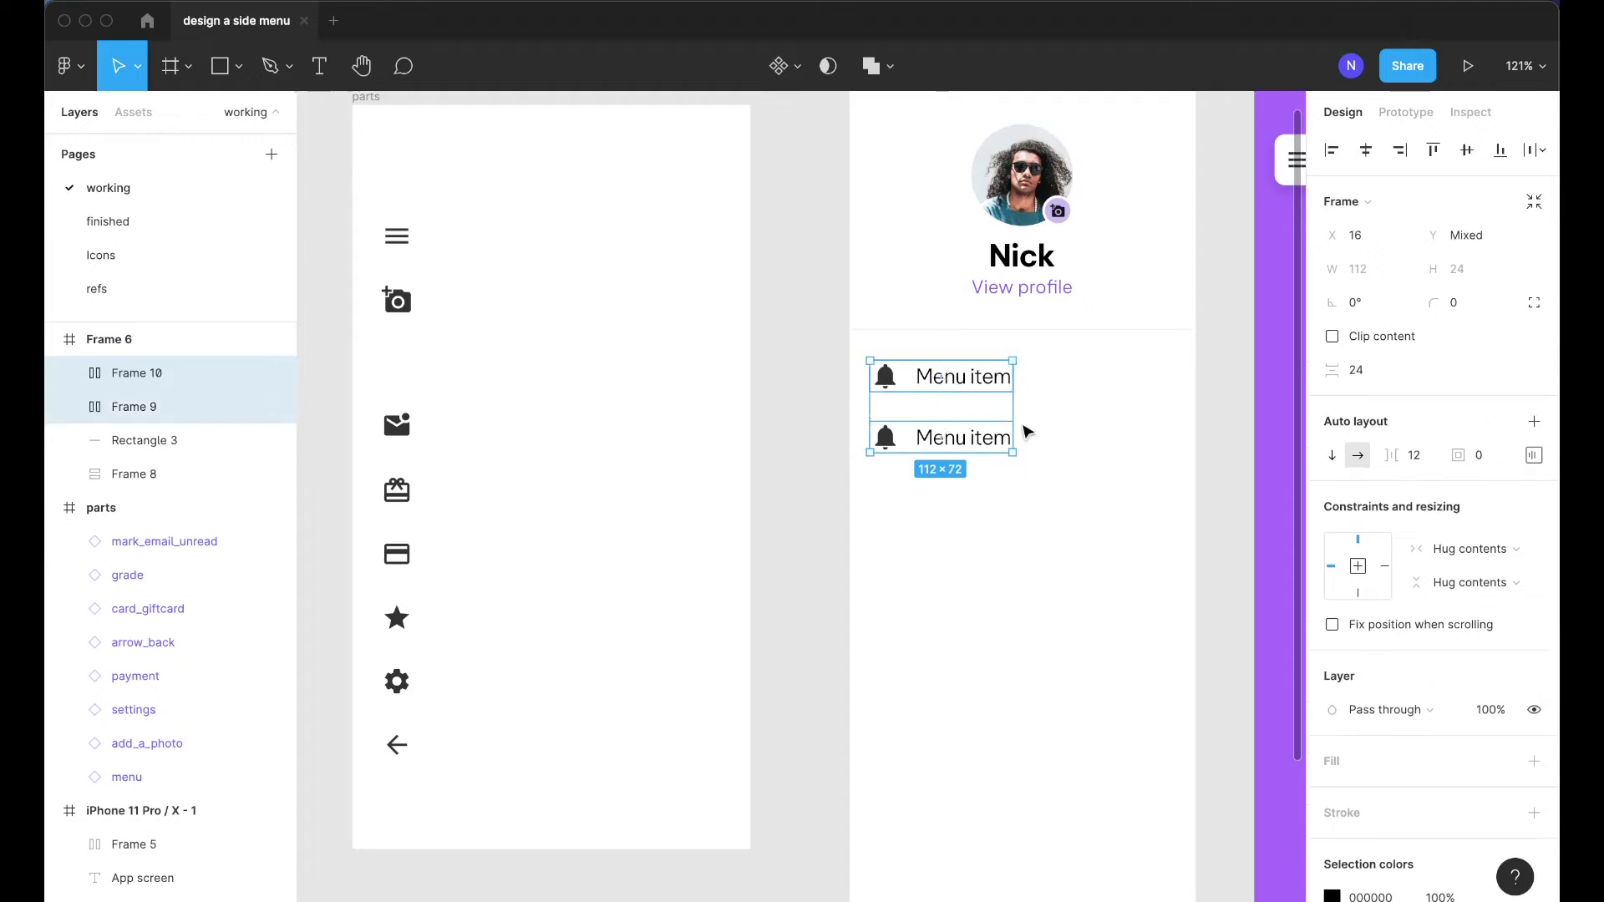
{"action": "key", "text": "shift+a"}
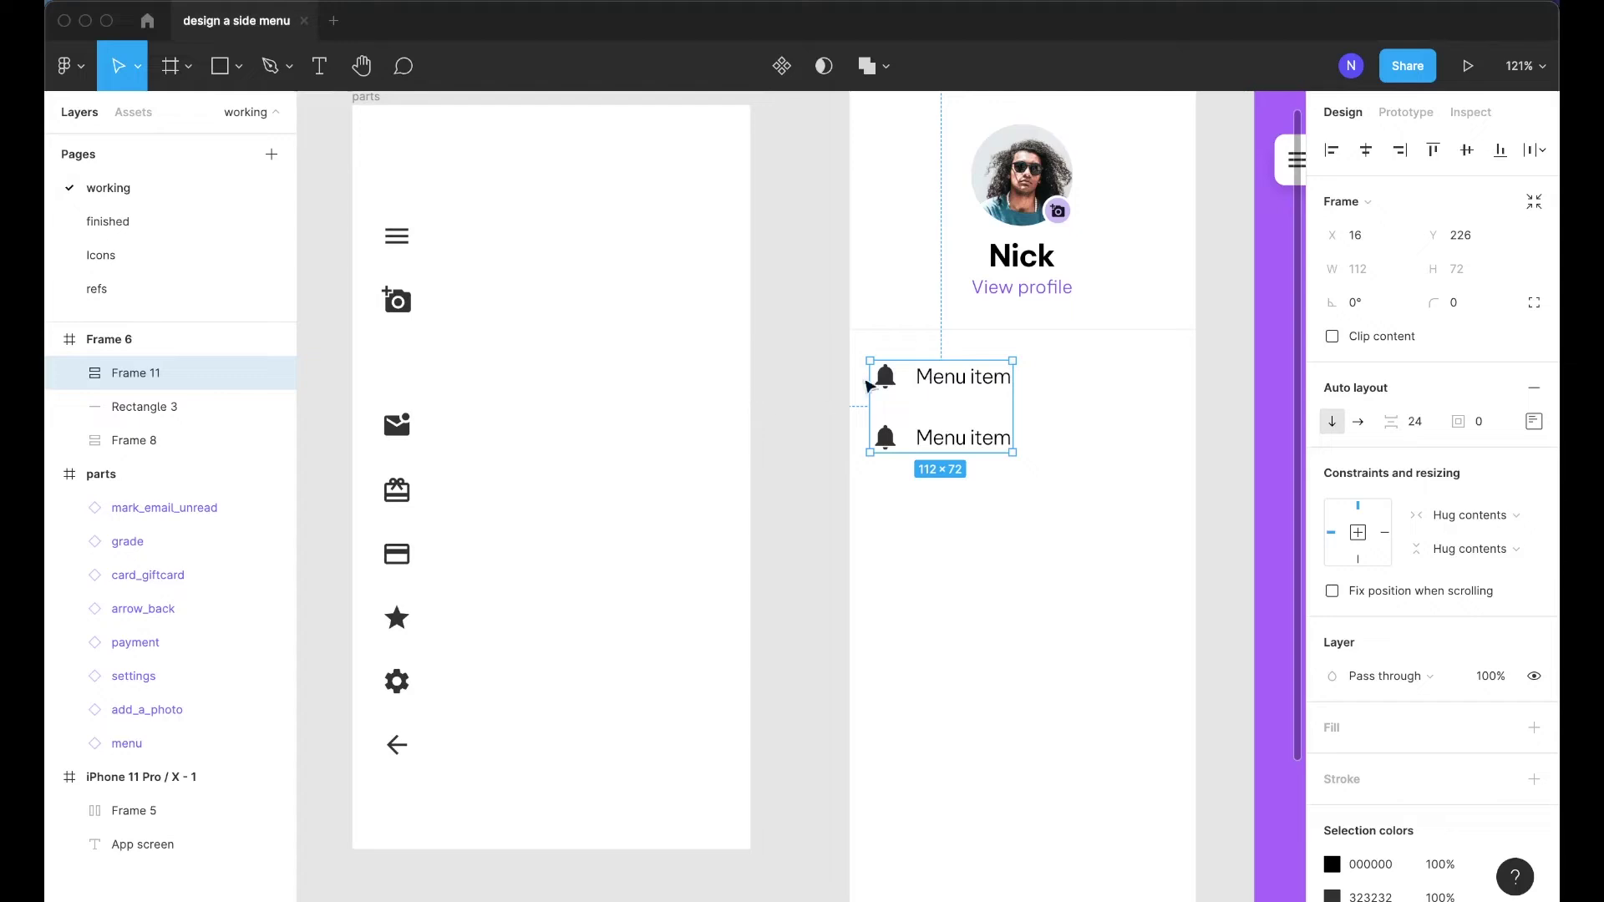
{"action": "key", "text": "Return"}
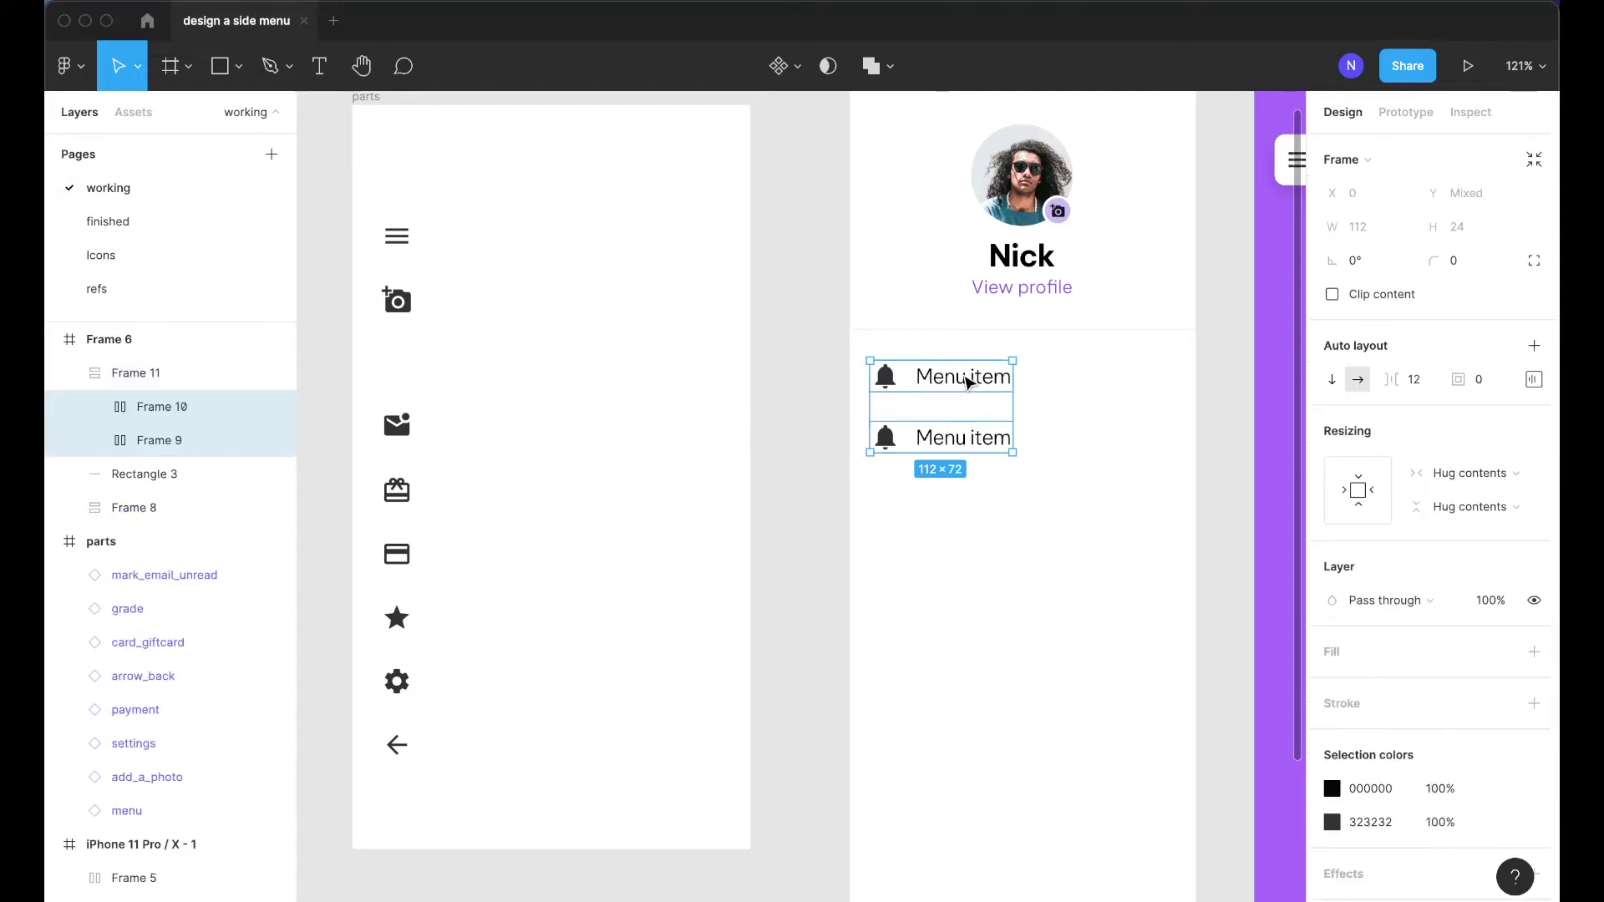
Batch-rename both row layers to 'Menu item'
{"action": "key", "text": "super+r"}
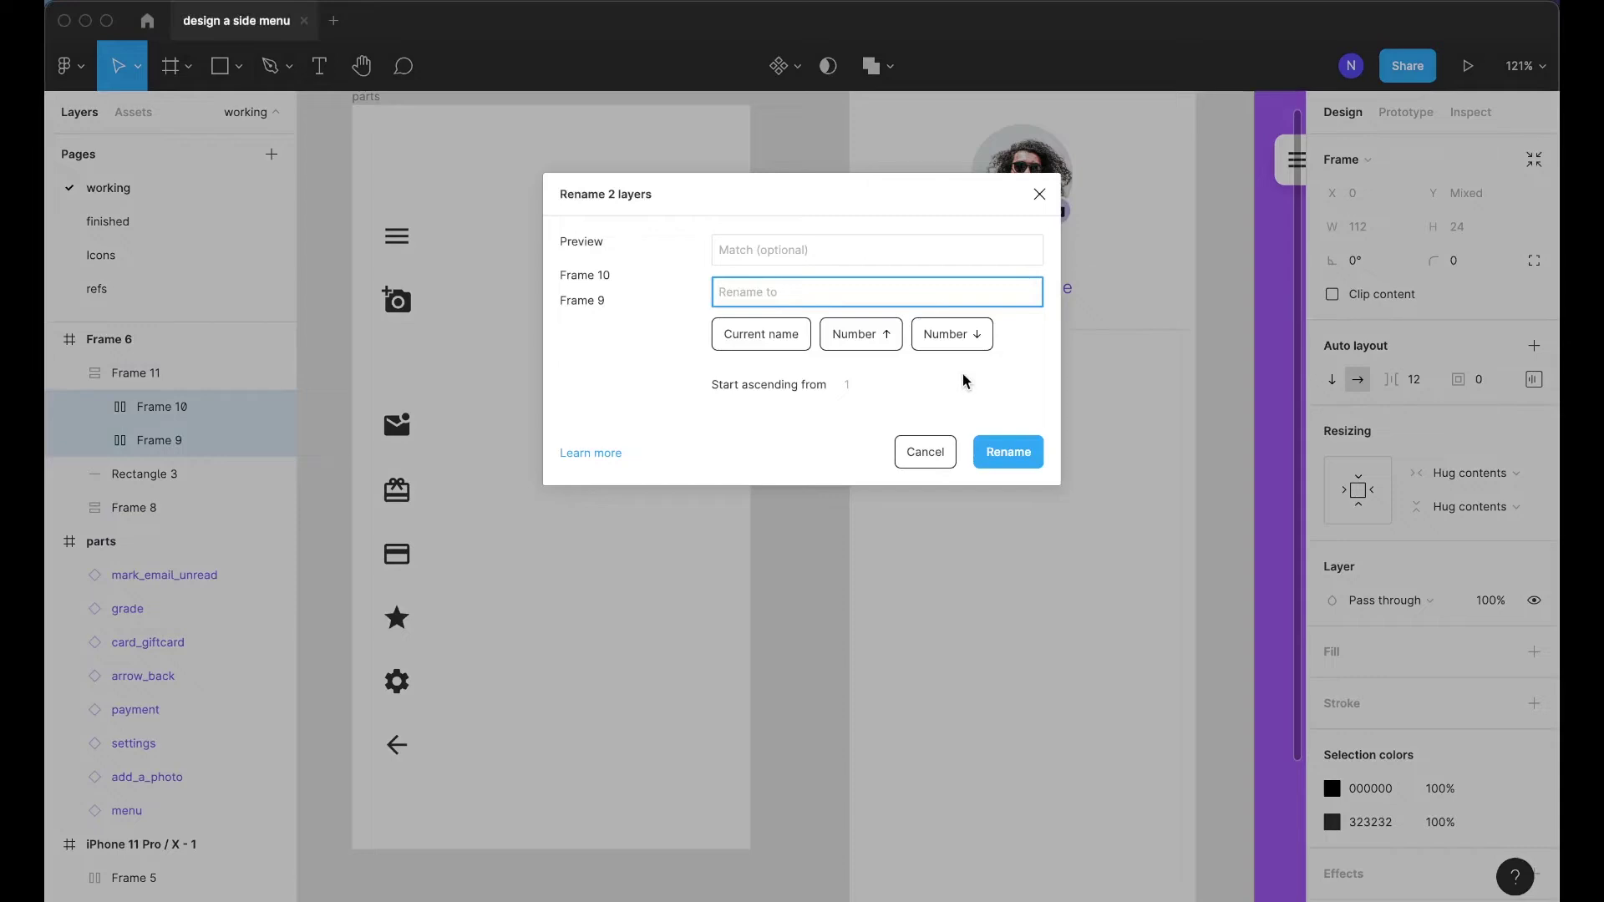
{"action": "type", "text": "Menu item"}
{"action": "key", "text": "Return"}
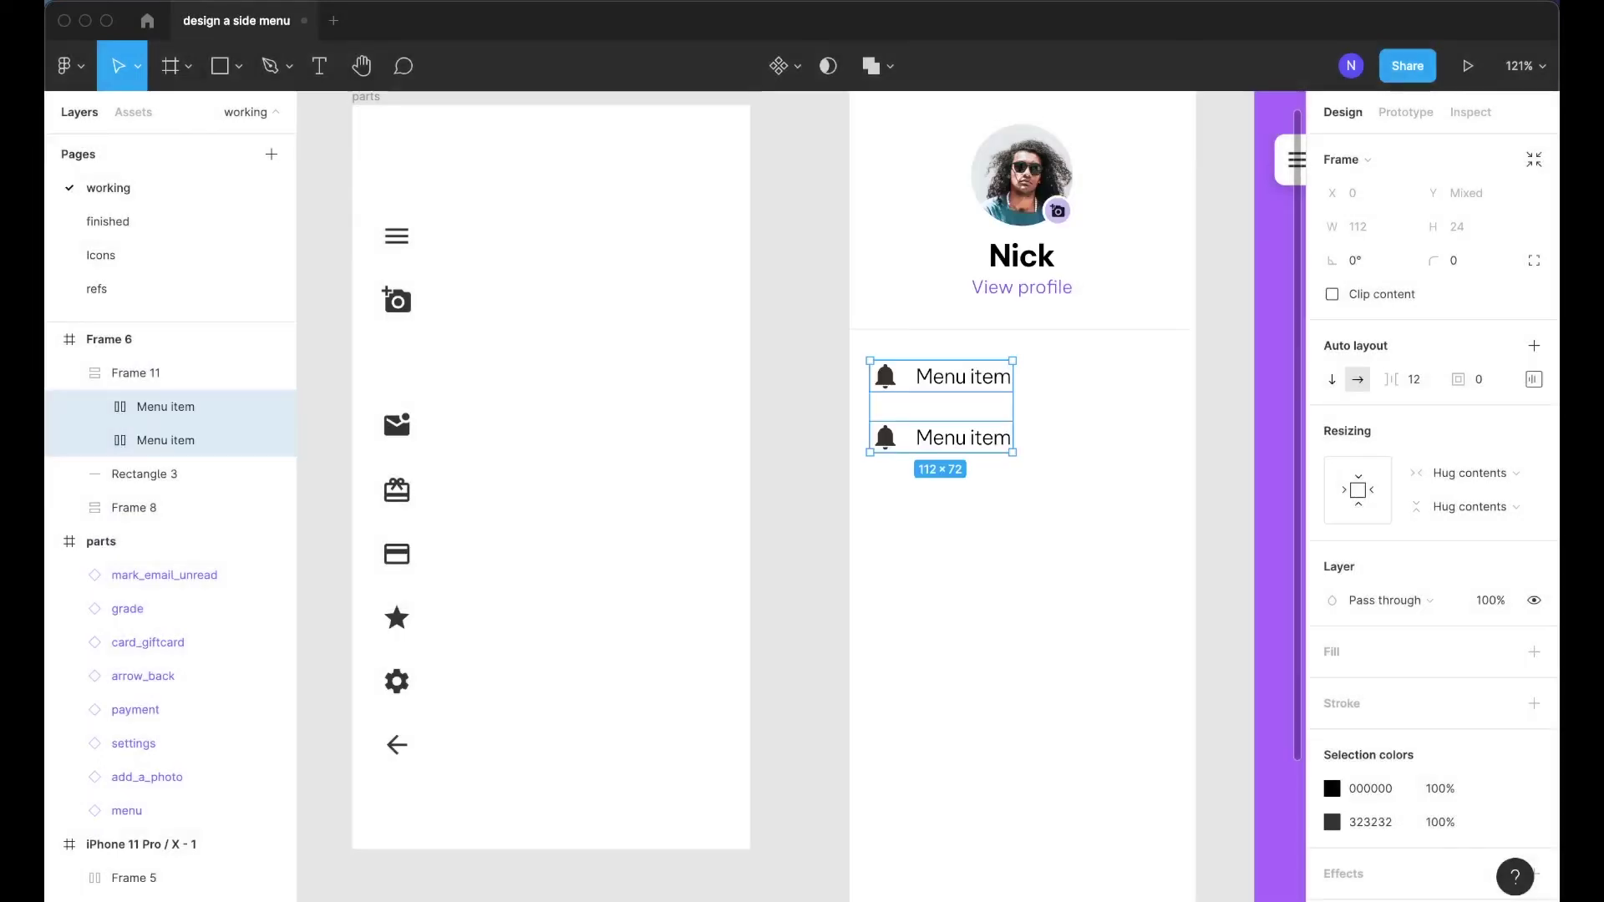
Duplicate the lower row five times to make seven Menu item rows
{"action": "left_click", "coordinate": [796, 437]}
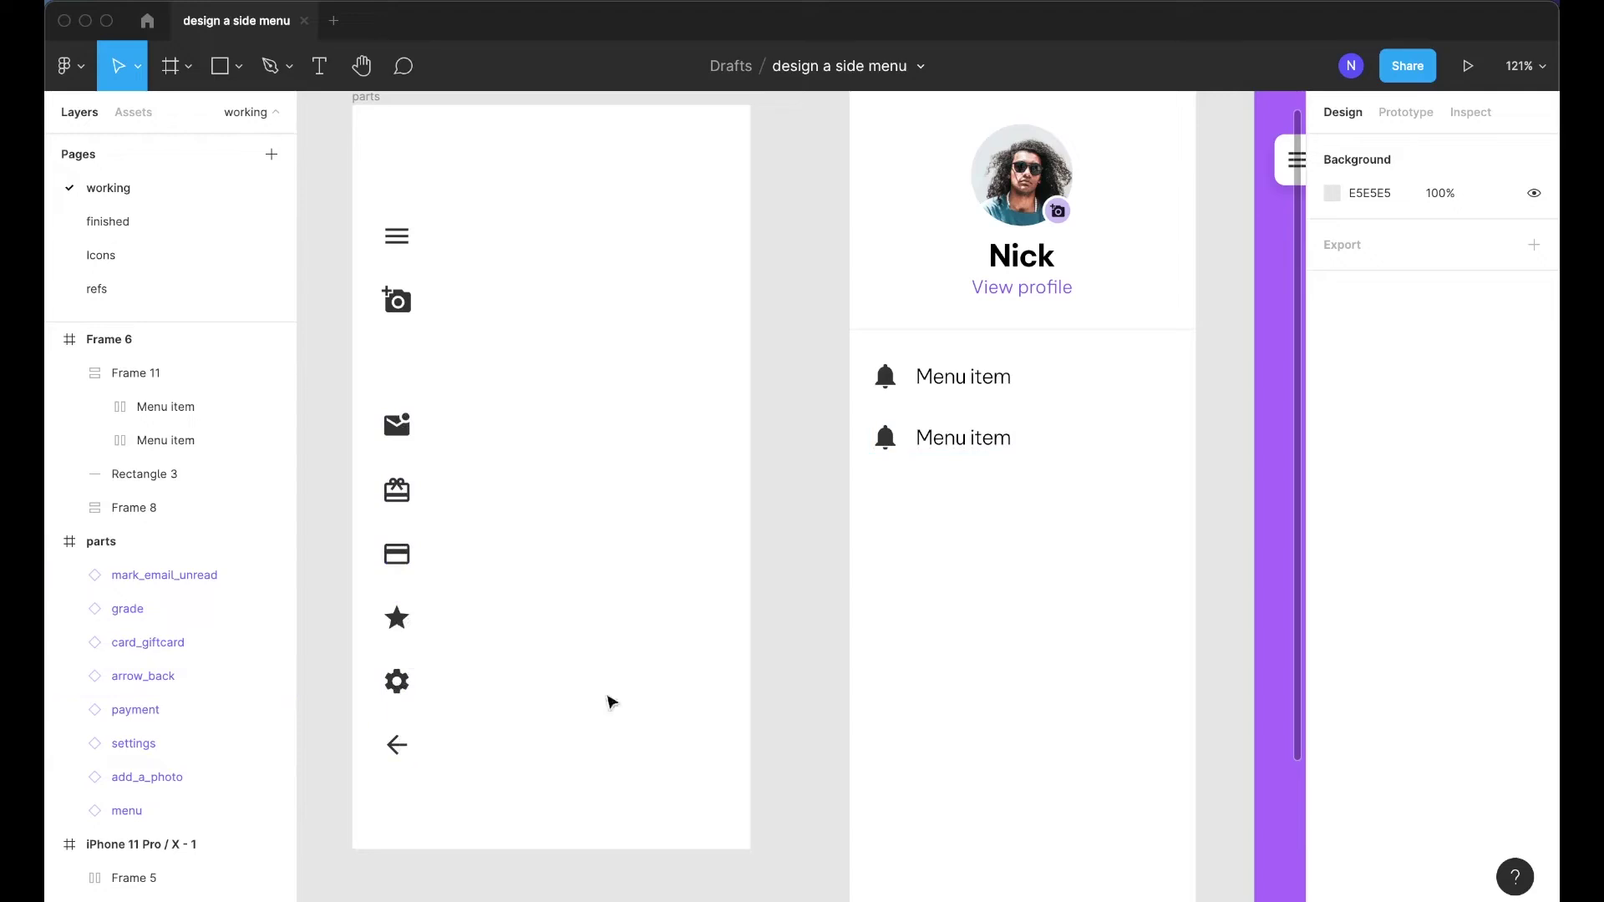
{"action": "double_click", "coordinate": [929, 441]}
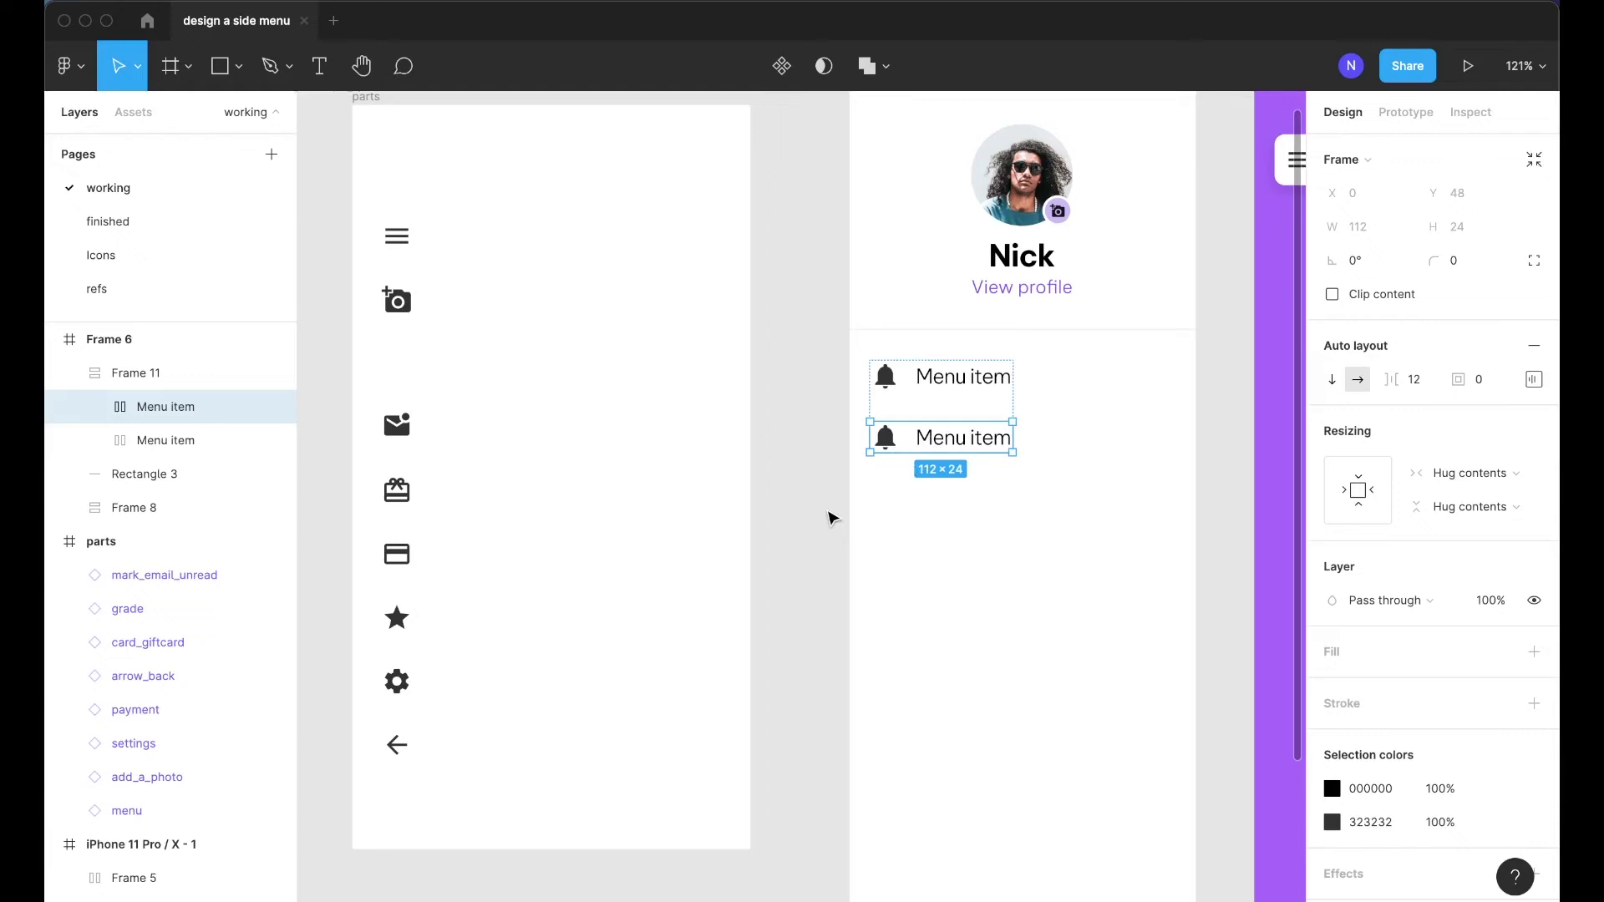
{"action": "key", "text": "super+d"}
{"action": "key", "text": "super+d"}
{"action": "key", "text": "super+d"}
{"action": "key", "text": "super+d"}
{"action": "key", "text": "super+d"}
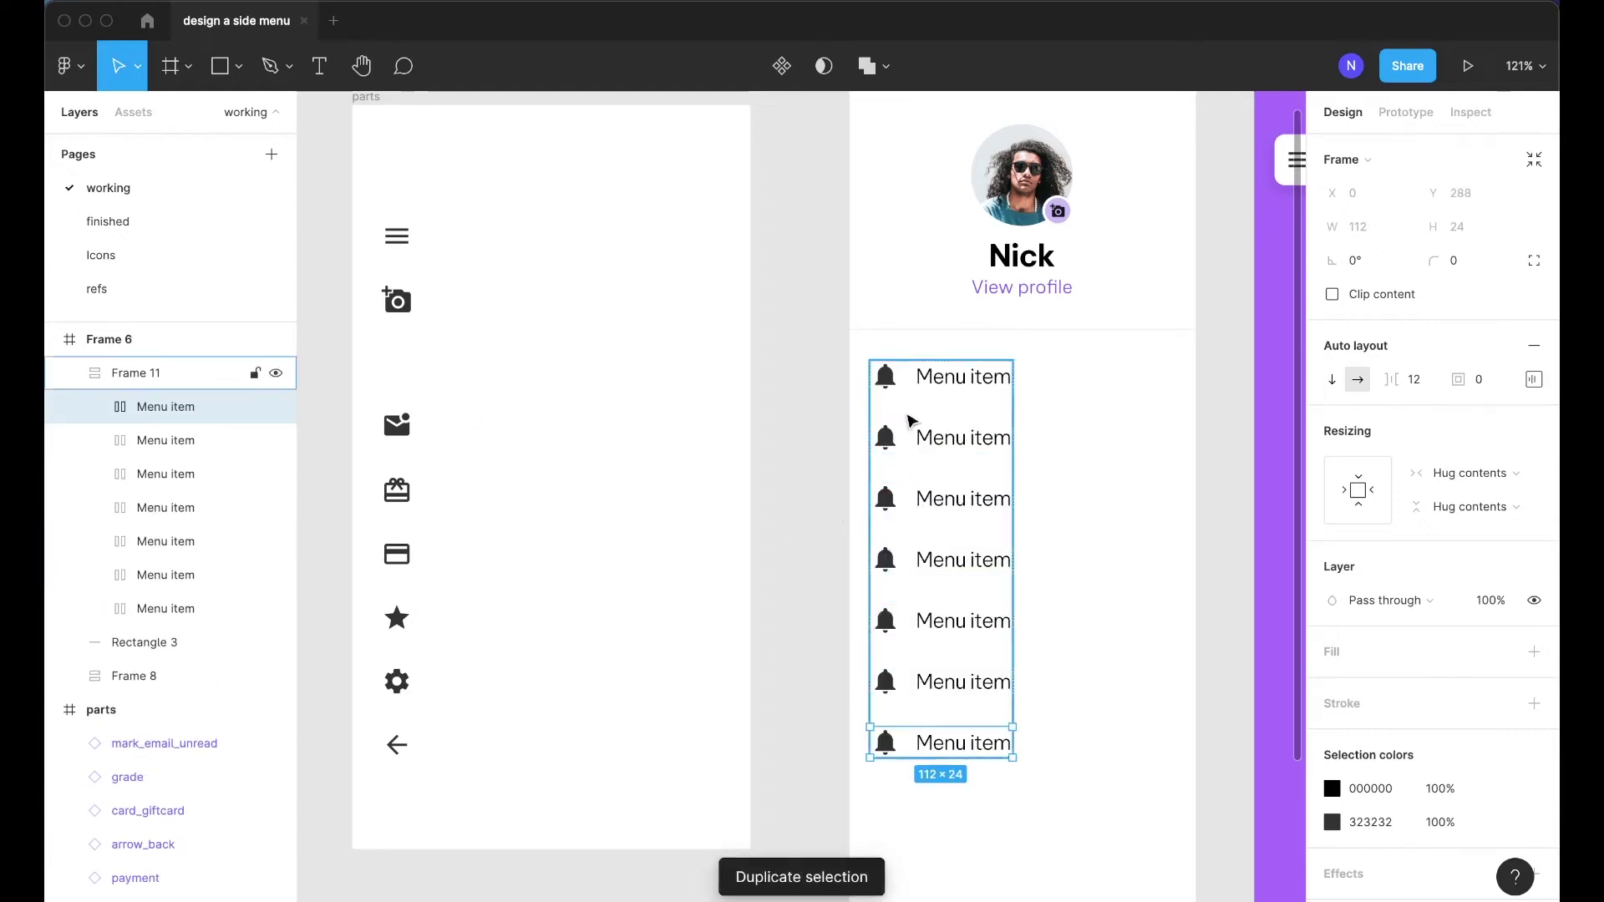
Replace the second row's bell with the unread-mail icon
{"action": "left_click", "coordinate": [838, 376]}
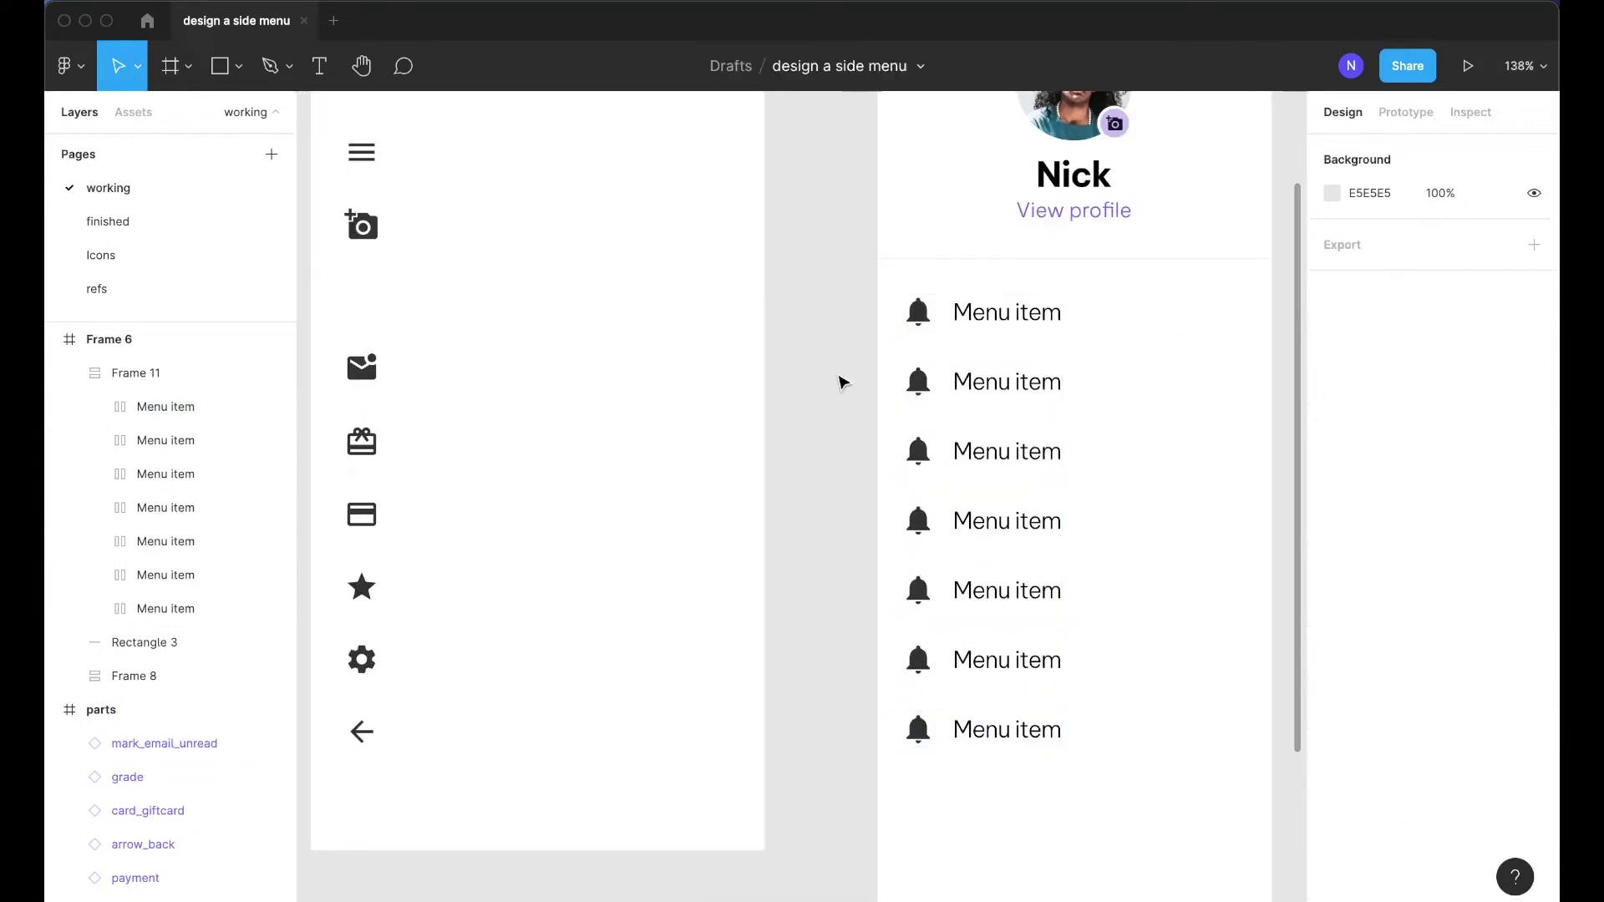
{"action": "scroll", "coordinate": [838, 376], "scroll_direction": "up", "scroll_amount": 2}
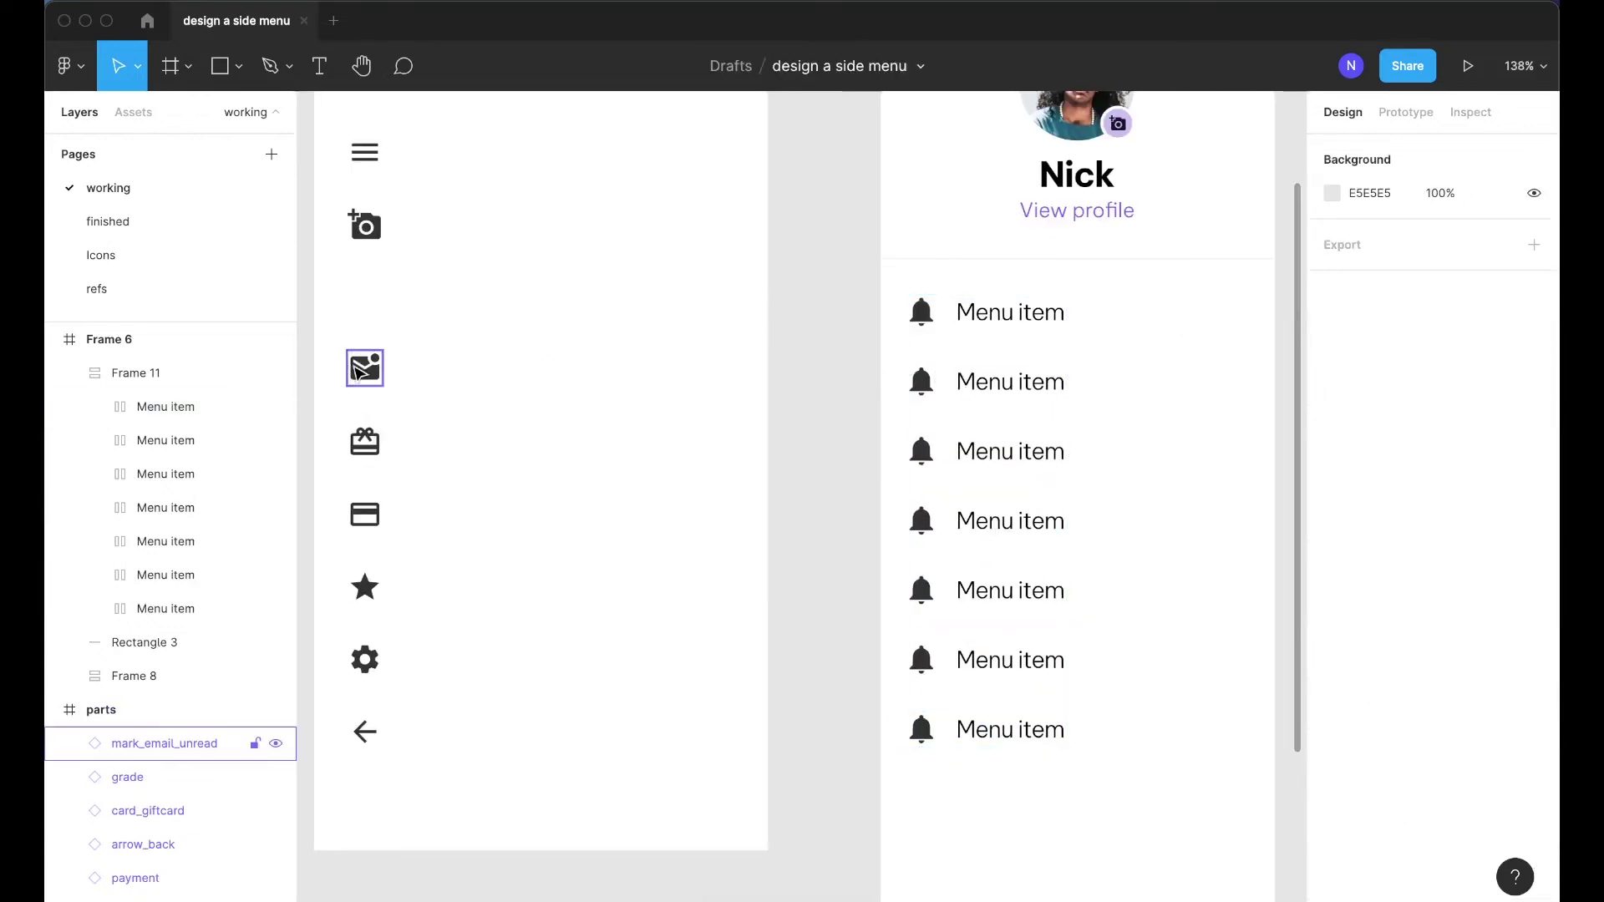
{"action": "left_click_drag", "start_coordinate": [364, 374], "coordinate": [929, 390]}
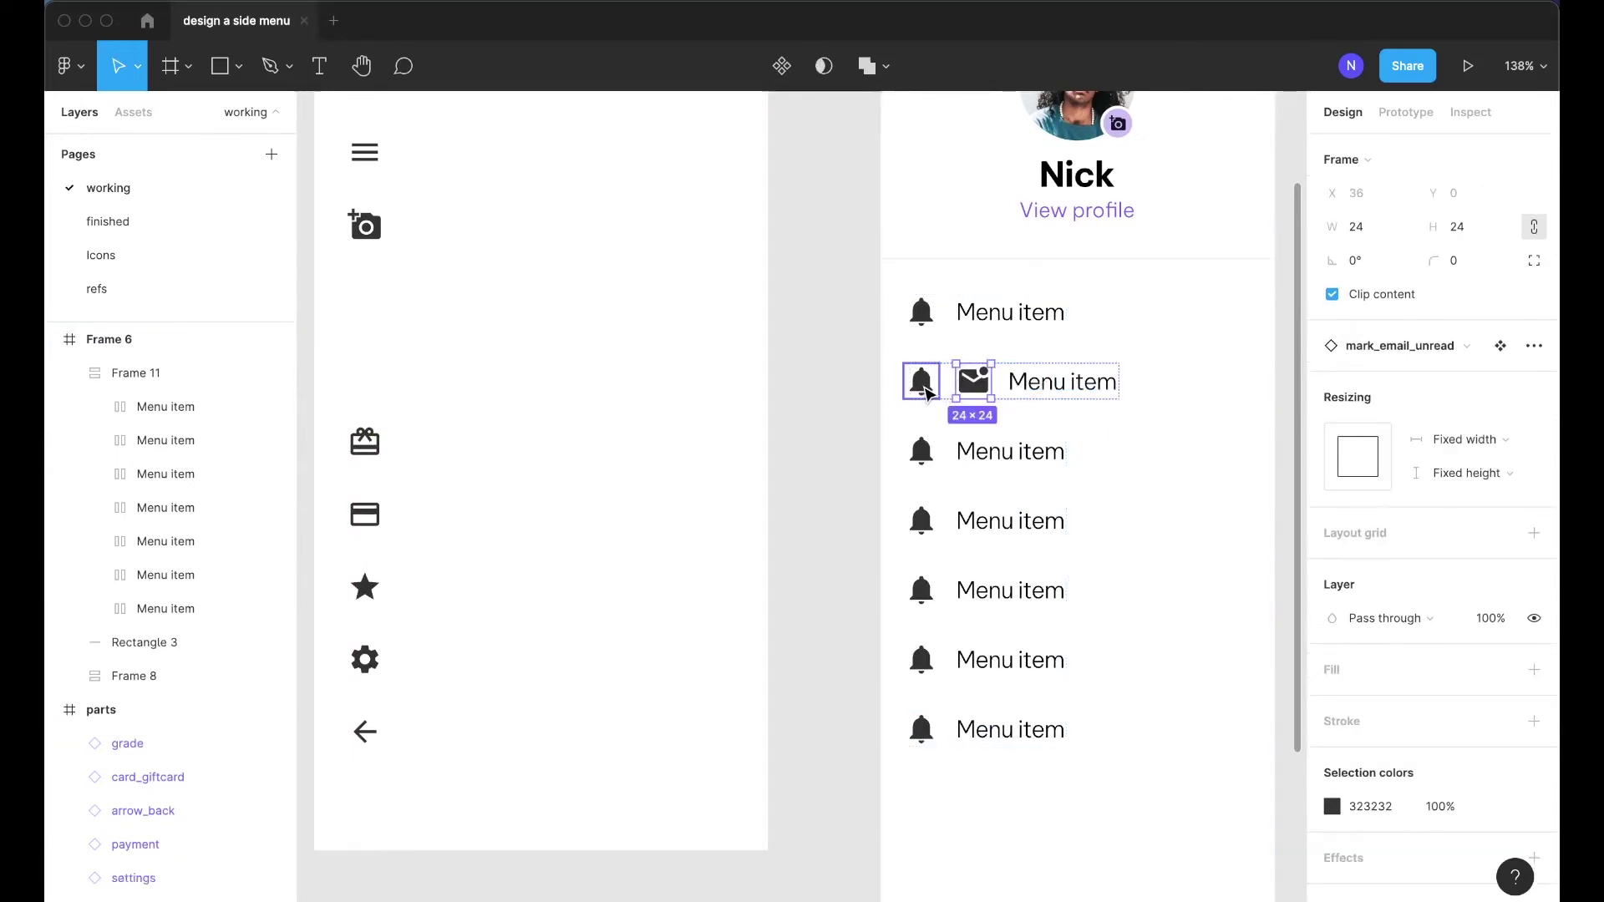
{"action": "left_click", "coordinate": [923, 384]}
{"action": "key", "text": "Delete"}
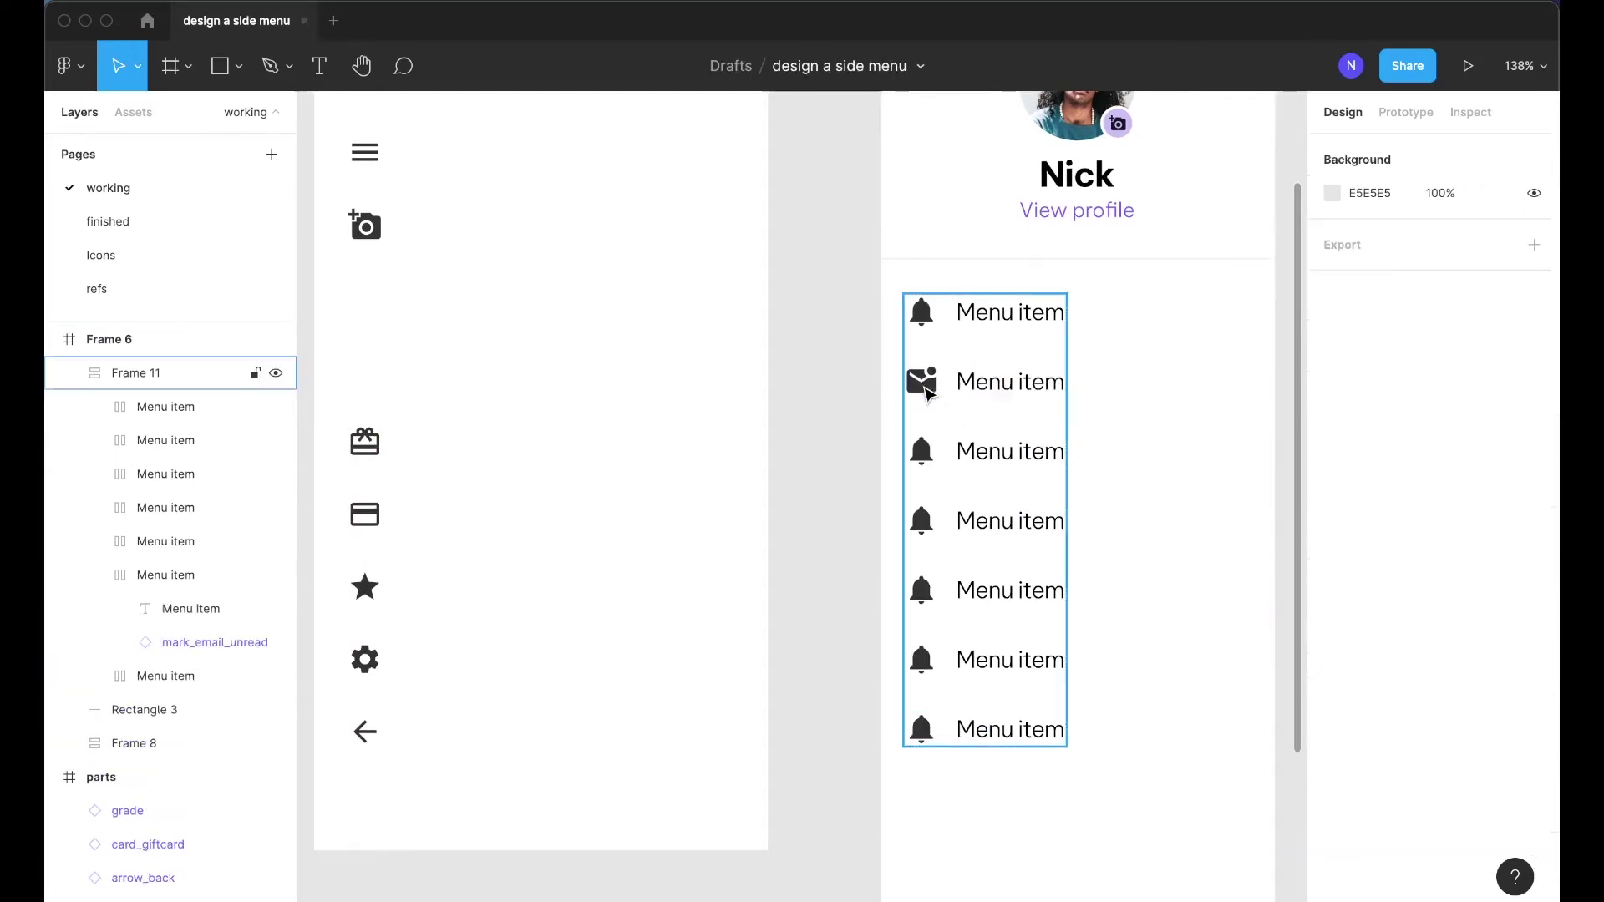
Swap the third row's bell for the card_giftcard icon
{"action": "left_click", "coordinate": [928, 455]}
{"action": "left_click", "coordinate": [926, 454]}
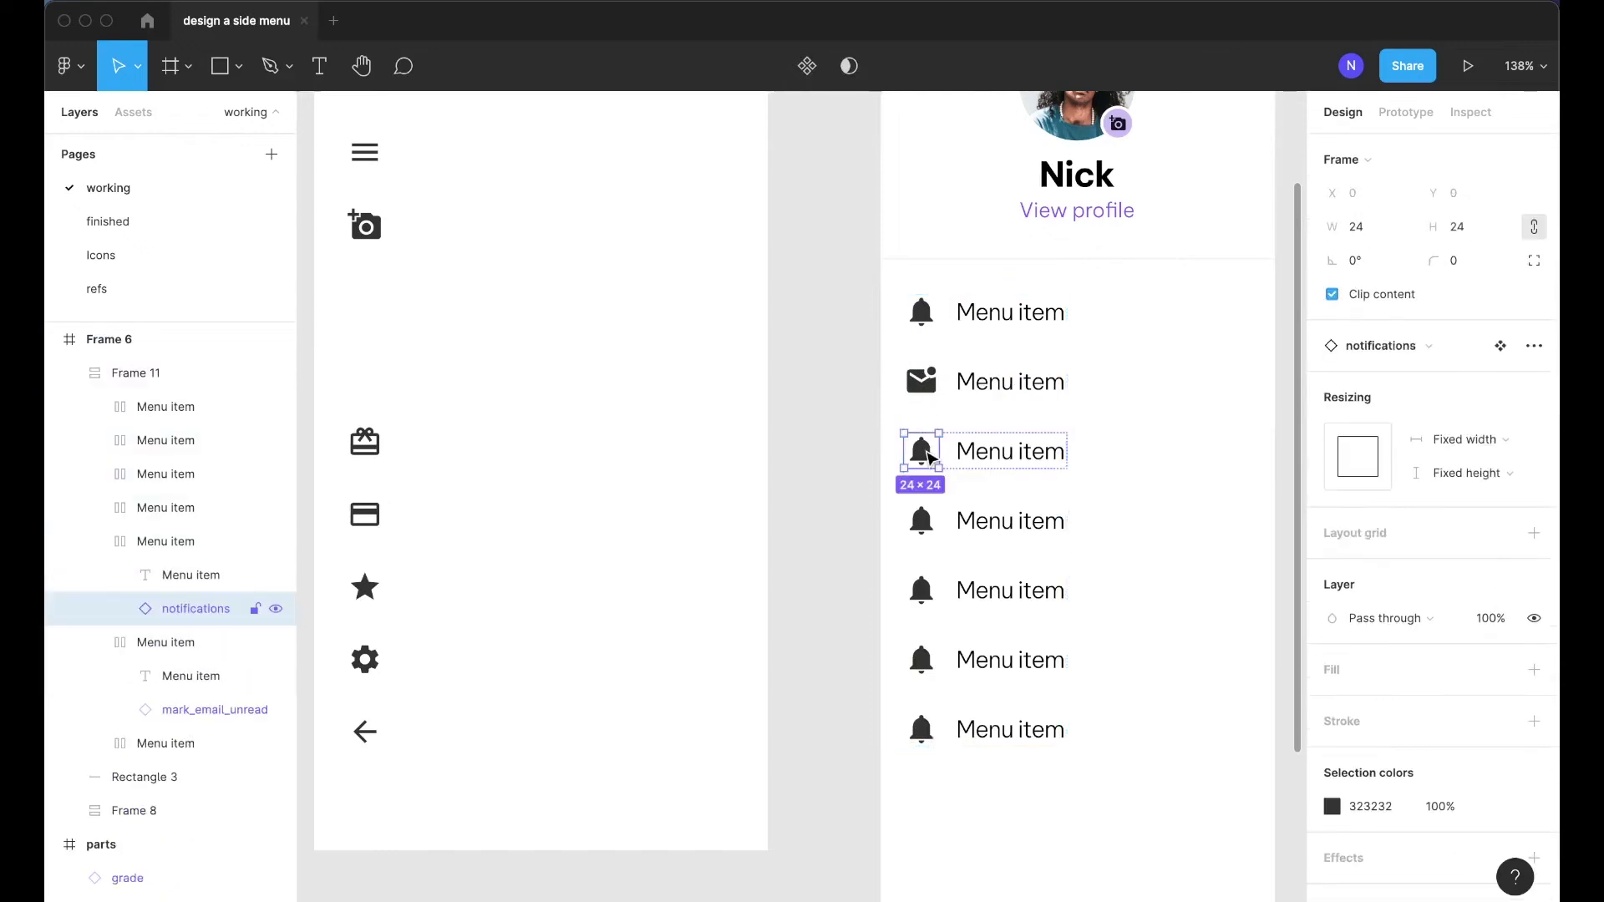
{"action": "left_click", "coordinate": [1392, 347]}
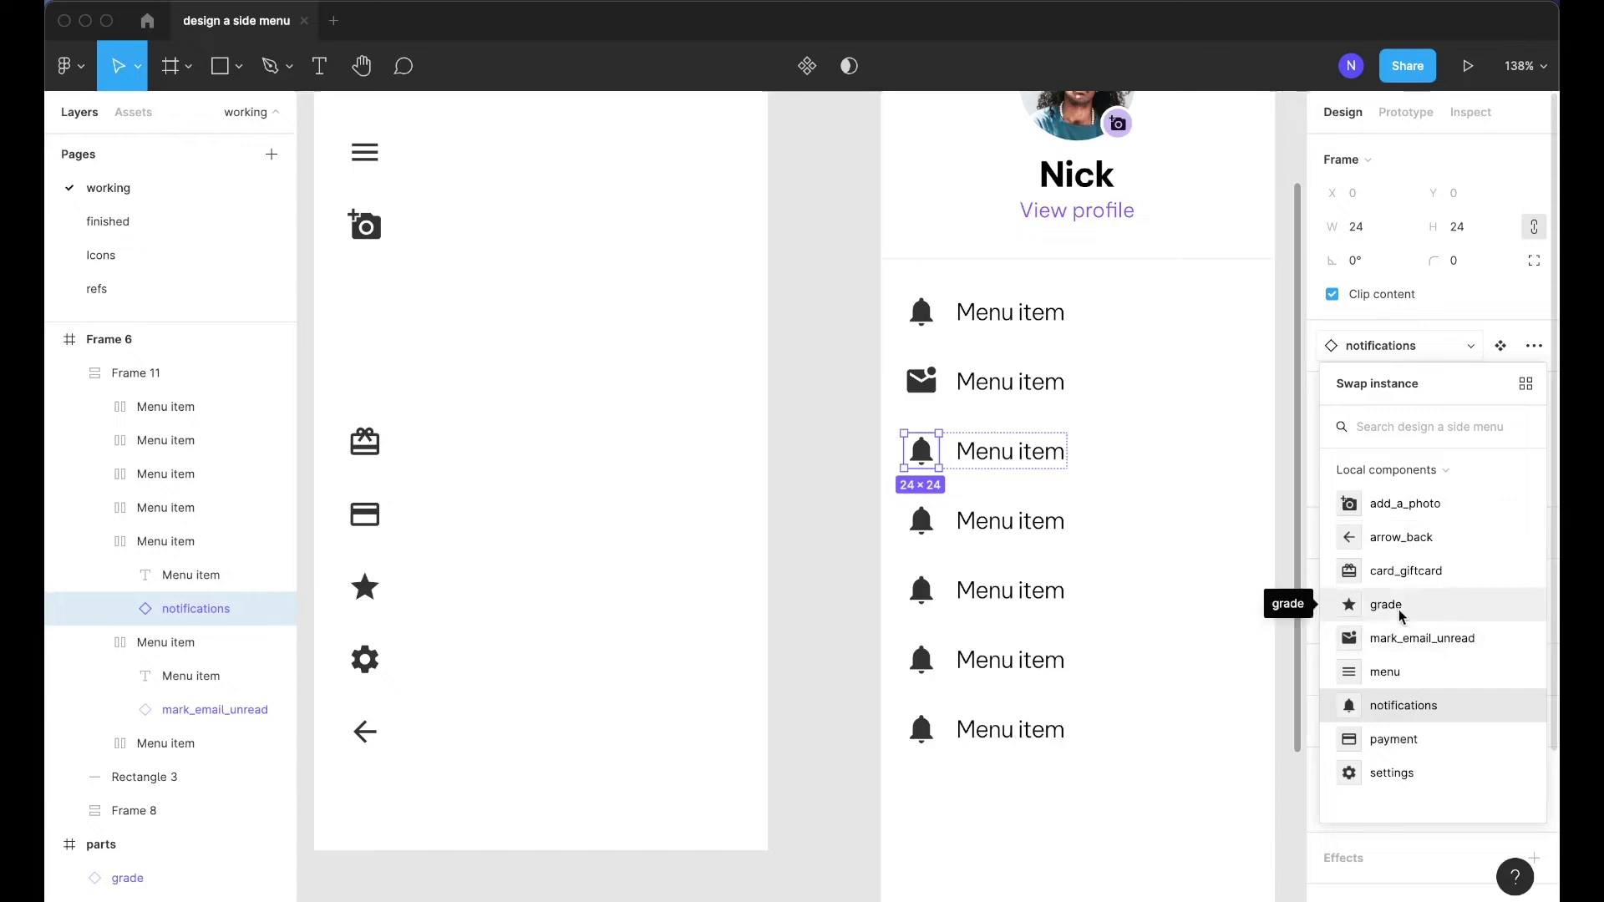
{"action": "left_click", "coordinate": [1405, 571]}
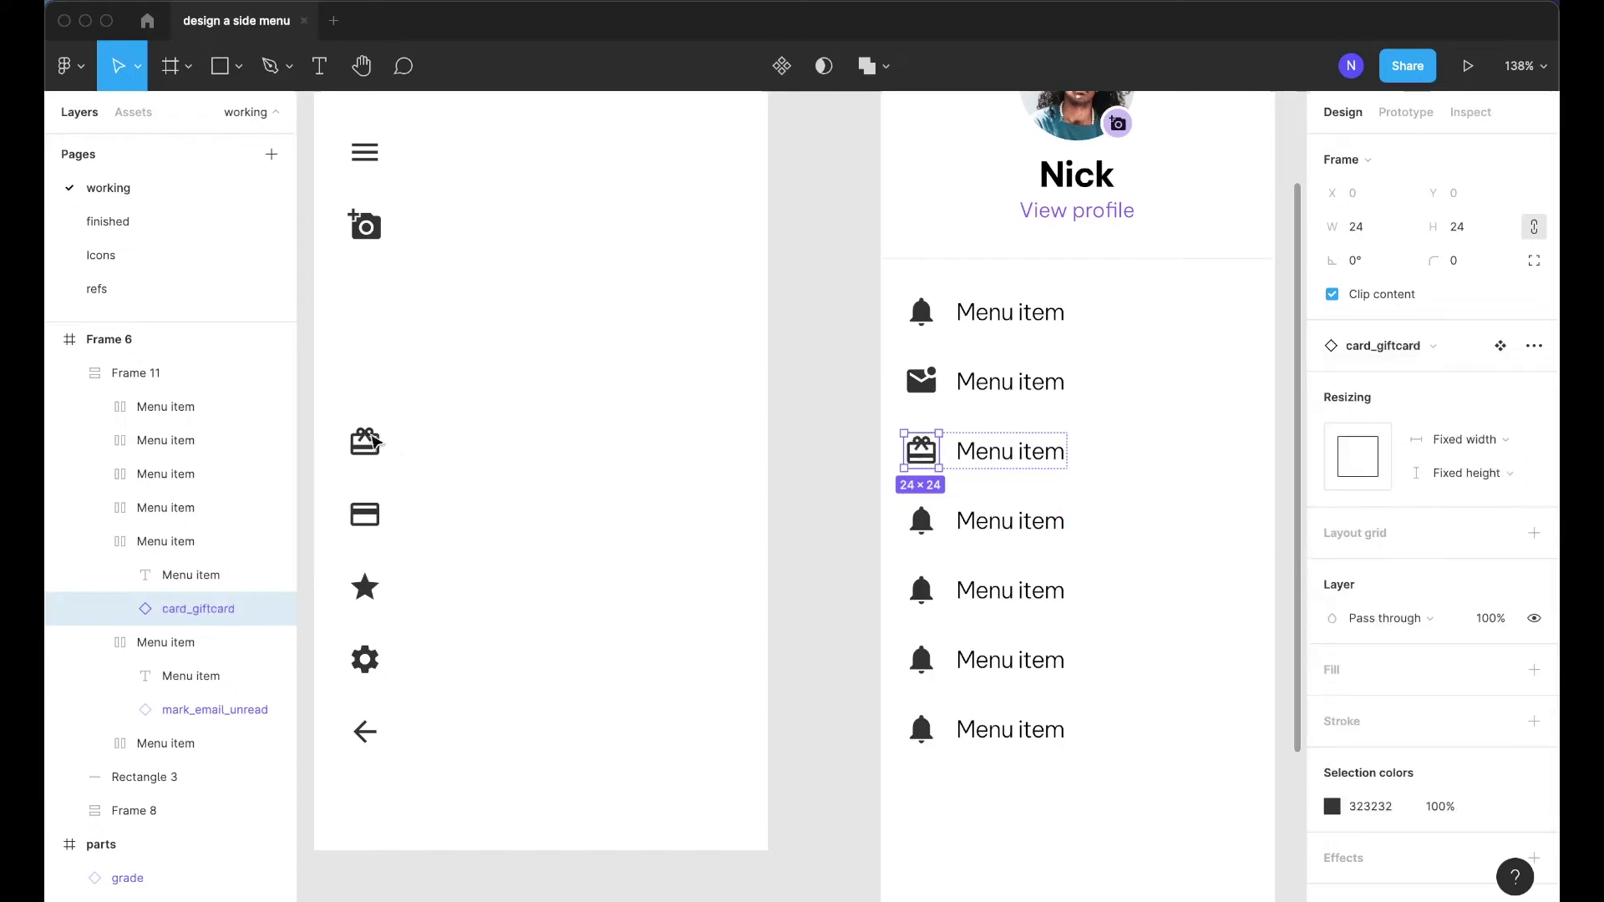
{"action": "left_click", "coordinate": [367, 440]}
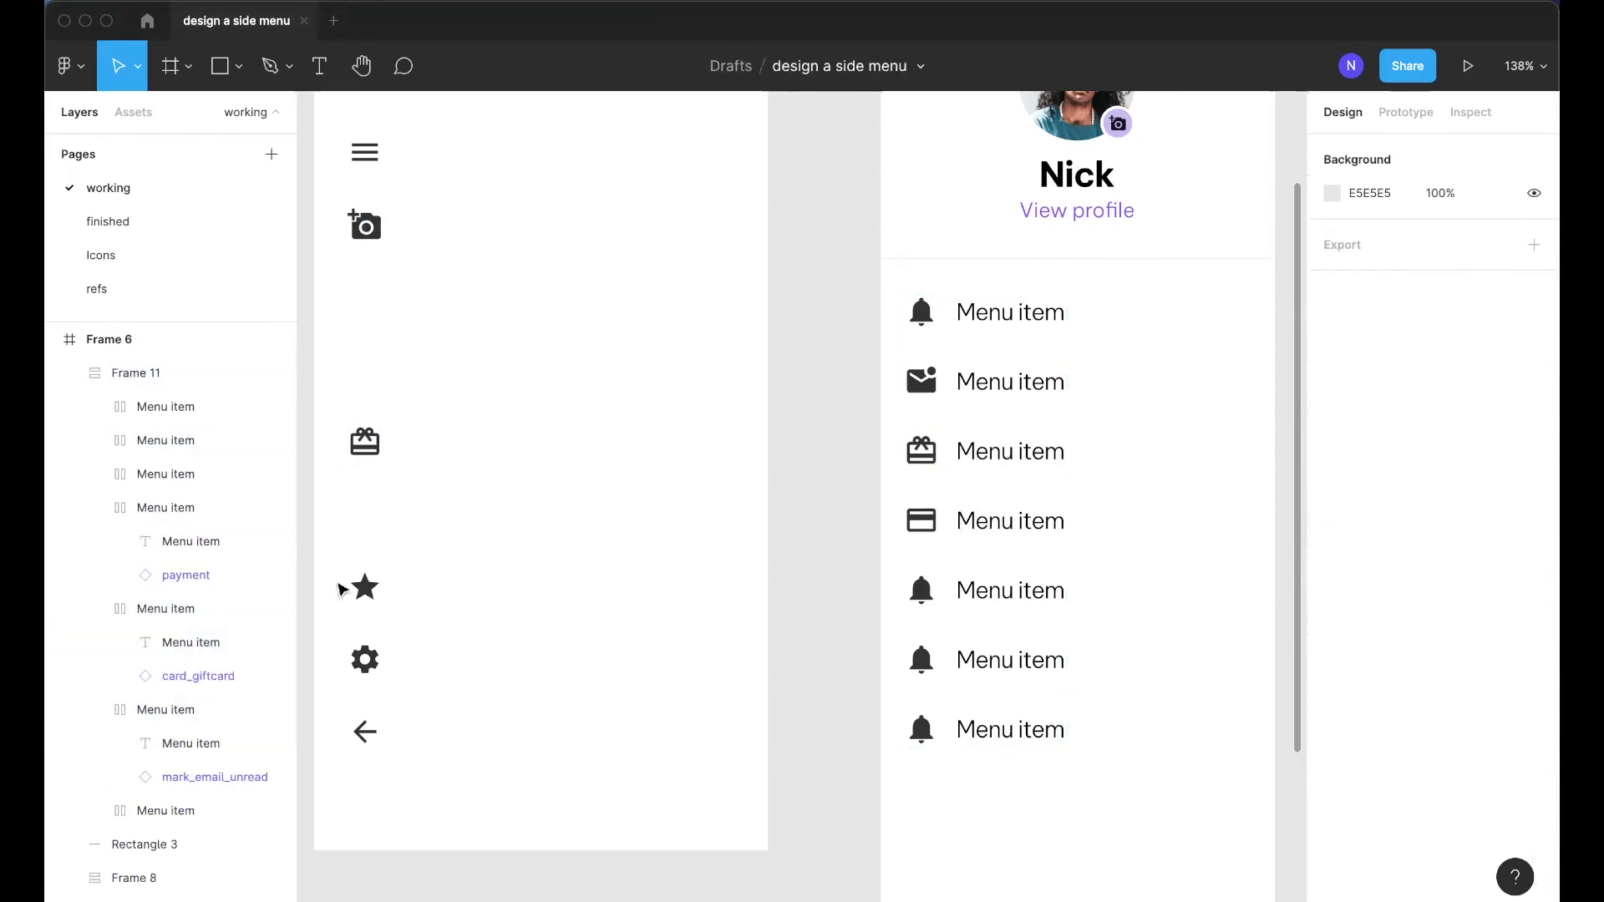
Replace the fifth row's bell with the star icon
{"action": "left_click_drag", "start_coordinate": [359, 589], "coordinate": [945, 594]}
{"action": "left_click", "coordinate": [924, 597]}
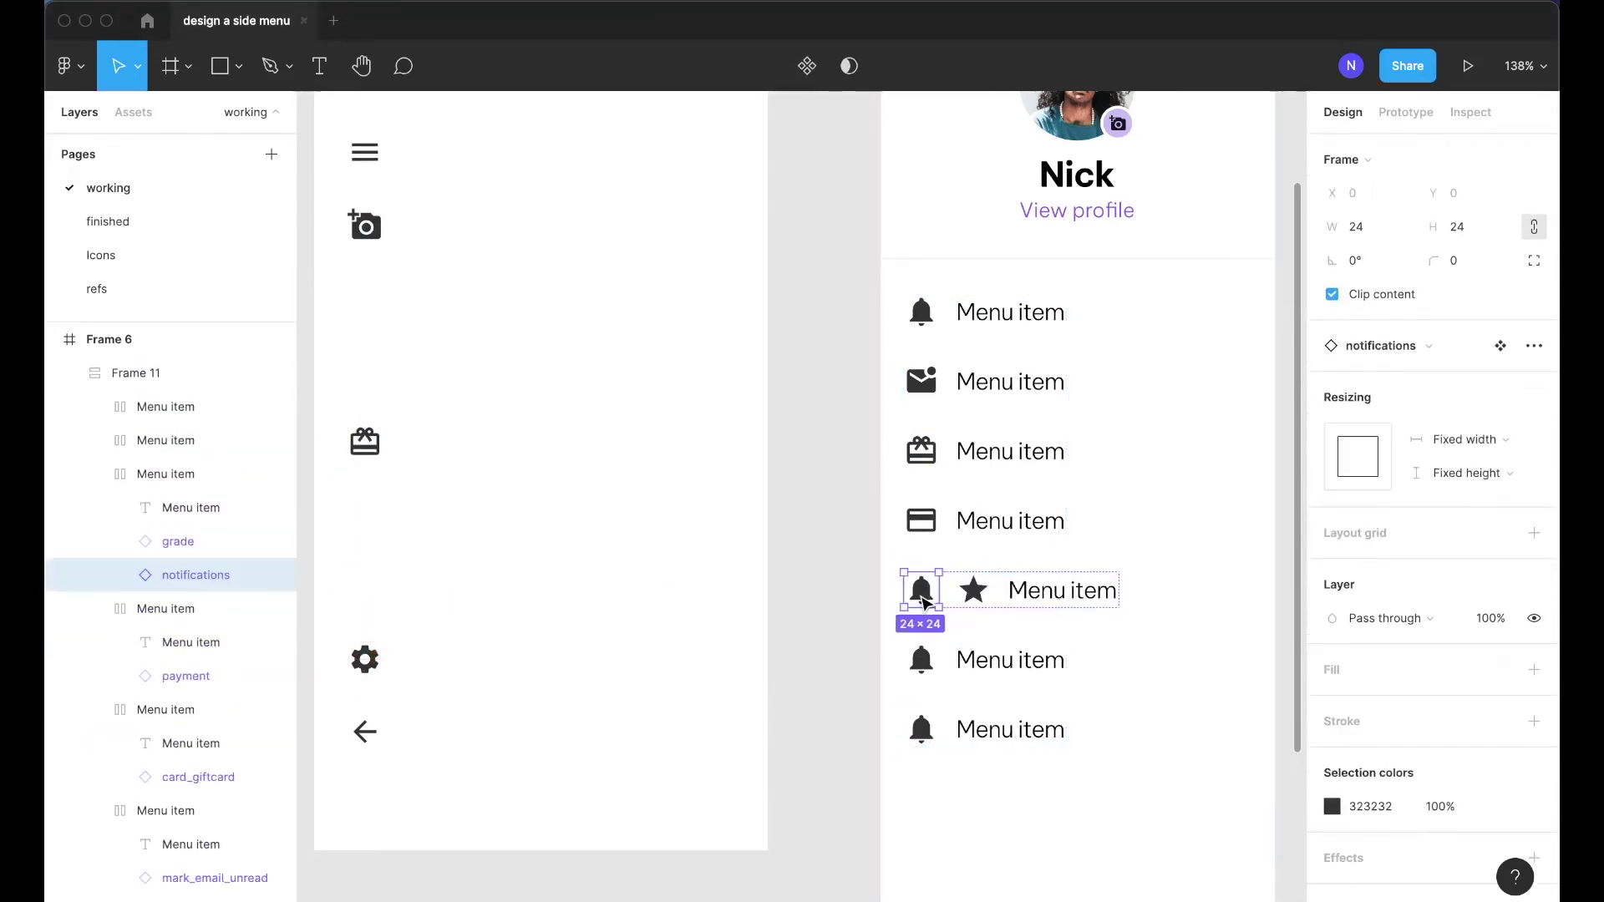
{"action": "key", "text": "Delete"}
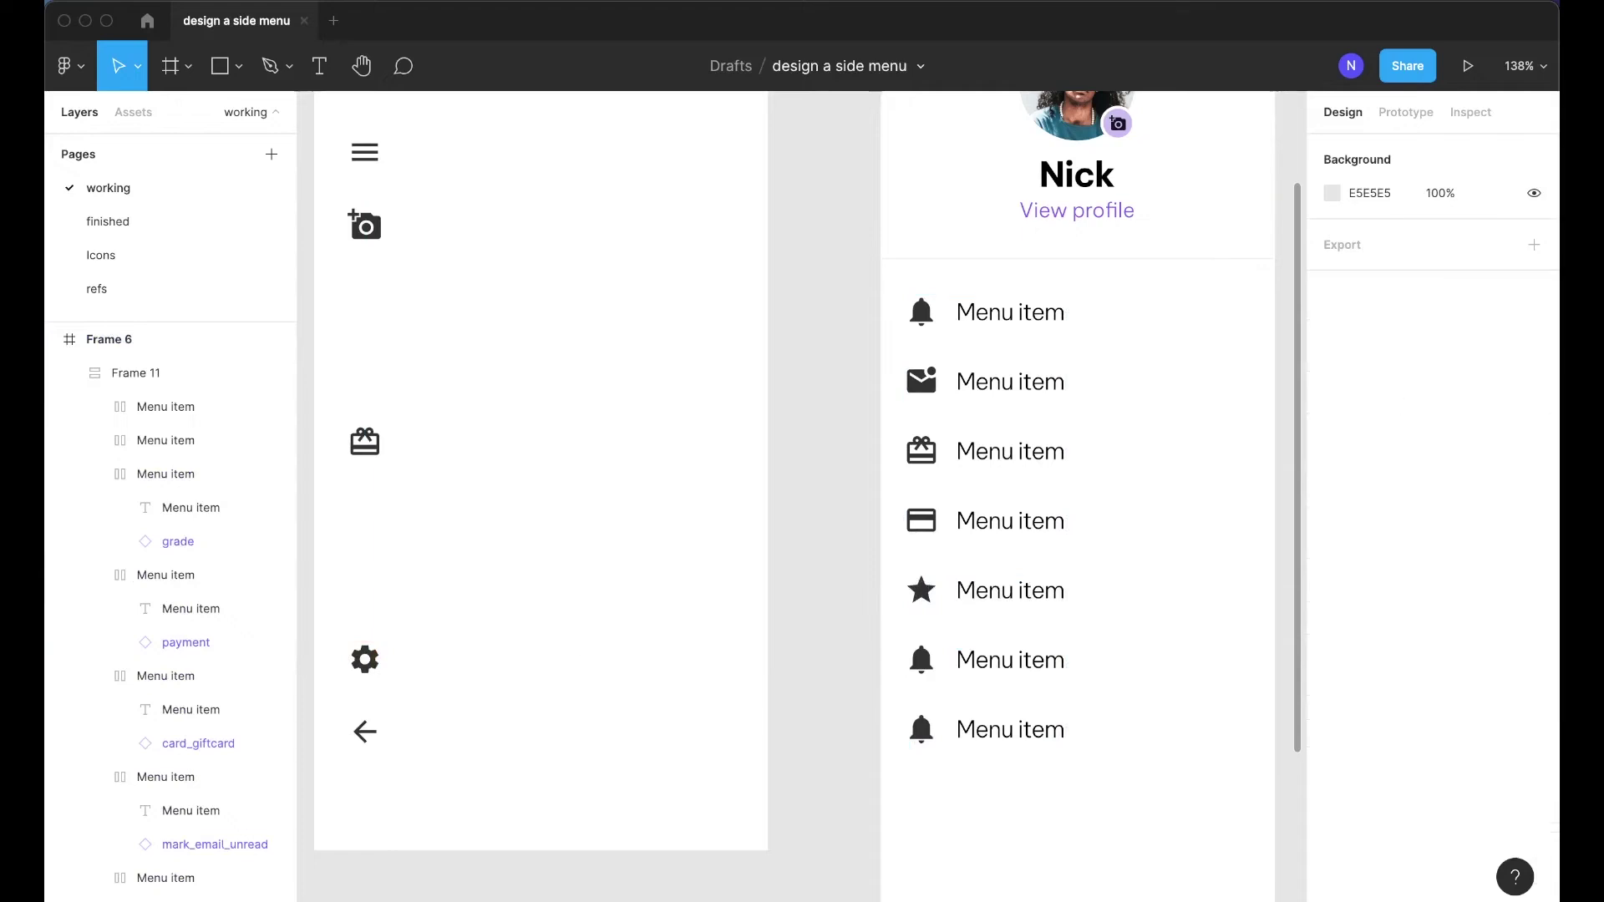
Put the settings gear in row six and the back arrow in row seven, deleting their bells
{"action": "left_click_drag", "start_coordinate": [364, 659], "coordinate": [969, 666]}
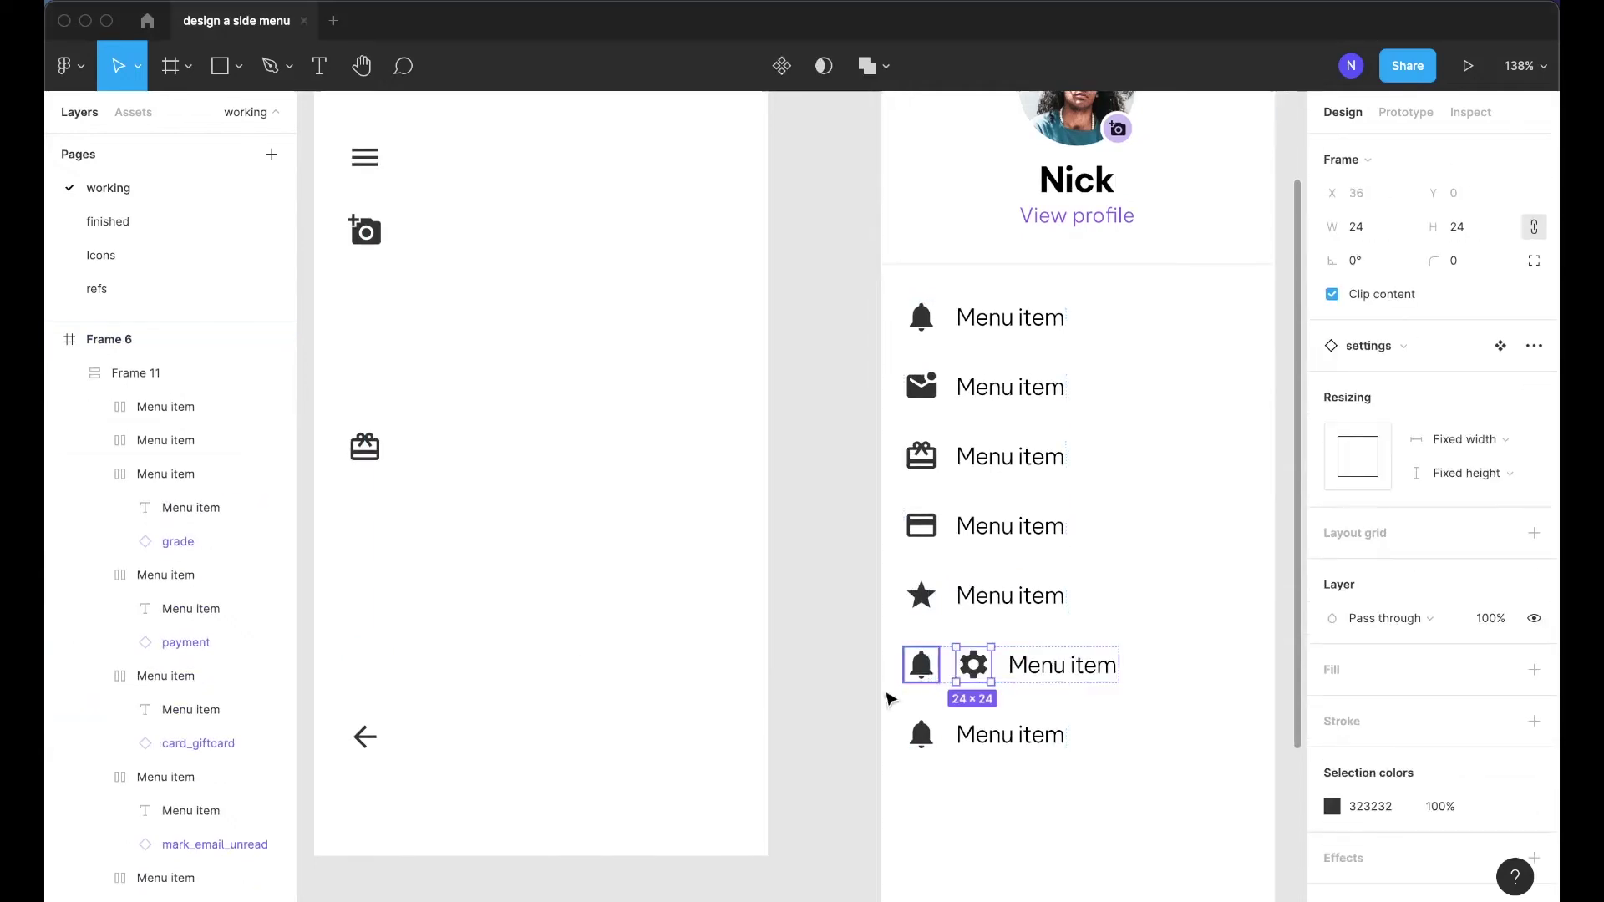
{"action": "left_click_drag", "start_coordinate": [373, 738], "coordinate": [927, 735]}
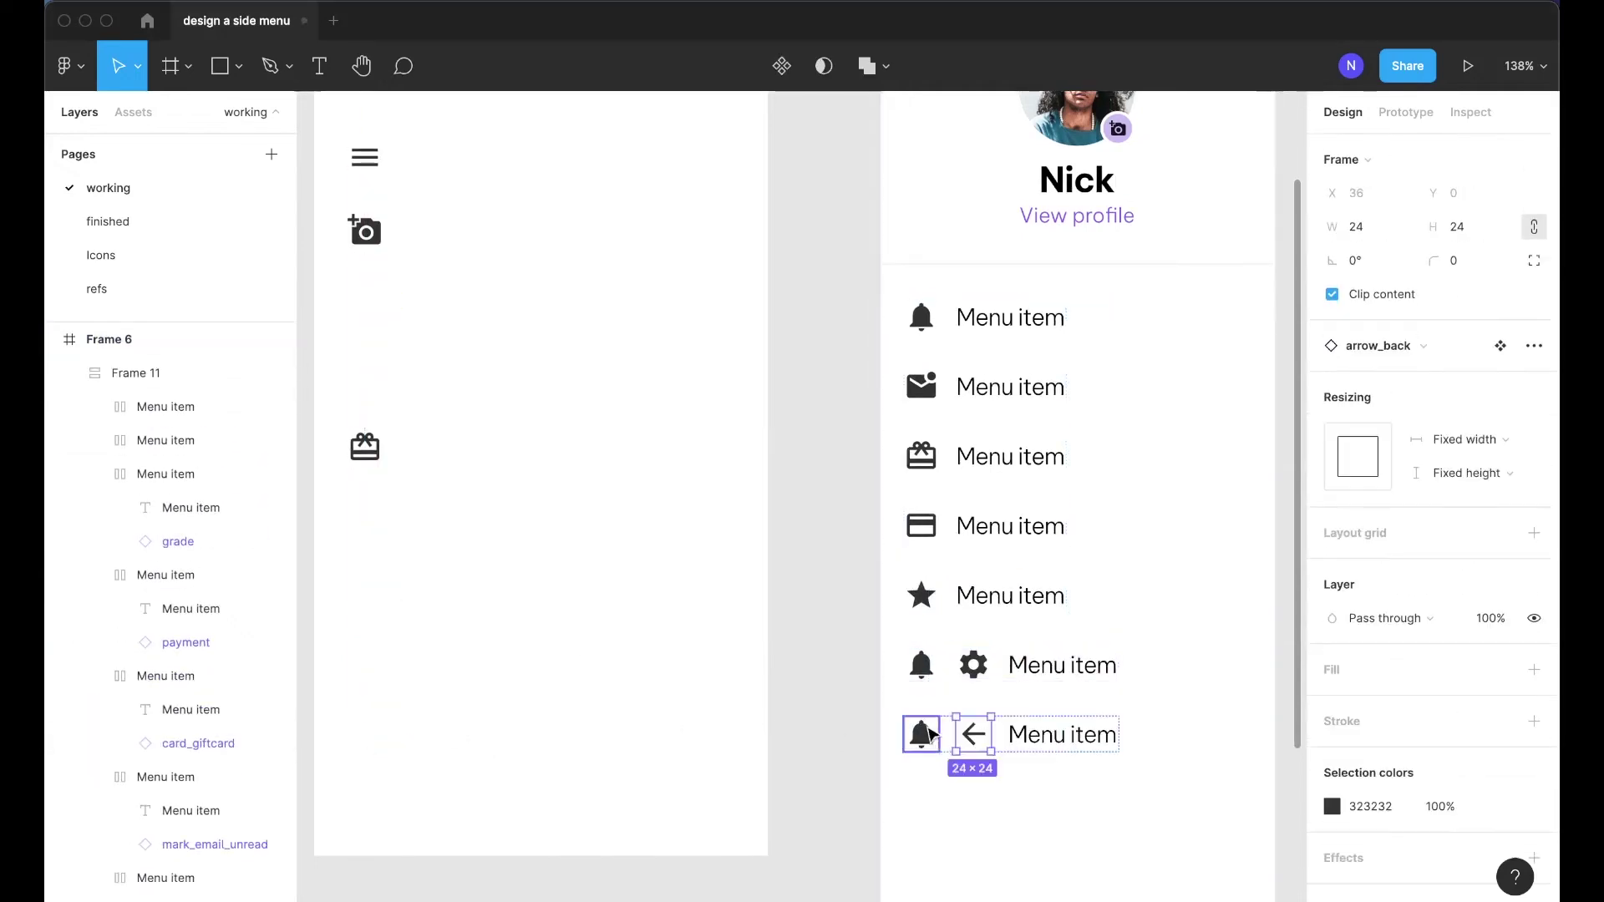
{"action": "left_click", "coordinate": [923, 673]}
{"action": "left_click", "coordinate": [923, 673]}
{"action": "key", "text": "Delete"}
{"action": "left_click", "coordinate": [924, 734]}
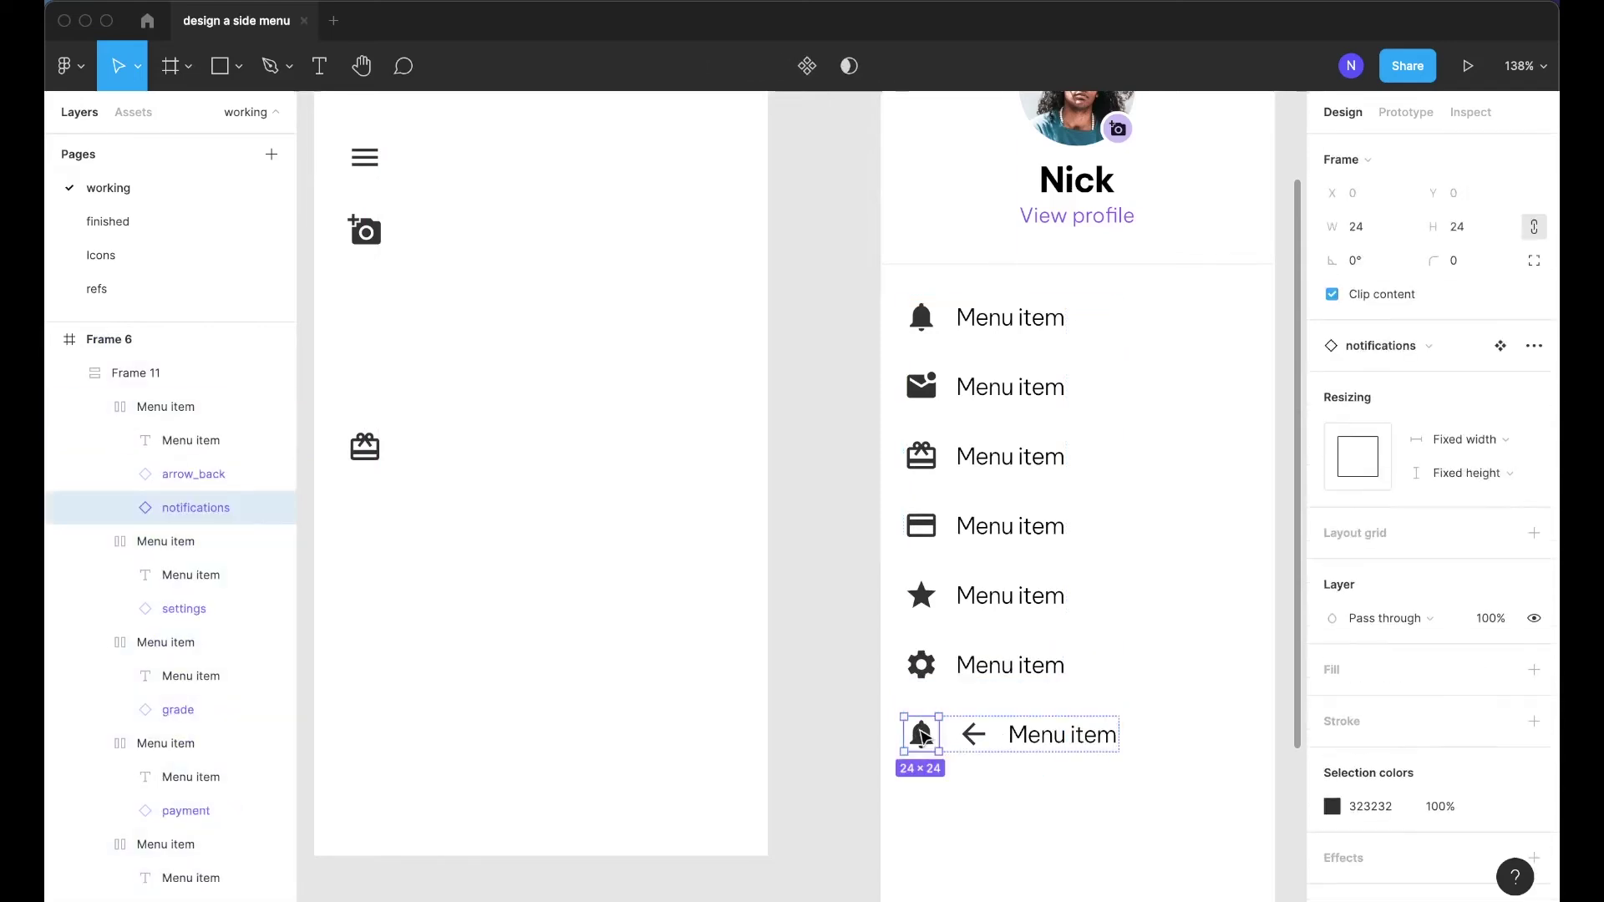
{"action": "key", "text": "Delete"}
Label the first three menu rows Notifications, Messages and Refer a friend
{"action": "double_click", "coordinate": [996, 323]}
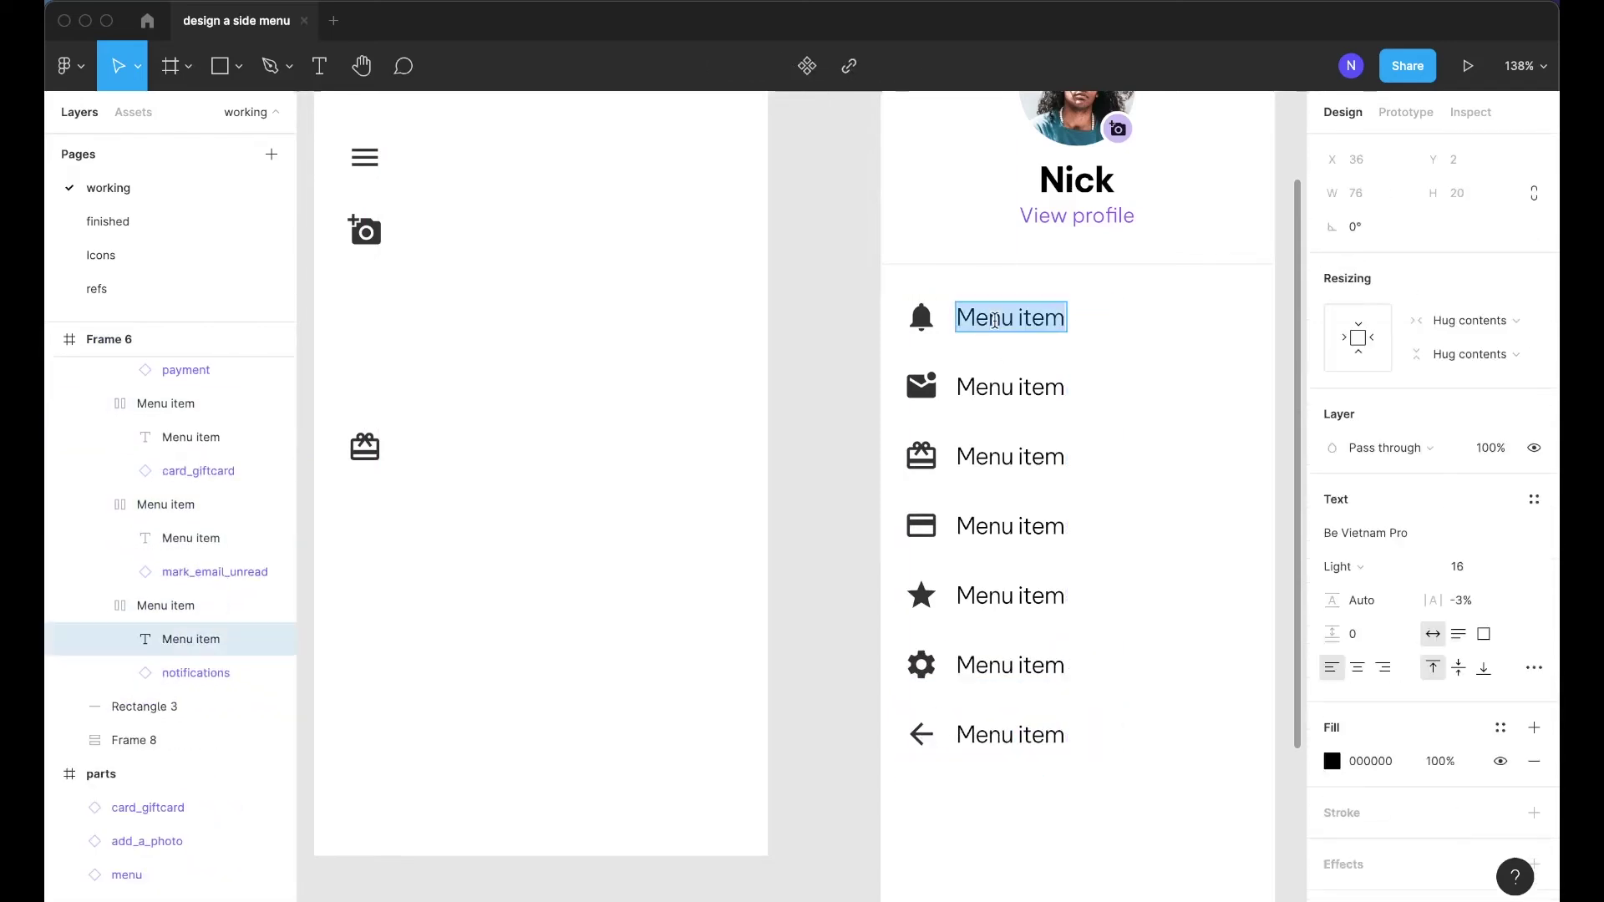
{"action": "type", "text": "Notifications"}
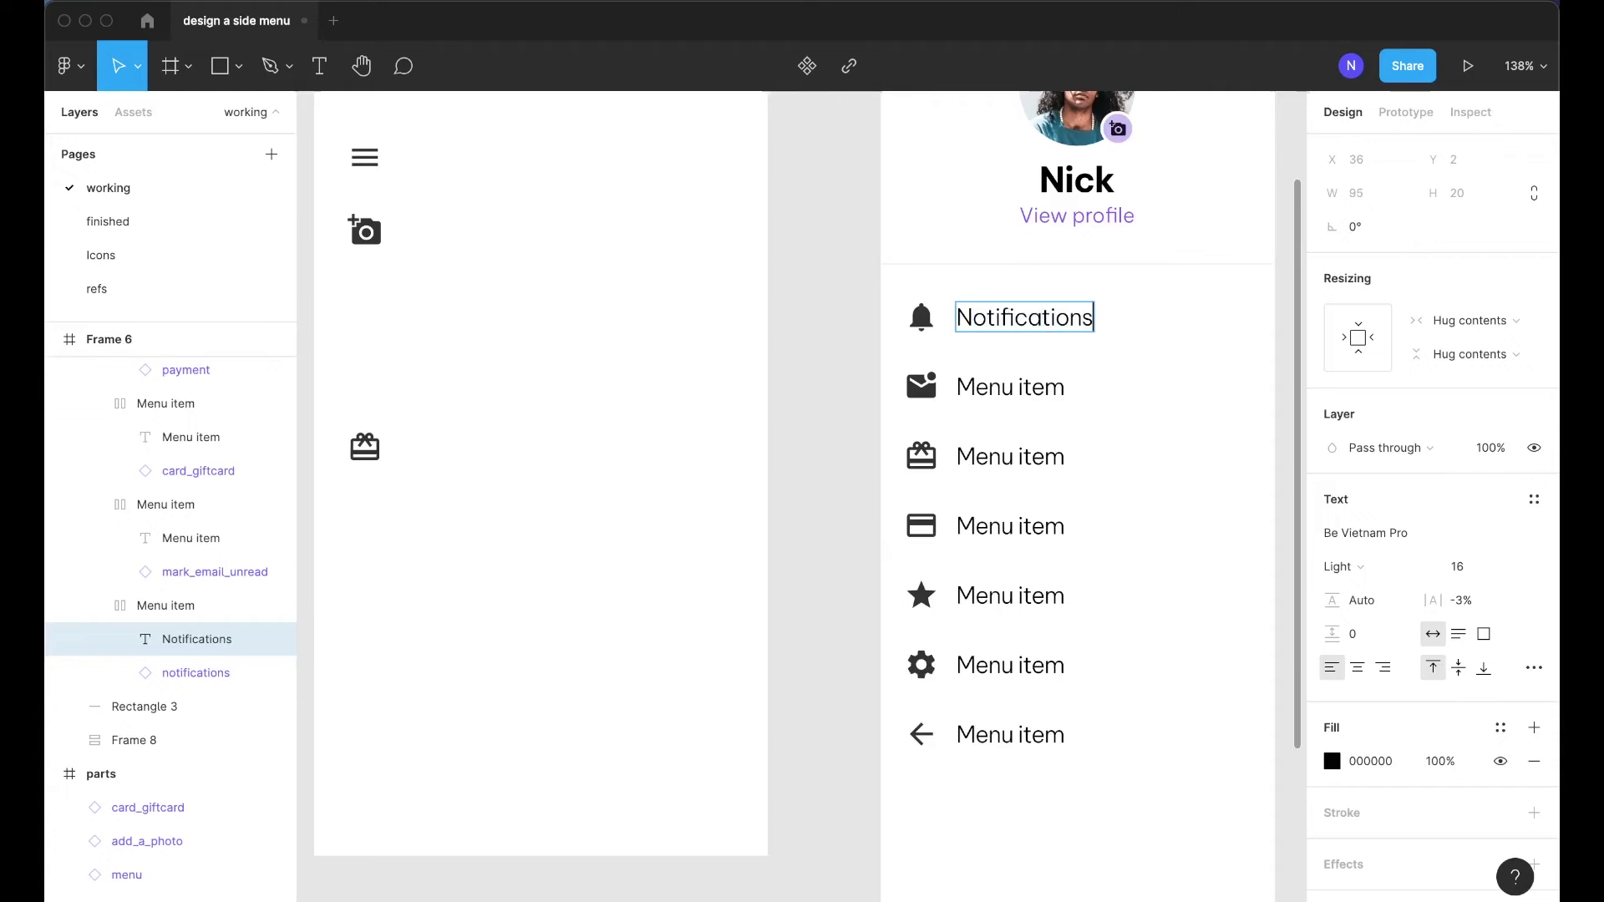
{"action": "left_click", "coordinate": [1021, 372]}
{"action": "double_click", "coordinate": [1020, 372]}
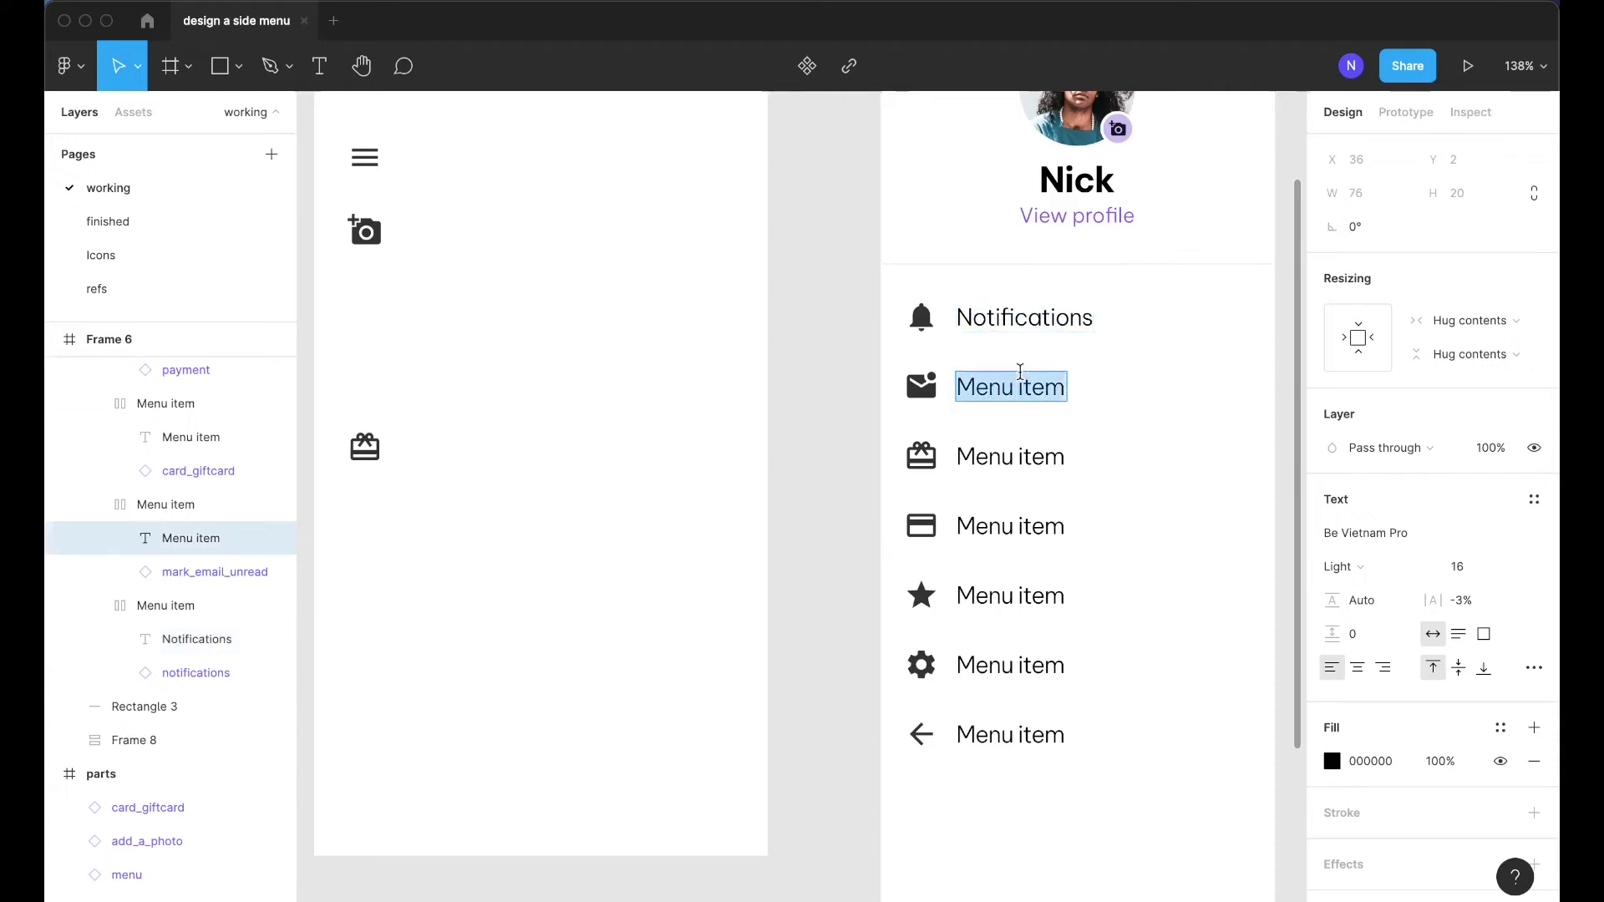
{"action": "type", "text": "Messages"}
{"action": "left_click", "coordinate": [989, 455]}
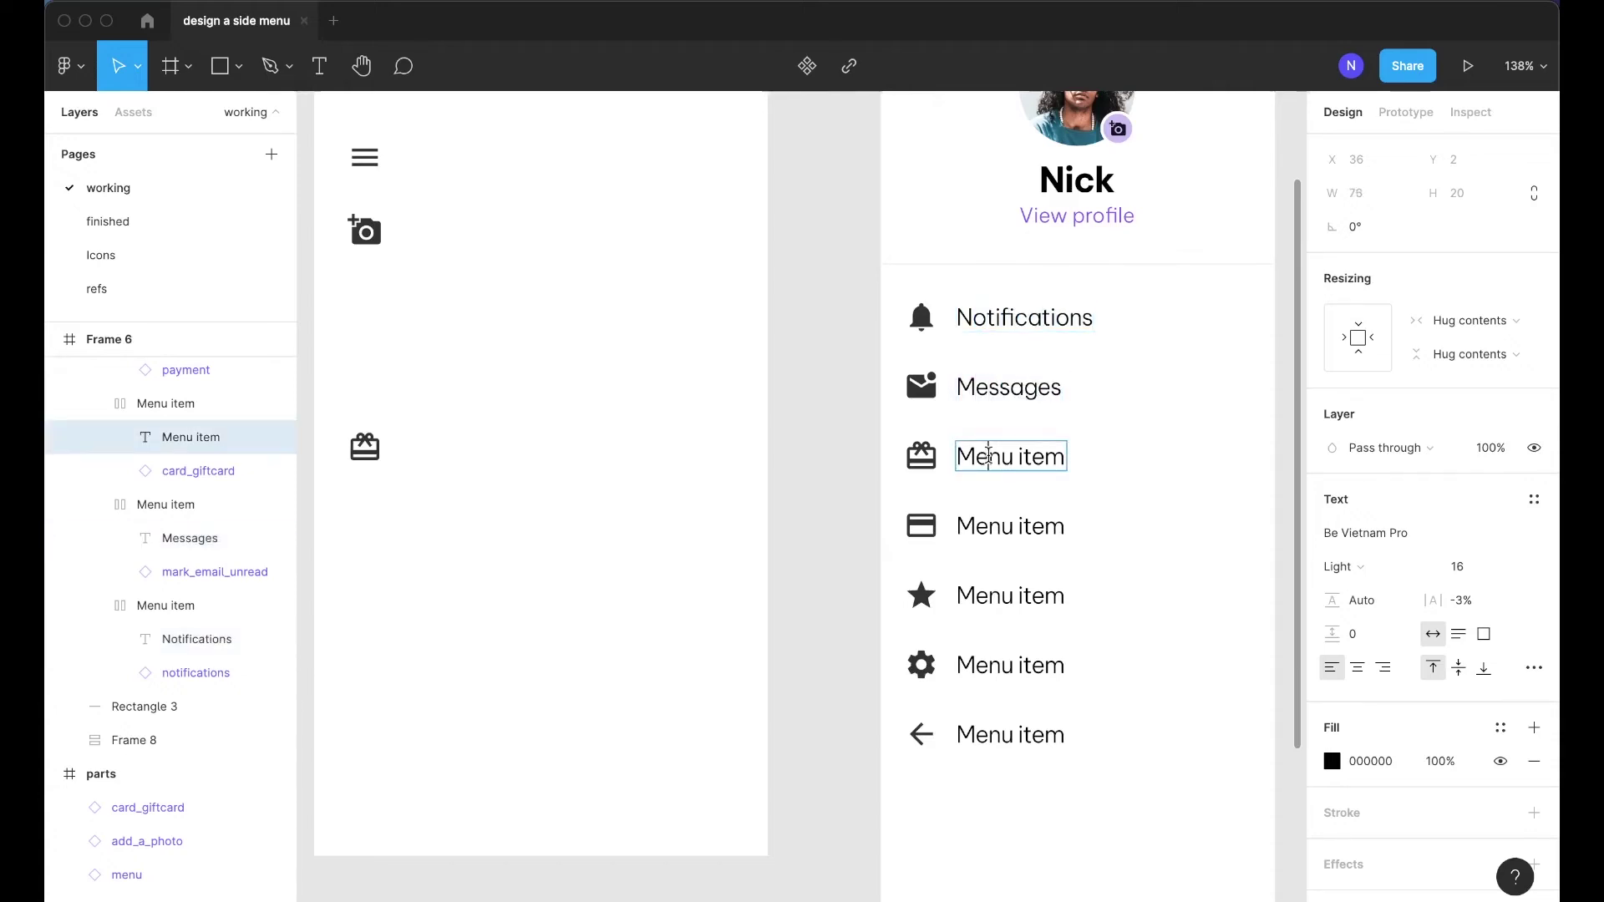
{"action": "double_click", "coordinate": [989, 455]}
{"action": "key", "text": "super+a"}
{"action": "type", "text": "Refer"}
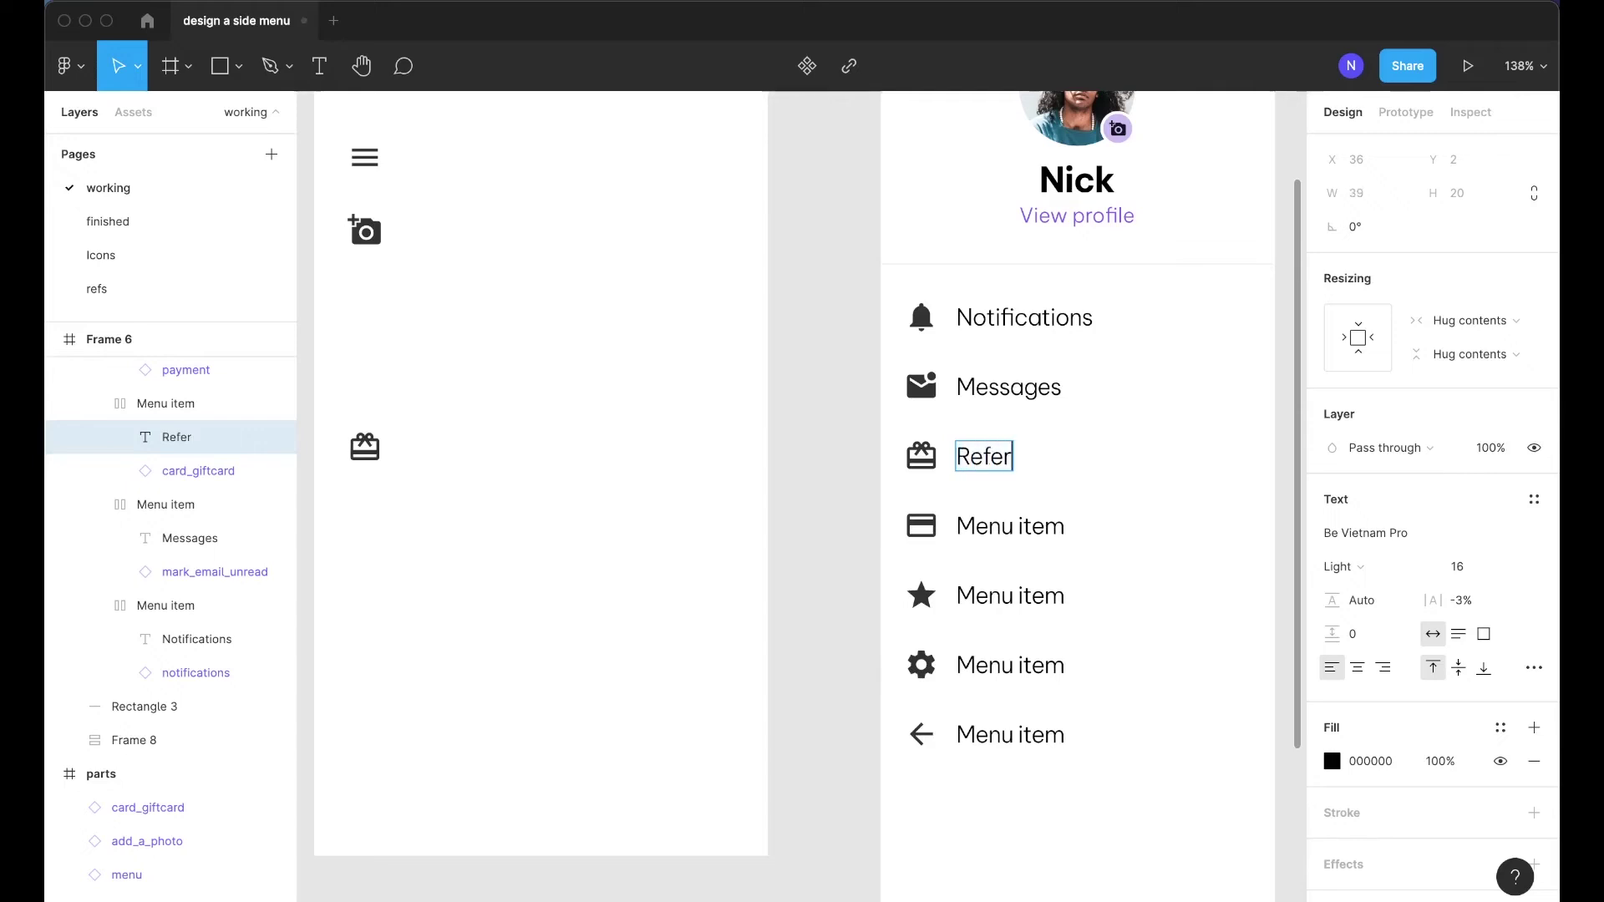
{"action": "type", "text": " a friend"}
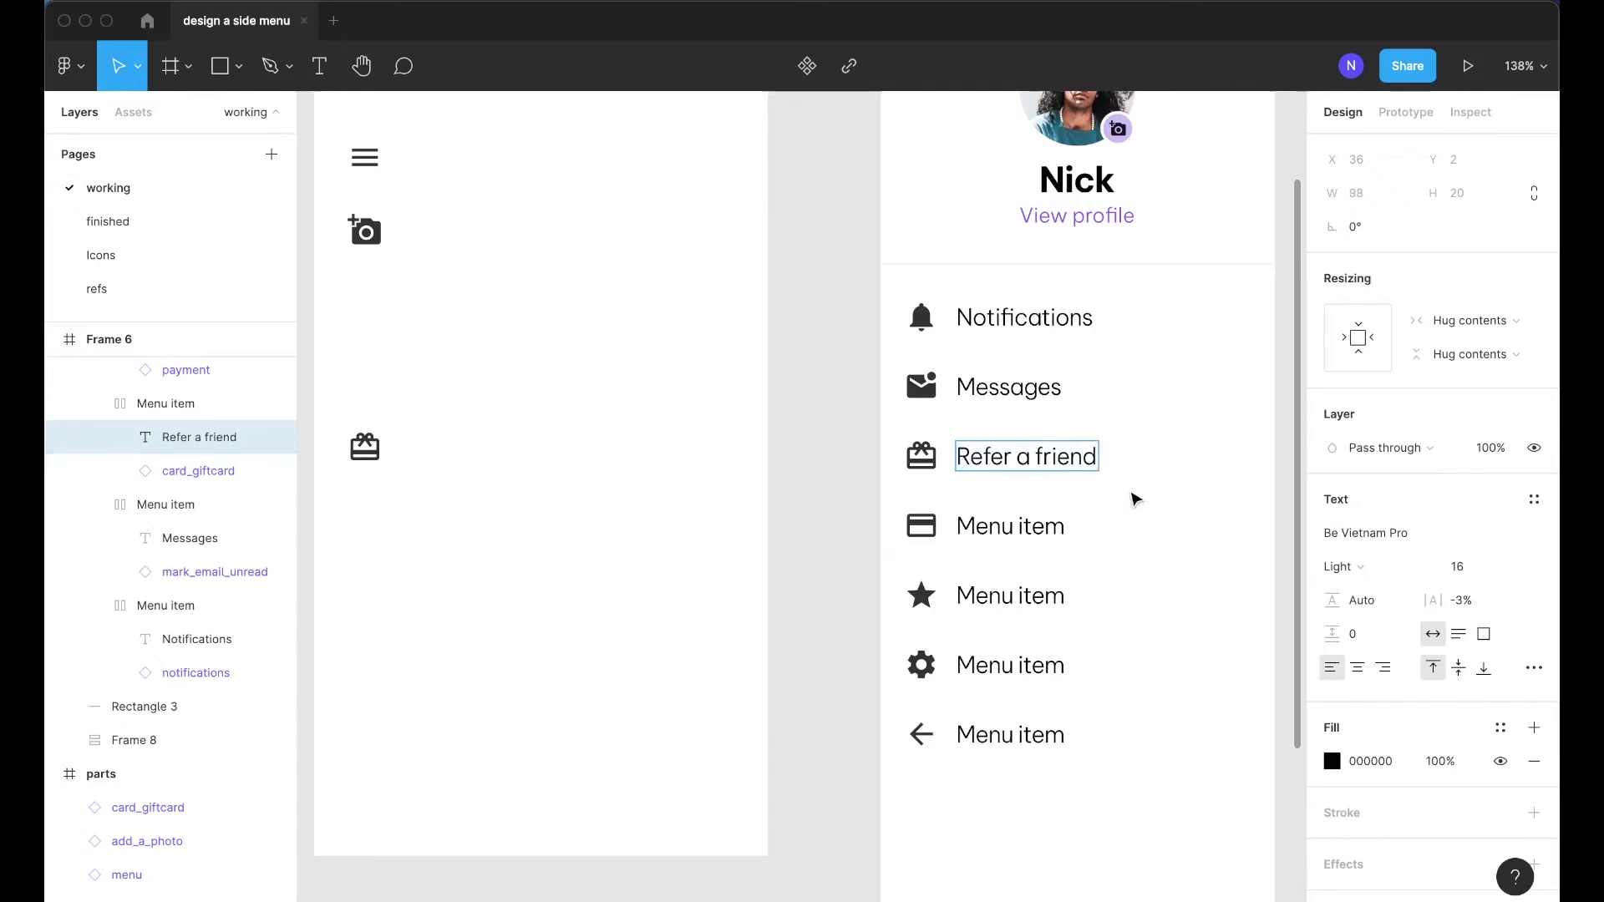
Label the remaining four rows Payments, Rewards, Settings and Logout
{"action": "double_click", "coordinate": [1010, 525]}
{"action": "key", "text": "super+a"}
{"action": "type", "text": "Payments"}
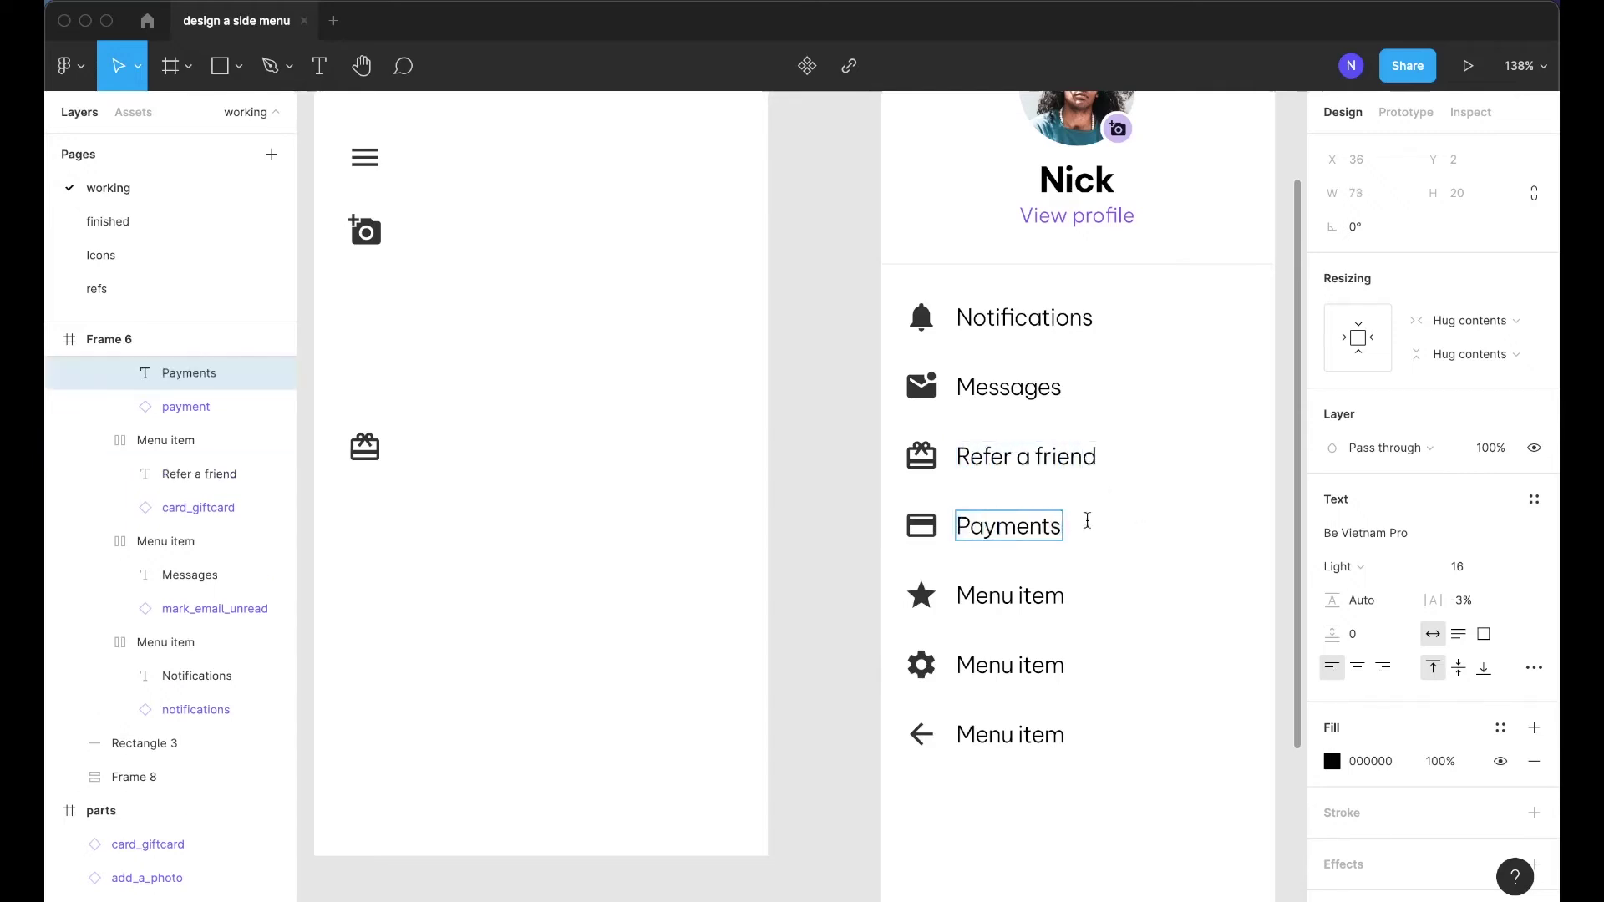
{"action": "double_click", "coordinate": [1009, 595]}
{"action": "key", "text": "super+a"}
{"action": "type", "text": "Rewar"}
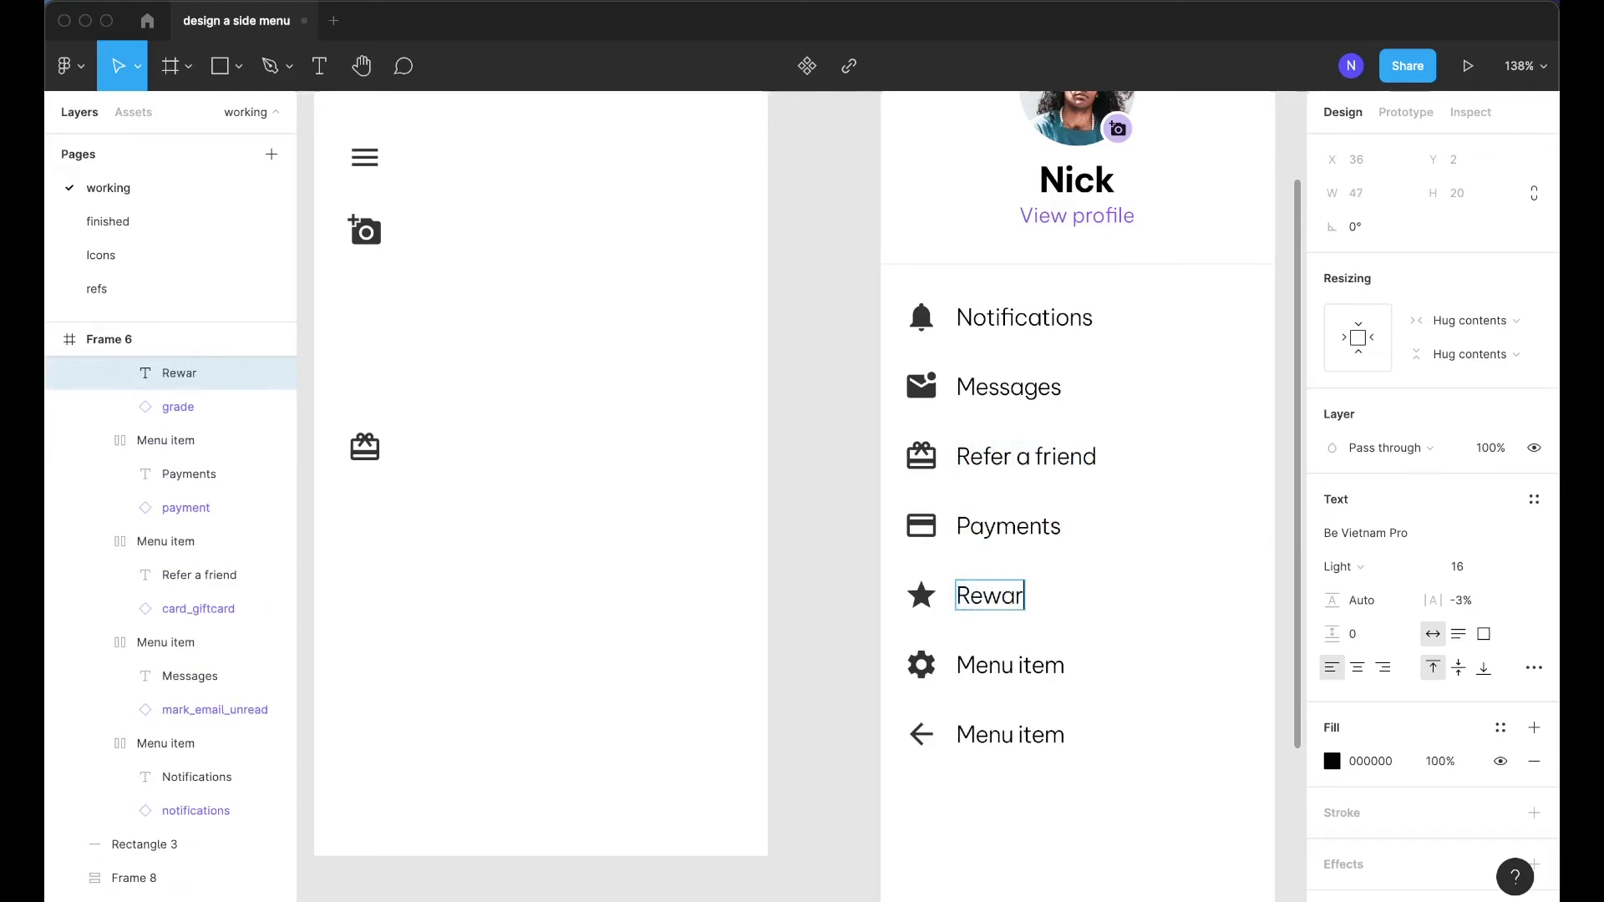
{"action": "type", "text": "ds"}
{"action": "double_click", "coordinate": [1014, 666]}
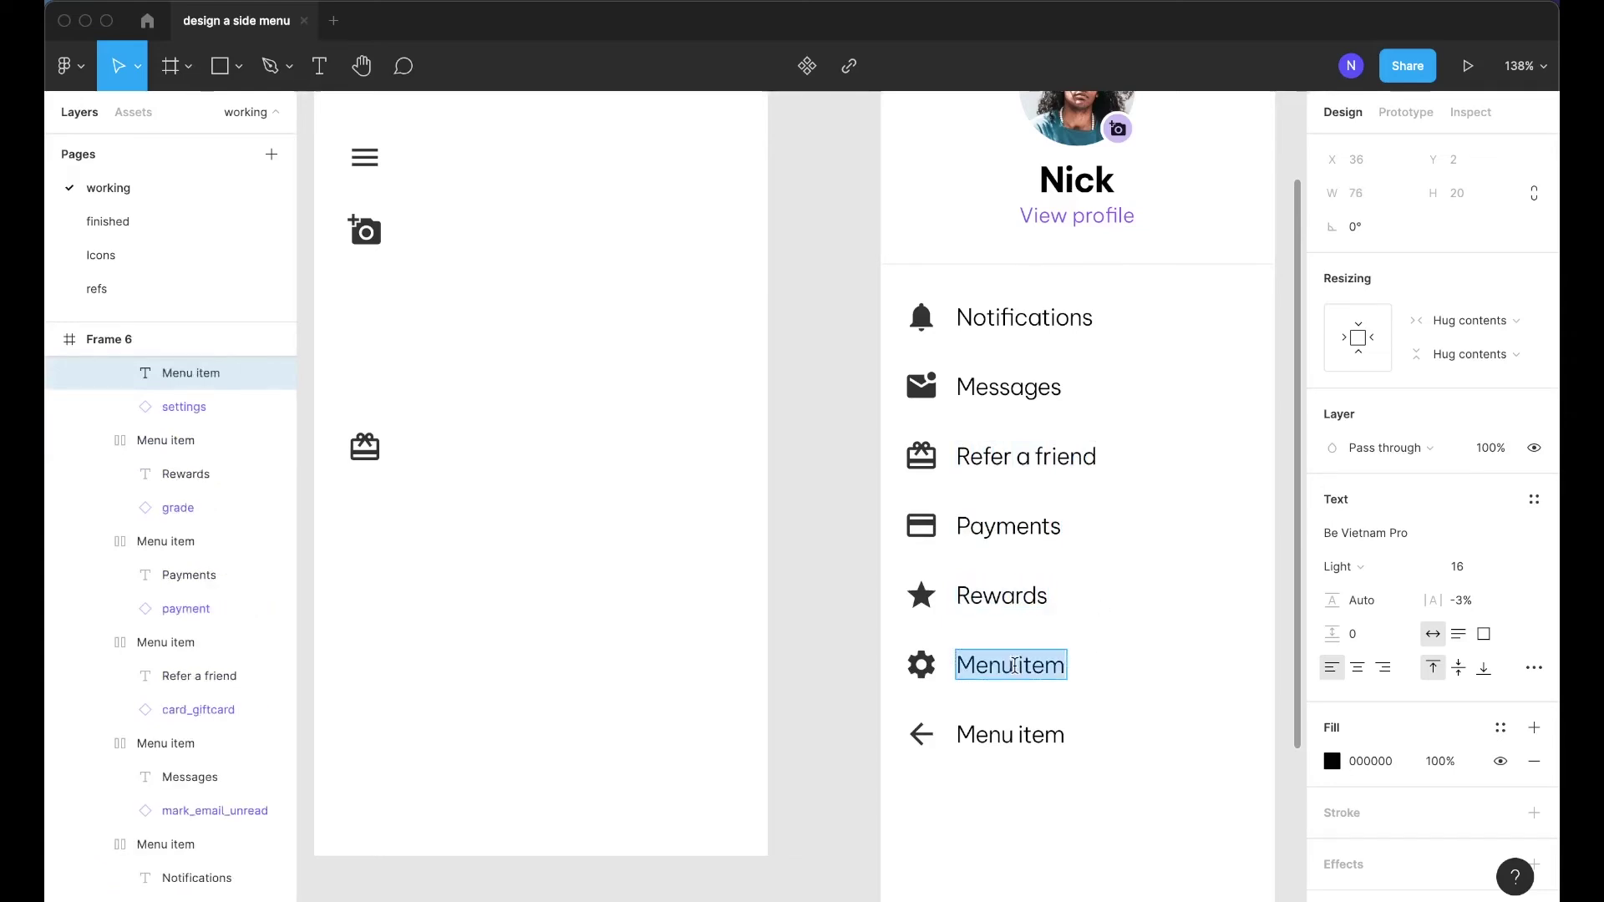
{"action": "type", "text": "Settings"}
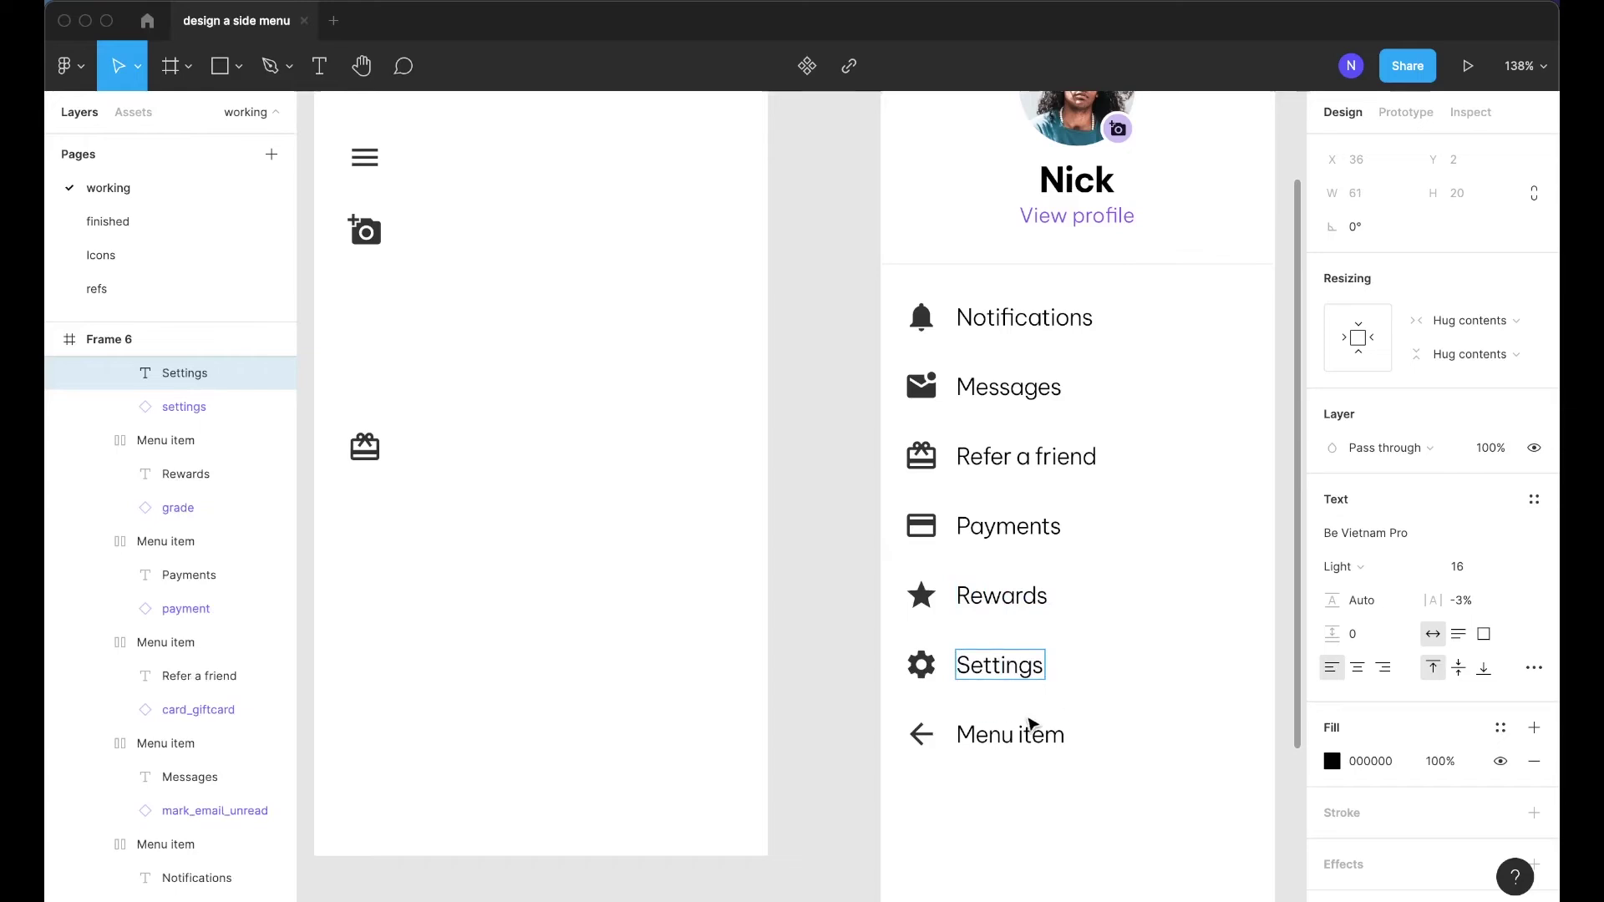
{"action": "double_click", "coordinate": [1019, 735]}
{"action": "type", "text": "Logout"}
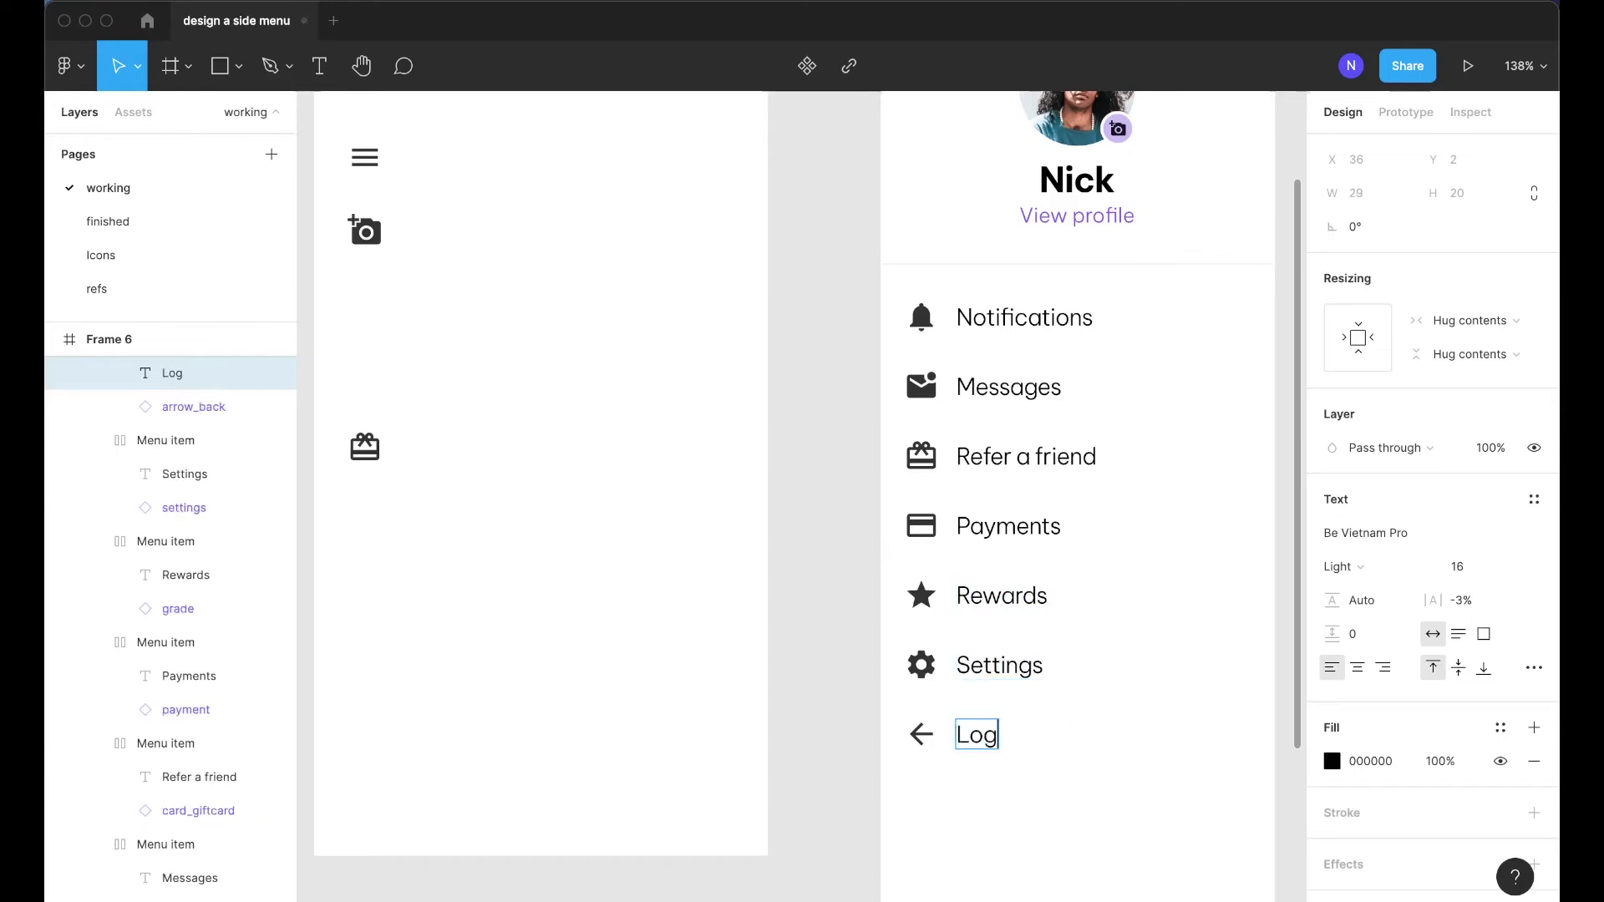
{"action": "key", "text": "Escape"}
{"action": "left_click", "coordinate": [861, 616]}
{"action": "scroll", "coordinate": [877, 412], "scroll_direction": "down", "scroll_amount": 3}
{"action": "scroll", "coordinate": [875, 412], "scroll_direction": "right", "scroll_amount": 3}
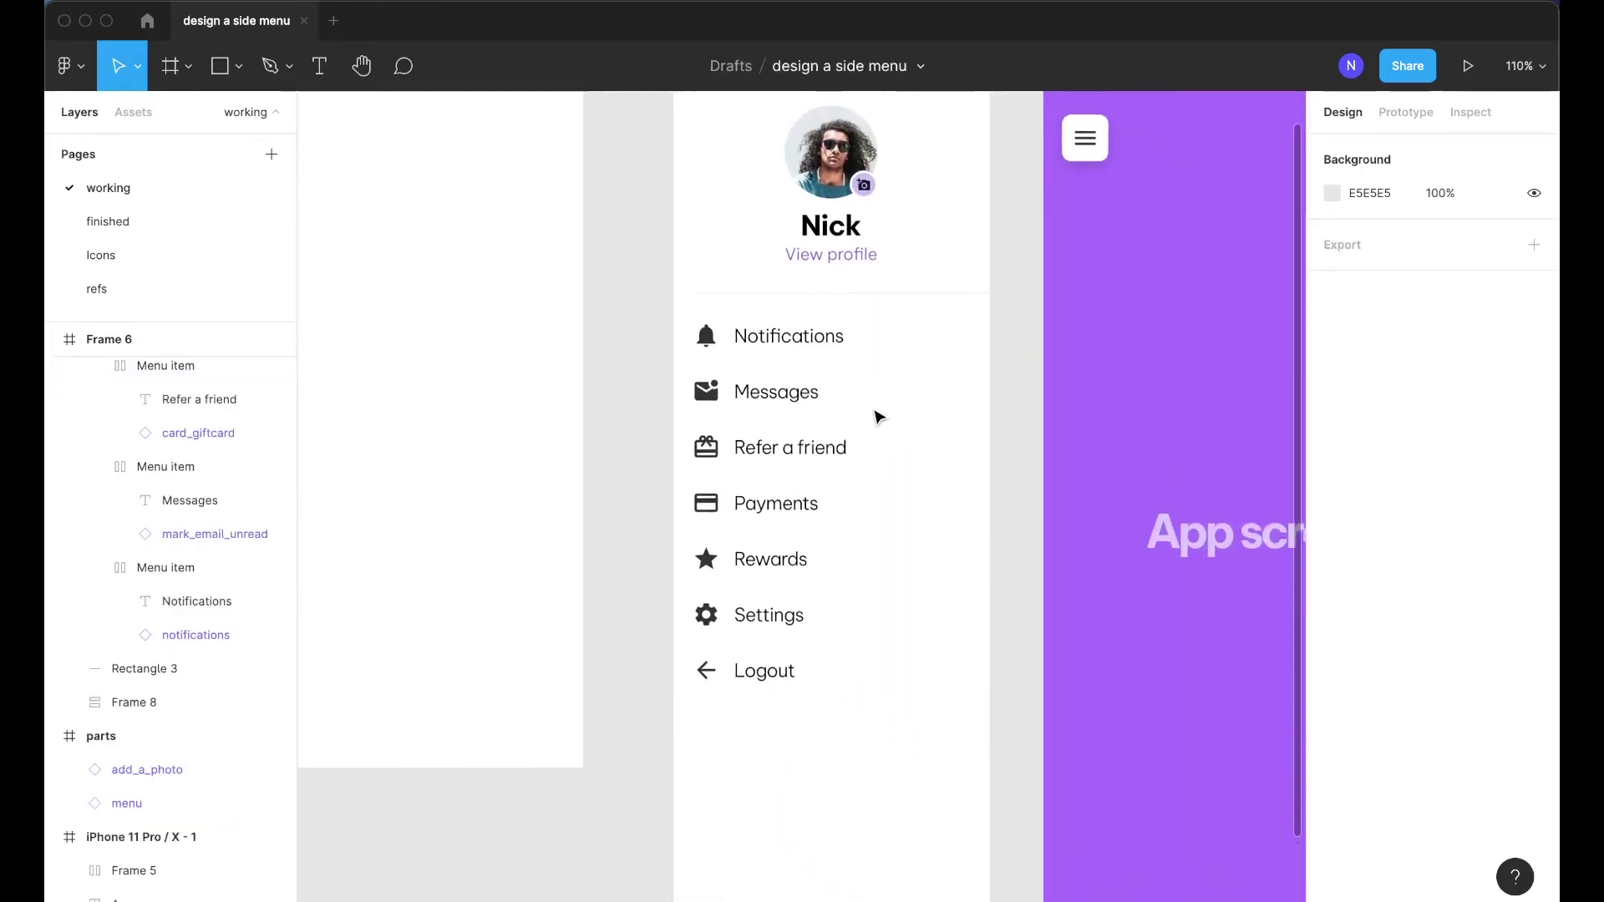
{"action": "scroll", "coordinate": [799, 476], "scroll_direction": "left", "scroll_amount": 2}
{"action": "scroll", "coordinate": [799, 476], "scroll_direction": "down", "scroll_amount": 1}
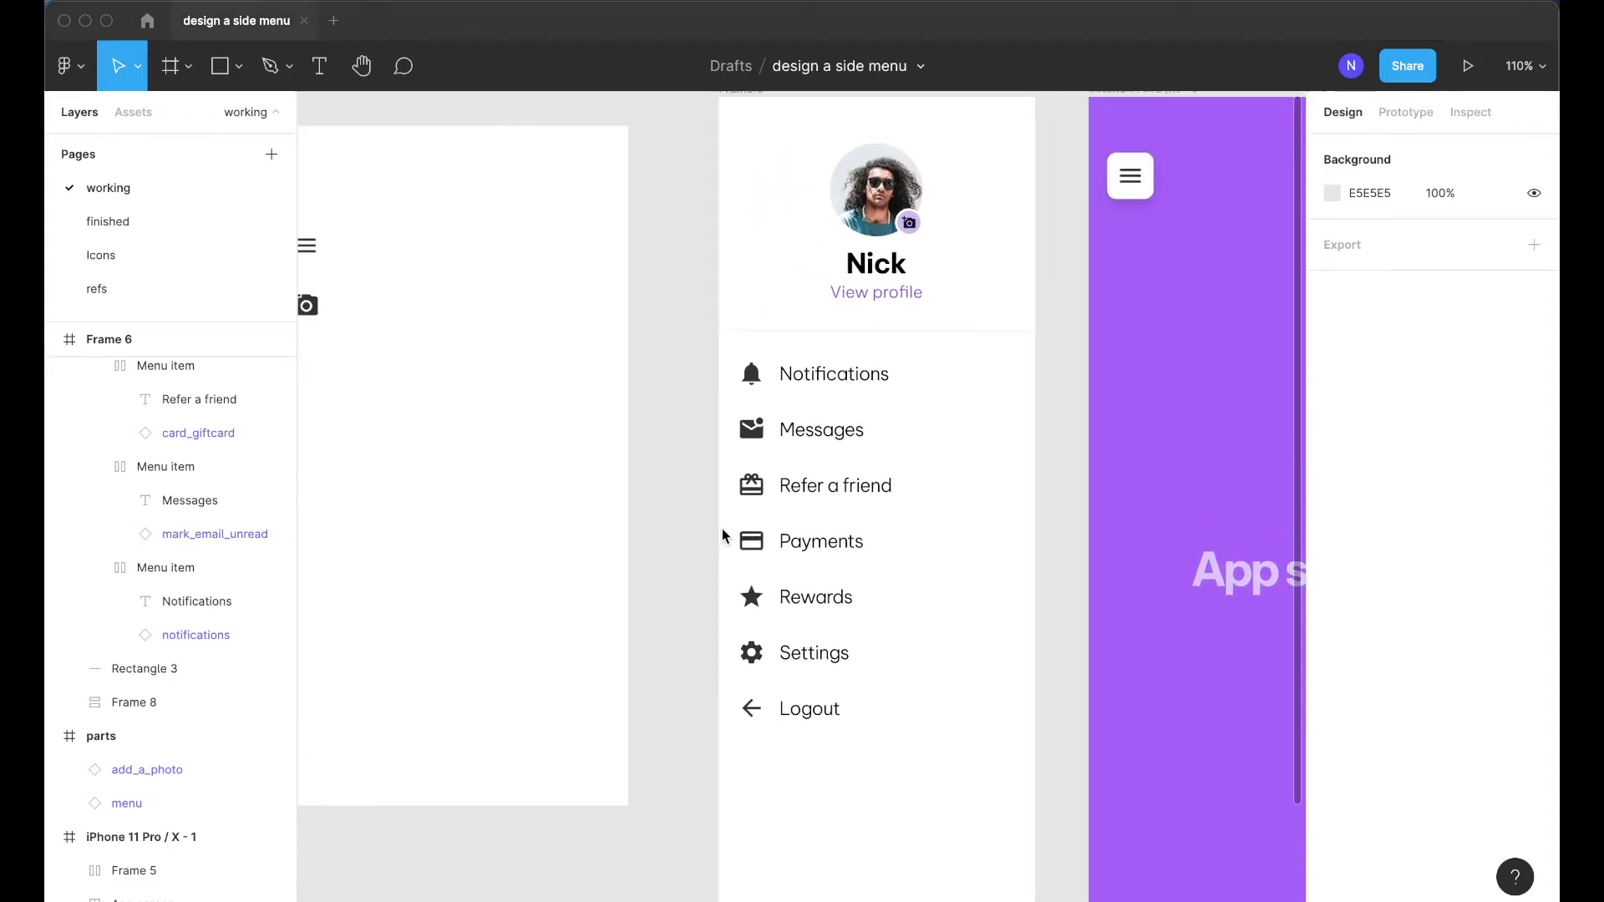
{"action": "scroll", "coordinate": [723, 536], "scroll_direction": "down", "scroll_amount": 2}
{"action": "scroll", "coordinate": [724, 536], "scroll_direction": "right", "scroll_amount": 1}
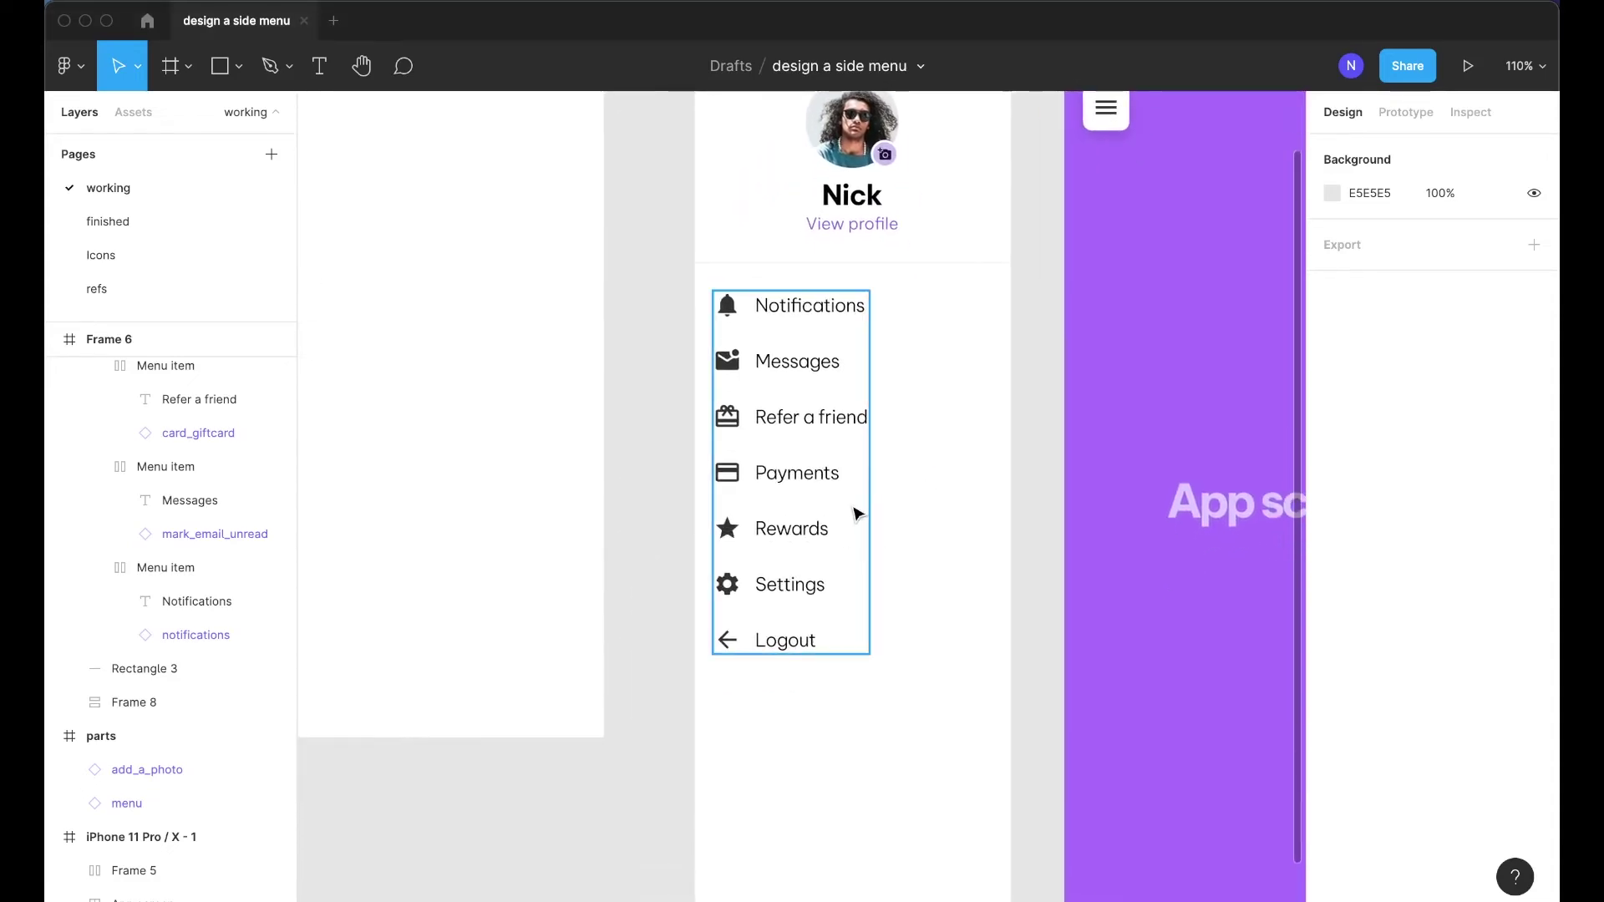
{"action": "scroll", "coordinate": [1039, 498], "scroll_direction": "up", "scroll_amount": 1}
{"action": "scroll", "coordinate": [1039, 498], "scroll_direction": "left", "scroll_amount": 3}
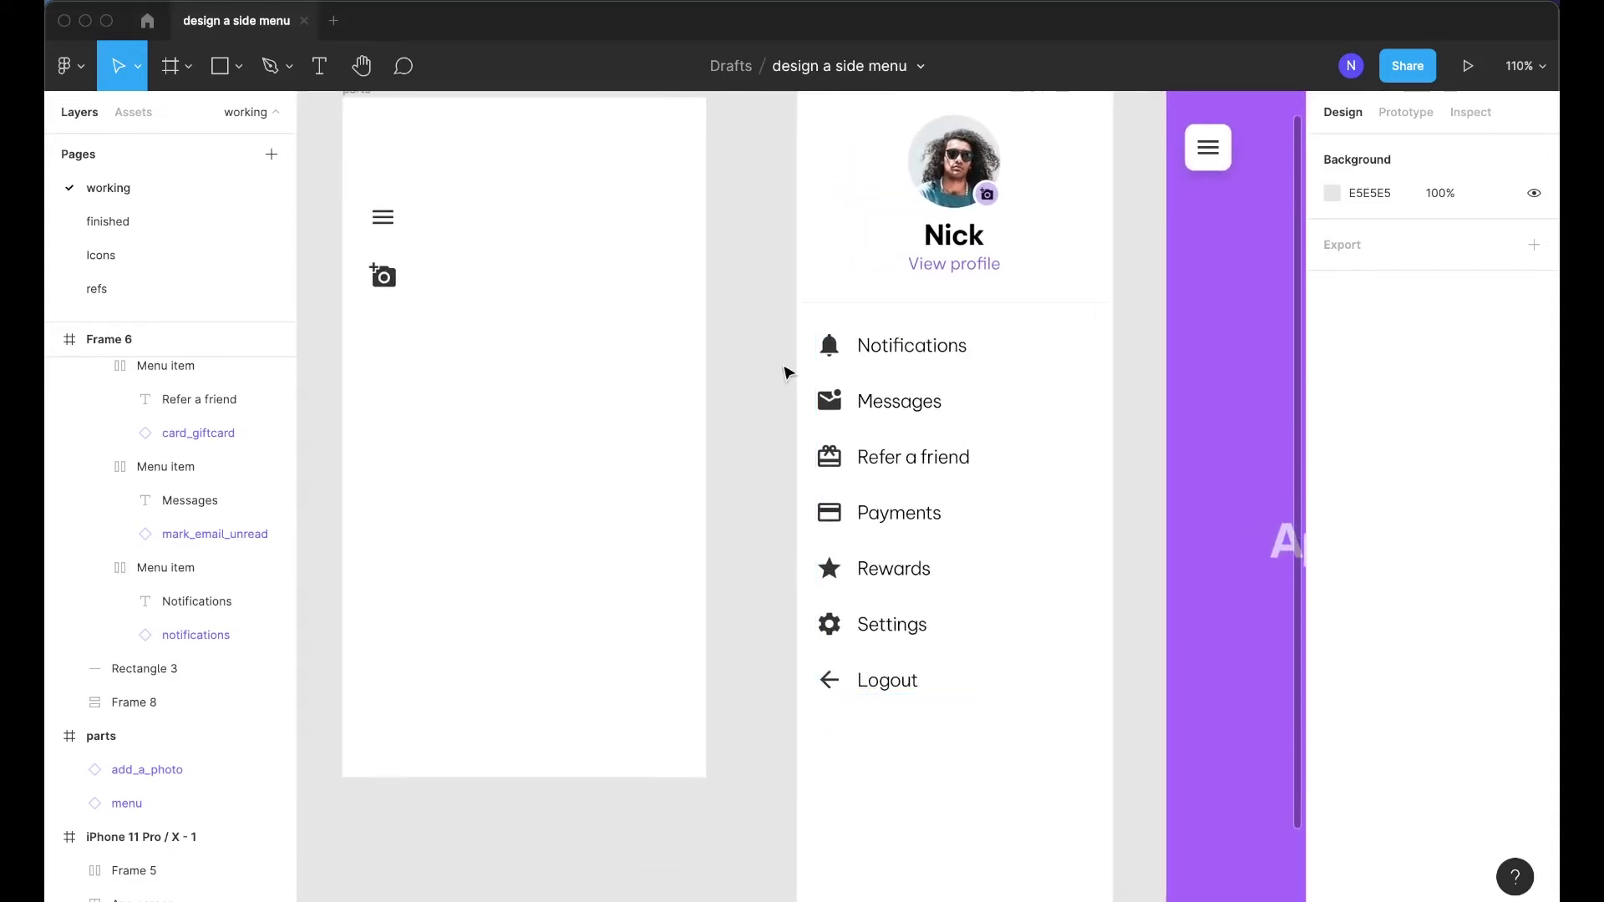
{"action": "scroll", "coordinate": [879, 433], "scroll_direction": "down", "scroll_amount": 1}
{"action": "scroll", "coordinate": [879, 433], "scroll_direction": "right", "scroll_amount": 1}
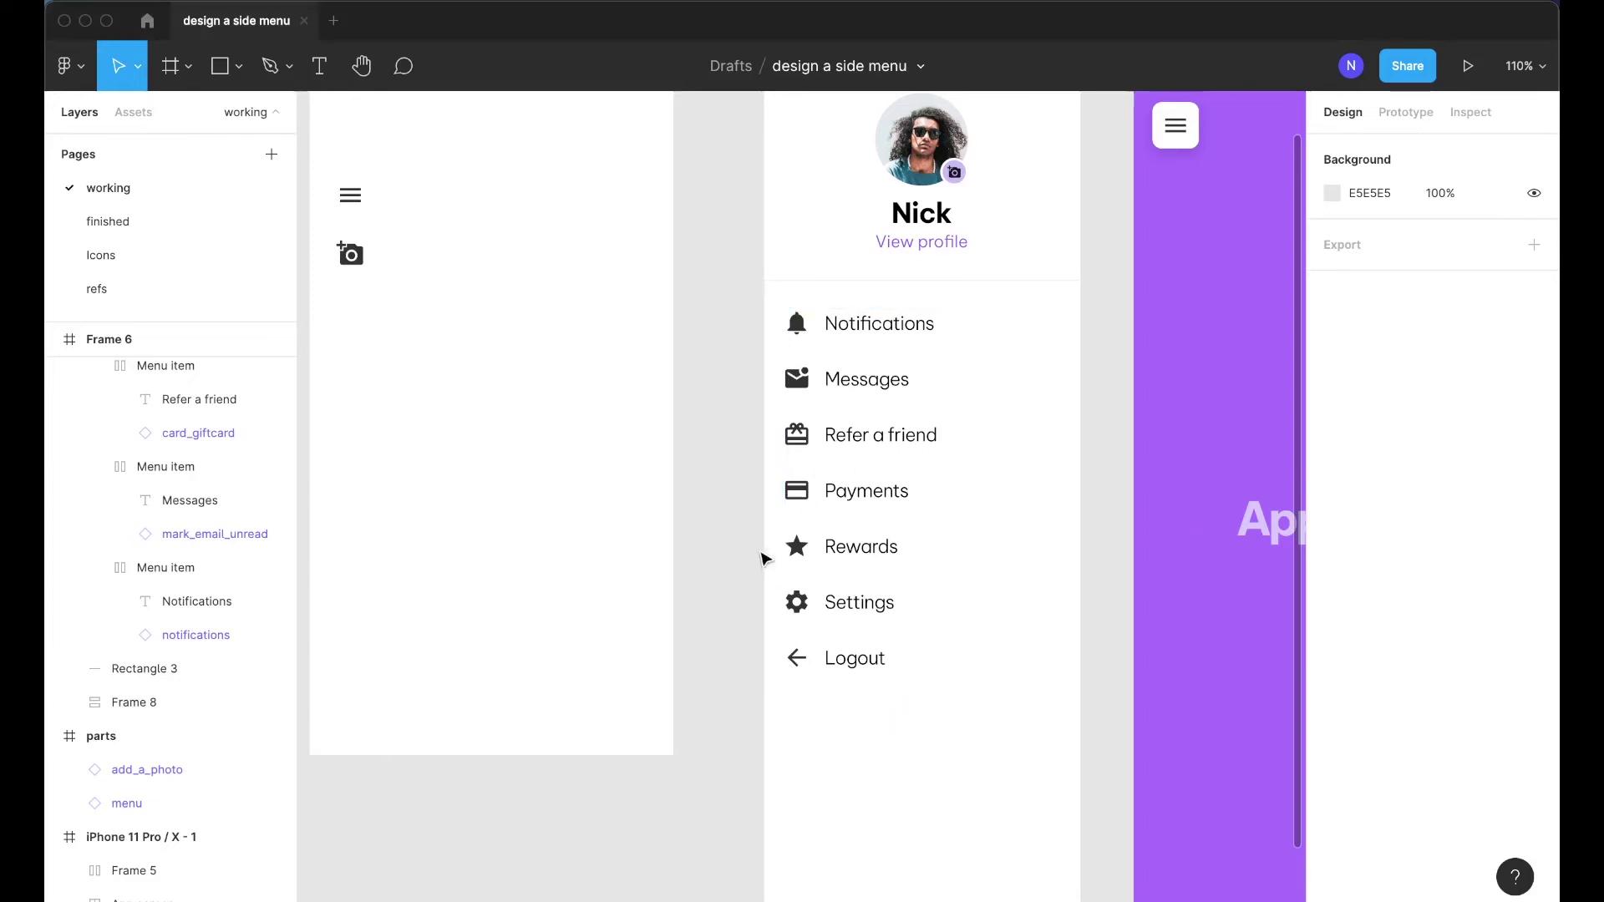
Pull the Logout row out of the menu list and drop it below
{"action": "double_click", "coordinate": [859, 662]}
{"action": "left_click_drag", "start_coordinate": [859, 662], "coordinate": [868, 727]}
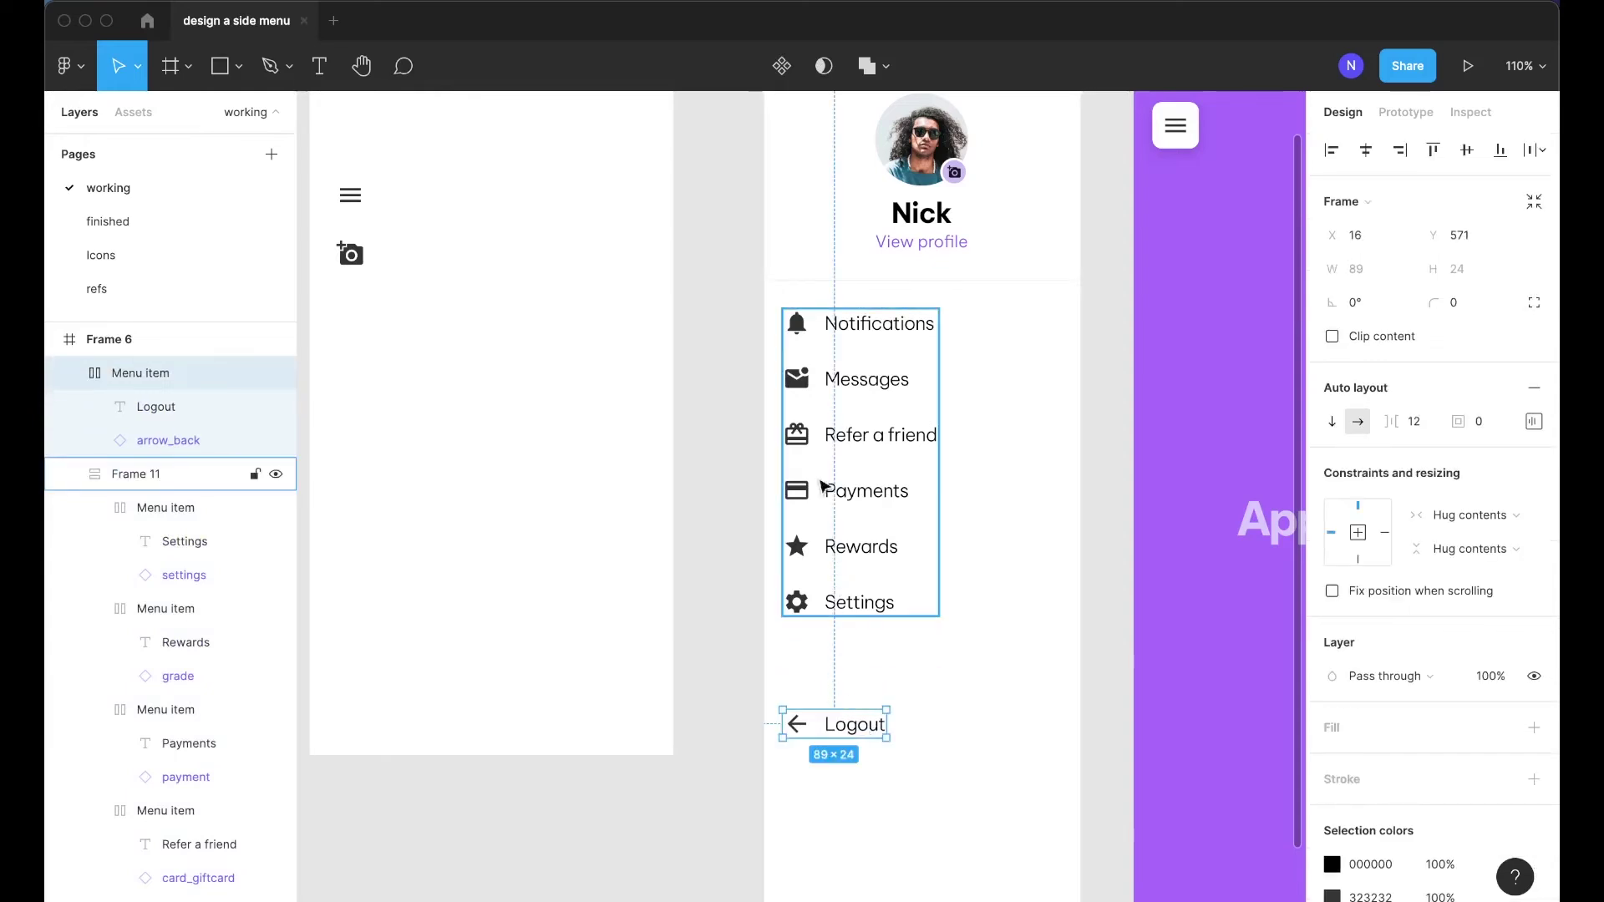
{"action": "left_click", "coordinate": [745, 649]}
Copy the profile divider between Settings and Logout, nudging it and Logout upward
{"action": "left_click", "coordinate": [899, 284]}
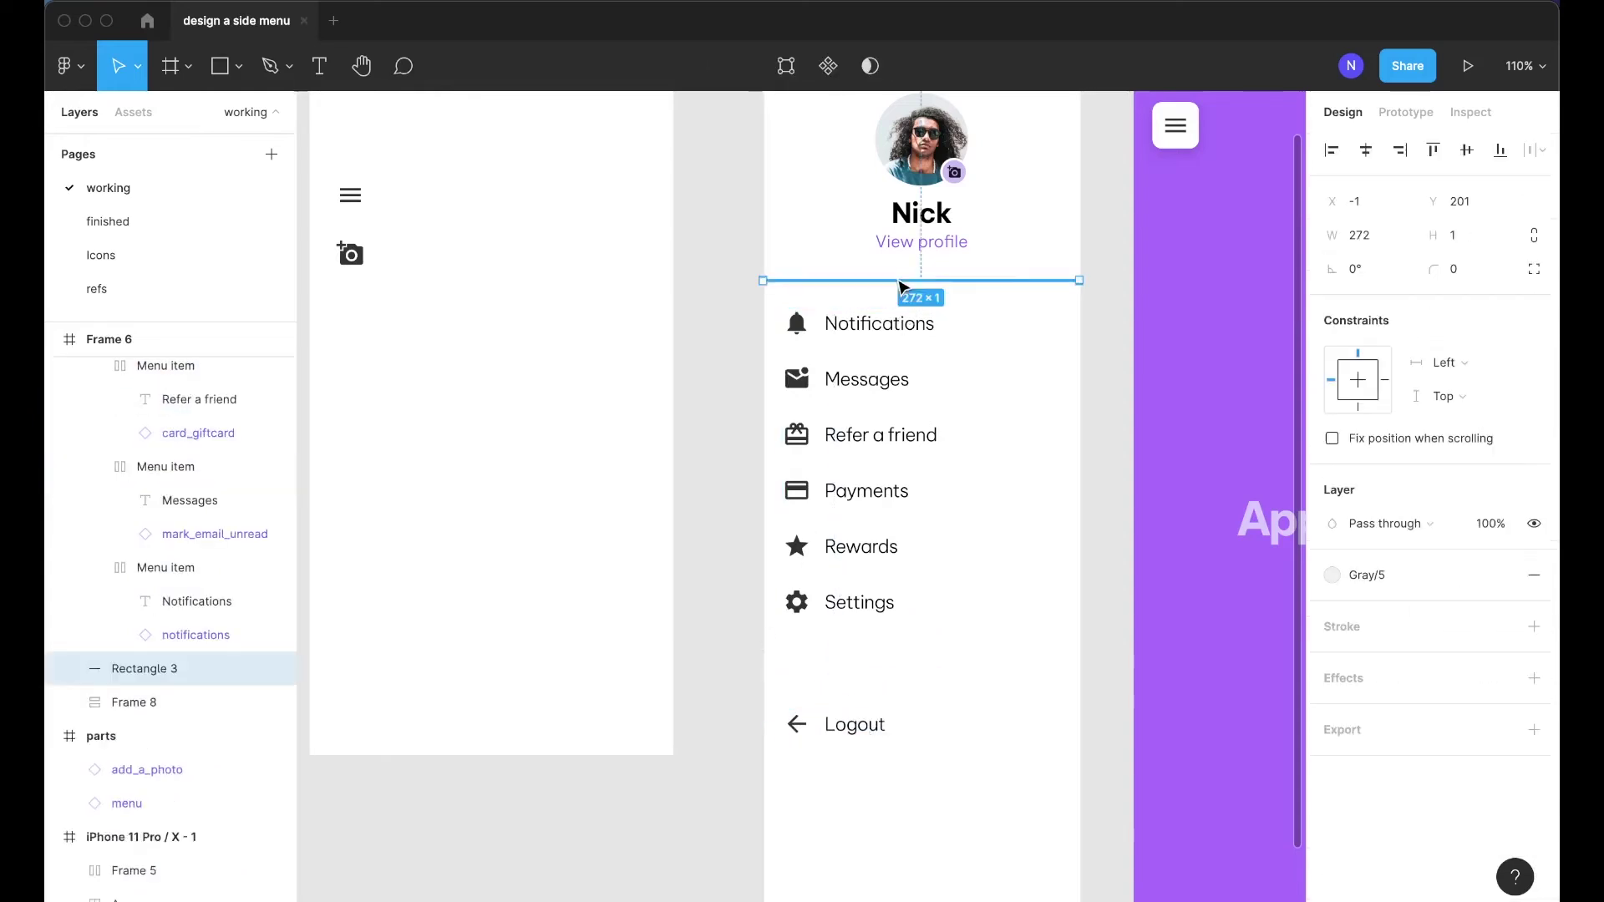
{"action": "left_click_drag", "start_coordinate": [899, 287], "coordinate": [918, 649]}
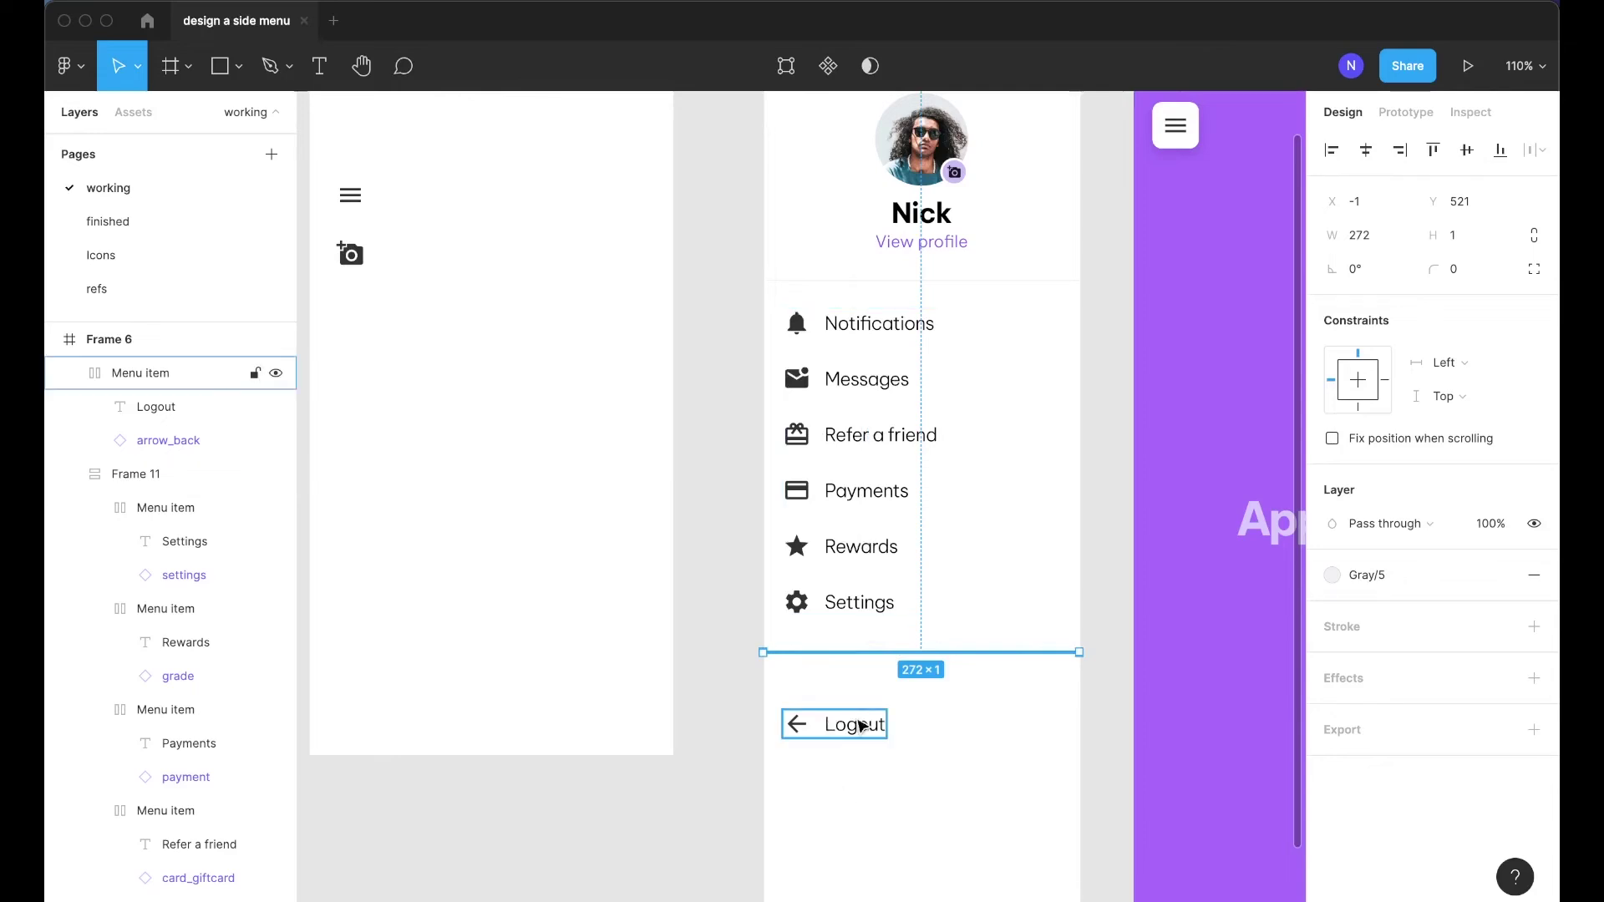
{"action": "left_click", "coordinate": [756, 668]}
{"action": "left_click", "coordinate": [762, 653]}
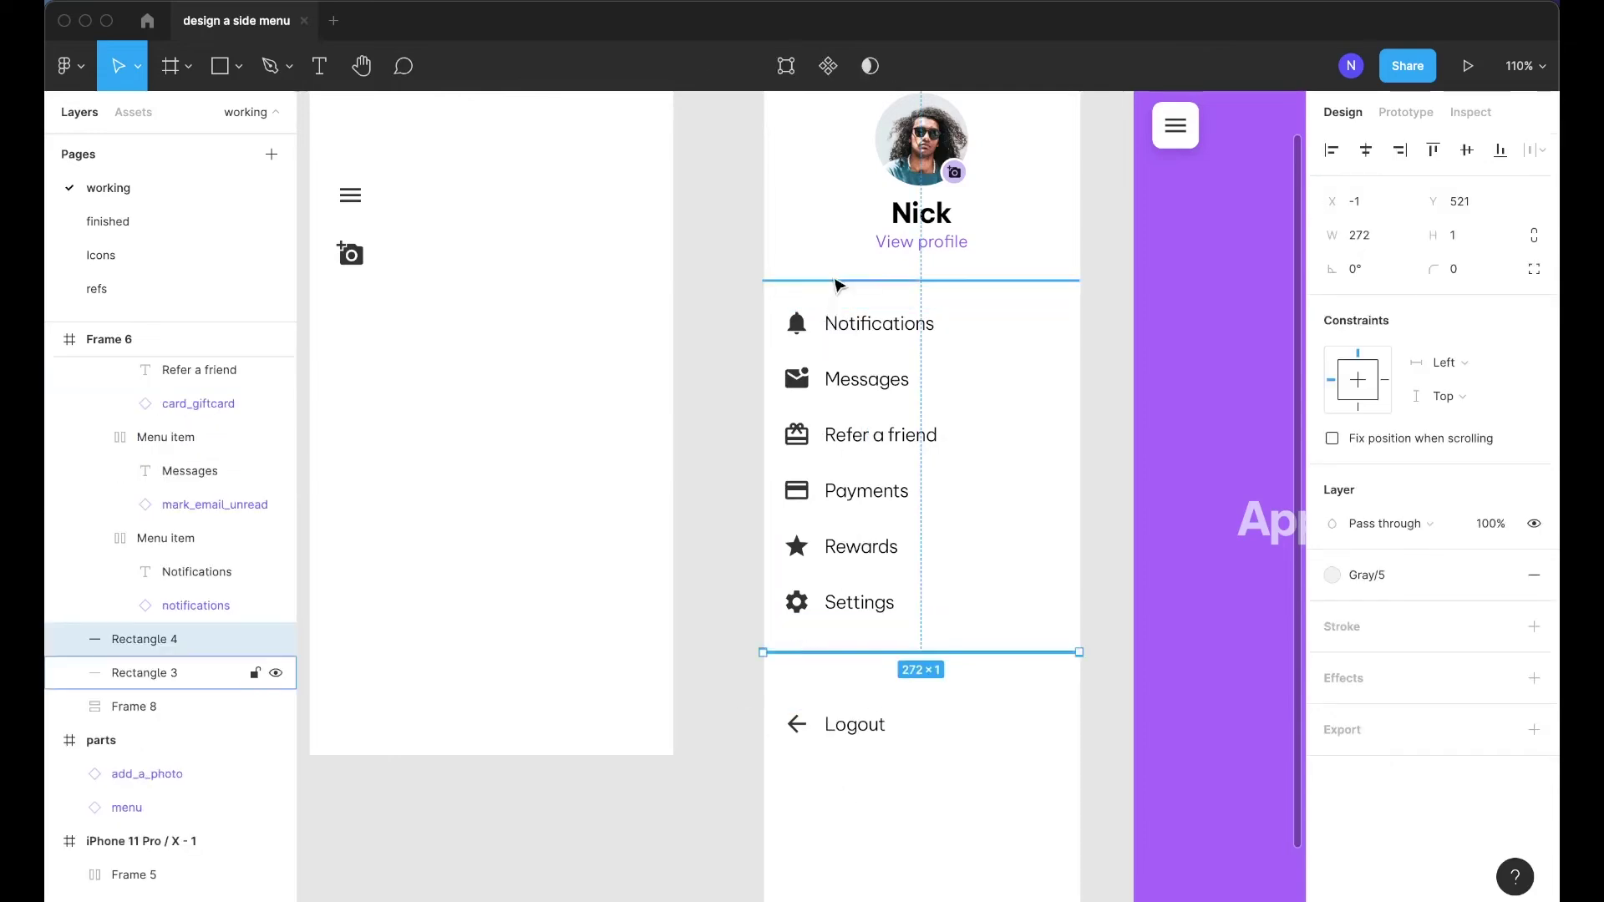
{"action": "key", "text": "alt"}
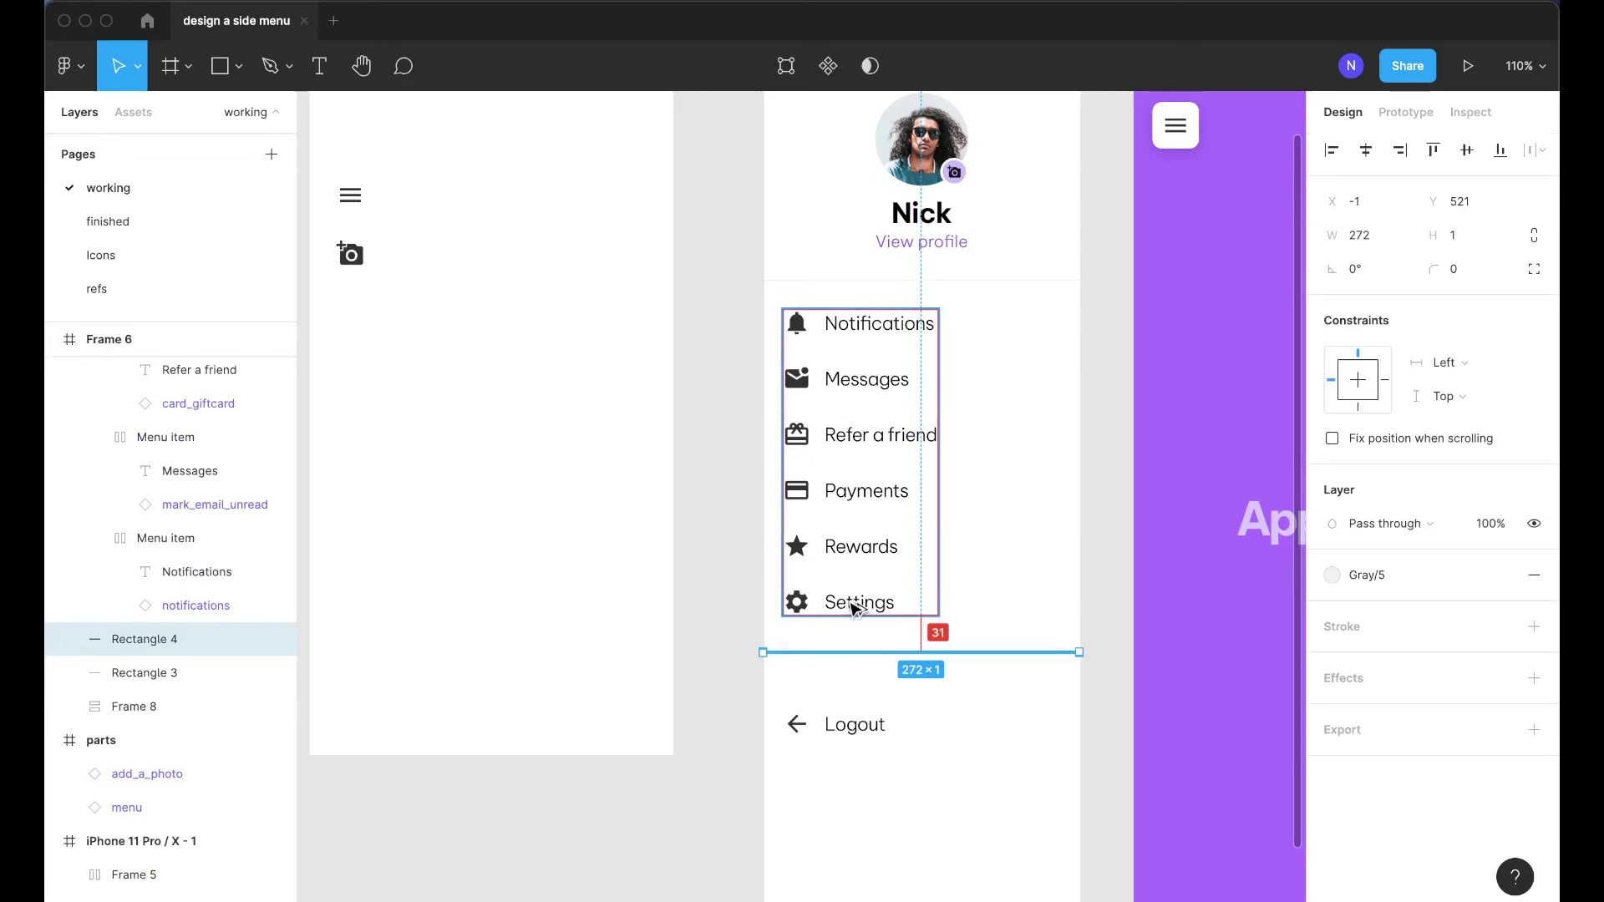
{"action": "key", "text": "shift+Up"}
{"action": "left_click_drag", "start_coordinate": [838, 725], "coordinate": [839, 685]}
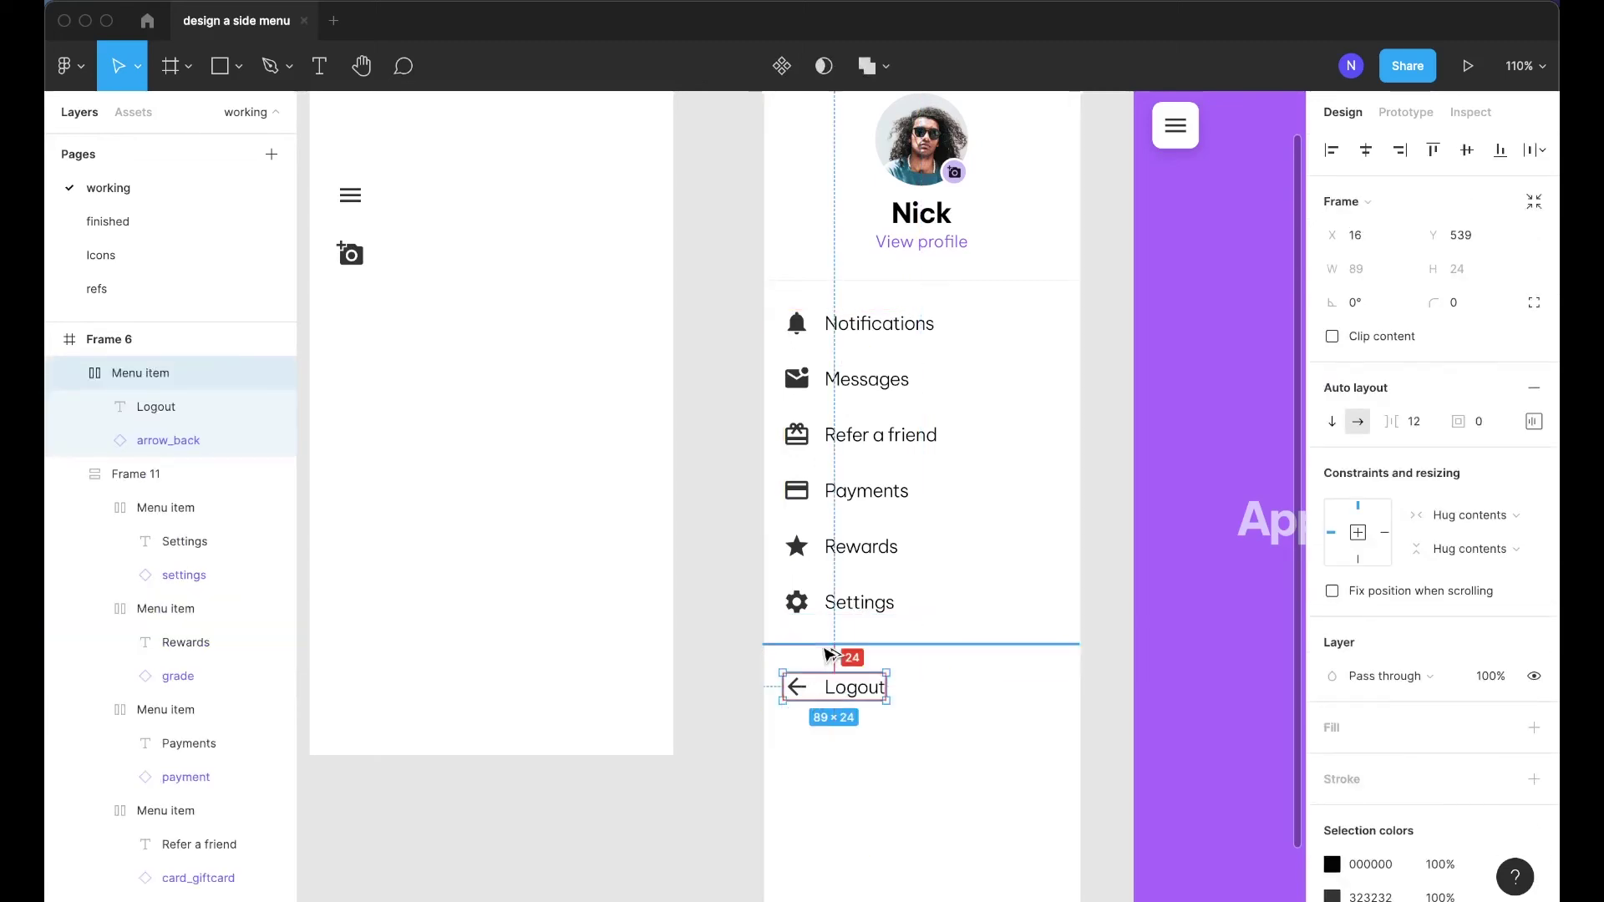
{"action": "left_click", "coordinate": [754, 617]}
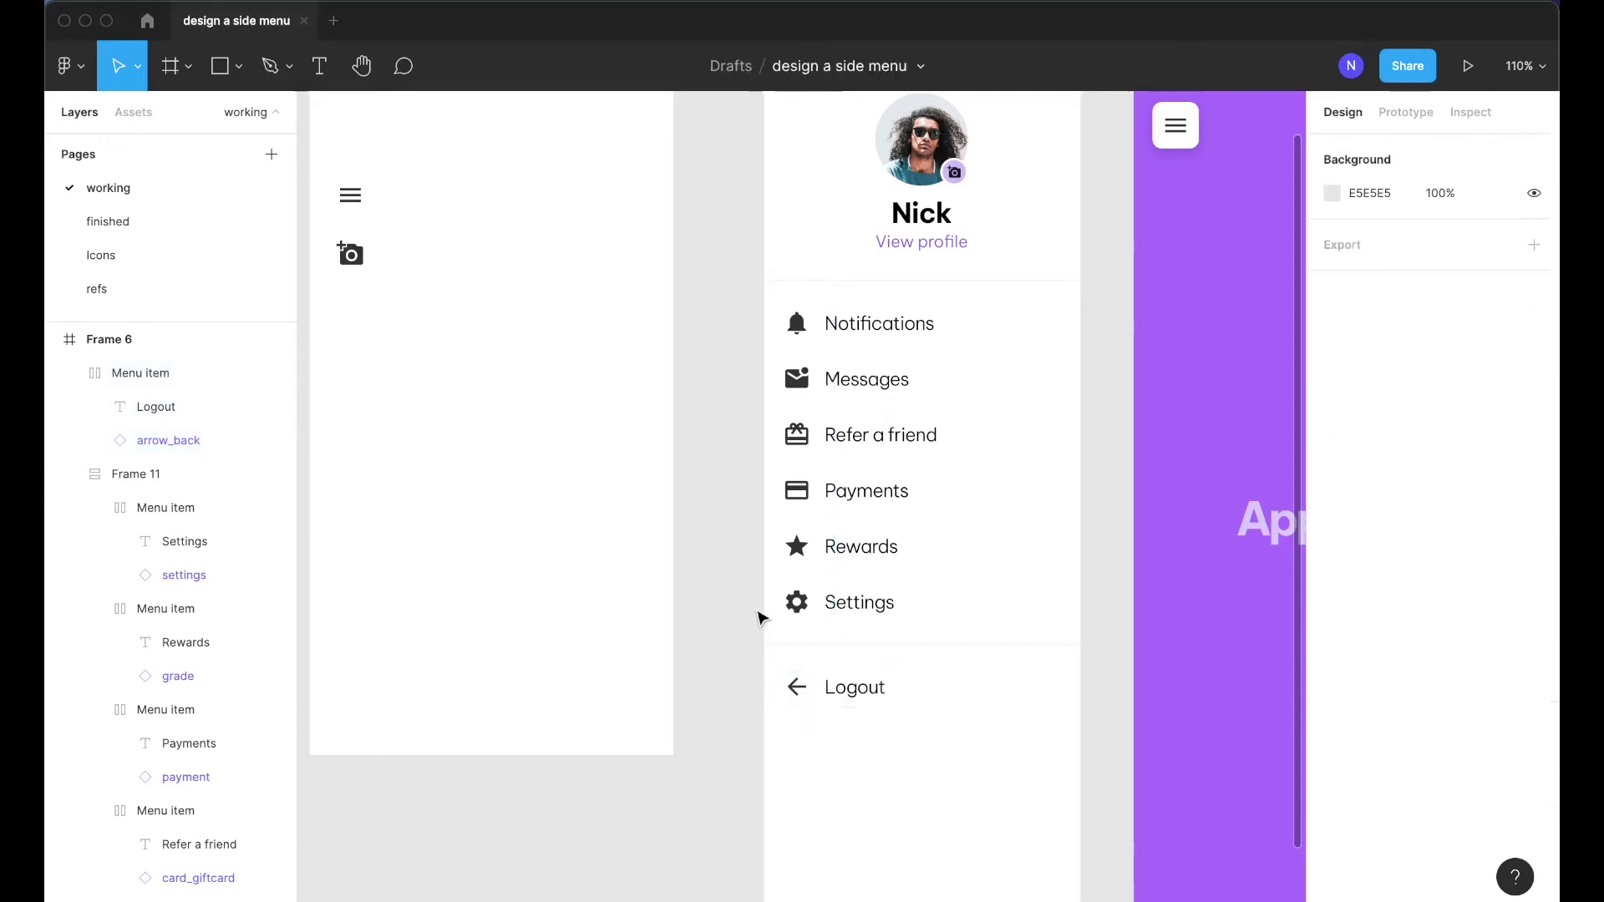
{"action": "left_click", "coordinate": [854, 617]}
{"action": "left_click", "coordinate": [858, 608]}
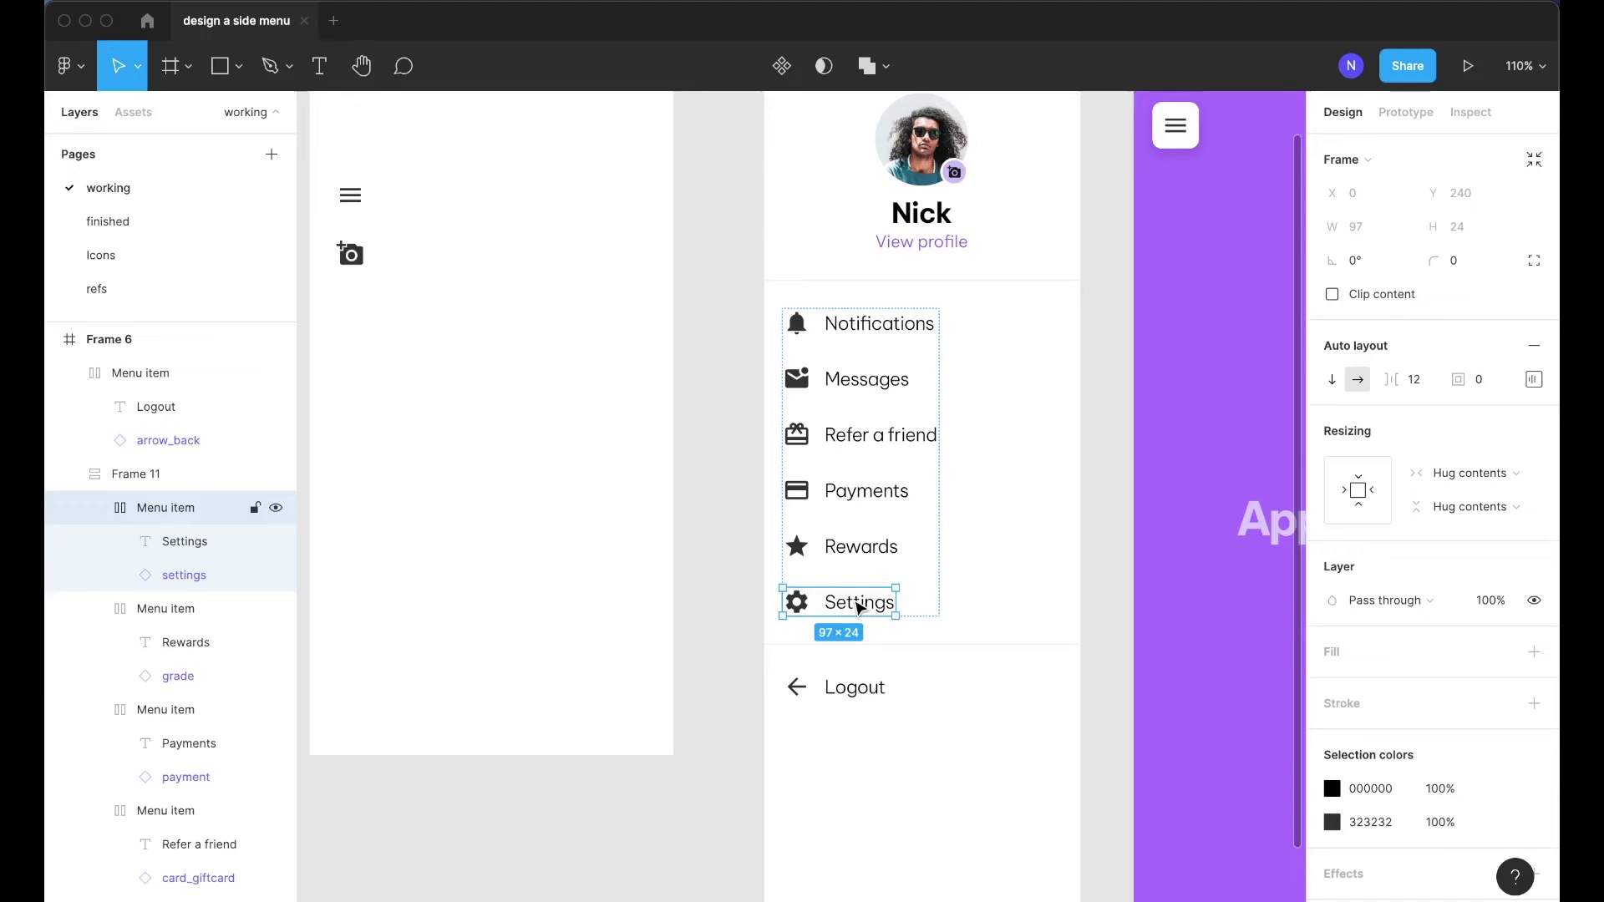
{"action": "key", "text": "super+d"}
{"action": "key", "text": "super+d"}
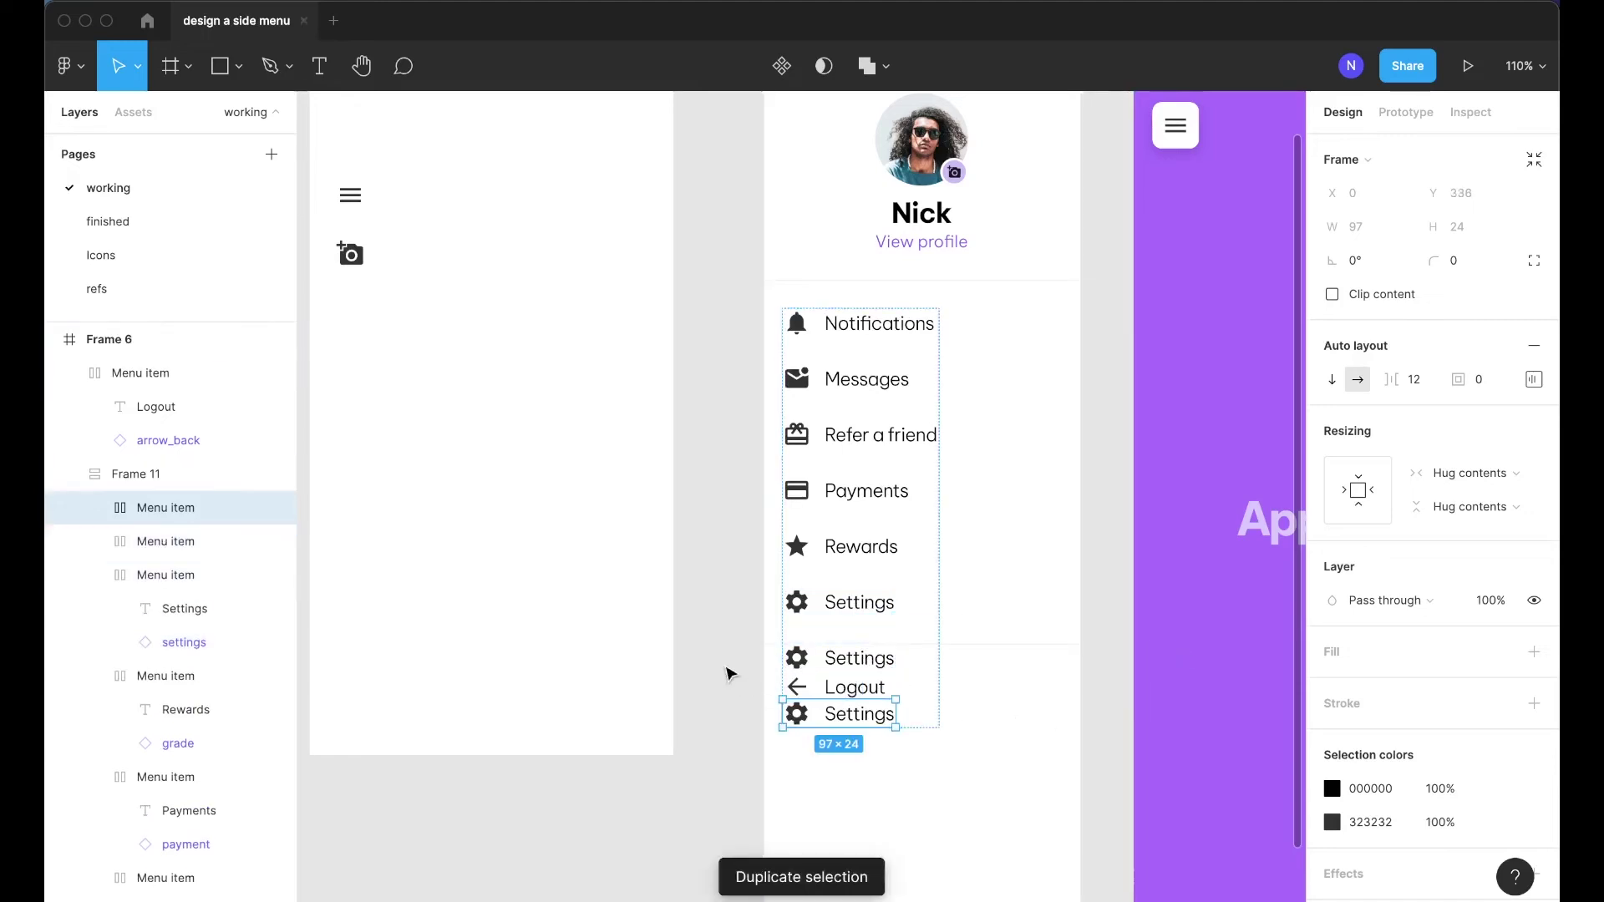
{"action": "left_click", "coordinate": [723, 671]}
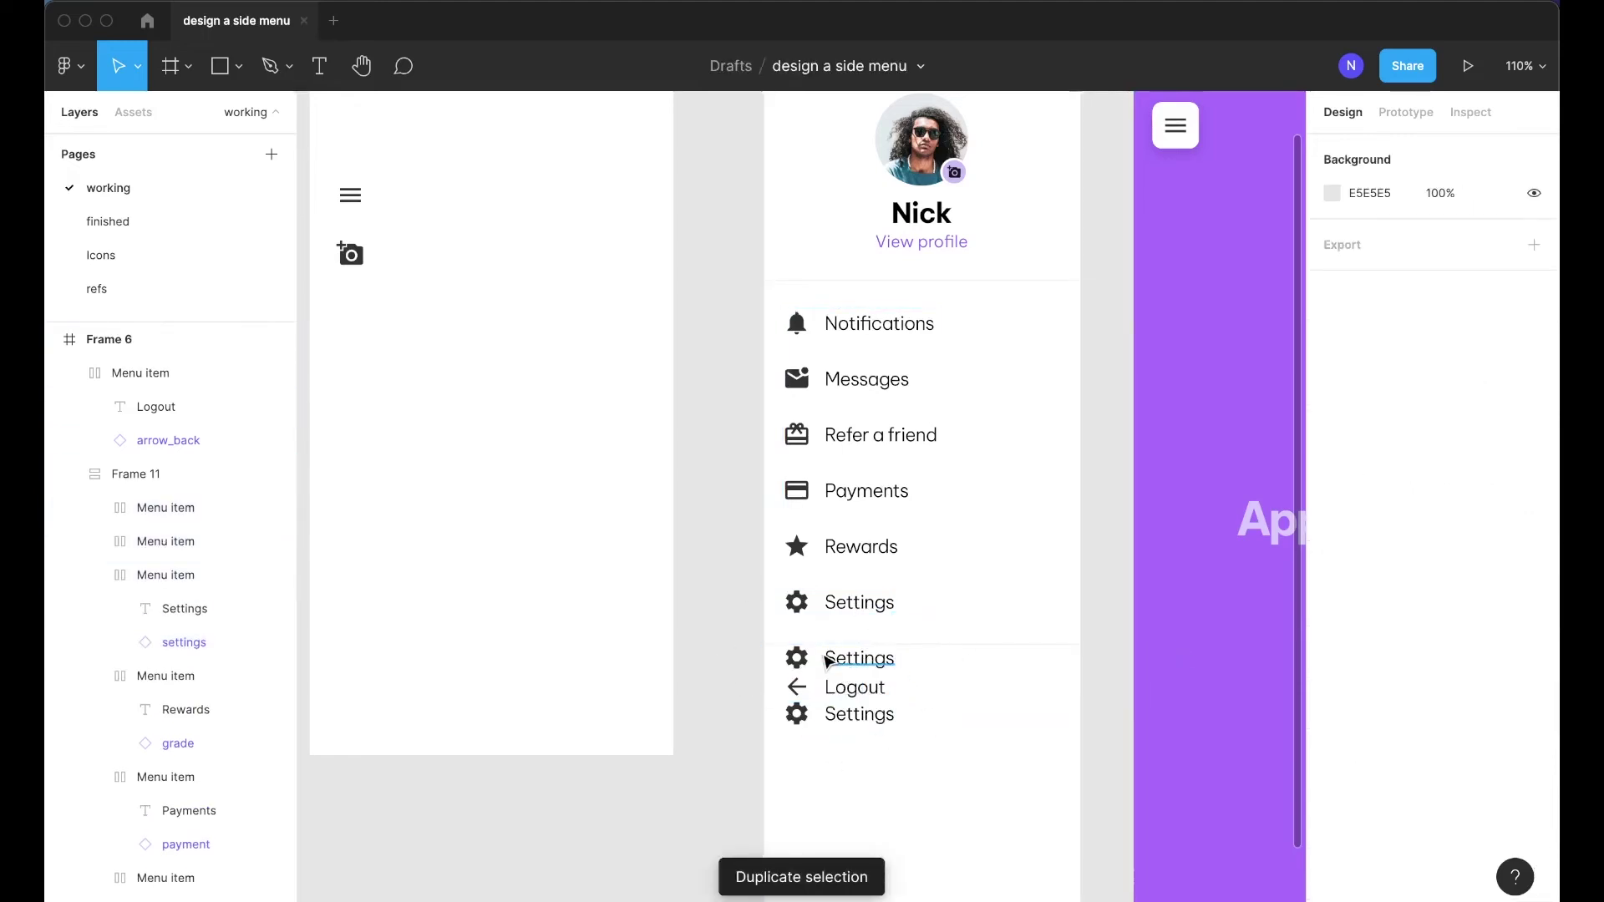
{"action": "key", "text": "super+z"}
{"action": "key", "text": "super+z"}
{"action": "left_click", "coordinate": [732, 652]}
{"action": "scroll", "coordinate": [870, 347], "scroll_direction": "up", "scroll_amount": 1}
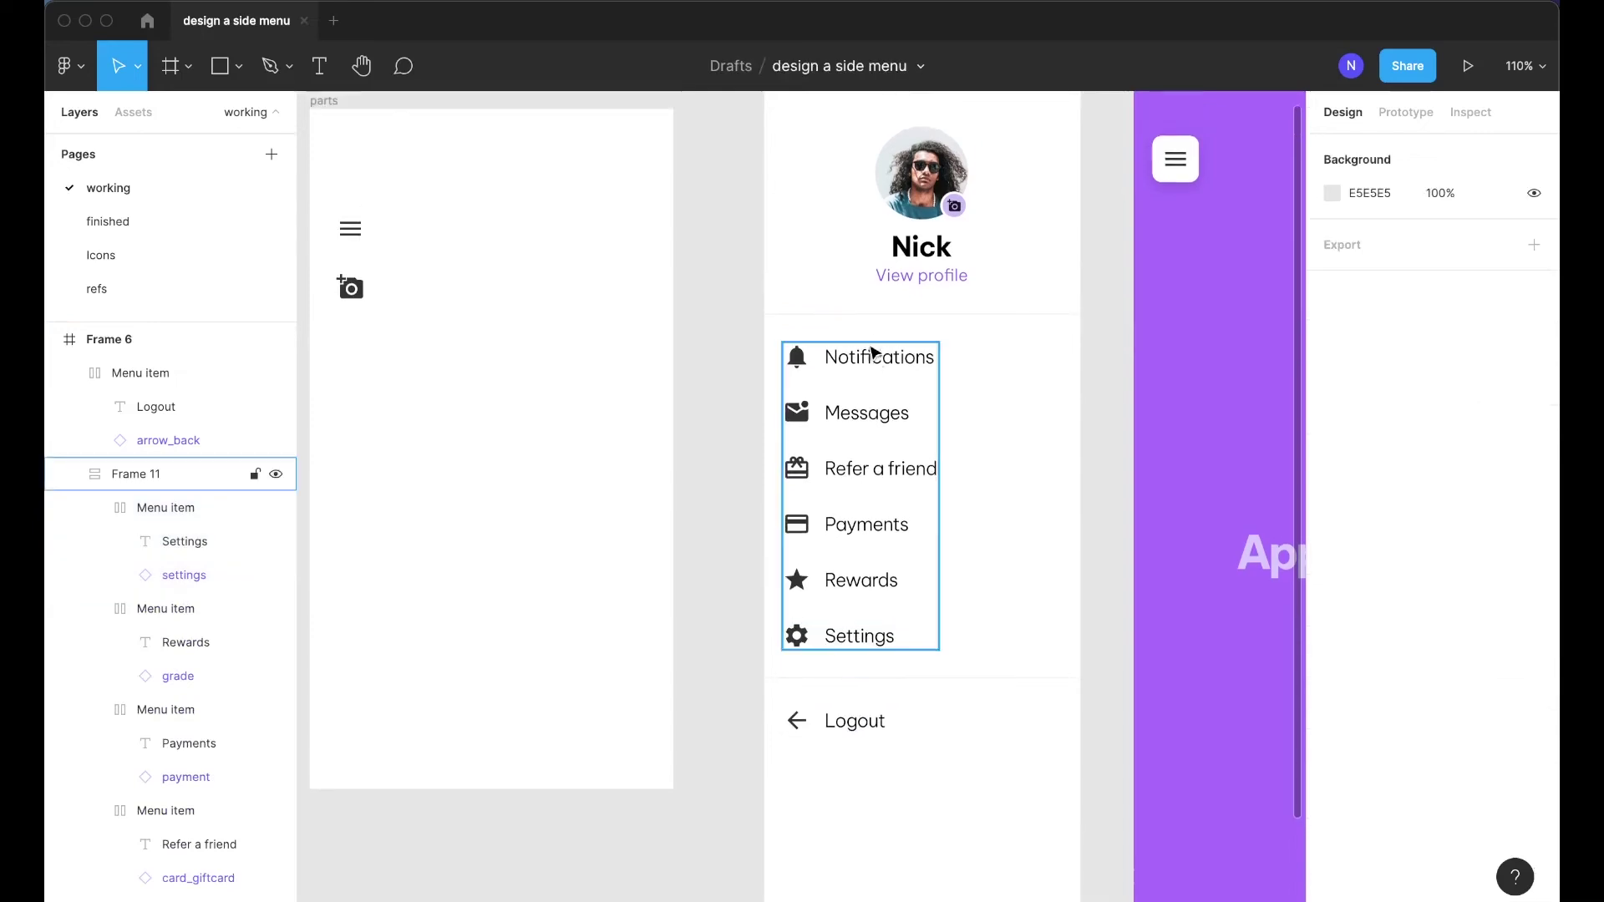
{"action": "scroll", "coordinate": [920, 322], "scroll_direction": "up", "scroll_amount": 5}
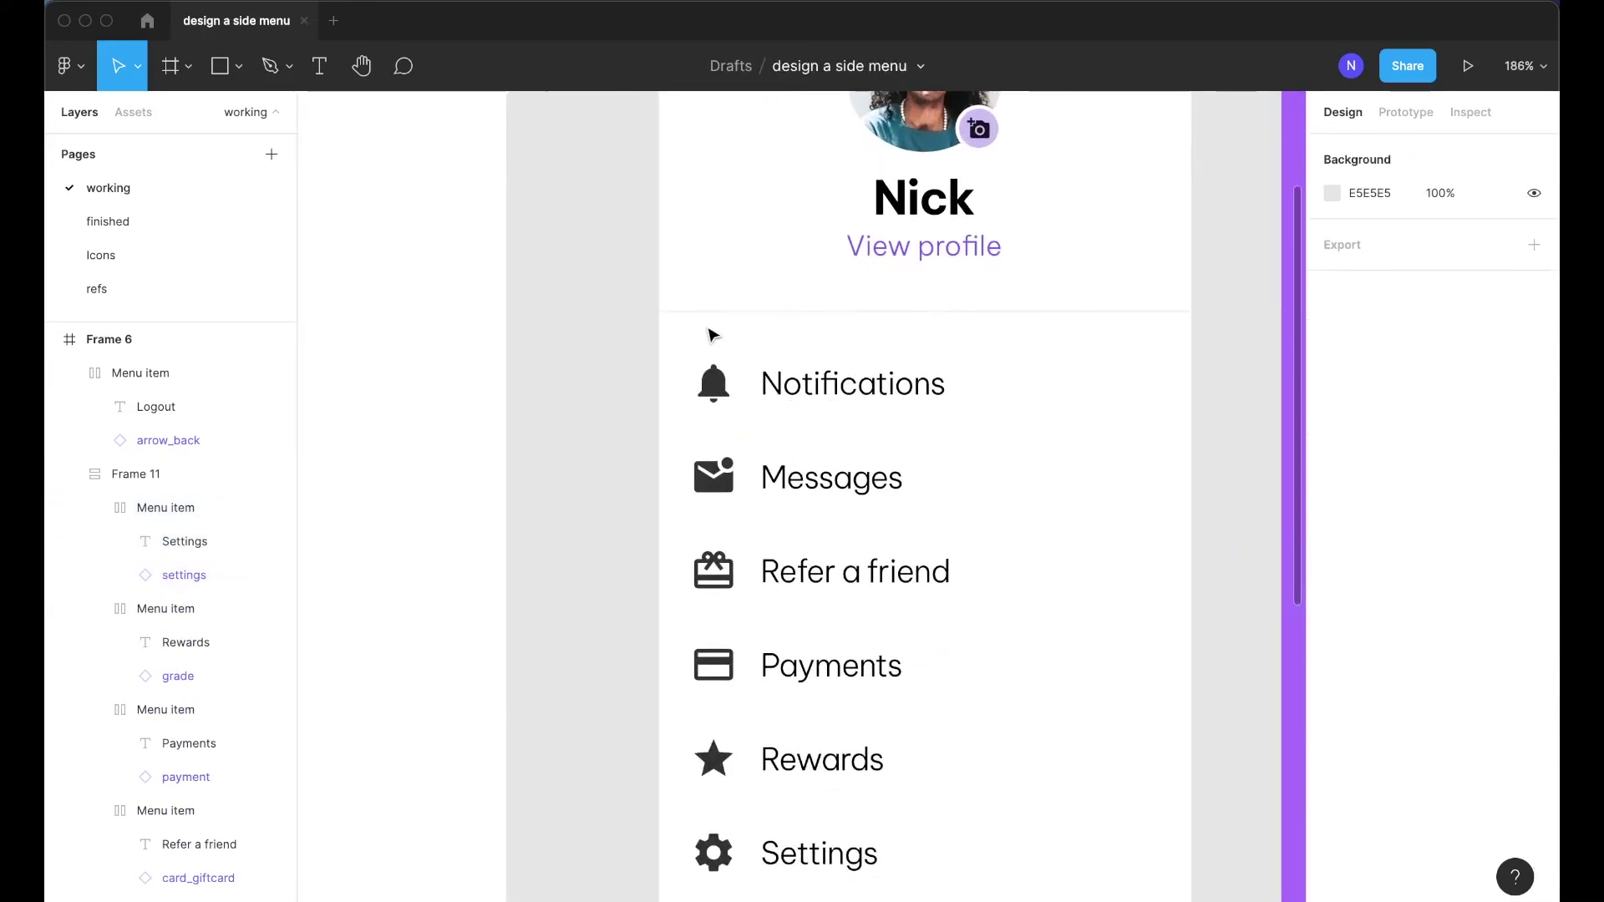
{"action": "left_click", "coordinate": [702, 312]}
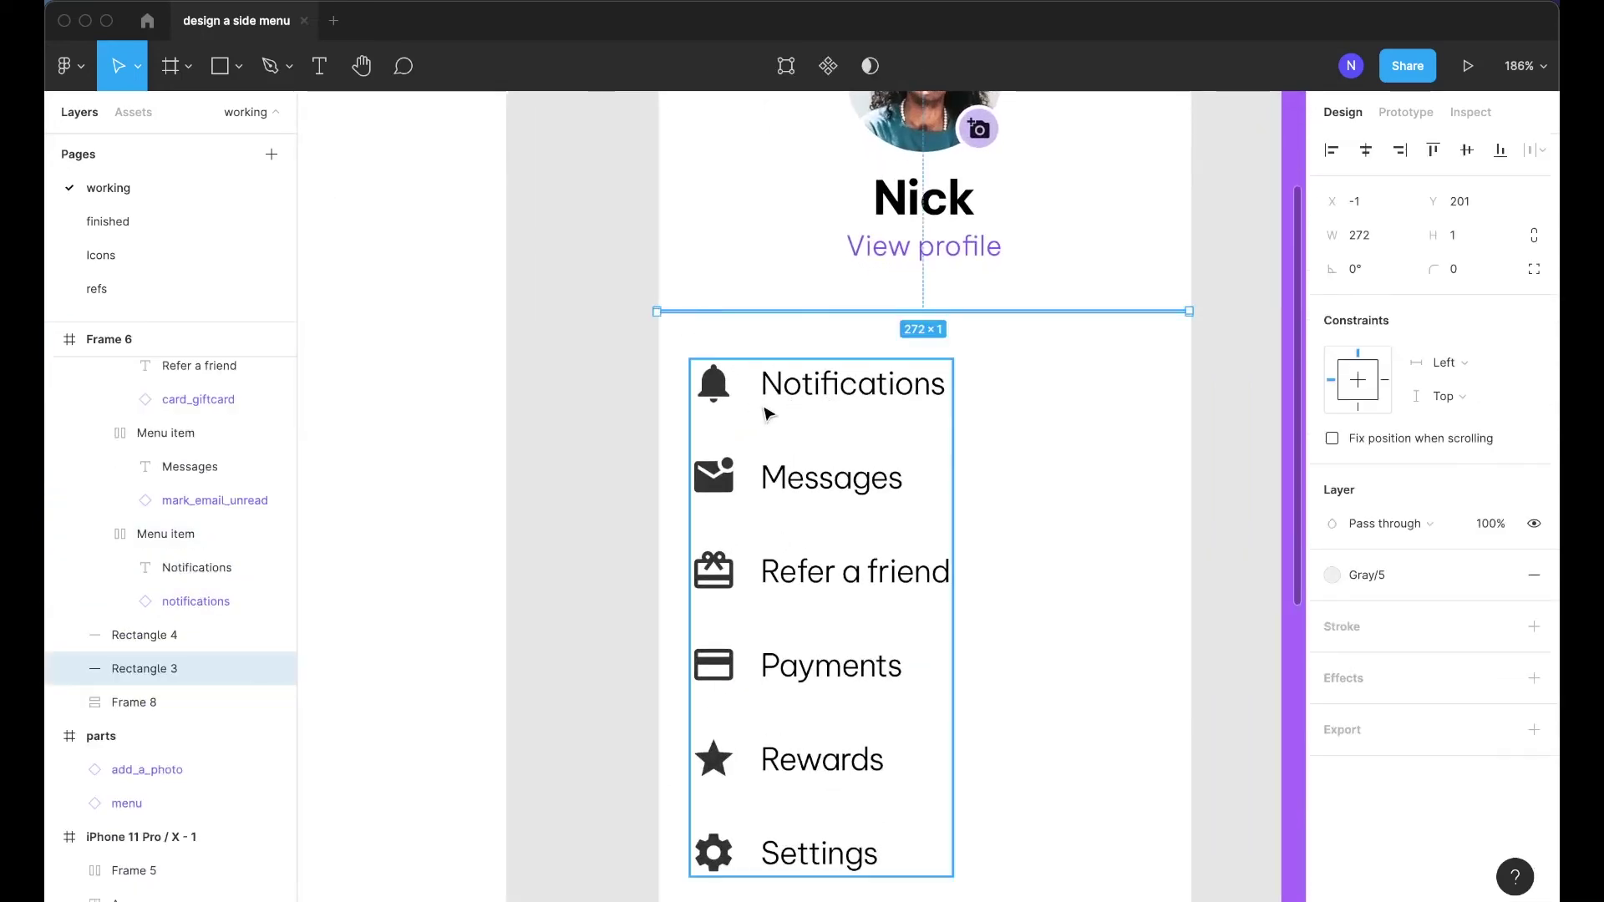
{"action": "left_click", "coordinate": [764, 409]}
{"action": "key", "text": "alt"}
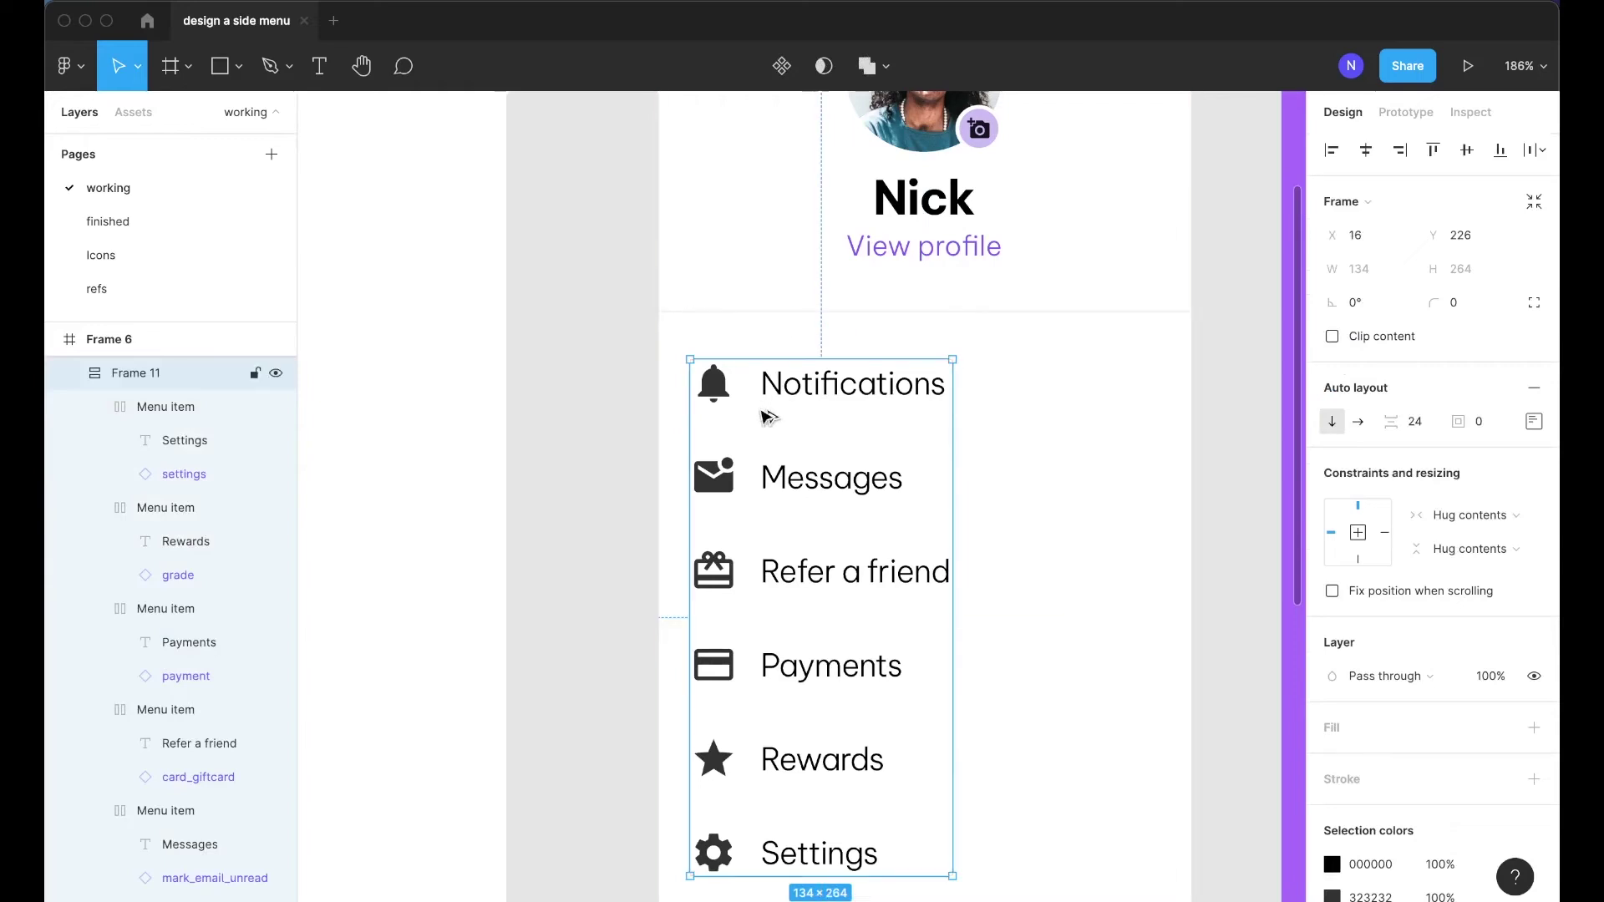
{"action": "scroll", "coordinate": [613, 404], "scroll_direction": "down", "scroll_amount": 5}
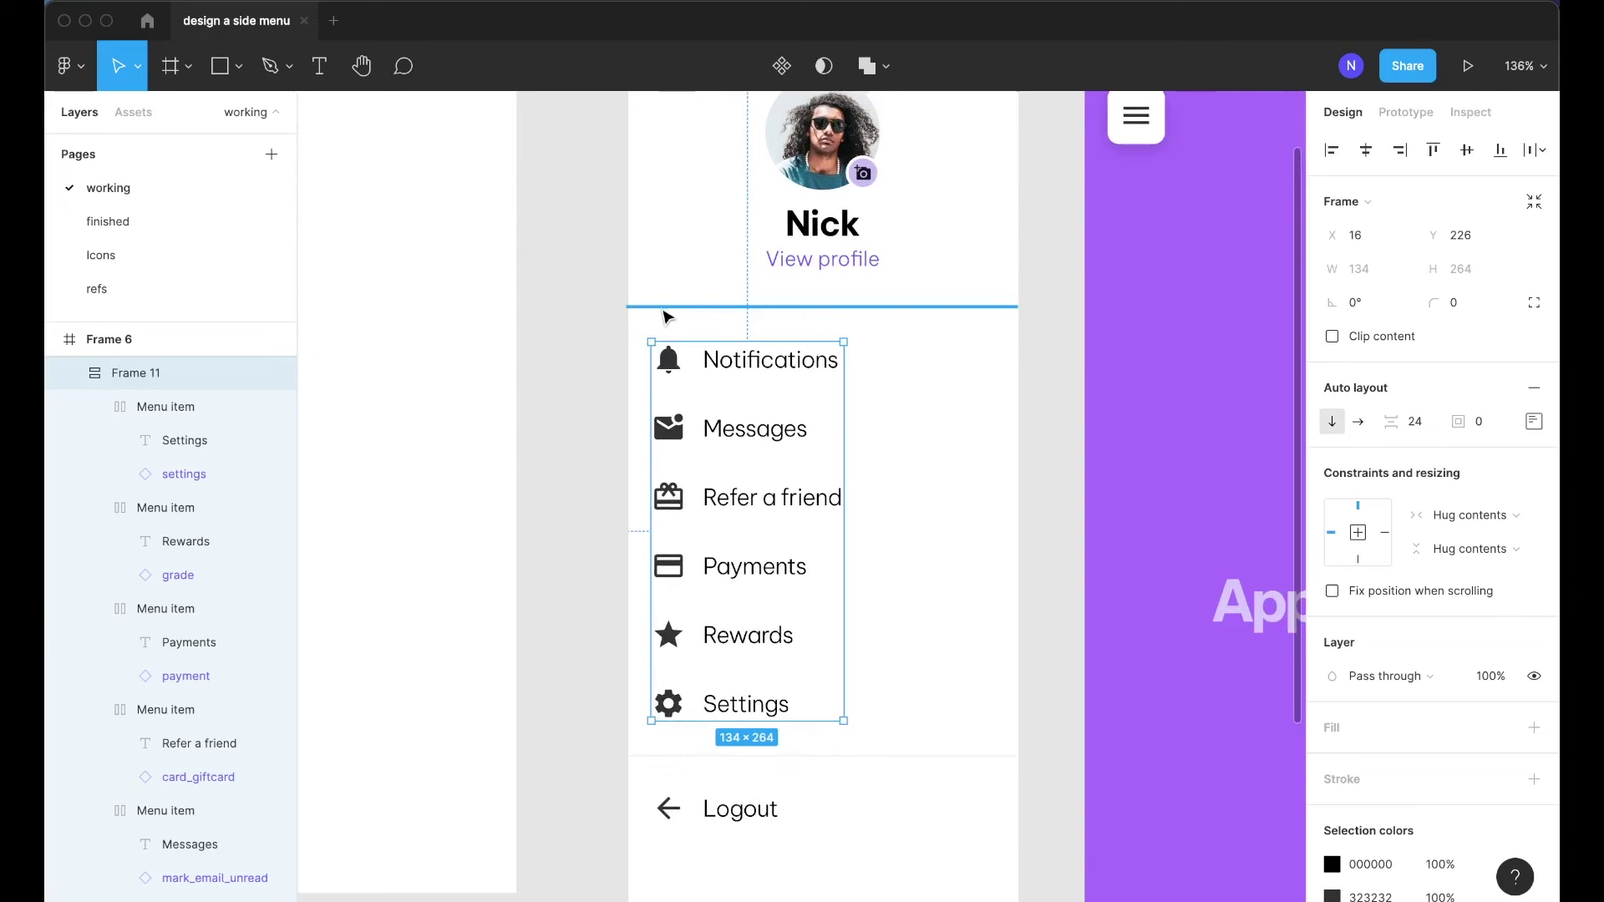
{"action": "left_click", "coordinate": [668, 306], "text": "shift"}
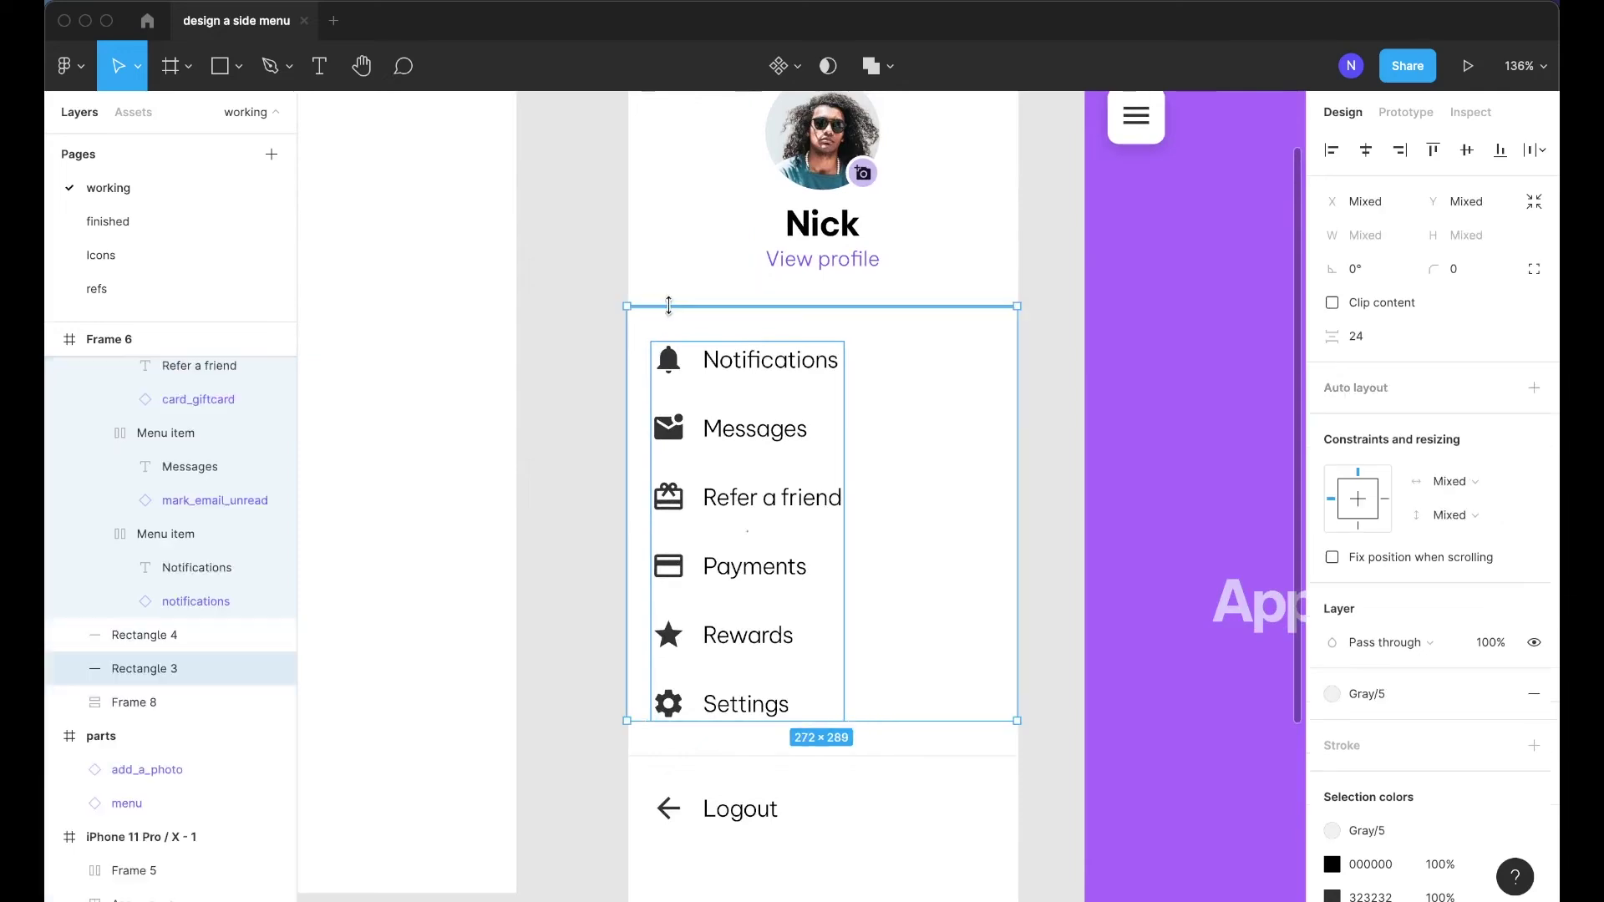
Try wrapping the divider and menu list in auto layout, then undo it
{"action": "key", "text": "shift+a"}
{"action": "left_click", "coordinate": [625, 380]}
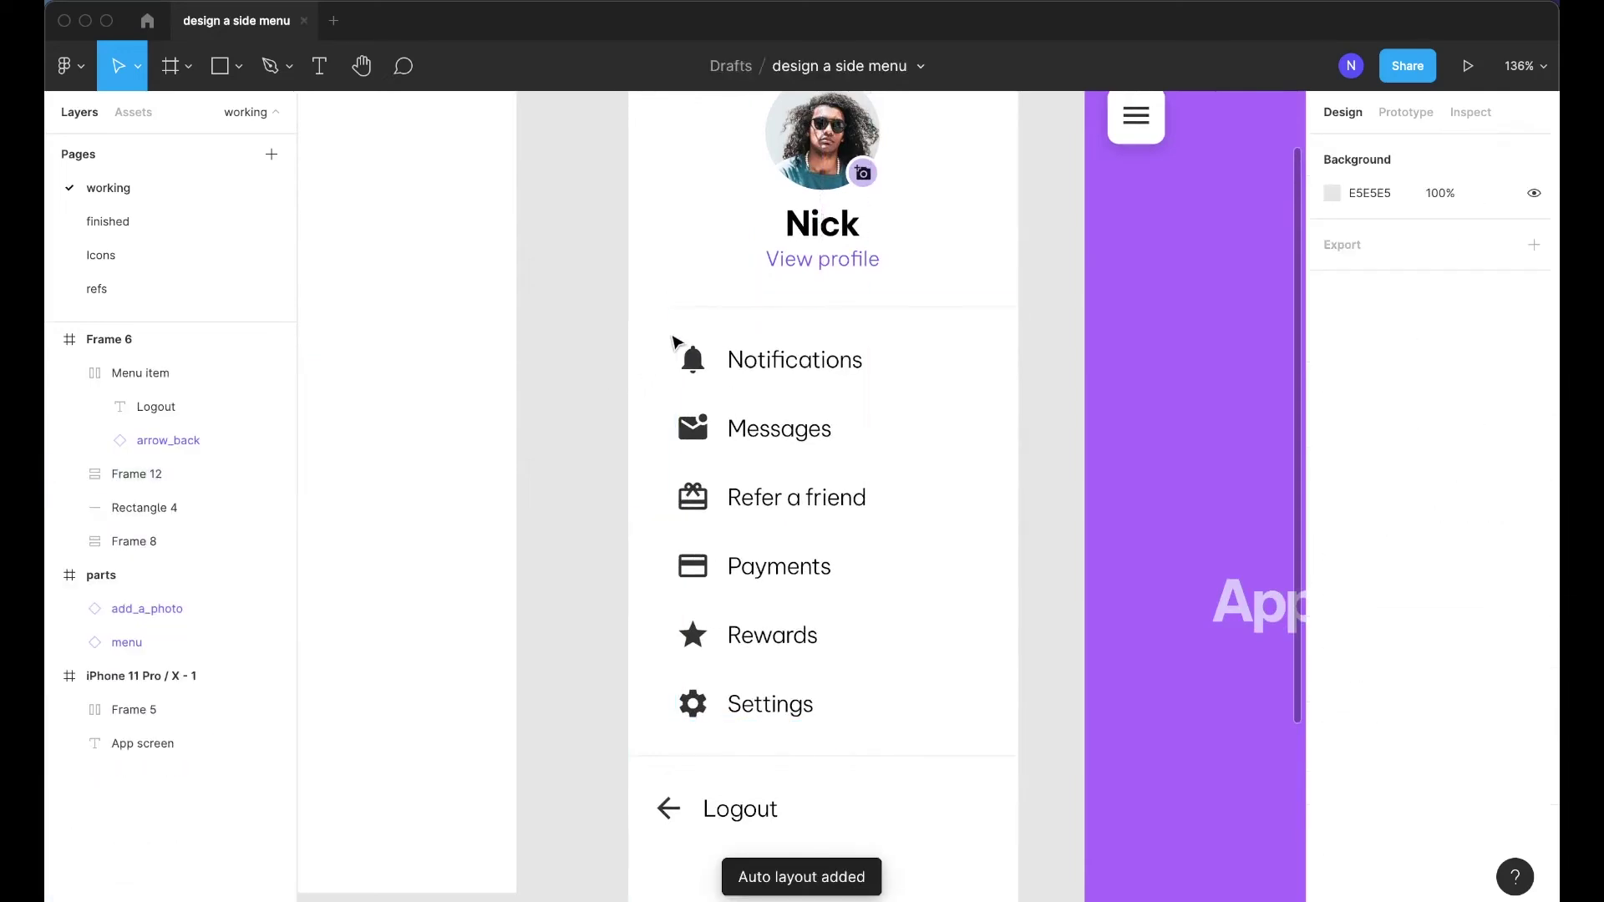
{"action": "scroll", "coordinate": [677, 343], "scroll_direction": "up", "scroll_amount": 5}
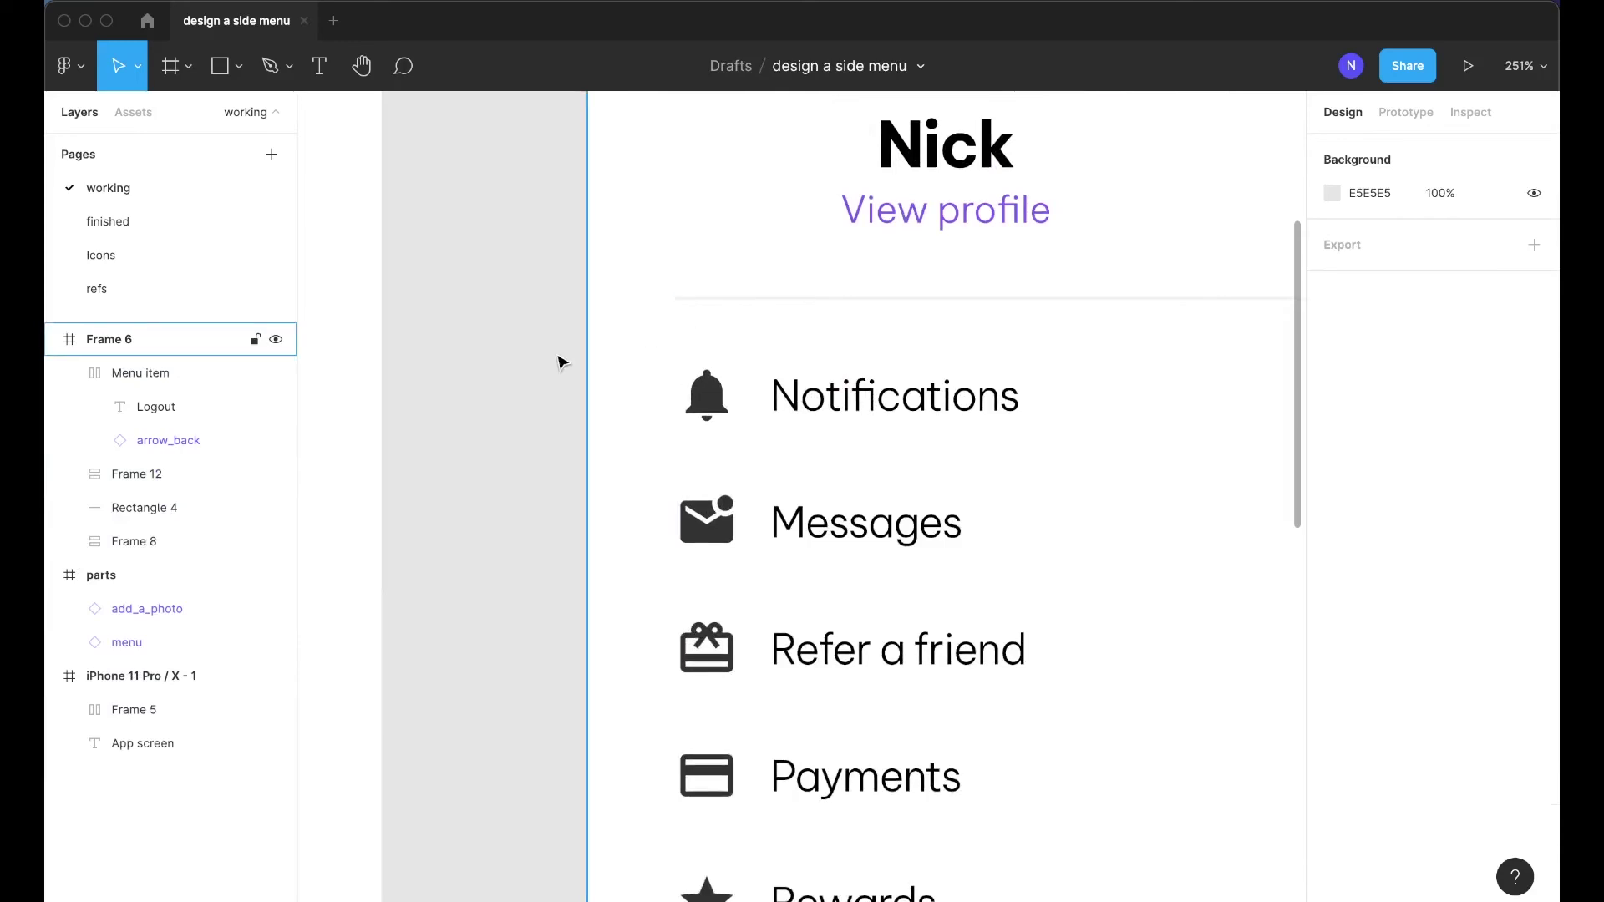
{"action": "key", "text": "ctrl+z"}
{"action": "key", "text": "ctrl+z"}
{"action": "key", "text": "ctrl+z"}
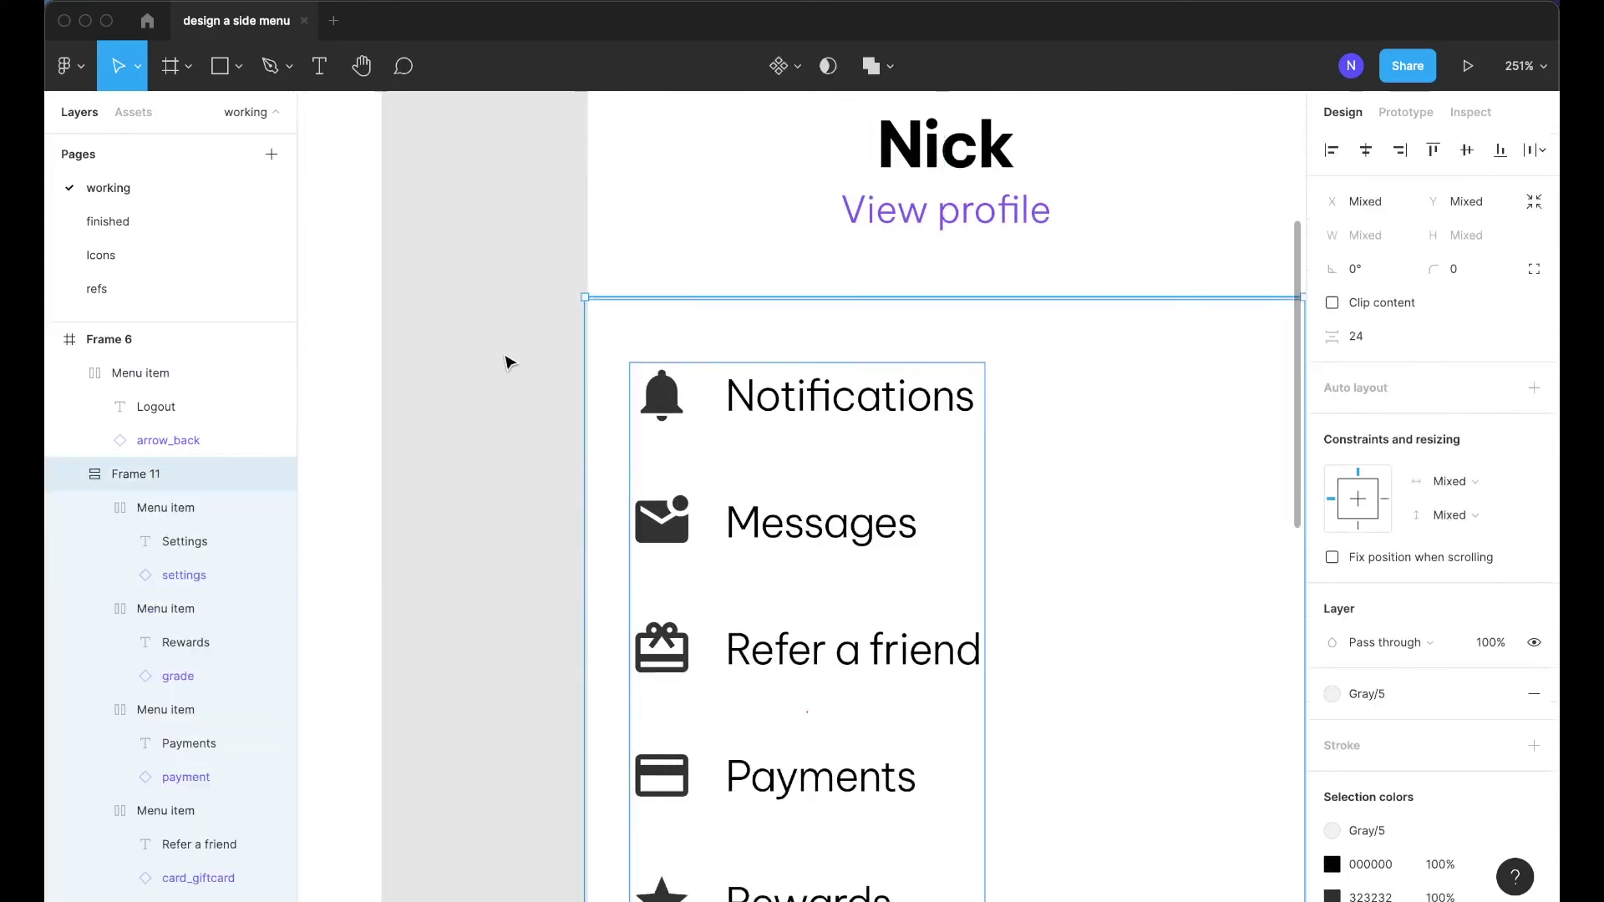
{"action": "left_click", "coordinate": [505, 357]}
{"action": "scroll", "coordinate": [504, 357], "scroll_direction": "down", "scroll_amount": 4}
Wrap only the menu-item list in a new auto-layout frame nudged flush left
{"action": "left_click", "coordinate": [771, 388]}
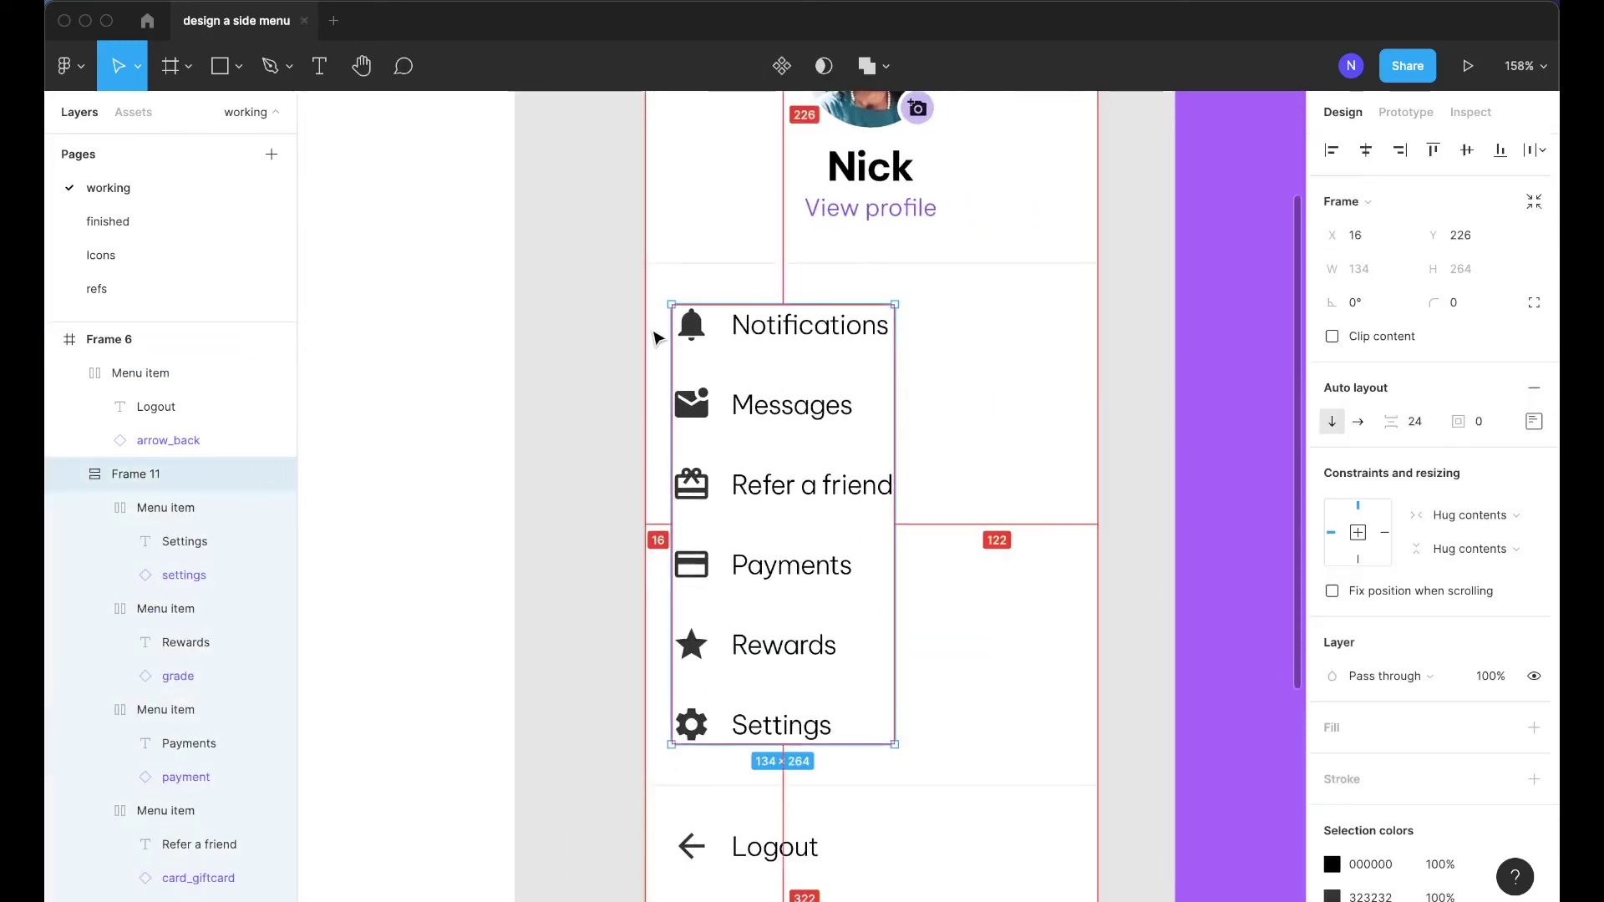
{"action": "key", "text": "alt"}
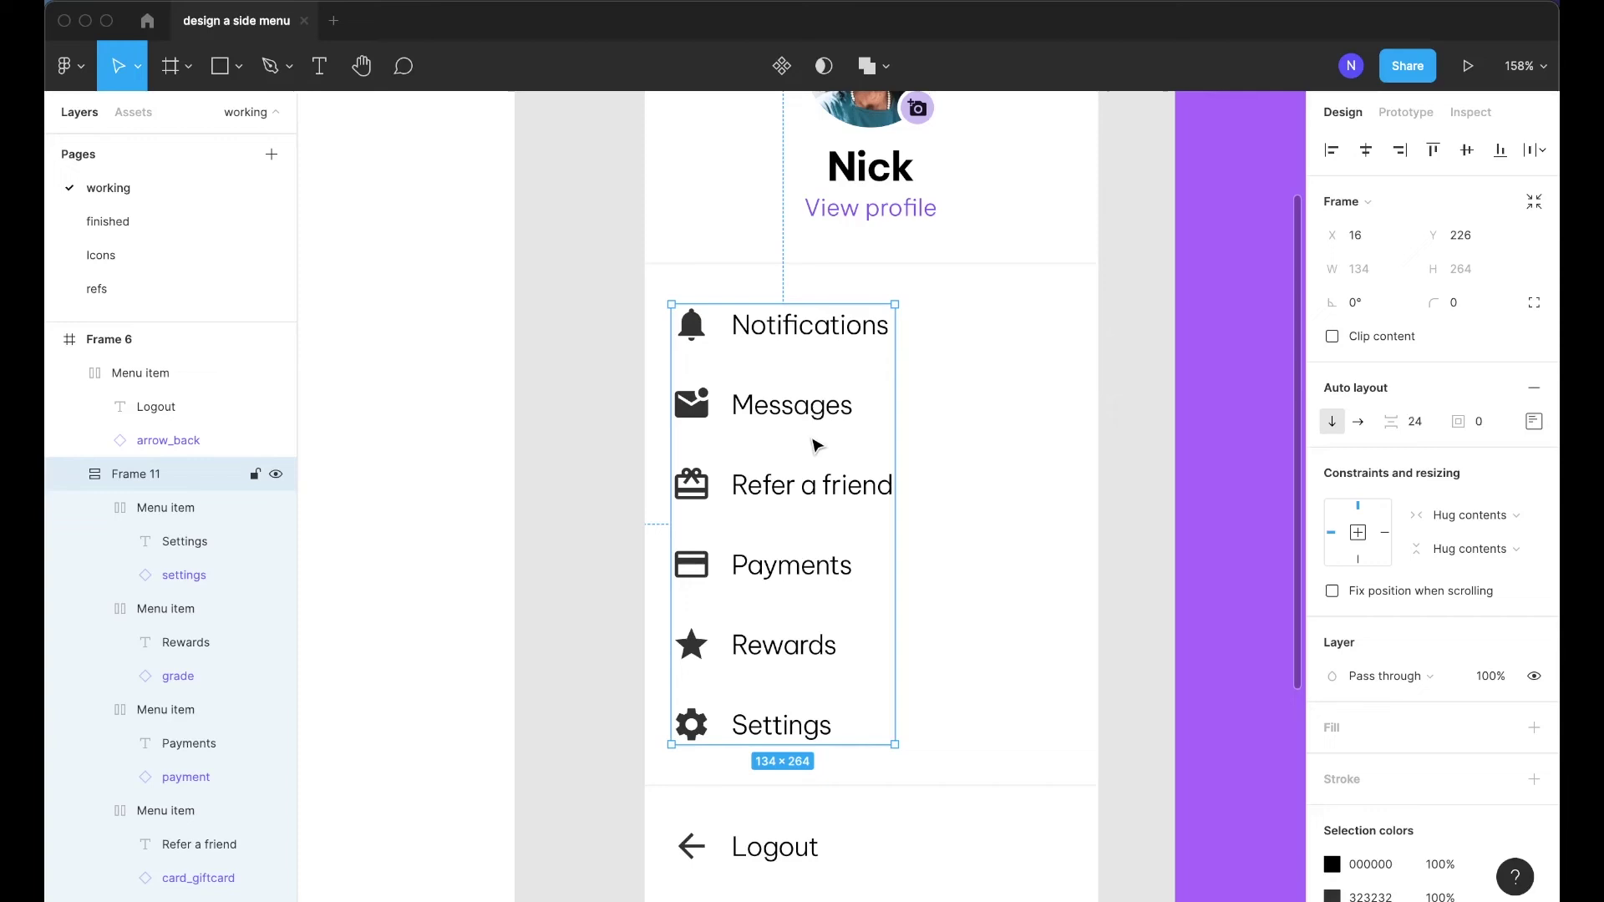
{"action": "key", "text": "shift+a"}
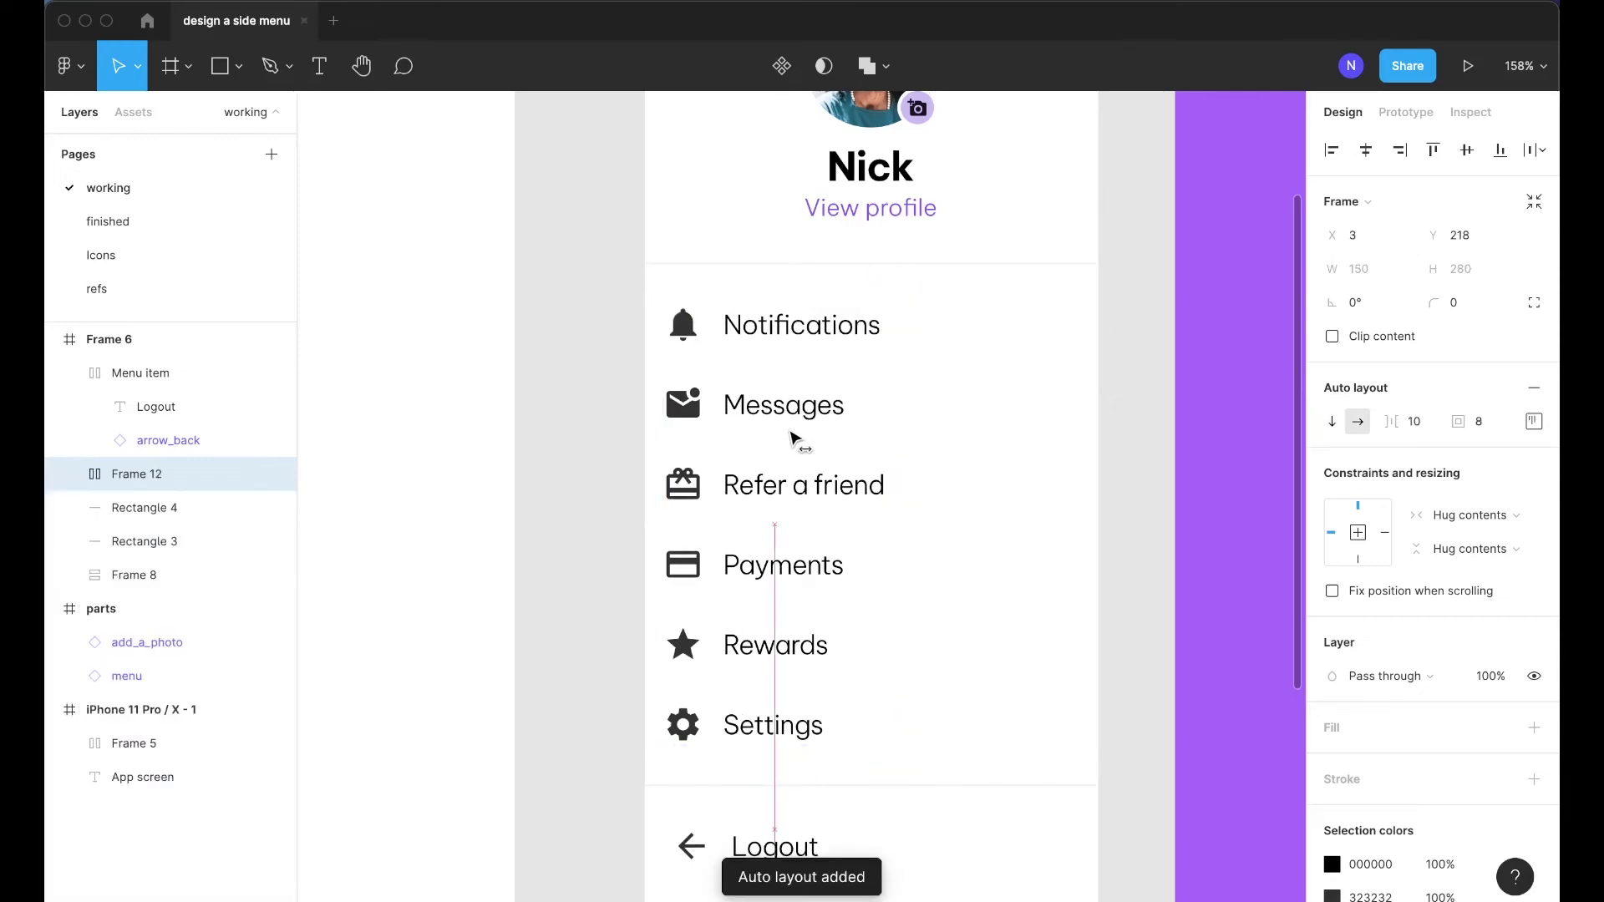
{"action": "key", "text": "Left"}
{"action": "key", "text": "Left"}
{"action": "key", "text": "Left"}
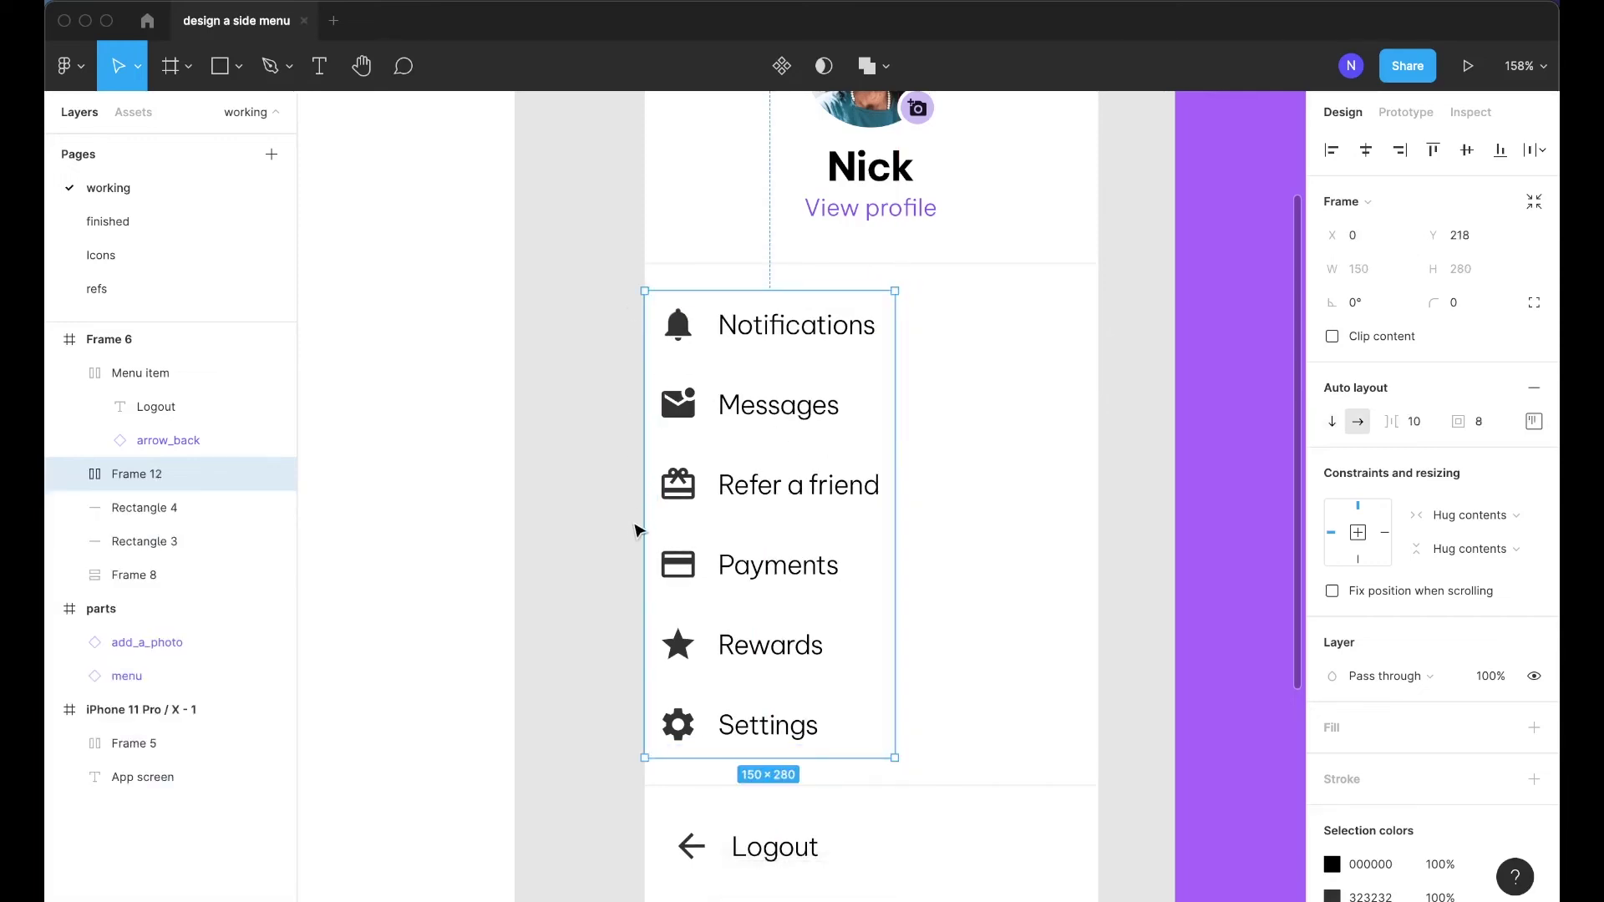
Set the list frame's padding to 16 left and 0 top, right and bottom
{"action": "left_click", "coordinate": [1534, 421]}
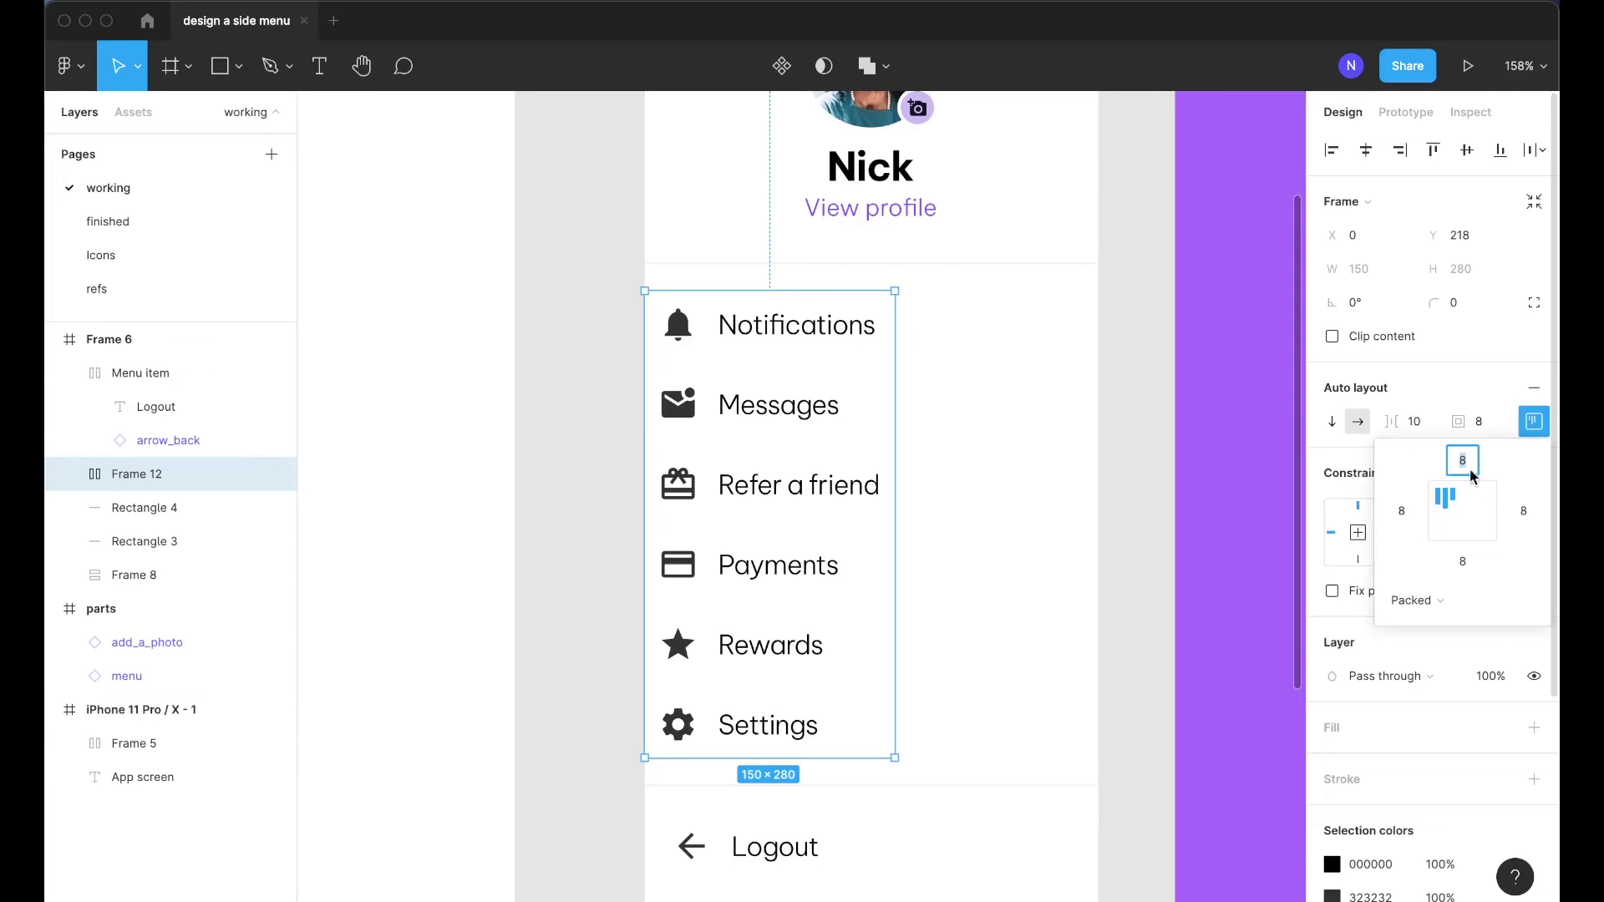
{"action": "left_click", "coordinate": [1404, 513]}
{"action": "type", "text": "16"}
{"action": "key", "text": "Return"}
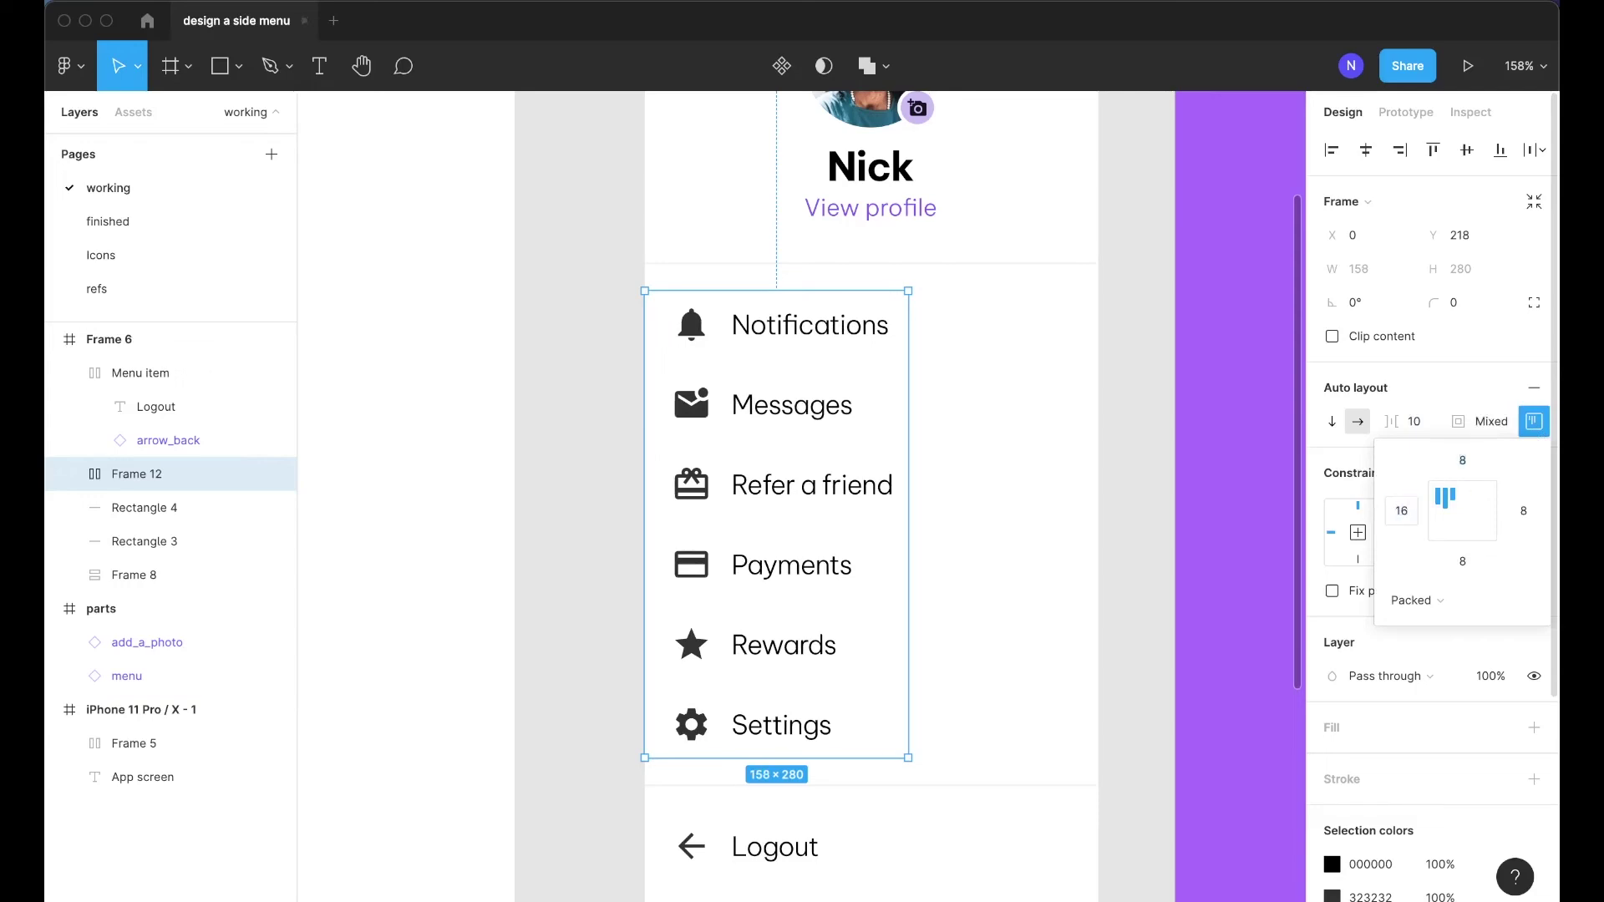
{"action": "left_click", "coordinate": [1124, 506]}
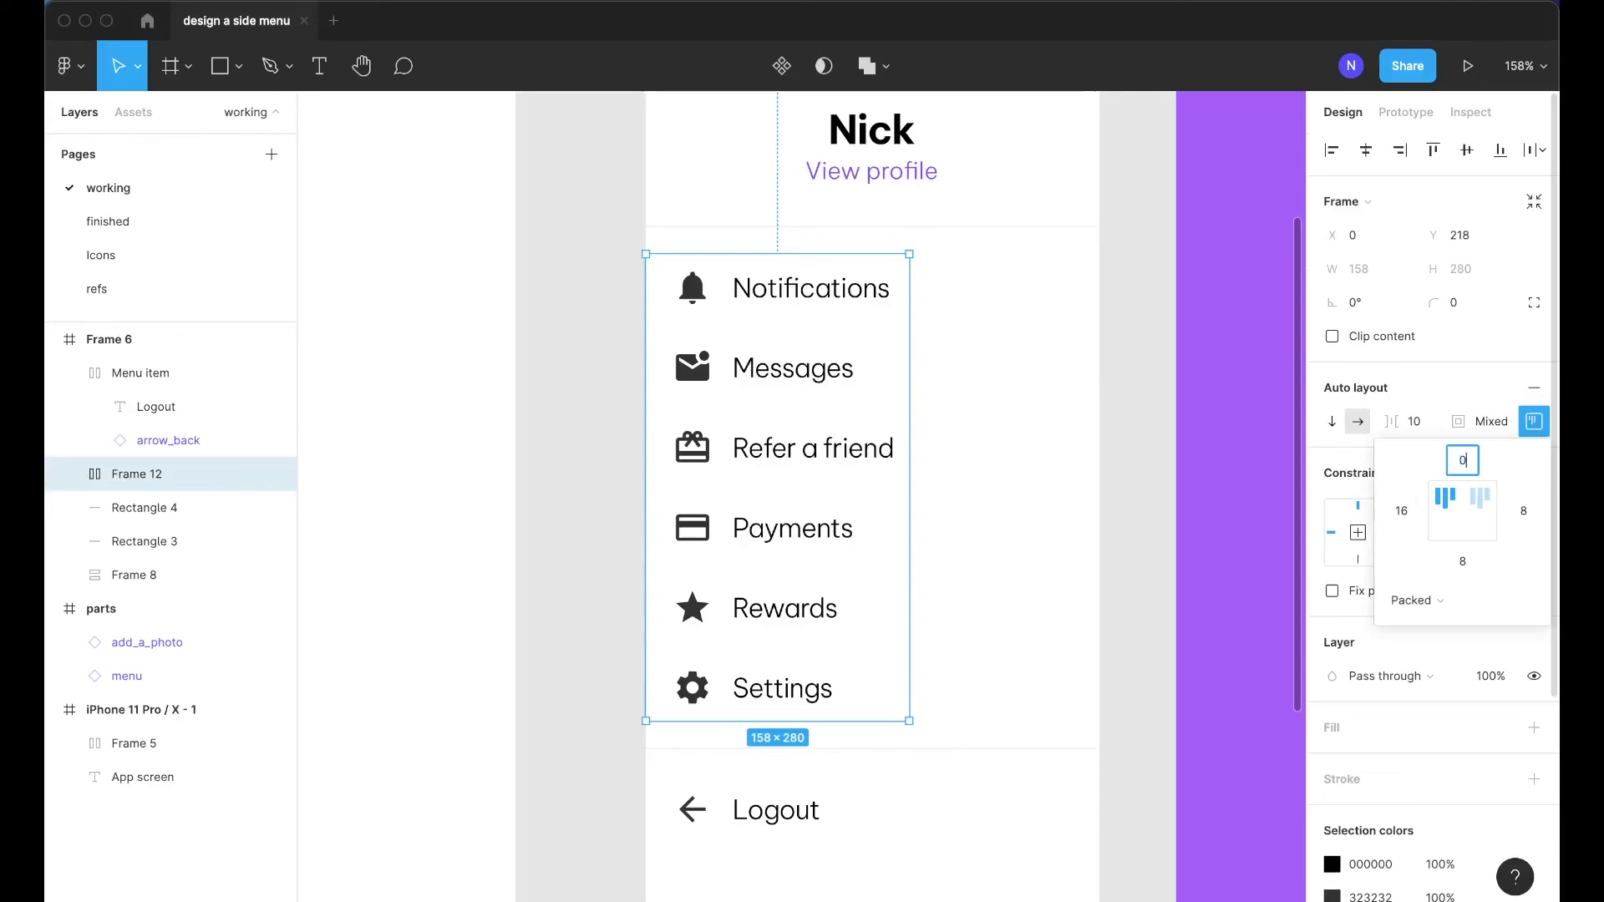
{"action": "key", "text": "Tab"}
{"action": "type", "text": "0"}
{"action": "key", "text": "Tab"}
{"action": "type", "text": "0"}
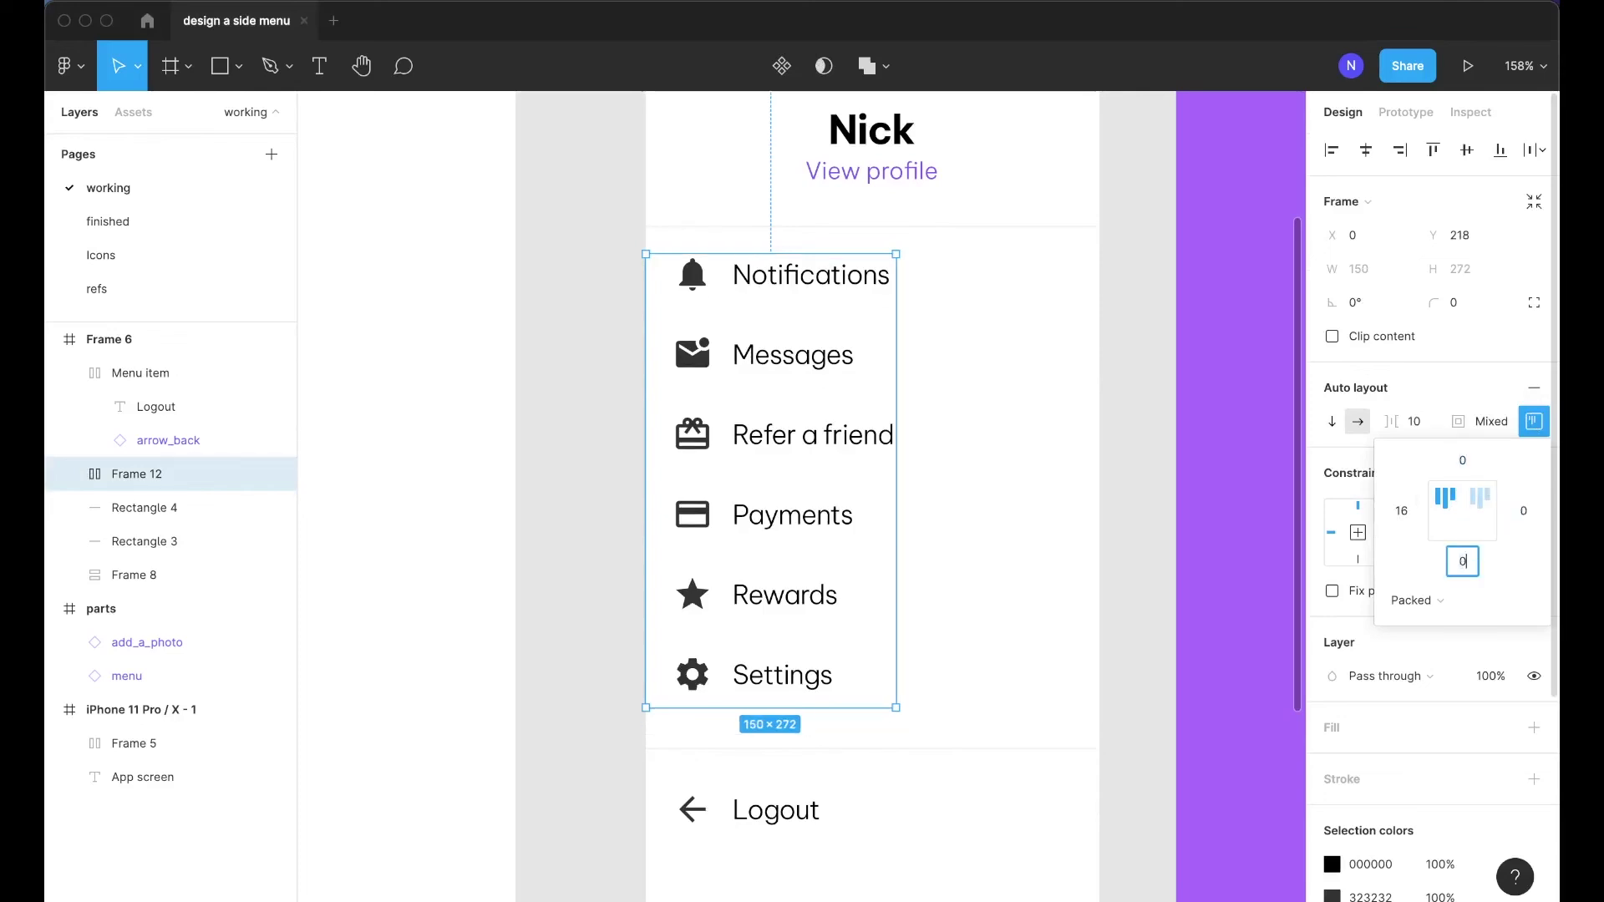
{"action": "key", "text": "Tab"}
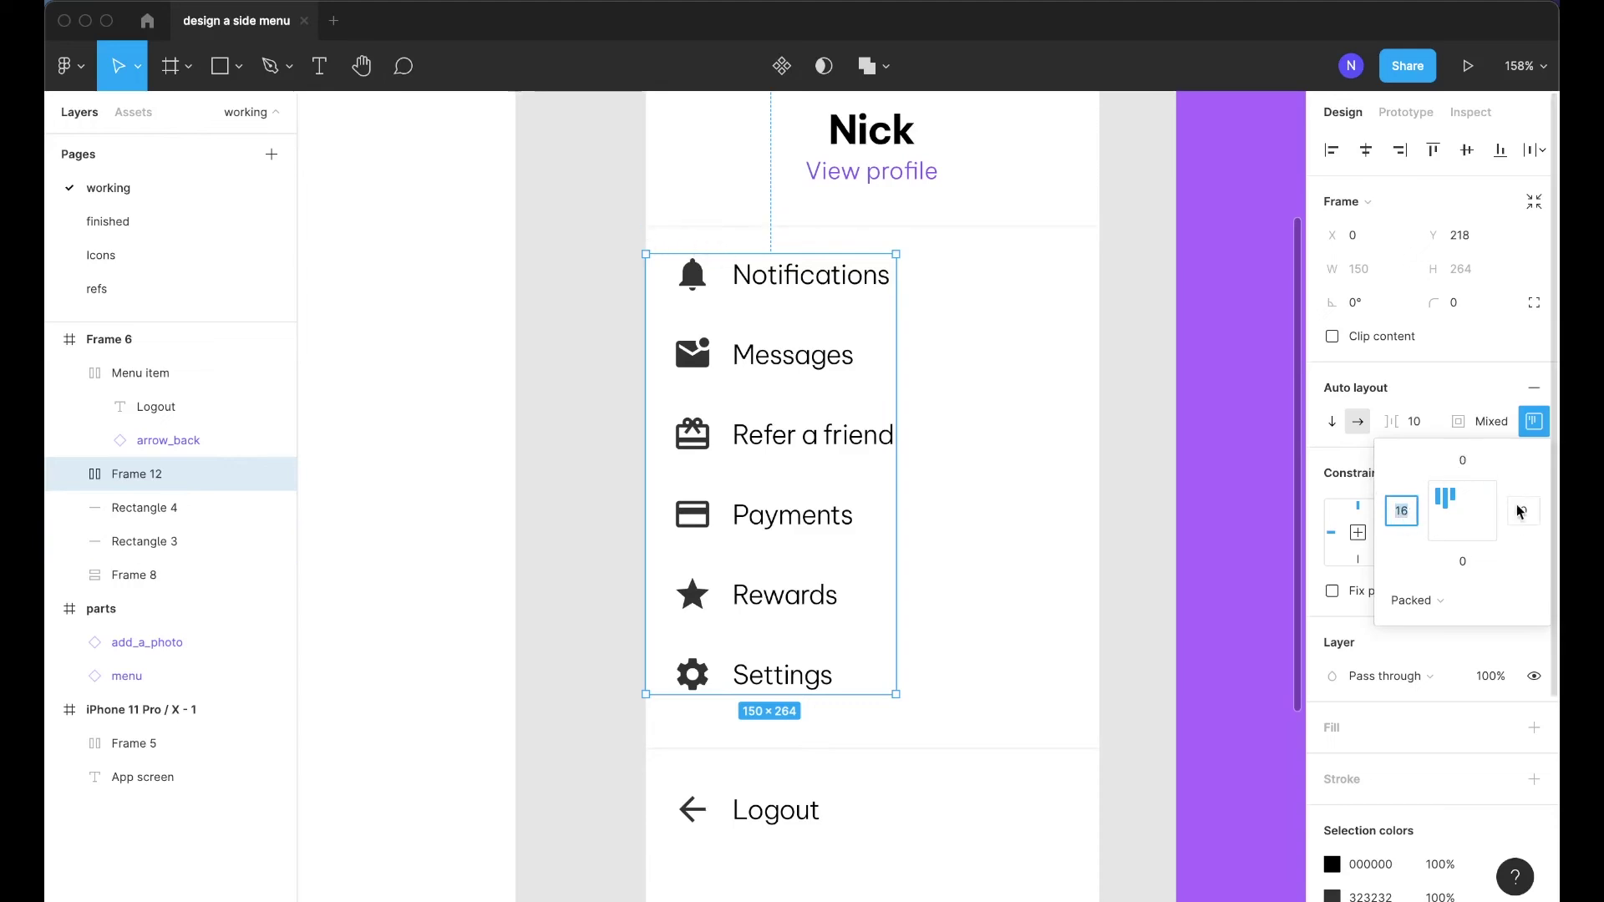
{"action": "left_click", "coordinate": [1078, 441]}
{"action": "scroll", "coordinate": [666, 254], "scroll_direction": "down", "scroll_amount": 2}
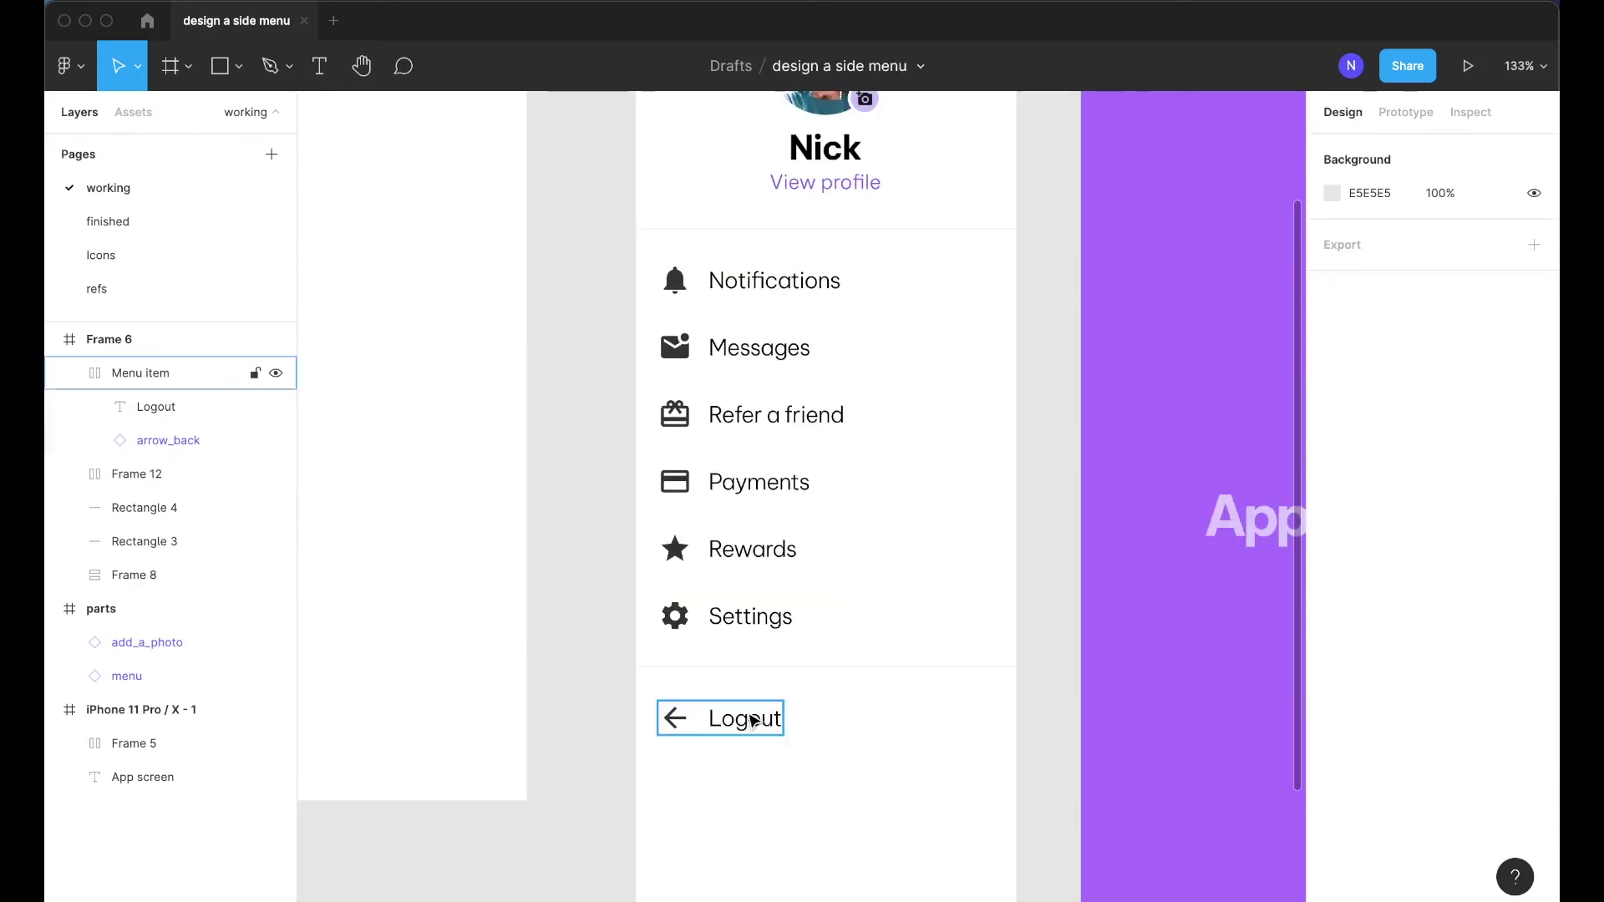
Wrap Logout in an auto-layout frame with 16 left and 0 top padding, aligned left
{"action": "left_click", "coordinate": [752, 719]}
{"action": "key", "text": "shift+a"}
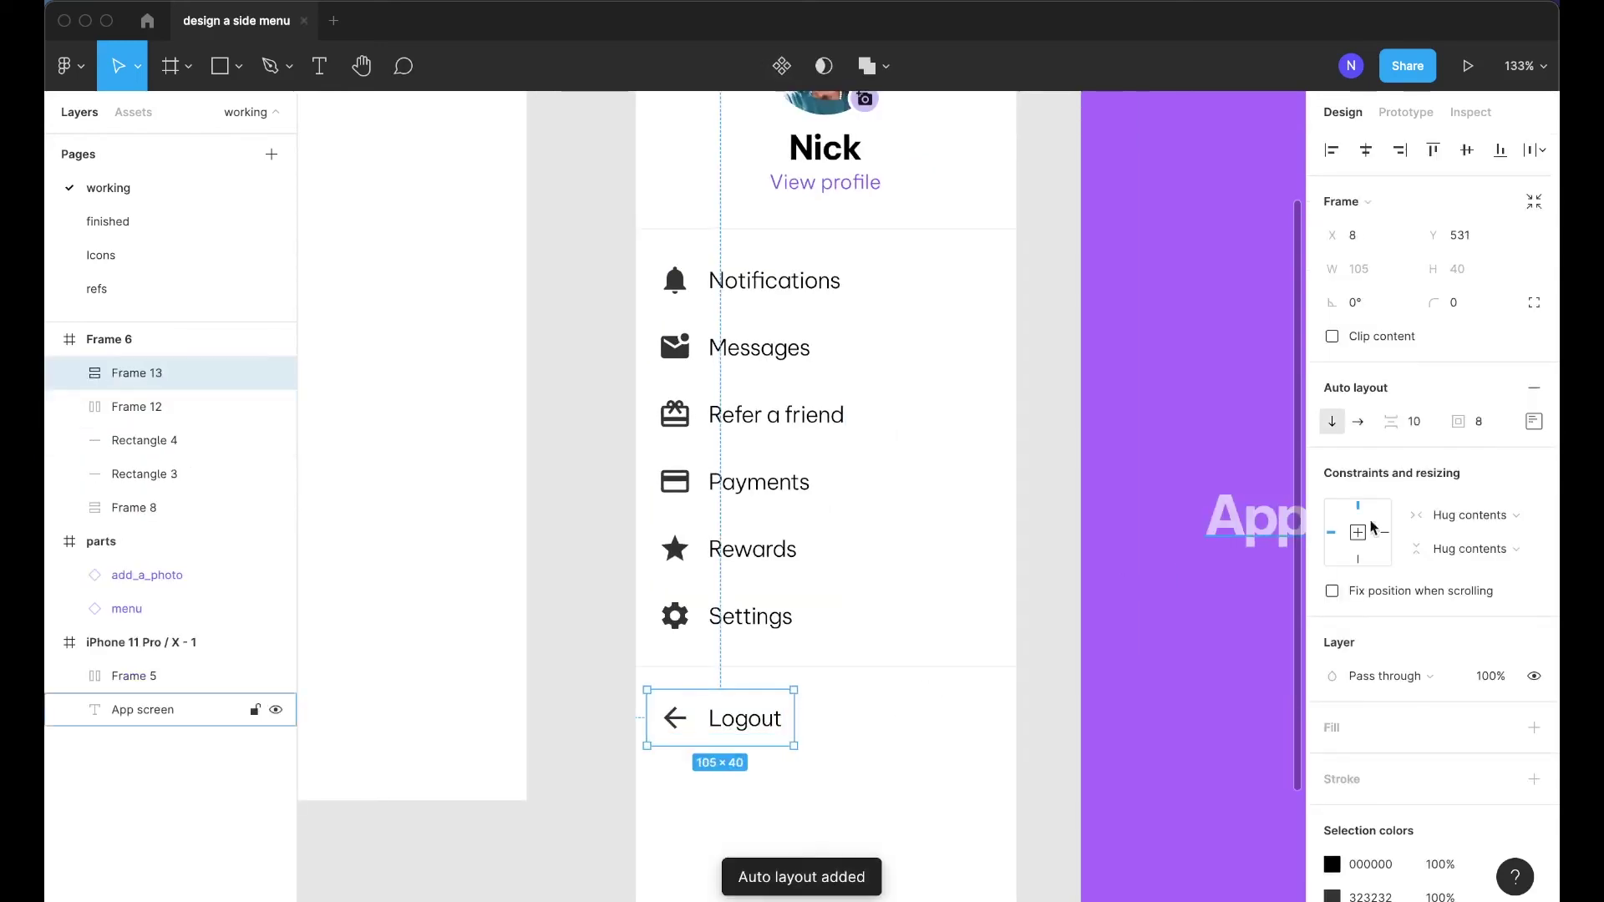
{"action": "left_click", "coordinate": [1534, 421]}
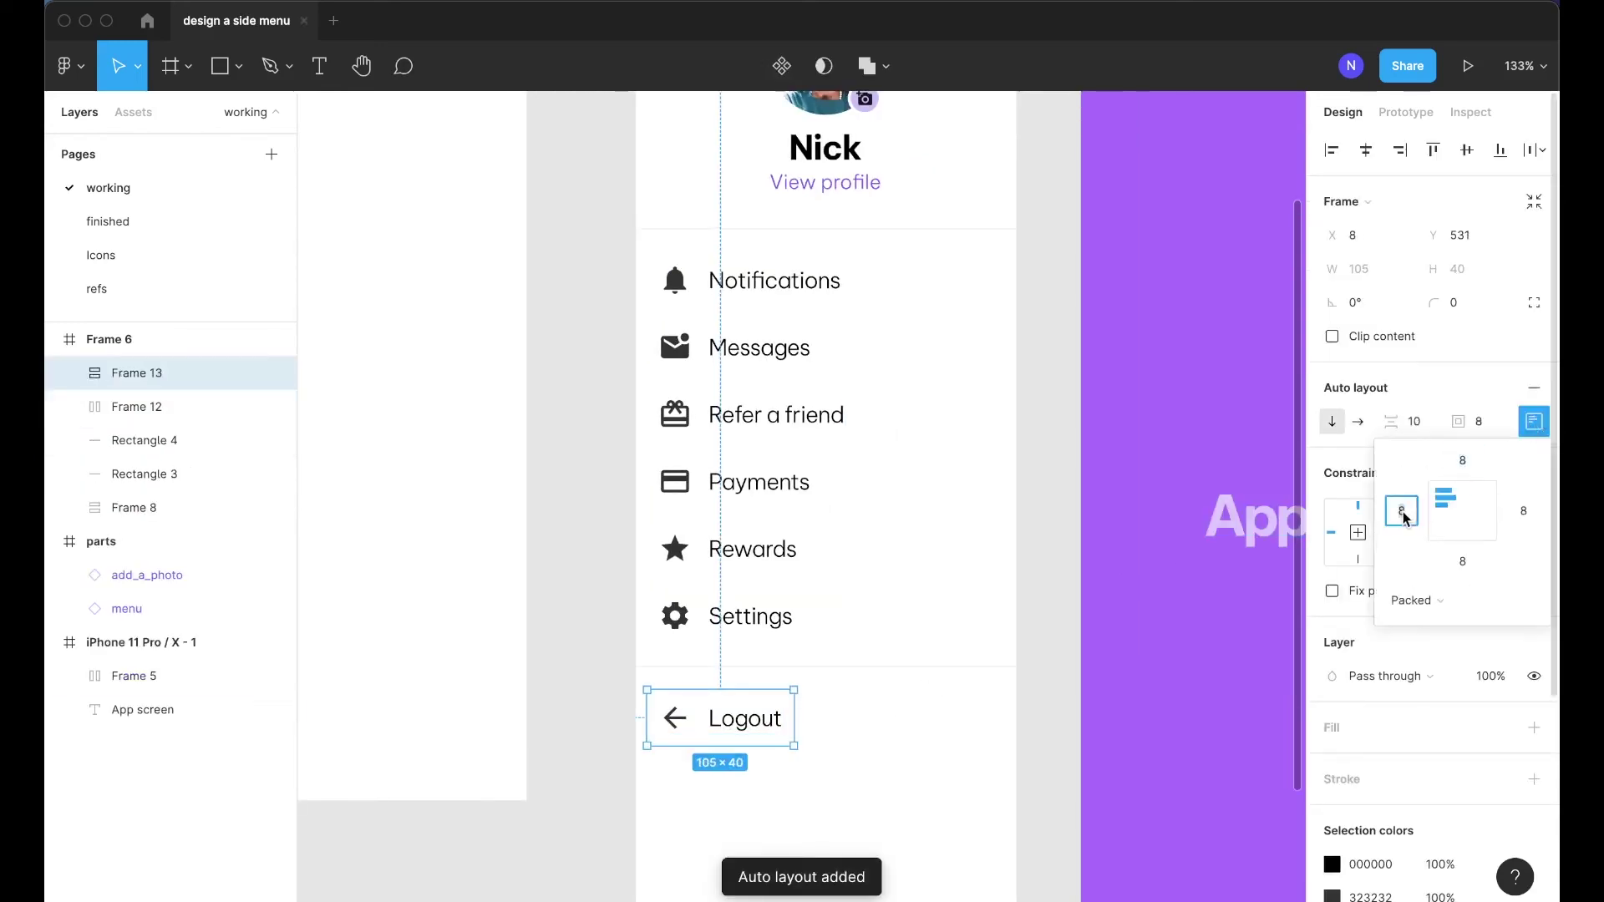
{"action": "type", "text": "16"}
{"action": "key", "text": "Tab"}
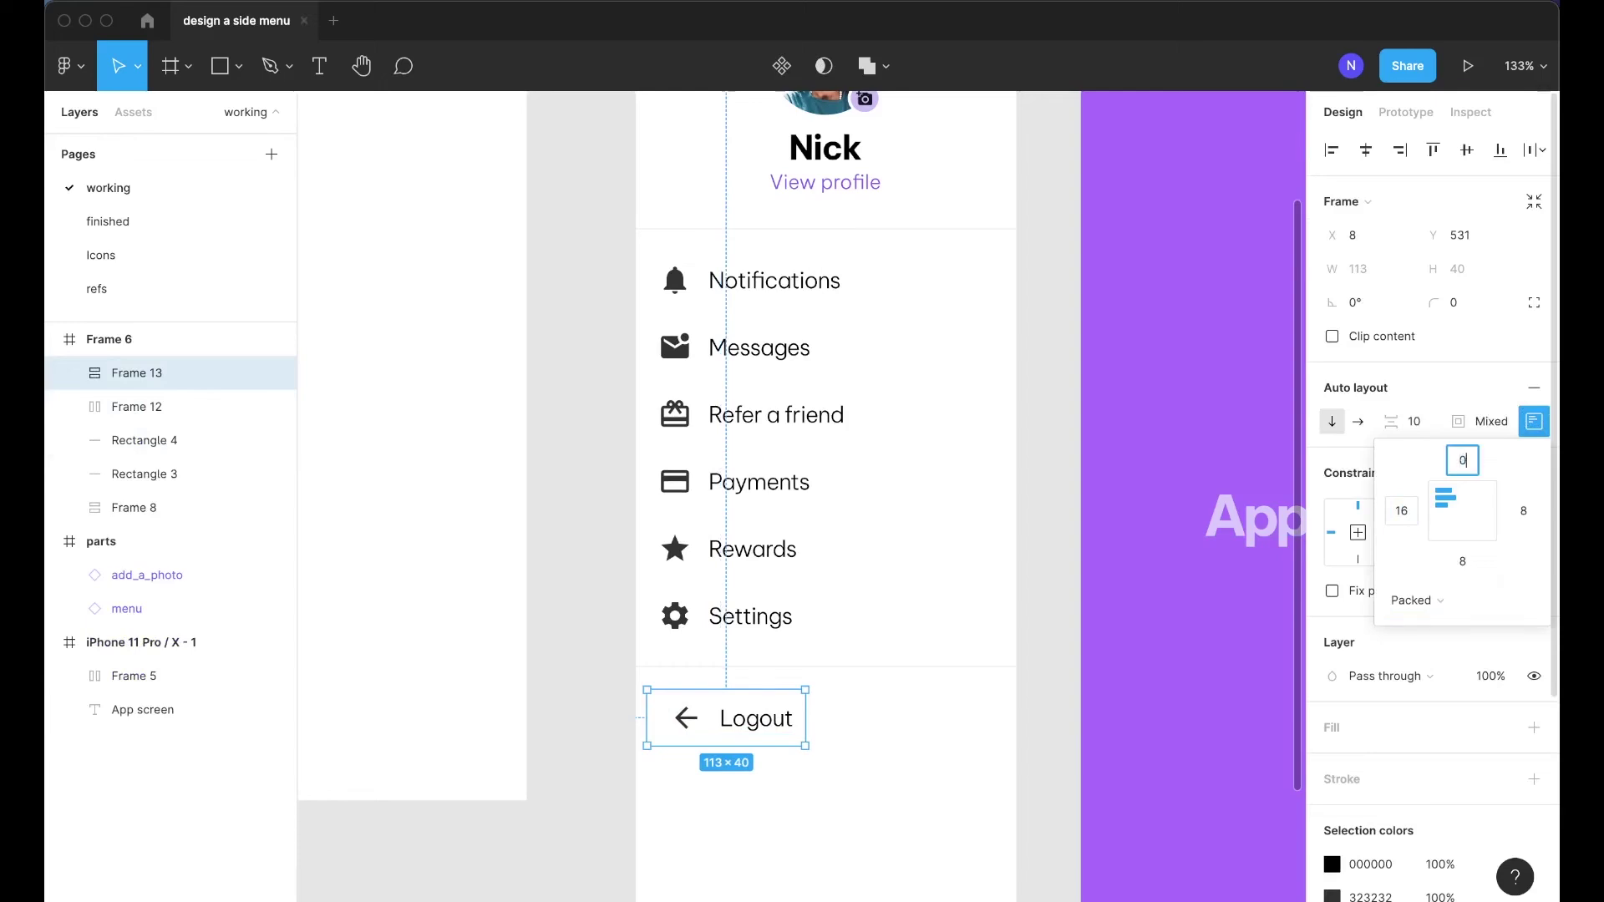
{"action": "type", "text": "0"}
{"action": "key", "text": "Tab"}
{"action": "key", "text": "Tab"}
{"action": "key", "text": "Tab"}
{"action": "left_click", "coordinate": [790, 671]}
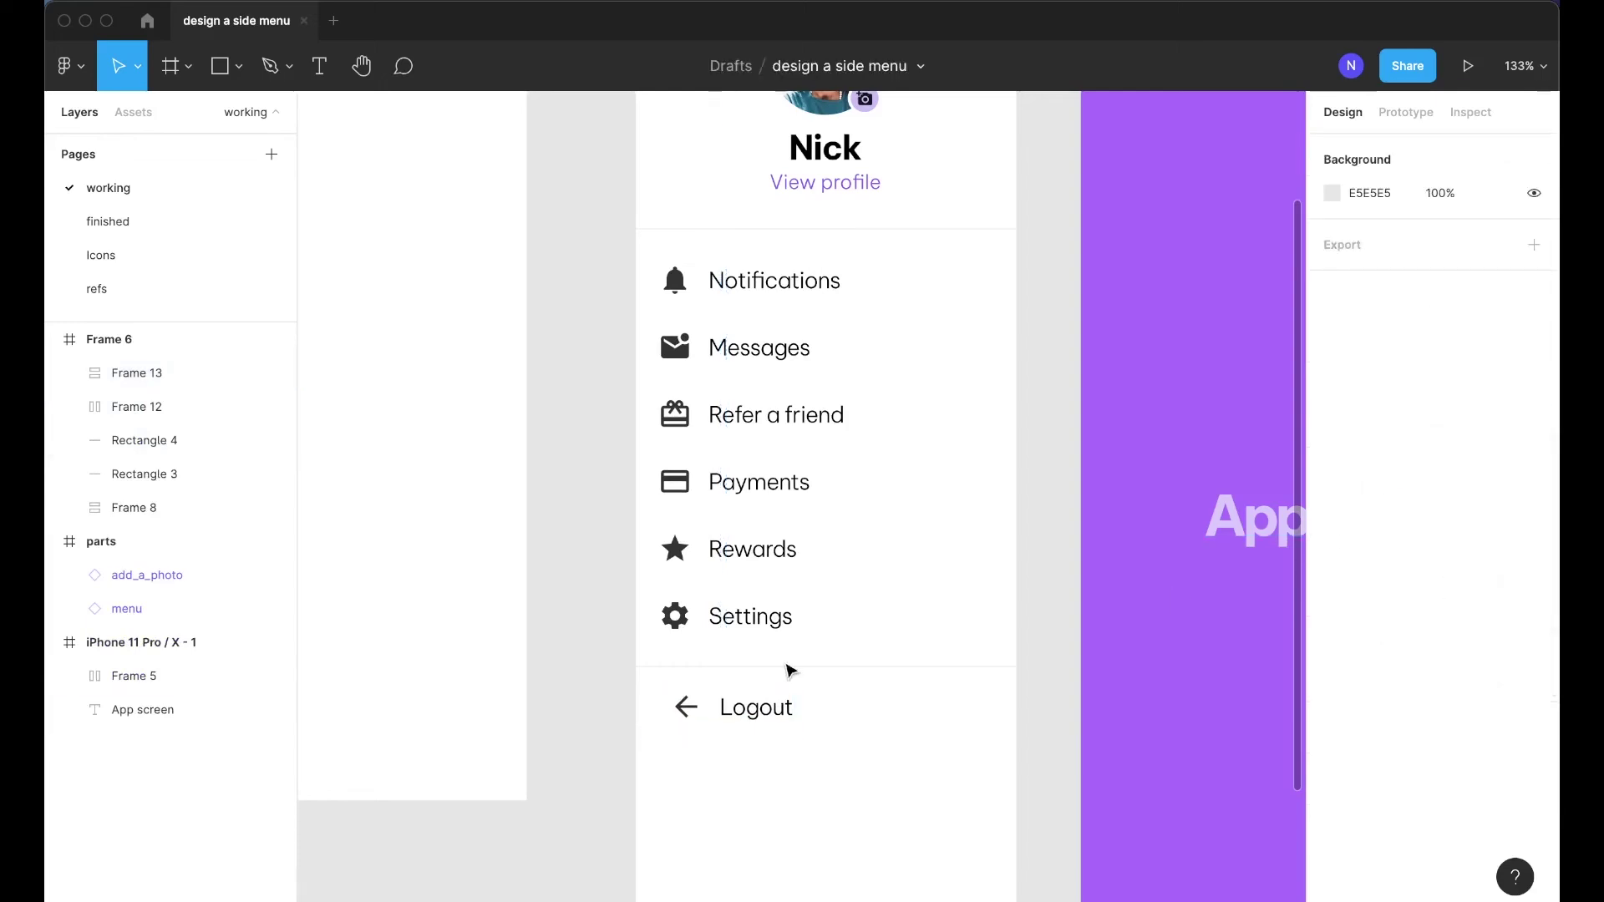
{"action": "left_click", "coordinate": [789, 706]}
{"action": "key", "text": "shift+Left"}
Wrap the list, dividers and Logout together in one auto-layout frame with 24 spacing
{"action": "left_click", "coordinate": [1067, 610]}
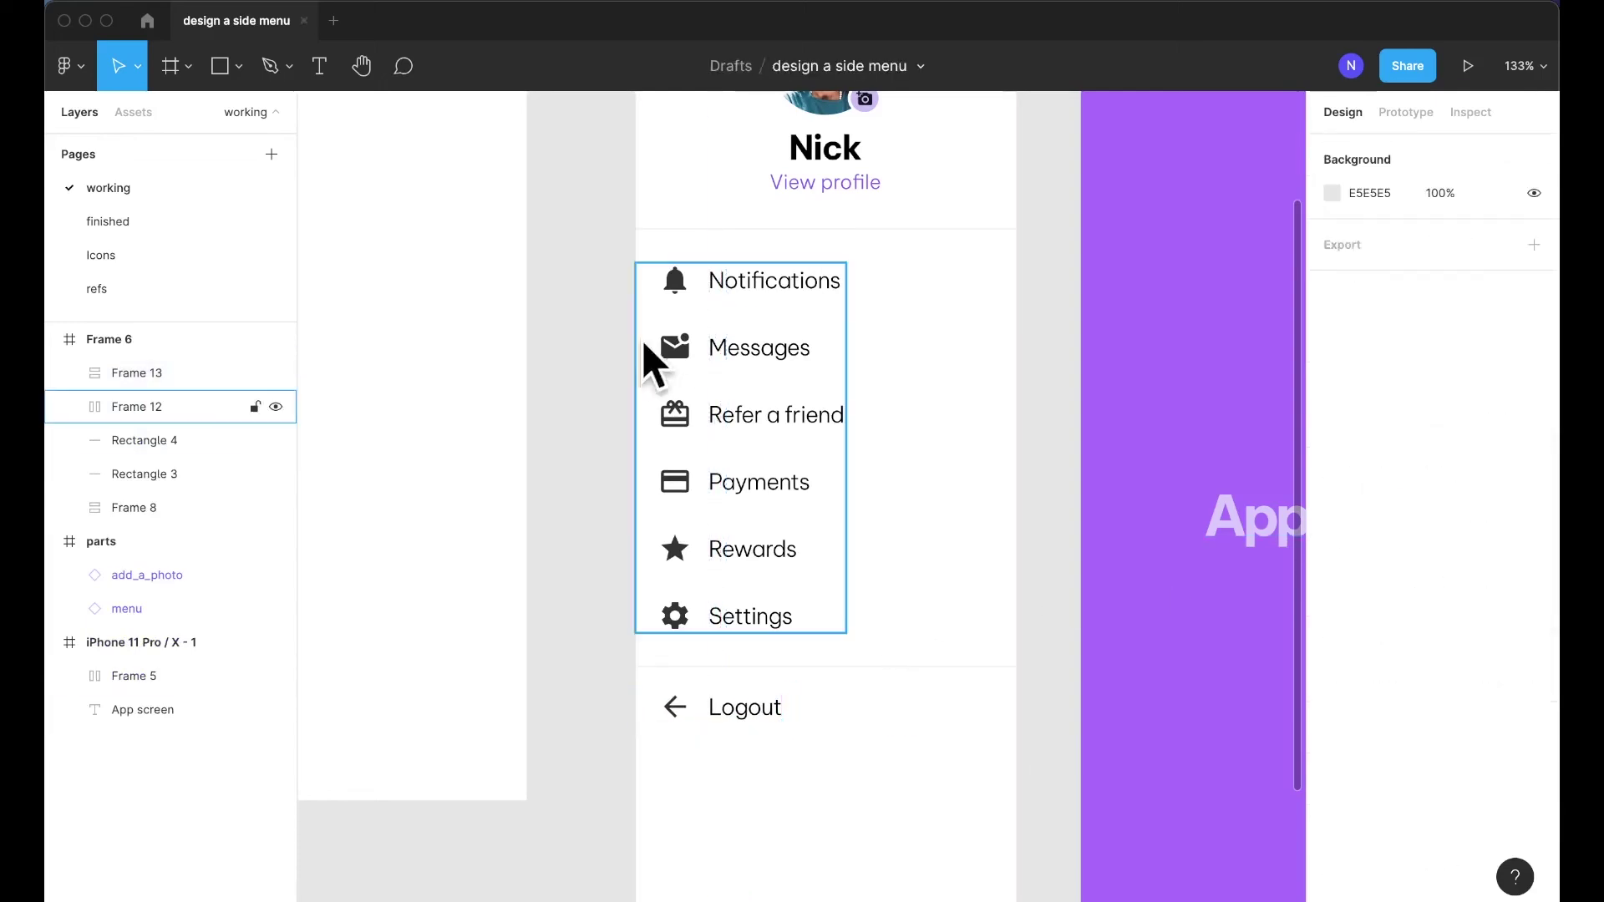
{"action": "left_click_drag", "start_coordinate": [616, 229], "coordinate": [980, 759]}
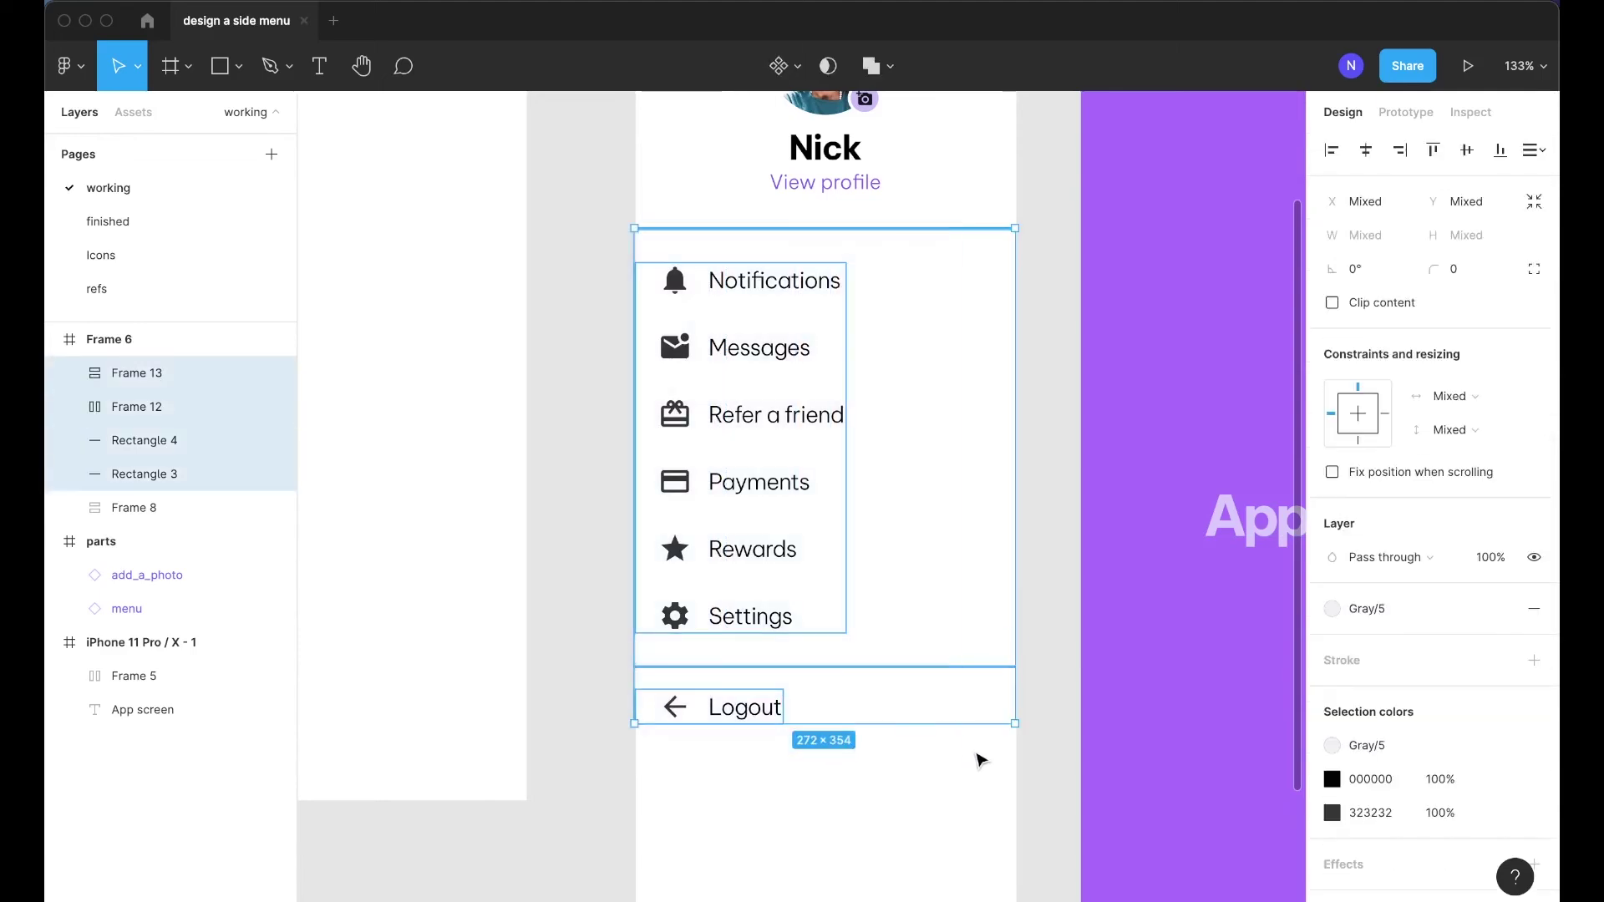
{"action": "key", "text": "shift+a"}
{"action": "left_click", "coordinate": [1431, 428]}
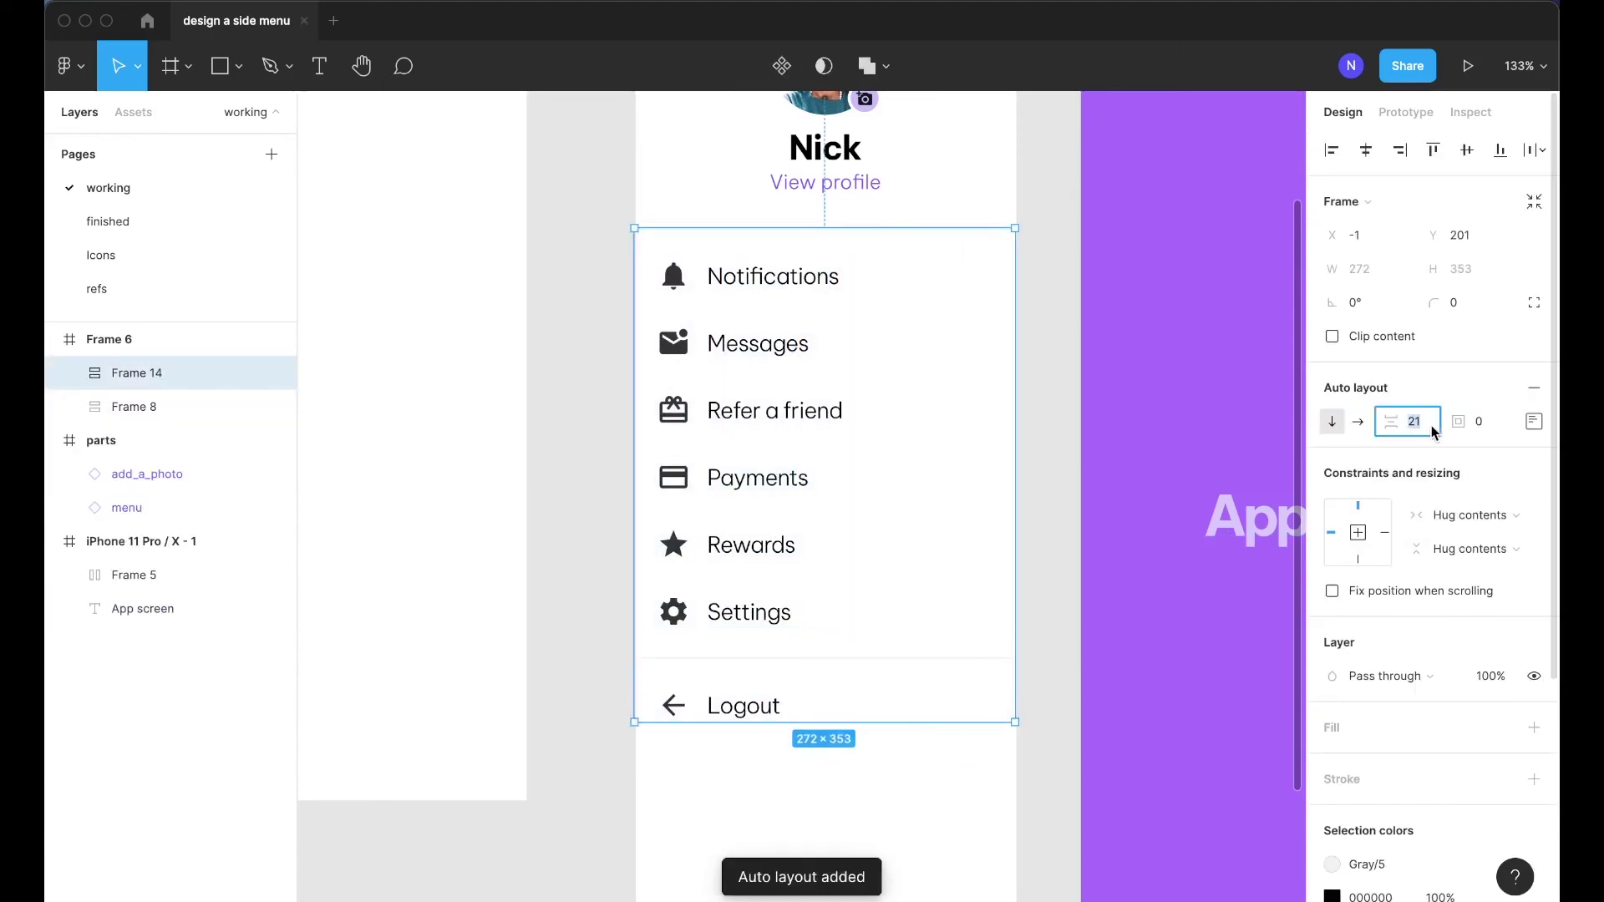
{"action": "type", "text": "24"}
{"action": "key", "text": "Return"}
{"action": "left_click", "coordinate": [1045, 511]}
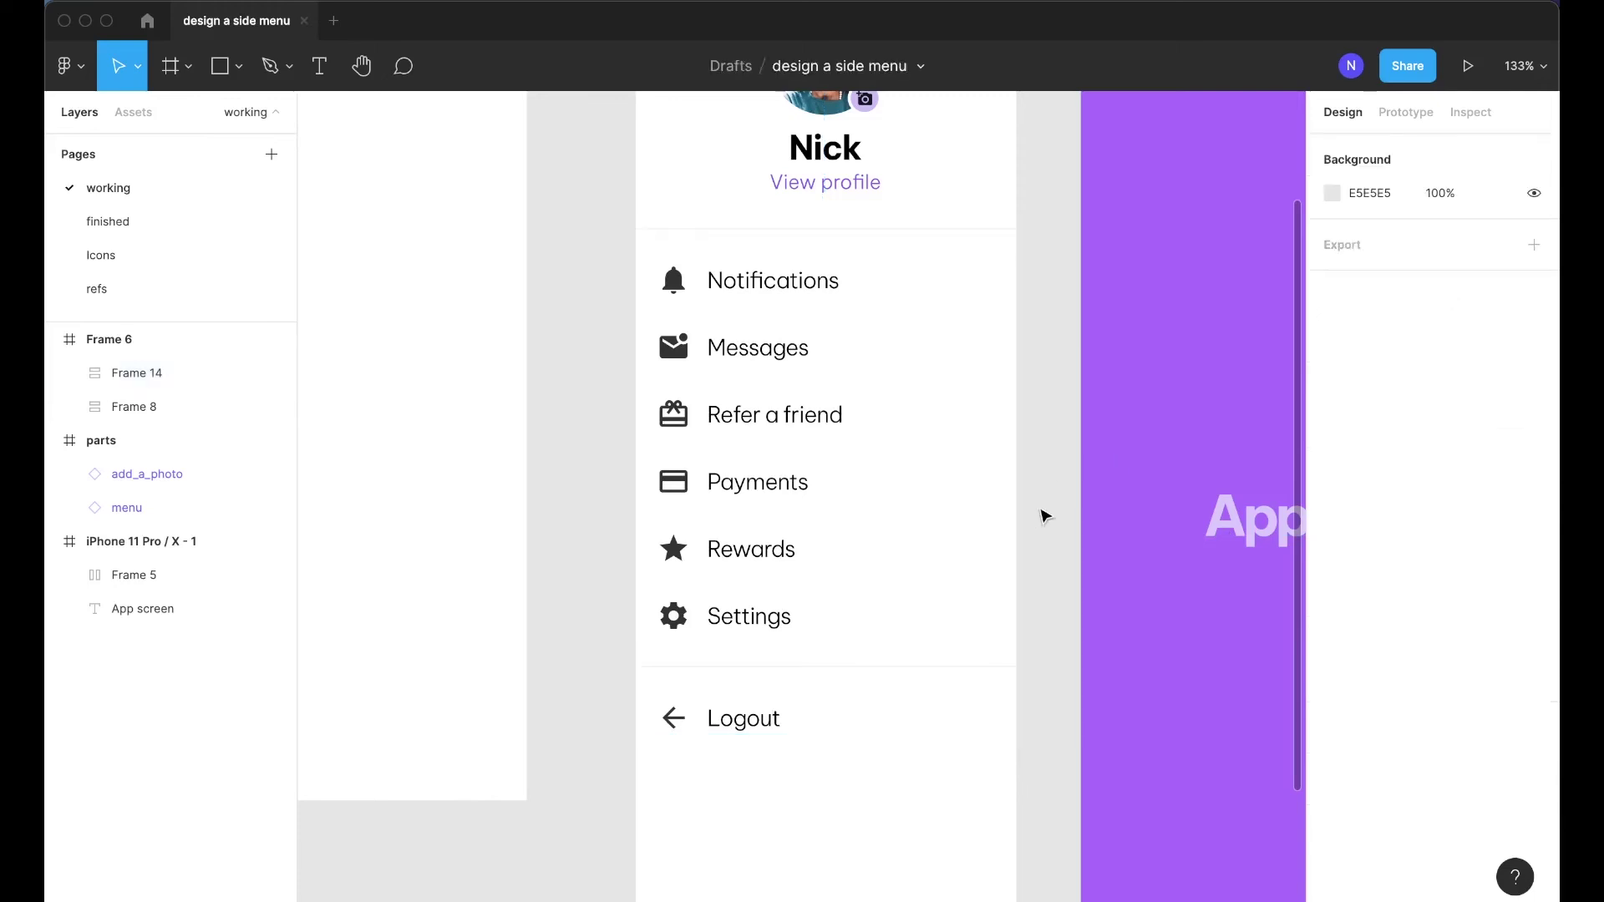
{"action": "scroll", "coordinate": [737, 212], "scroll_direction": "up", "scroll_amount": 5, "text": "ctrl"}
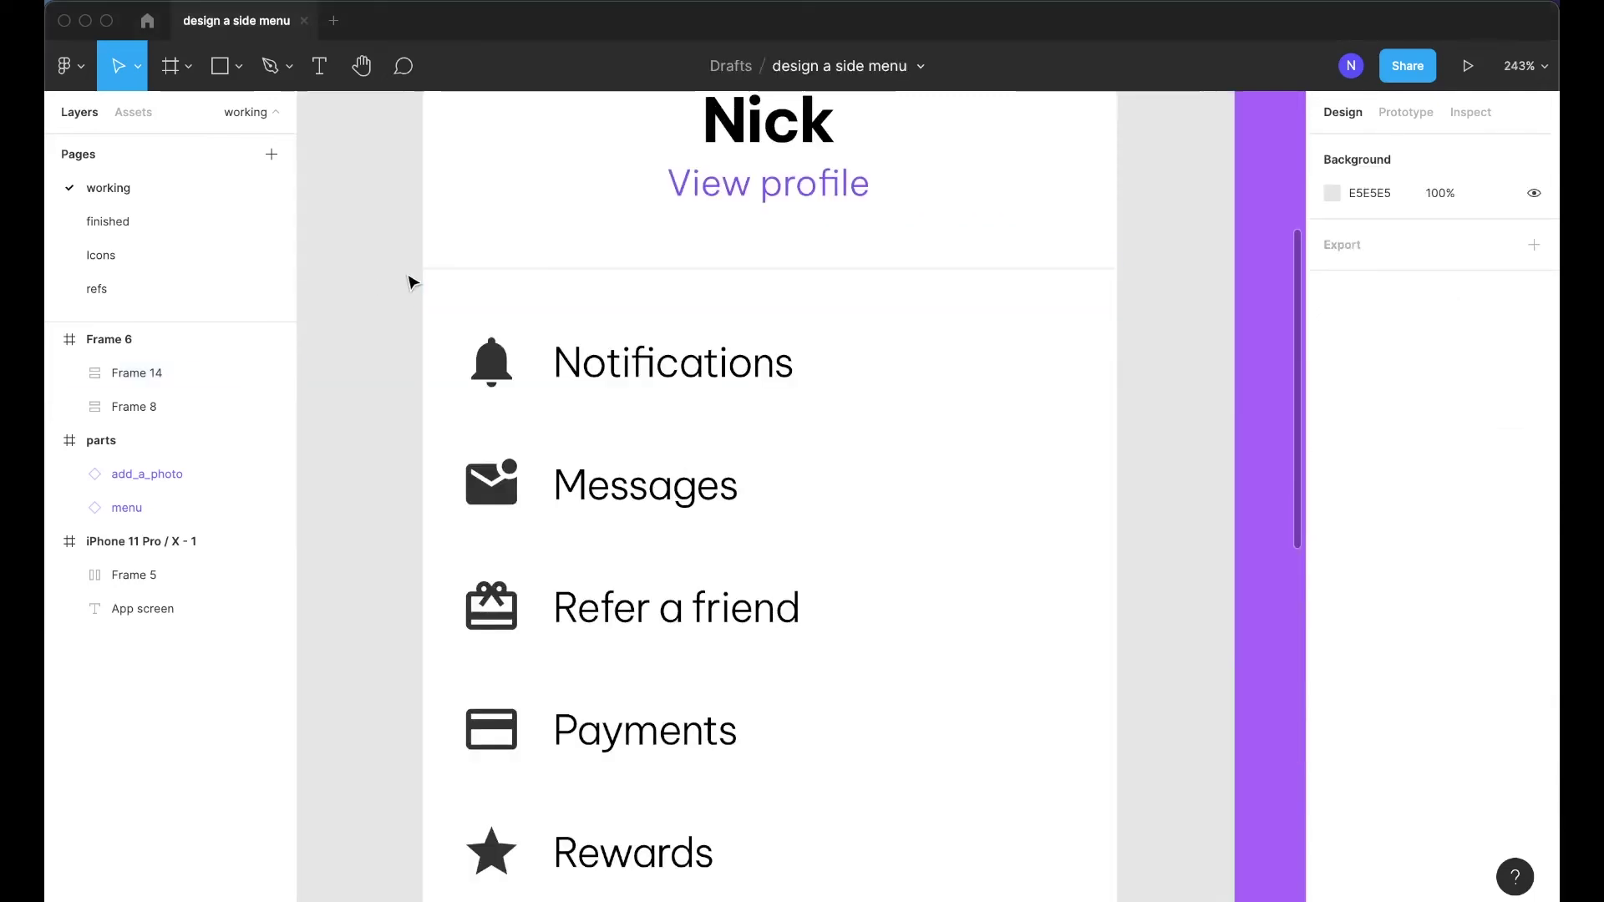
{"action": "scroll", "coordinate": [406, 281], "scroll_direction": "down", "scroll_amount": 2}
{"action": "scroll", "coordinate": [406, 284], "scroll_direction": "down", "scroll_amount": 2}
{"action": "scroll", "coordinate": [412, 412], "scroll_direction": "down", "scroll_amount": 1}
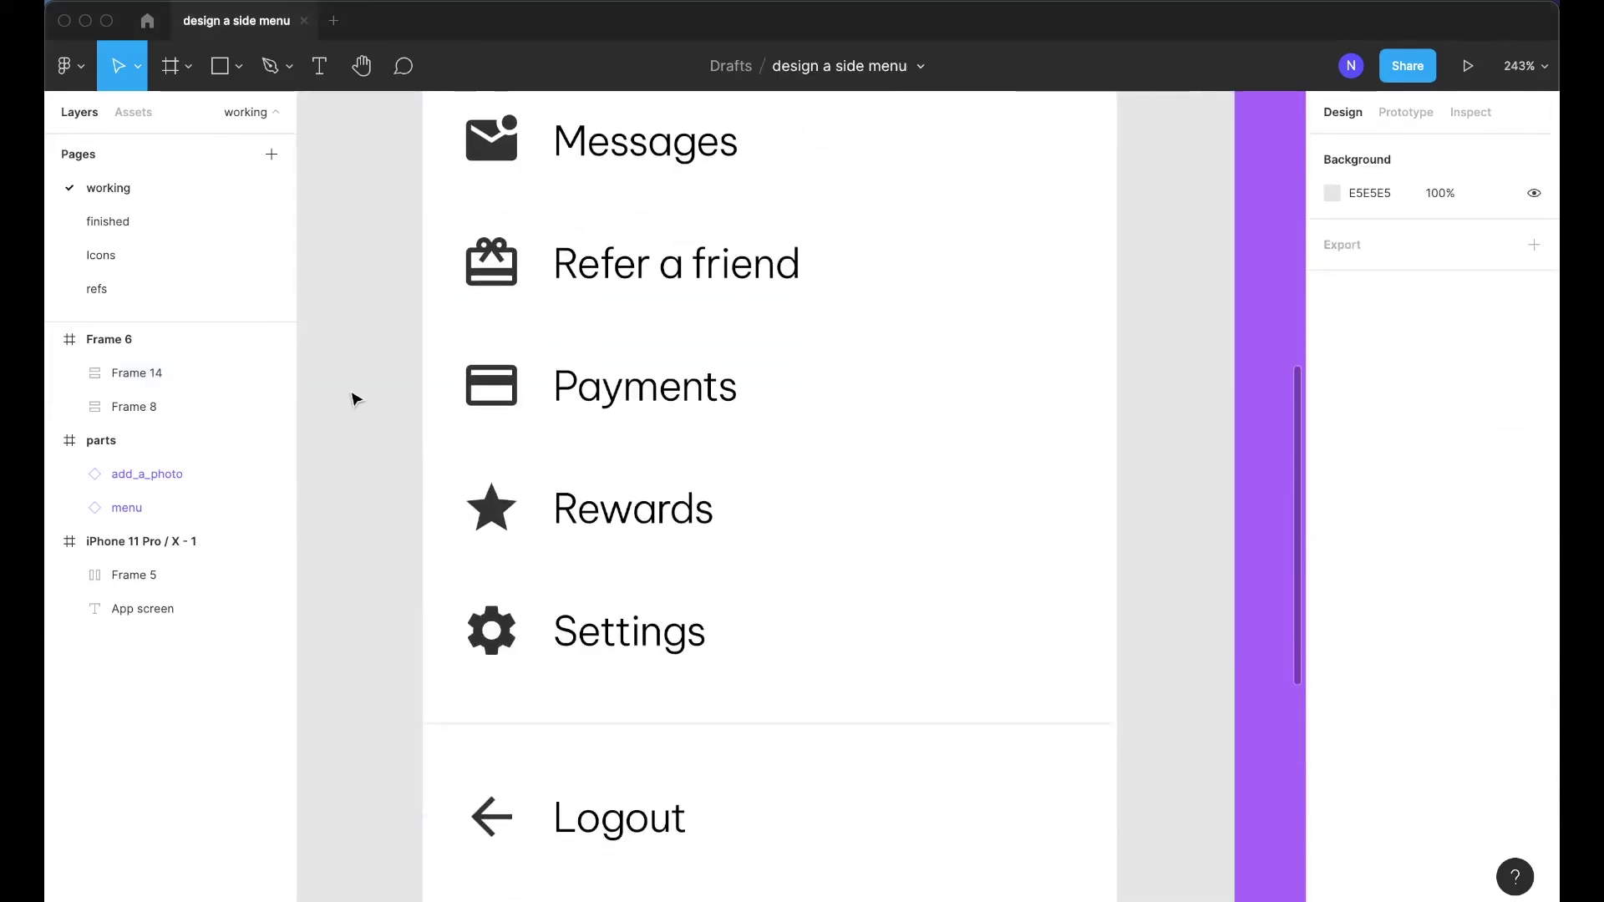
Duplicate the Settings menu item to add extra Settings rows
{"action": "left_click", "coordinate": [487, 394]}
{"action": "left_click", "coordinate": [400, 383]}
{"action": "scroll", "coordinate": [401, 387], "scroll_direction": "down", "scroll_amount": 3, "text": "ctrl"}
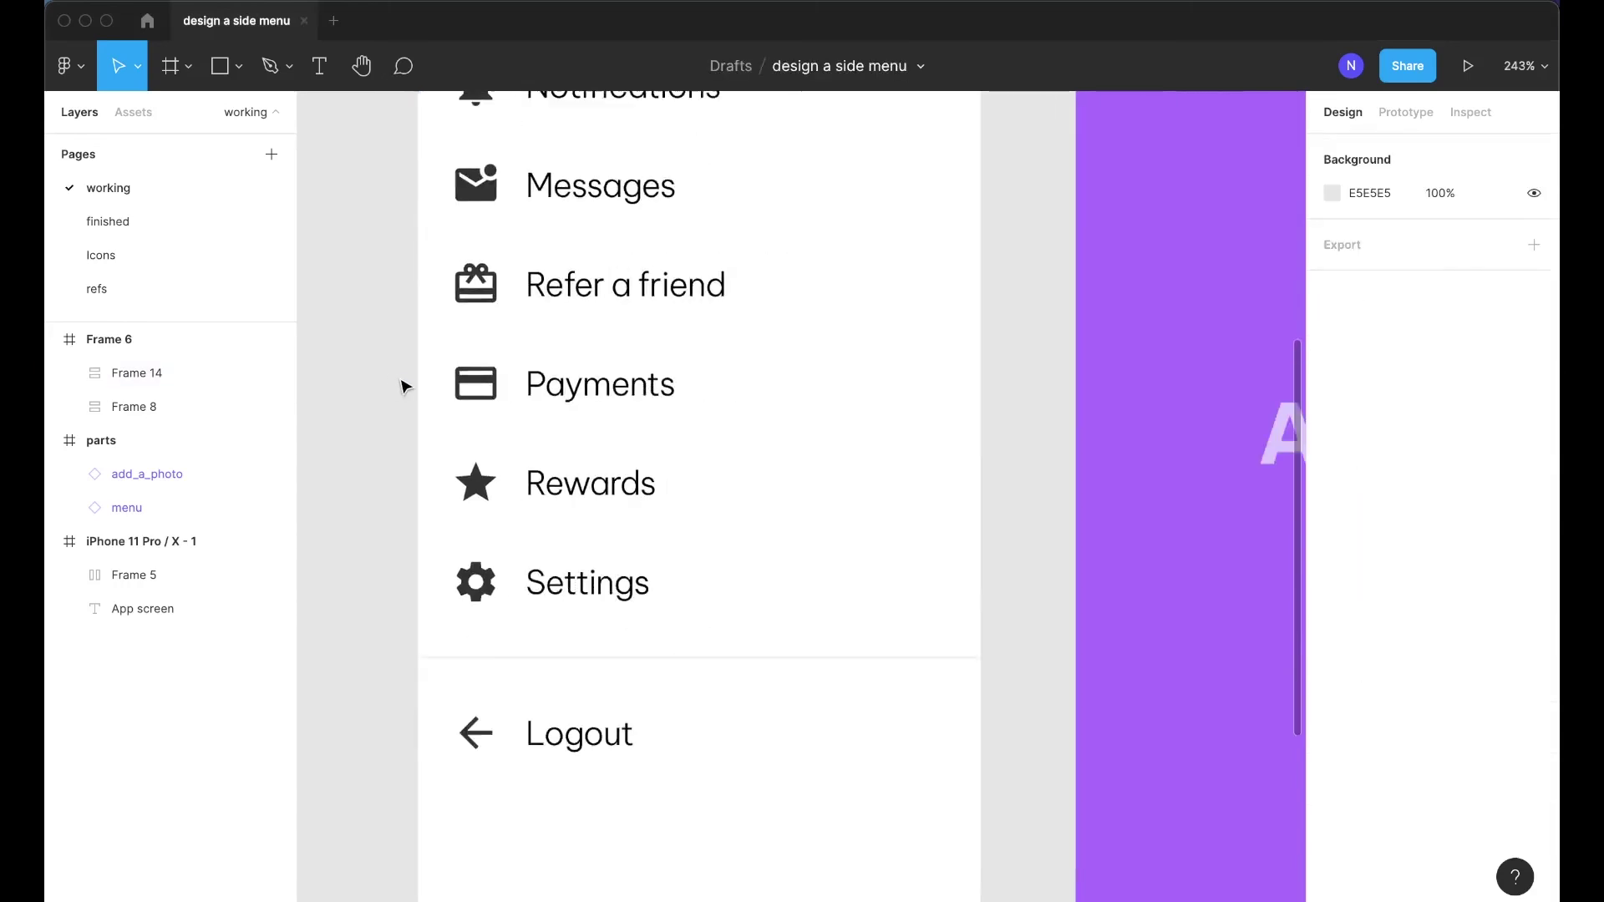
{"action": "scroll", "coordinate": [397, 392], "scroll_direction": "down", "scroll_amount": 4, "text": "ctrl"}
{"action": "double_click", "coordinate": [511, 538]}
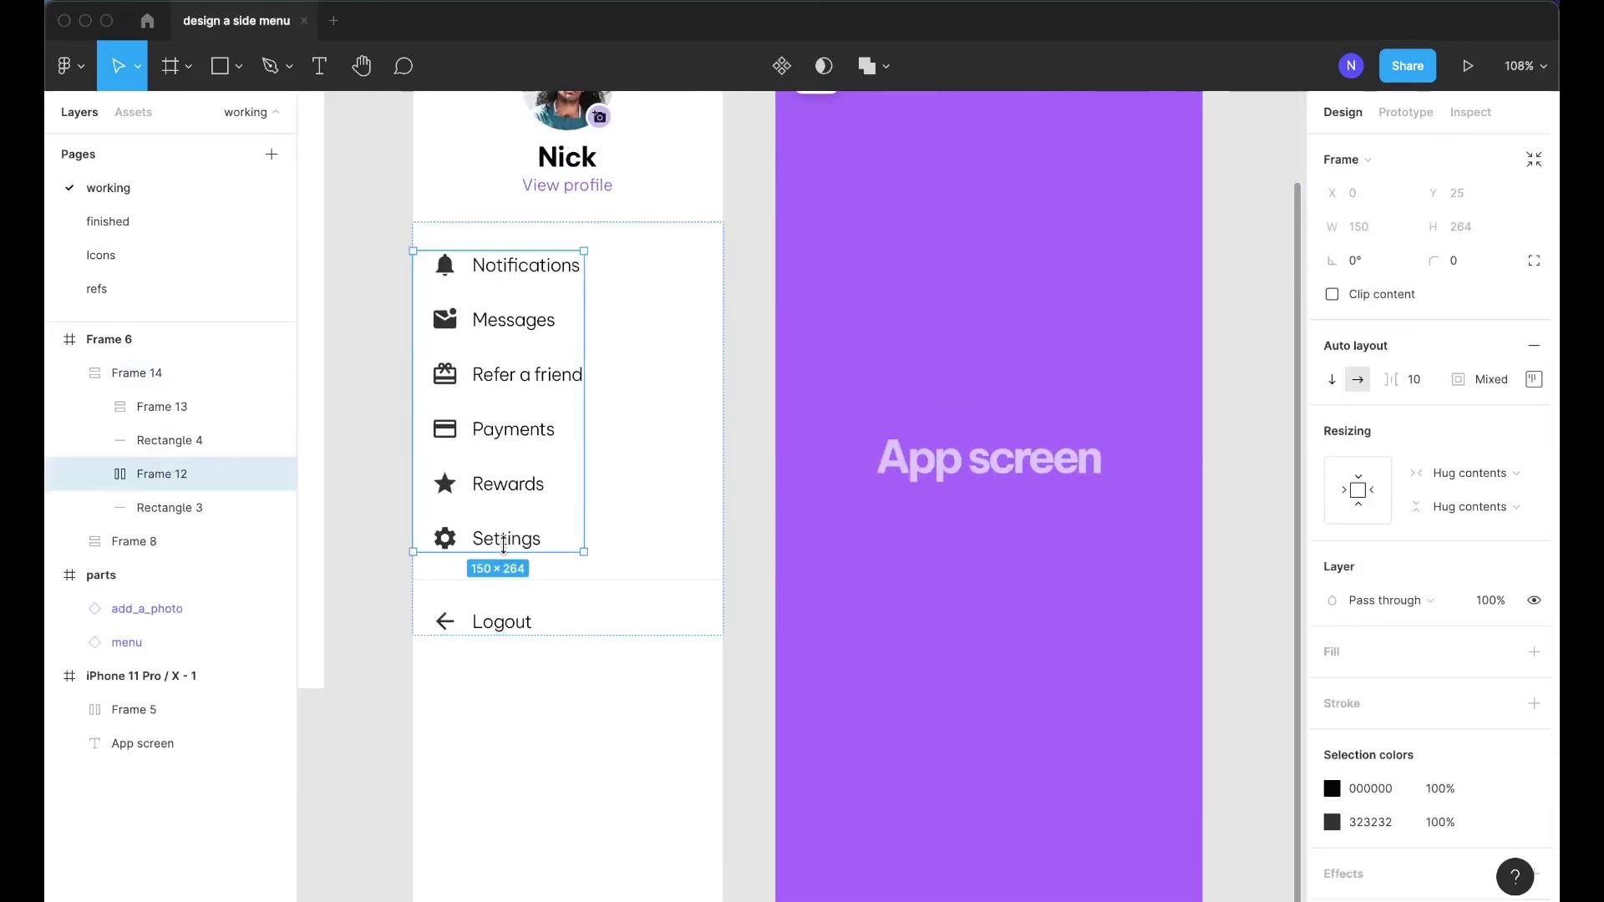
{"action": "left_click", "coordinate": [510, 538]}
{"action": "key", "text": "super+d"}
{"action": "key", "text": "super+d"}
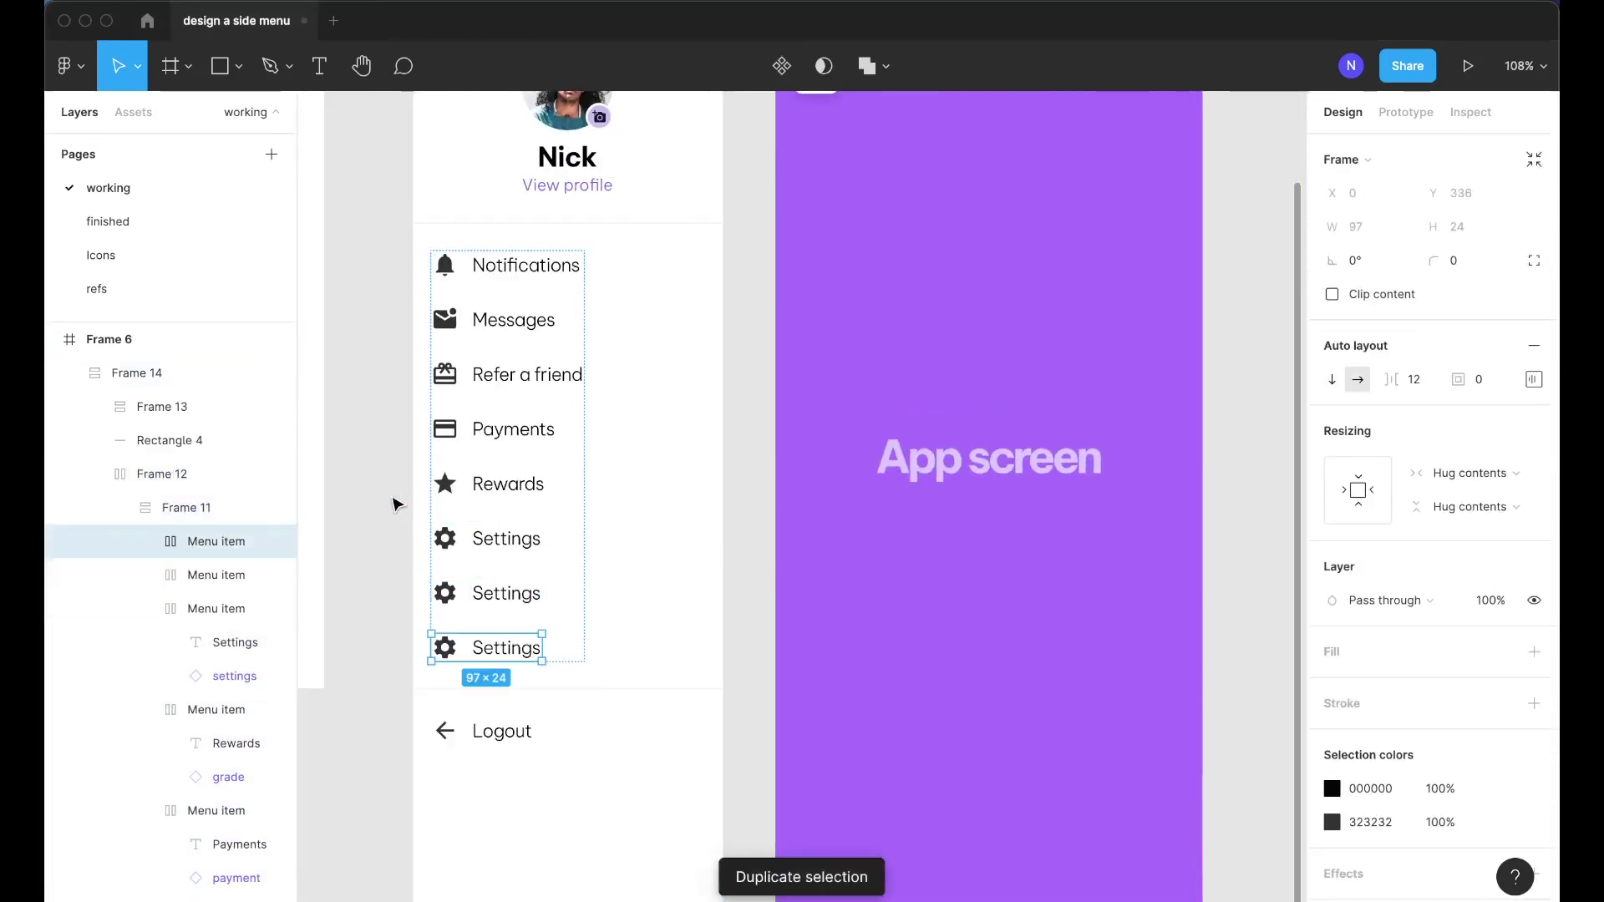
{"action": "left_click", "coordinate": [400, 509]}
{"action": "scroll", "coordinate": [400, 509], "scroll_direction": "down", "scroll_amount": 1}
{"action": "scroll", "coordinate": [399, 508], "scroll_direction": "left", "scroll_amount": 1}
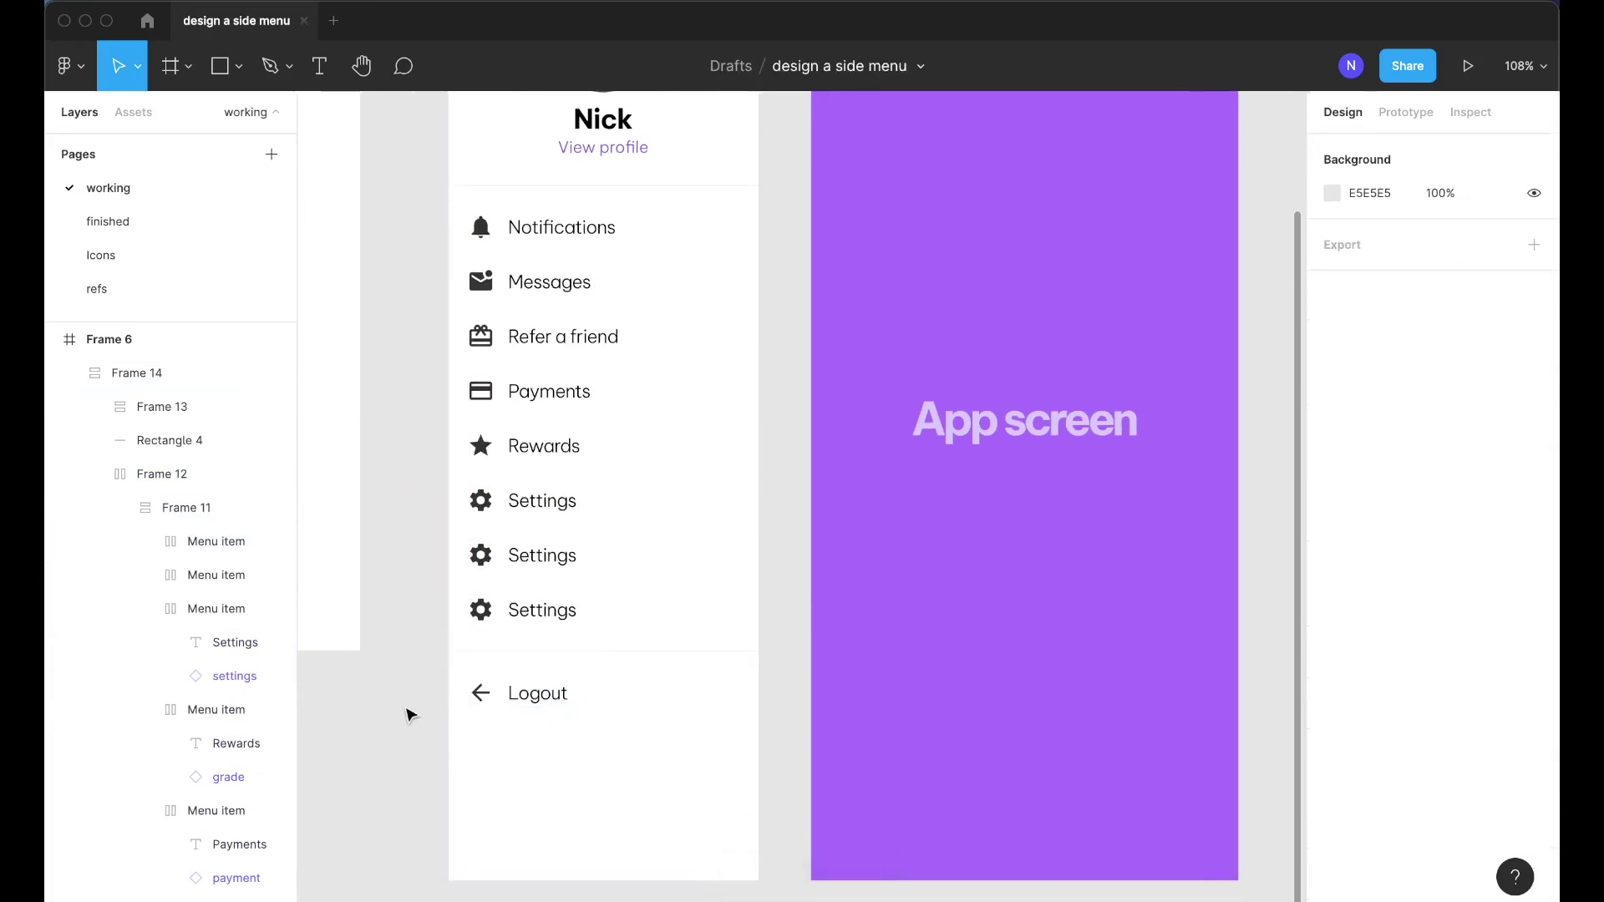
{"action": "scroll", "coordinate": [409, 714], "scroll_direction": "up", "scroll_amount": 2}
{"action": "scroll", "coordinate": [412, 709], "scroll_direction": "left", "scroll_amount": 2}
{"action": "scroll", "coordinate": [538, 720], "scroll_direction": "down", "scroll_amount": 2}
{"action": "scroll", "coordinate": [537, 721], "scroll_direction": "down", "scroll_amount": 1}
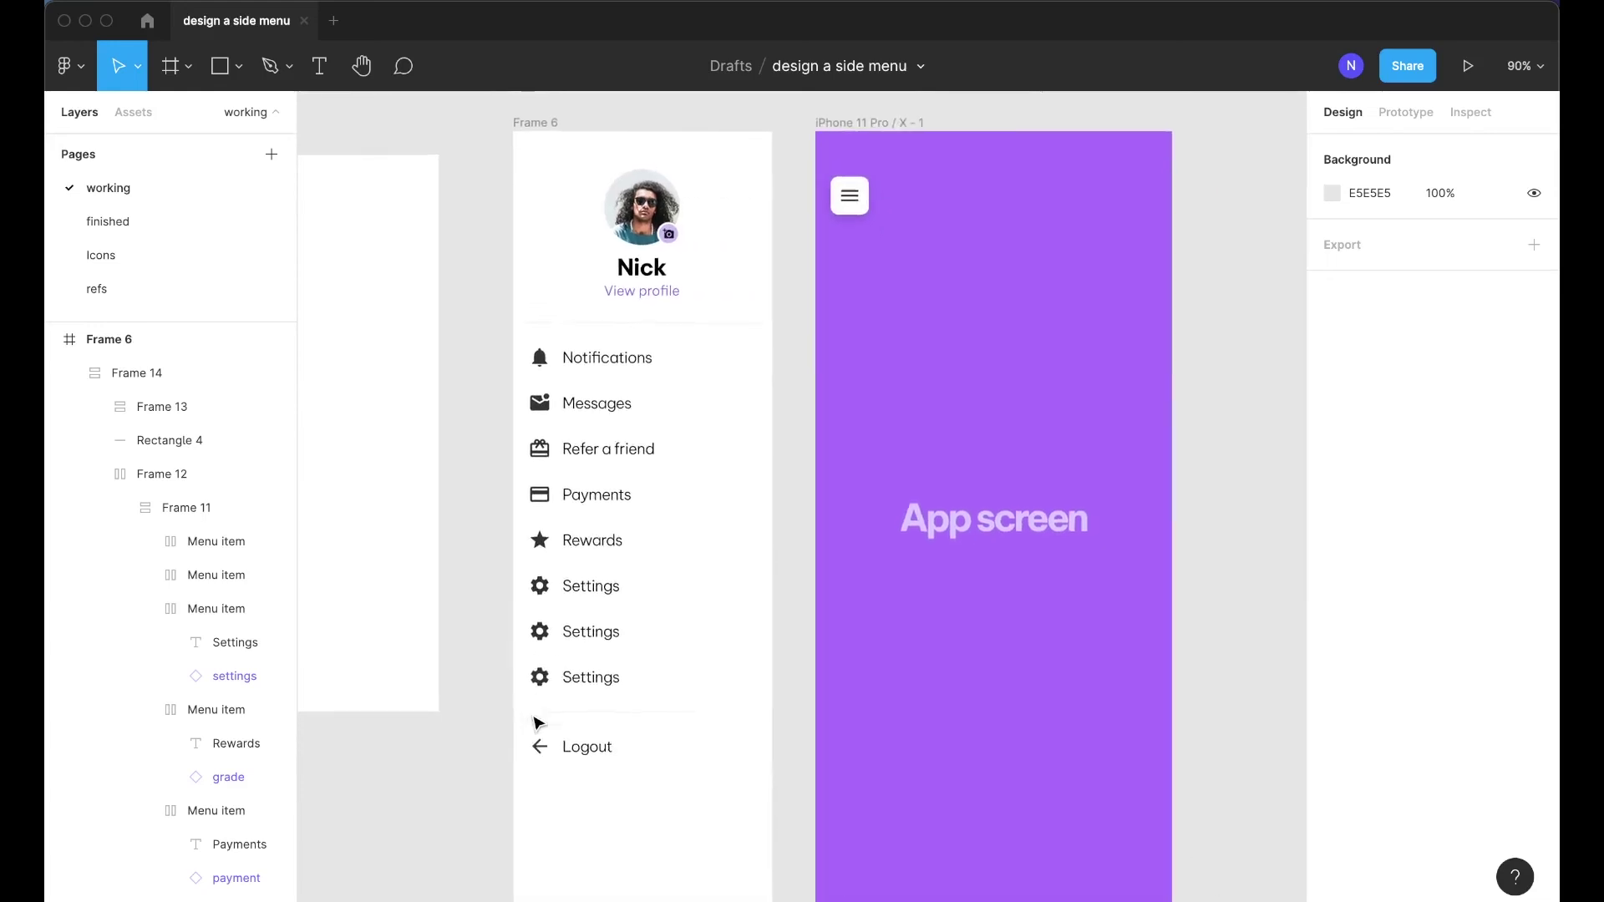
{"action": "scroll", "coordinate": [538, 720], "scroll_direction": "down", "scroll_amount": 1}
{"action": "scroll", "coordinate": [537, 720], "scroll_direction": "right", "scroll_amount": 1}
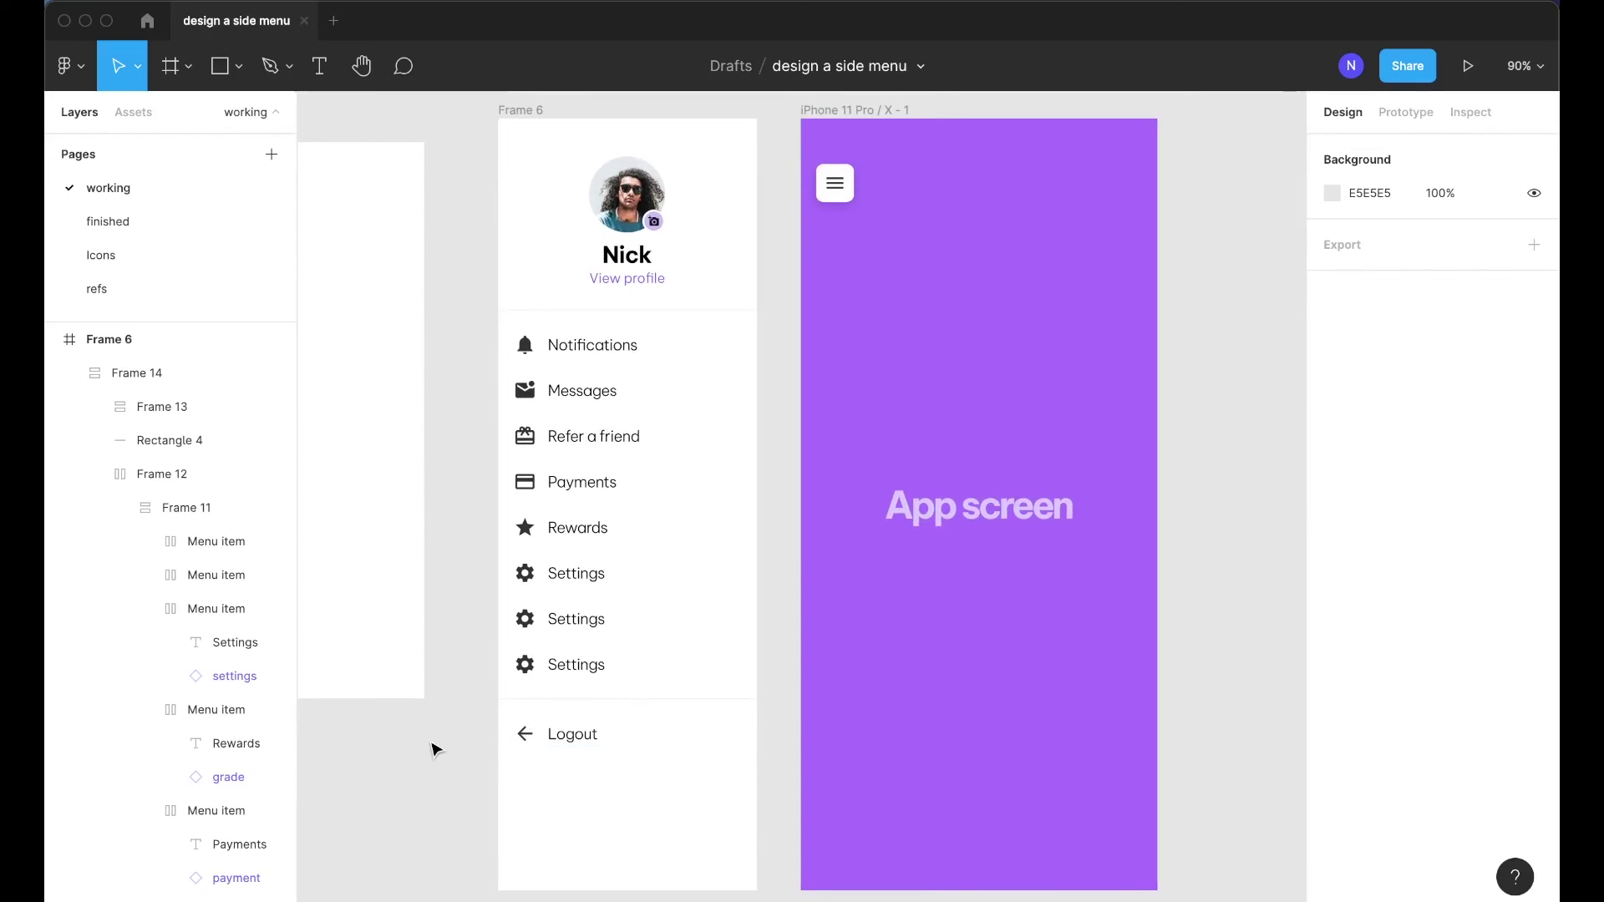
Undo the extra Settings duplicates
{"action": "key", "text": "ctrl+z"}
{"action": "key", "text": "ctrl+z"}
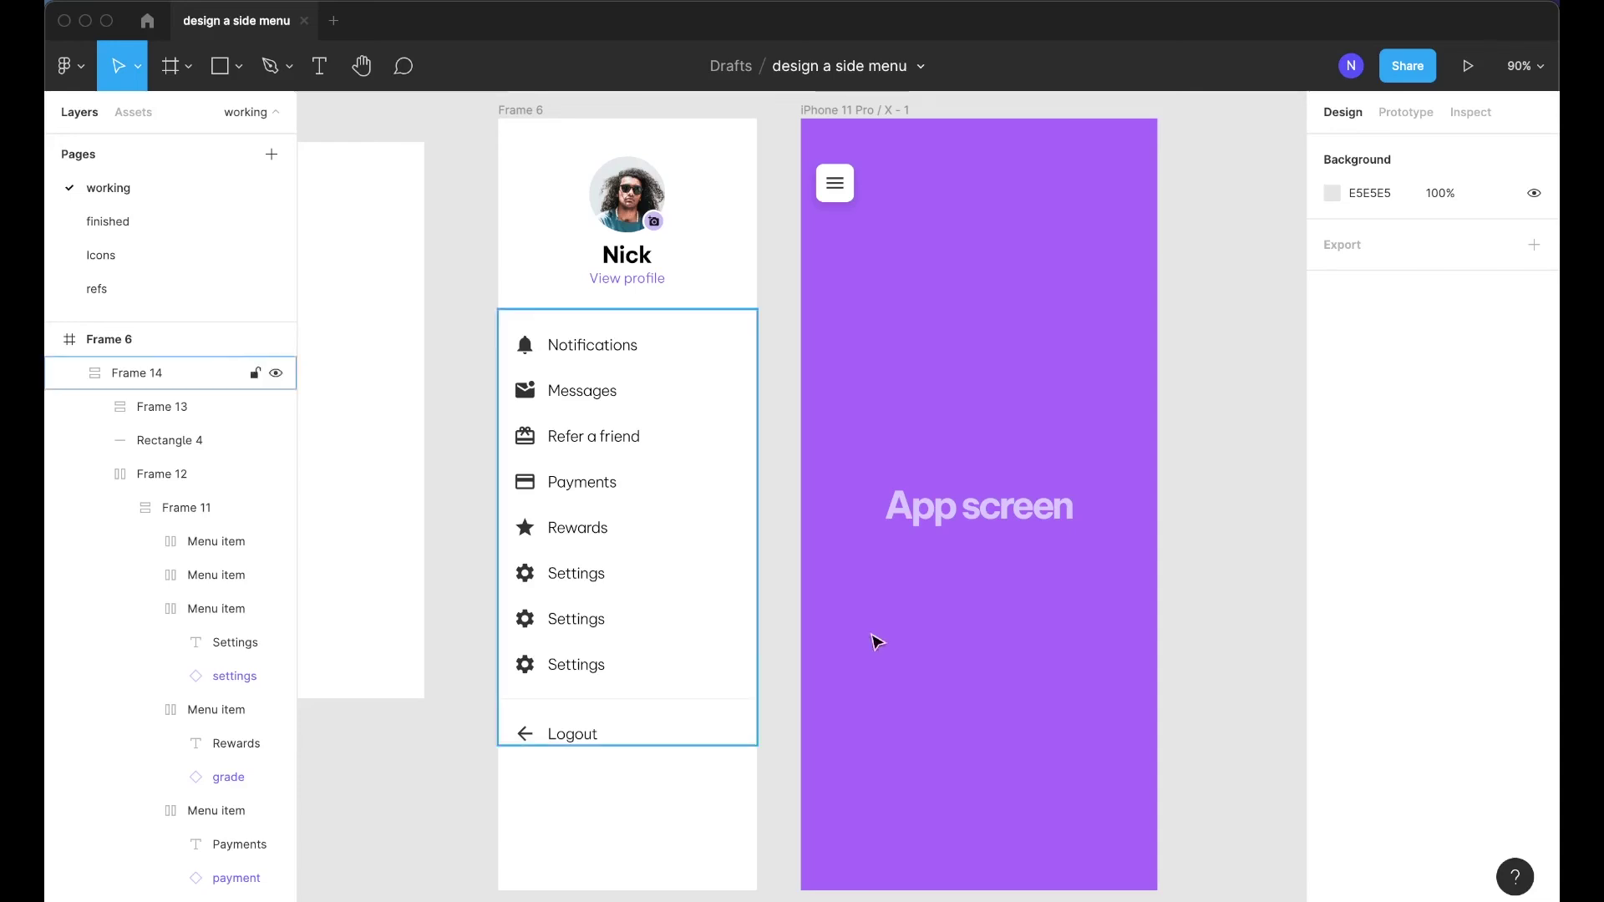
{"action": "scroll", "coordinate": [1264, 553], "scroll_direction": "left", "scroll_amount": 5}
{"action": "scroll", "coordinate": [1262, 555], "scroll_direction": "right", "scroll_amount": 2}
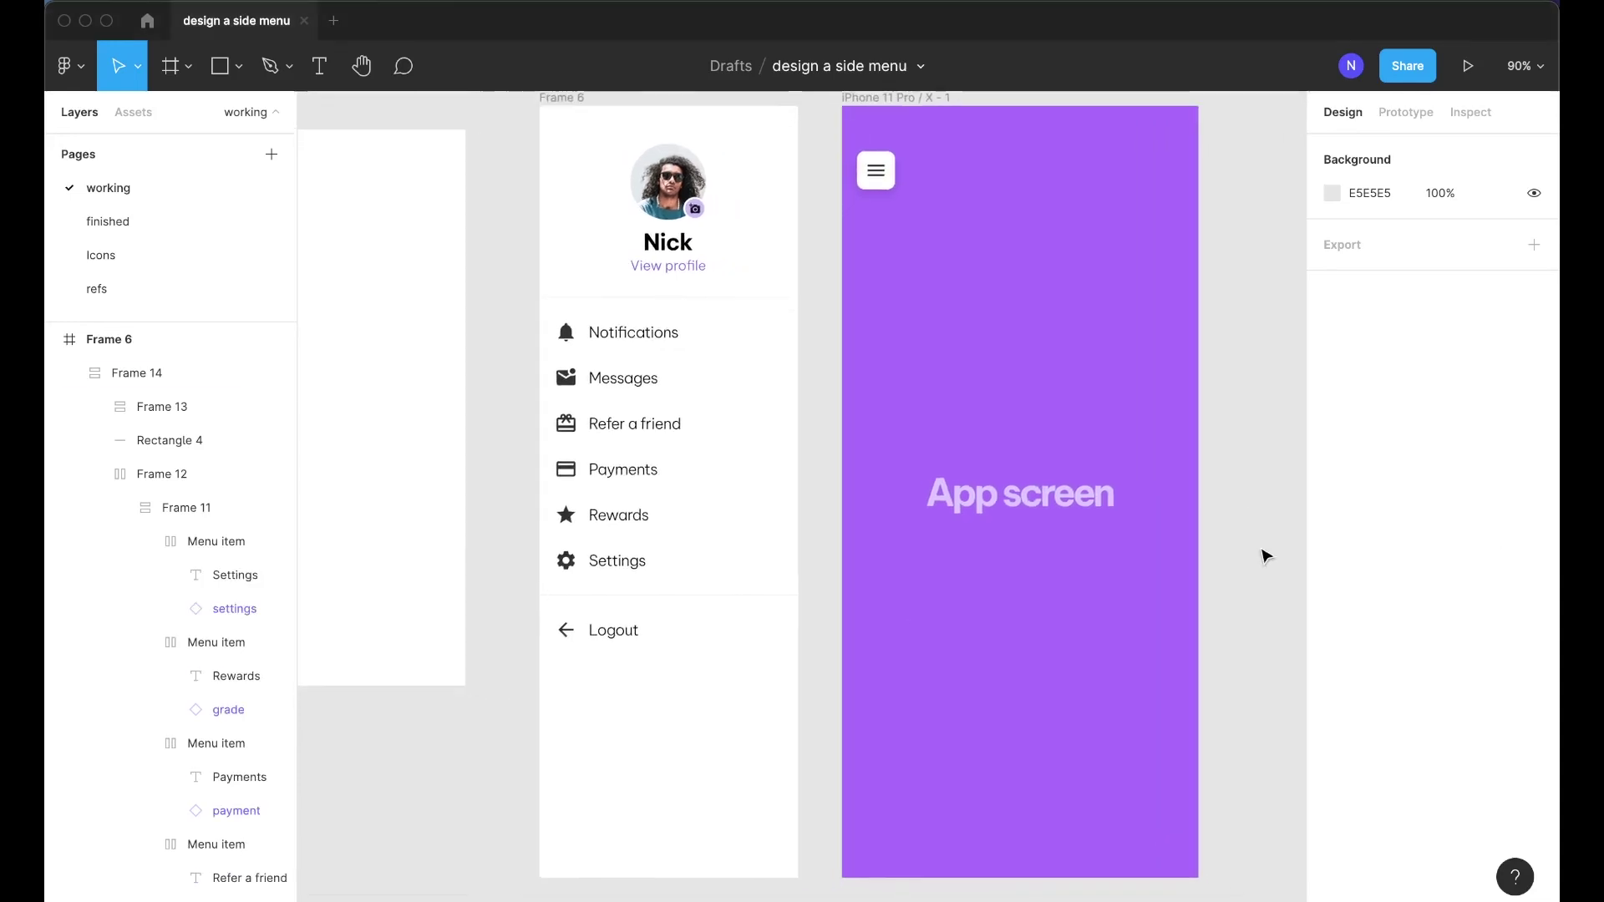
{"action": "scroll", "coordinate": [1260, 554], "scroll_direction": "down", "scroll_amount": 3}
Delete the leftover parts frame and bring up the Prototype settings
{"action": "left_click", "coordinate": [458, 226]}
{"action": "key", "text": "Delete"}
{"action": "scroll", "coordinate": [508, 236], "scroll_direction": "right", "scroll_amount": 2}
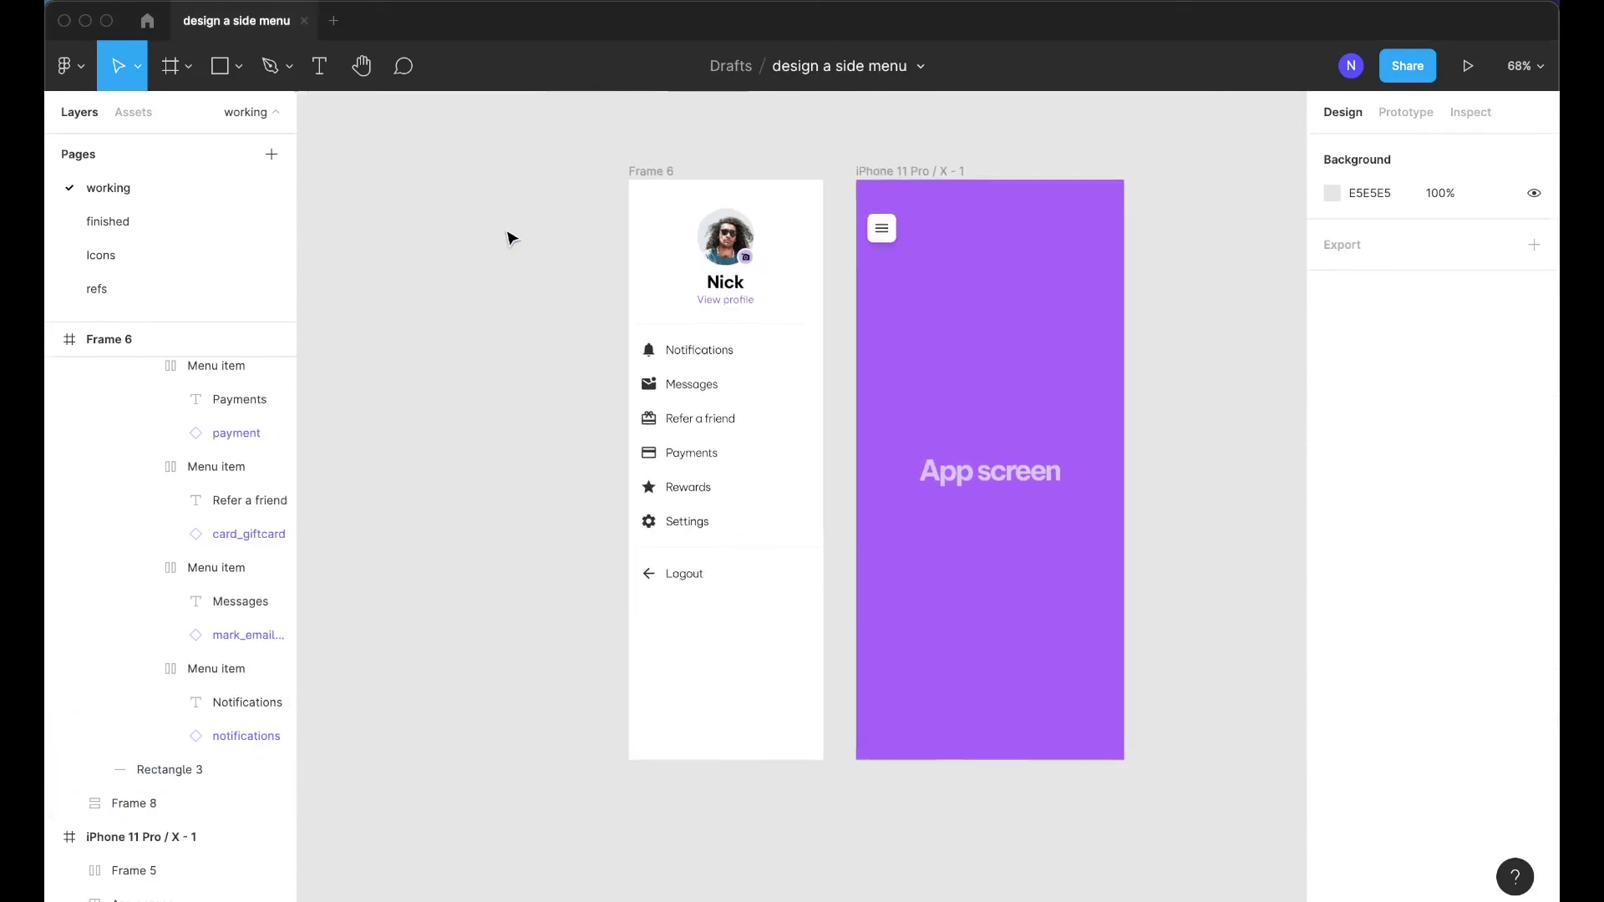
{"action": "scroll", "coordinate": [777, 258], "scroll_direction": "up", "scroll_amount": 3}
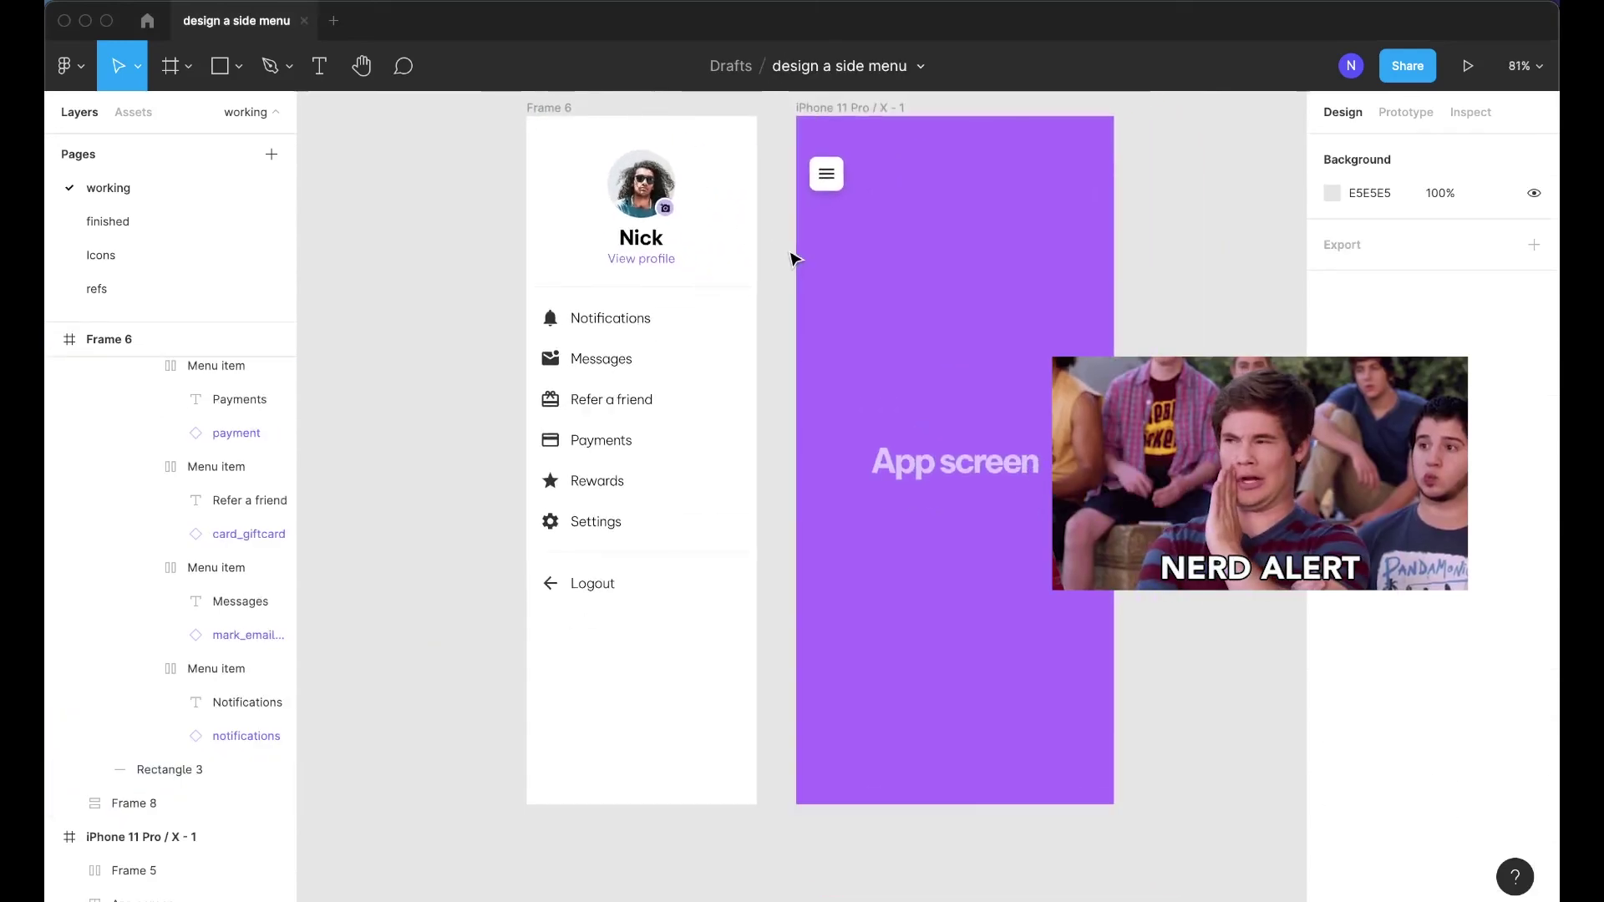
{"action": "scroll", "coordinate": [836, 247], "scroll_direction": "up", "scroll_amount": 2}
{"action": "left_click", "coordinate": [1407, 112]}
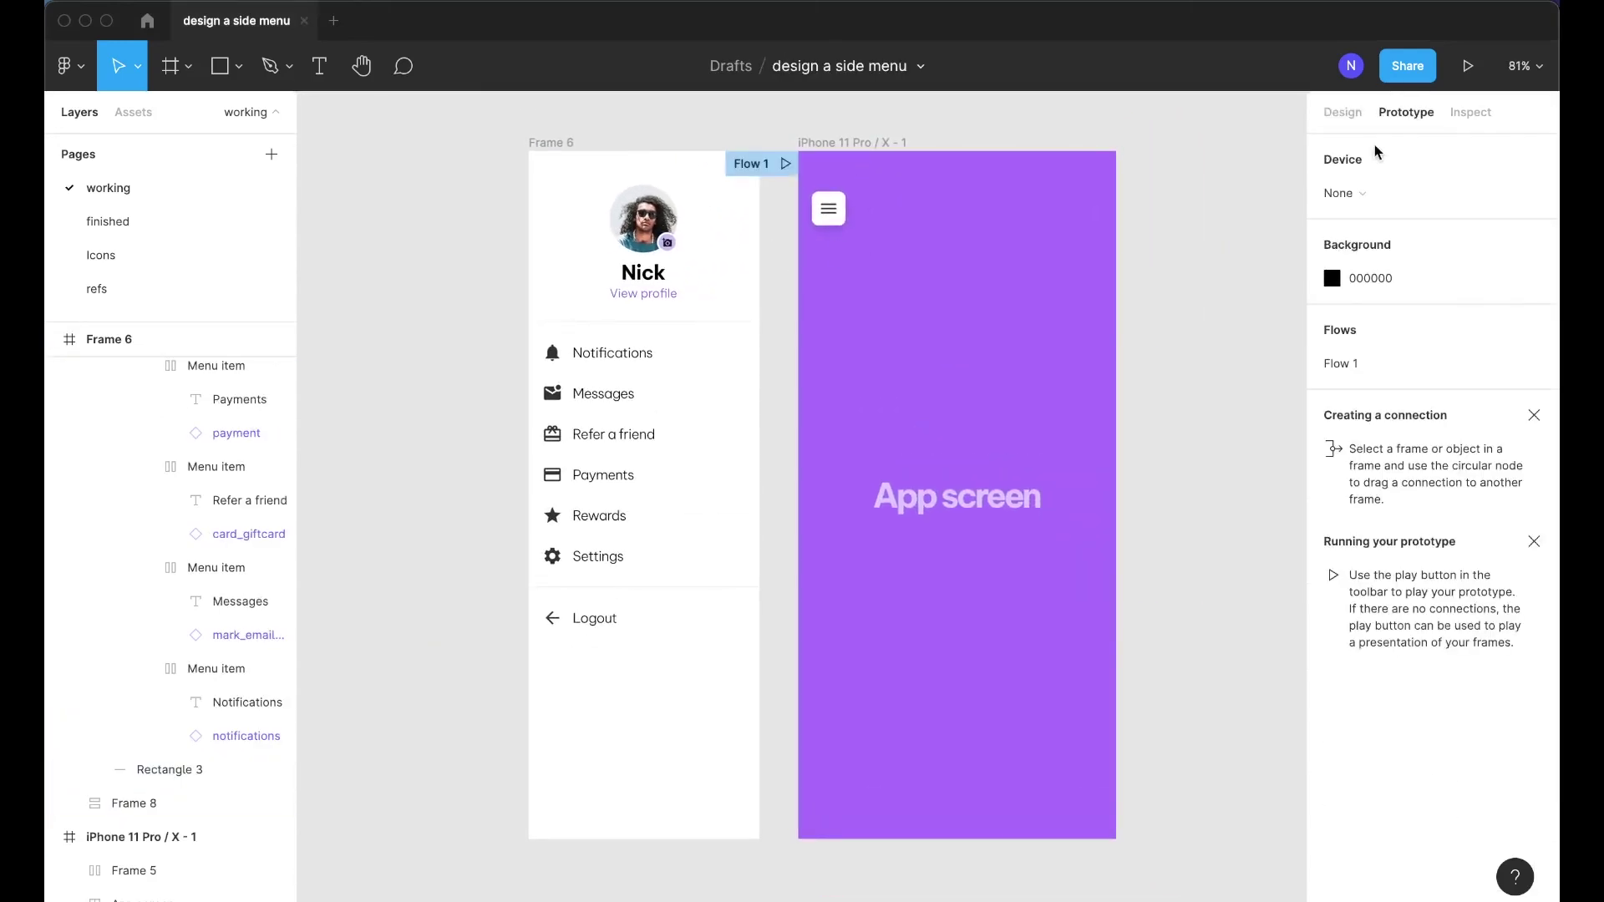
Connect the hamburger button to Frame 6 with an Open overlay interaction
{"action": "left_click", "coordinate": [785, 164]}
{"action": "left_click", "coordinate": [833, 216]}
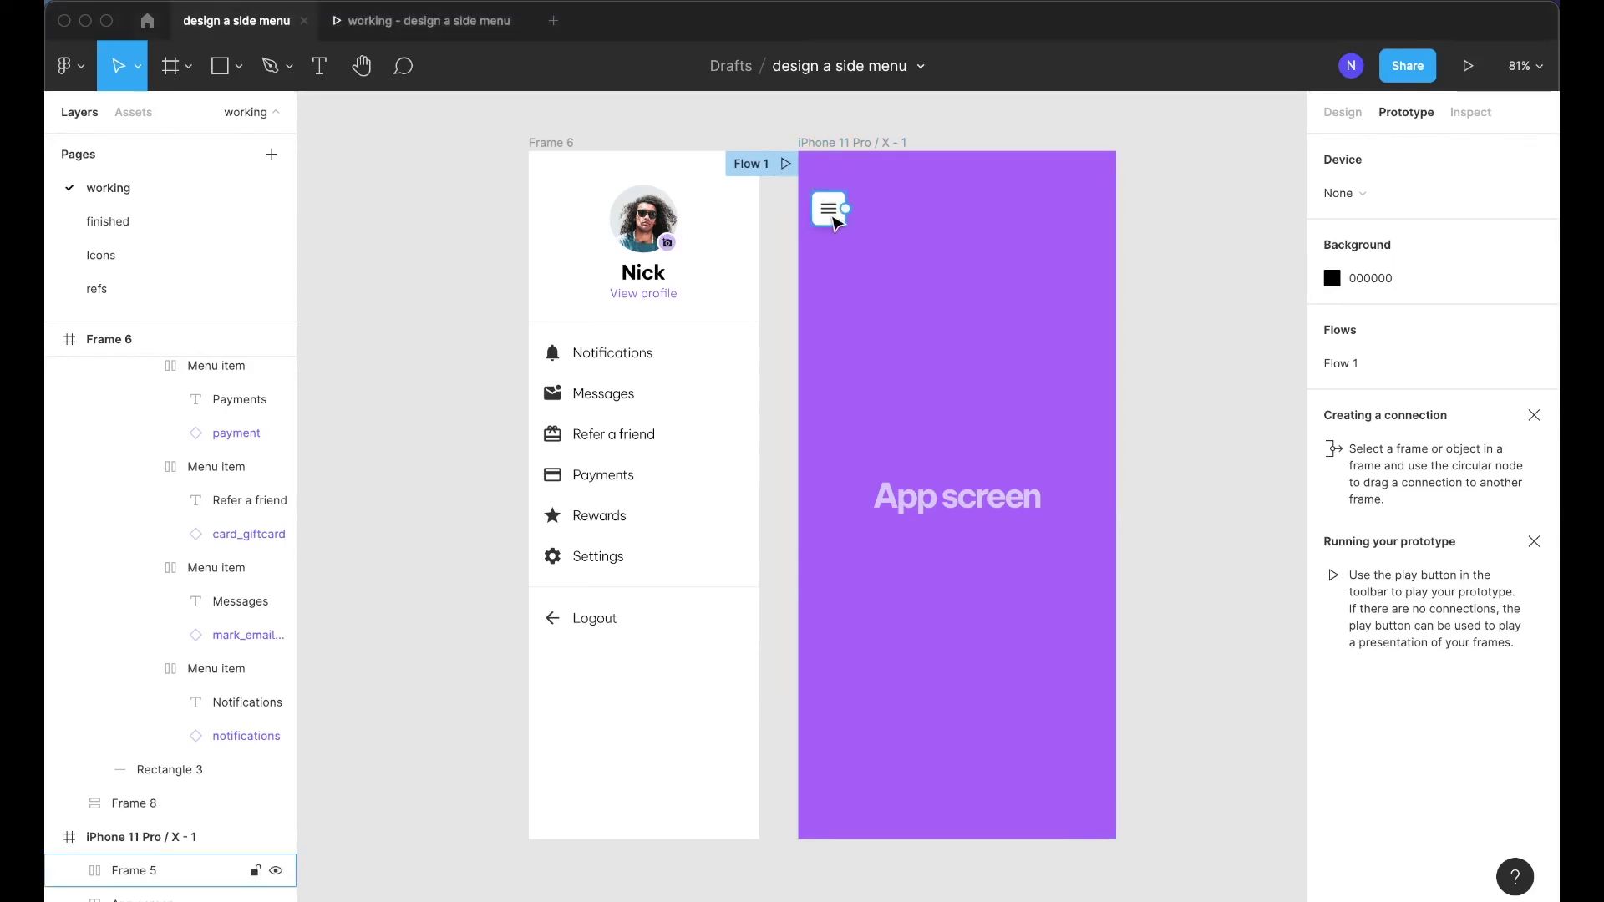
{"action": "scroll", "coordinate": [833, 215], "scroll_direction": "up", "scroll_amount": 5}
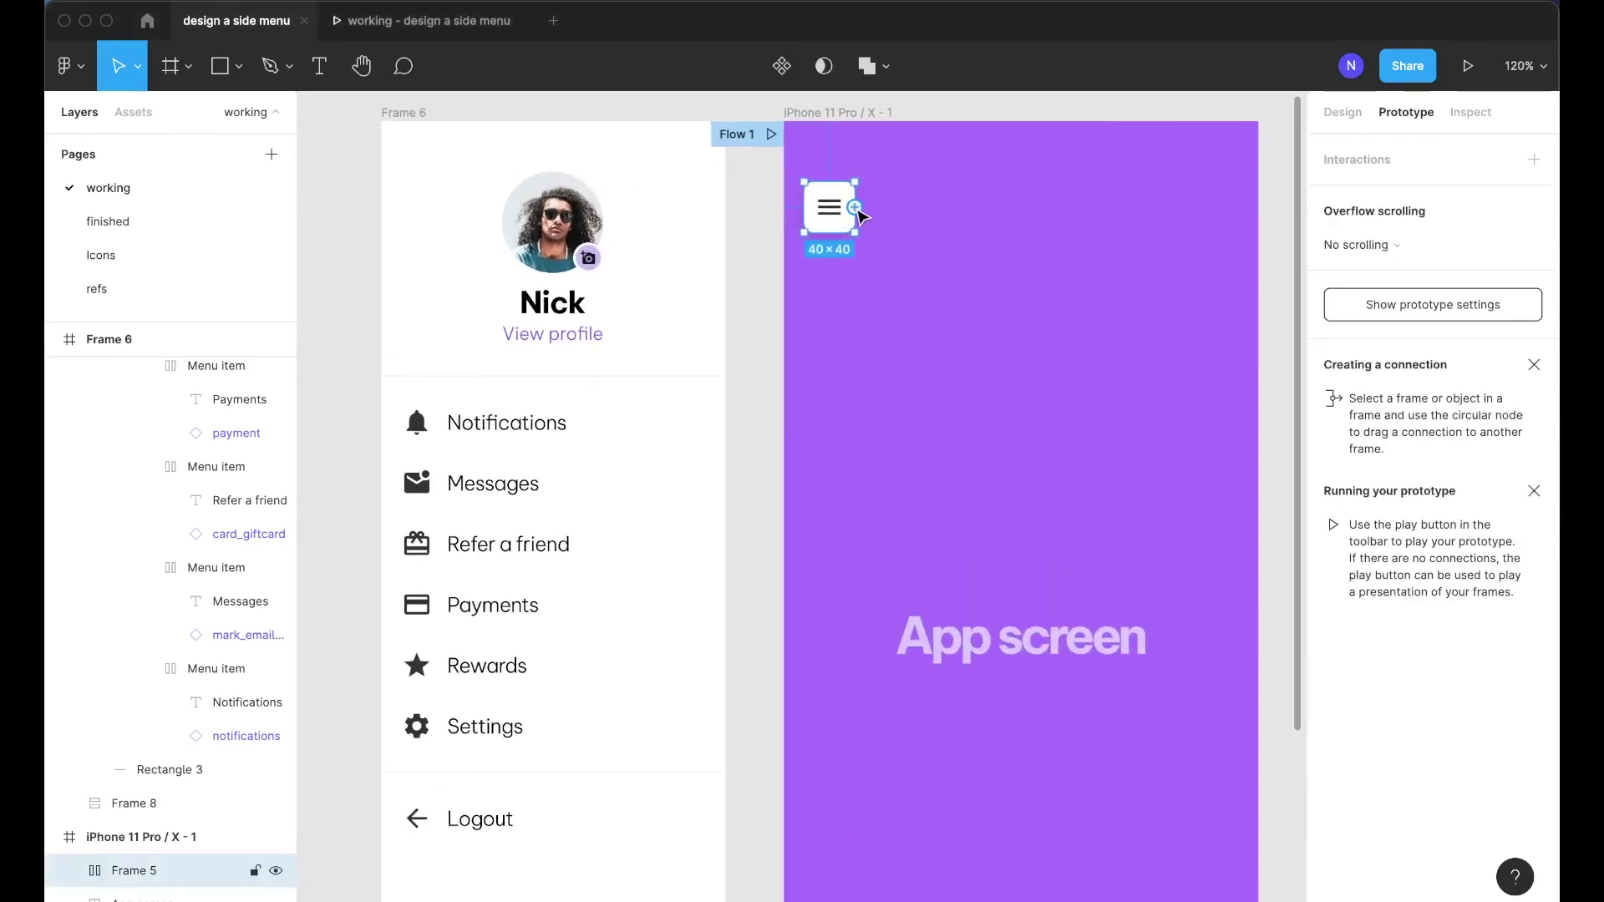
{"action": "left_click_drag", "start_coordinate": [855, 208], "coordinate": [870, 228]}
{"action": "left_click_drag", "start_coordinate": [834, 281], "coordinate": [716, 261]}
{"action": "scroll", "coordinate": [716, 261], "scroll_direction": "down", "scroll_amount": 3}
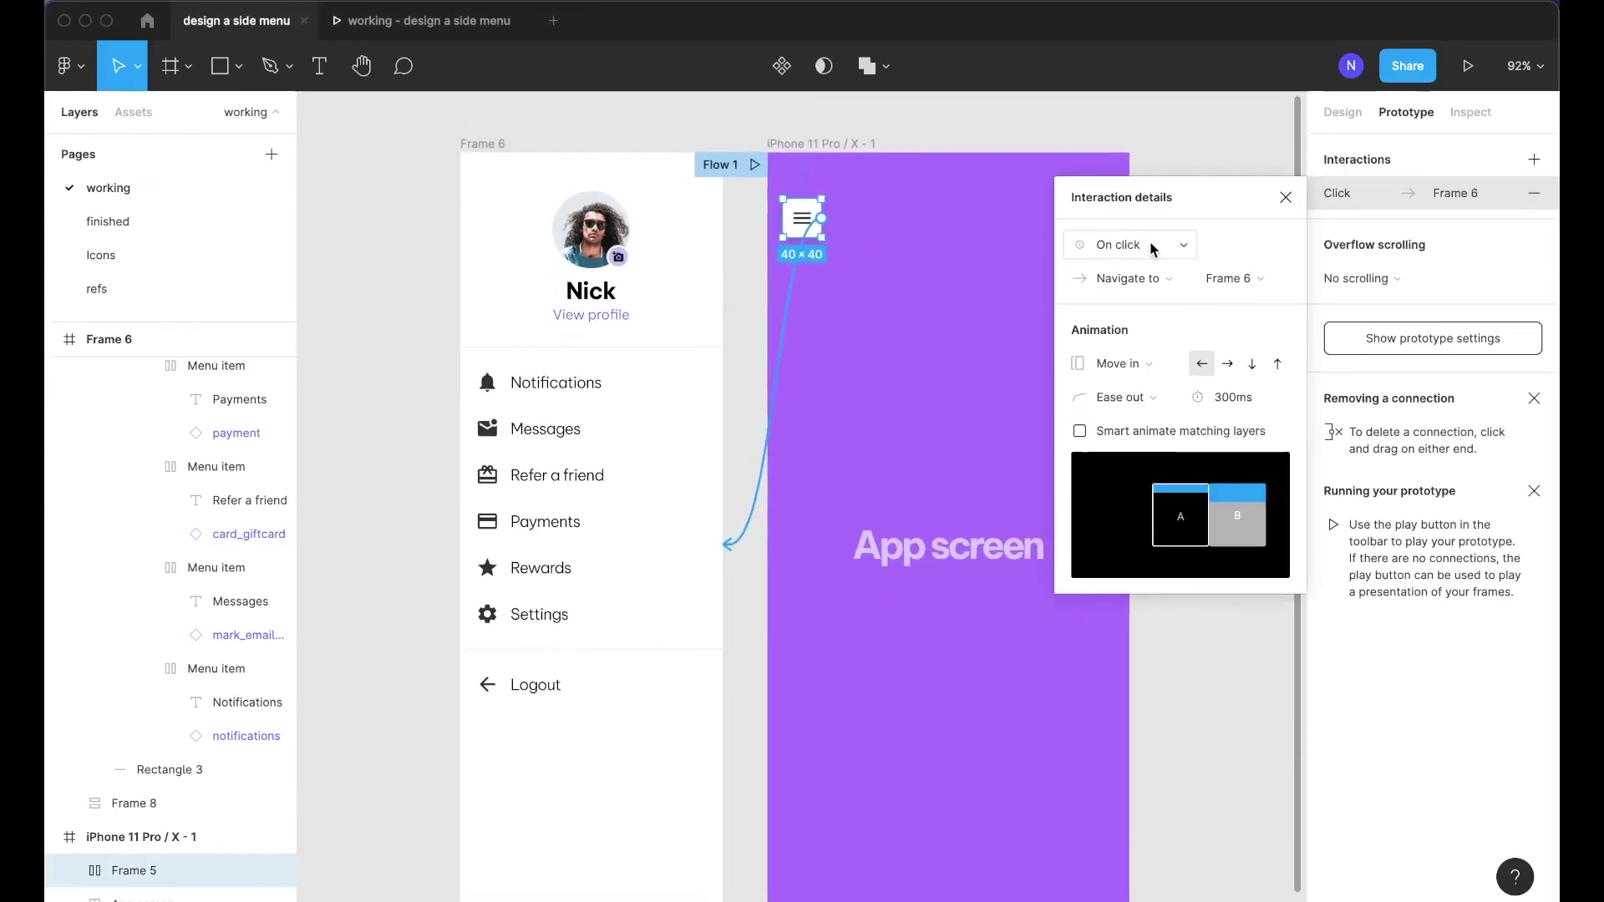
{"action": "left_click", "coordinate": [1129, 278]}
{"action": "left_click", "coordinate": [1144, 352]}
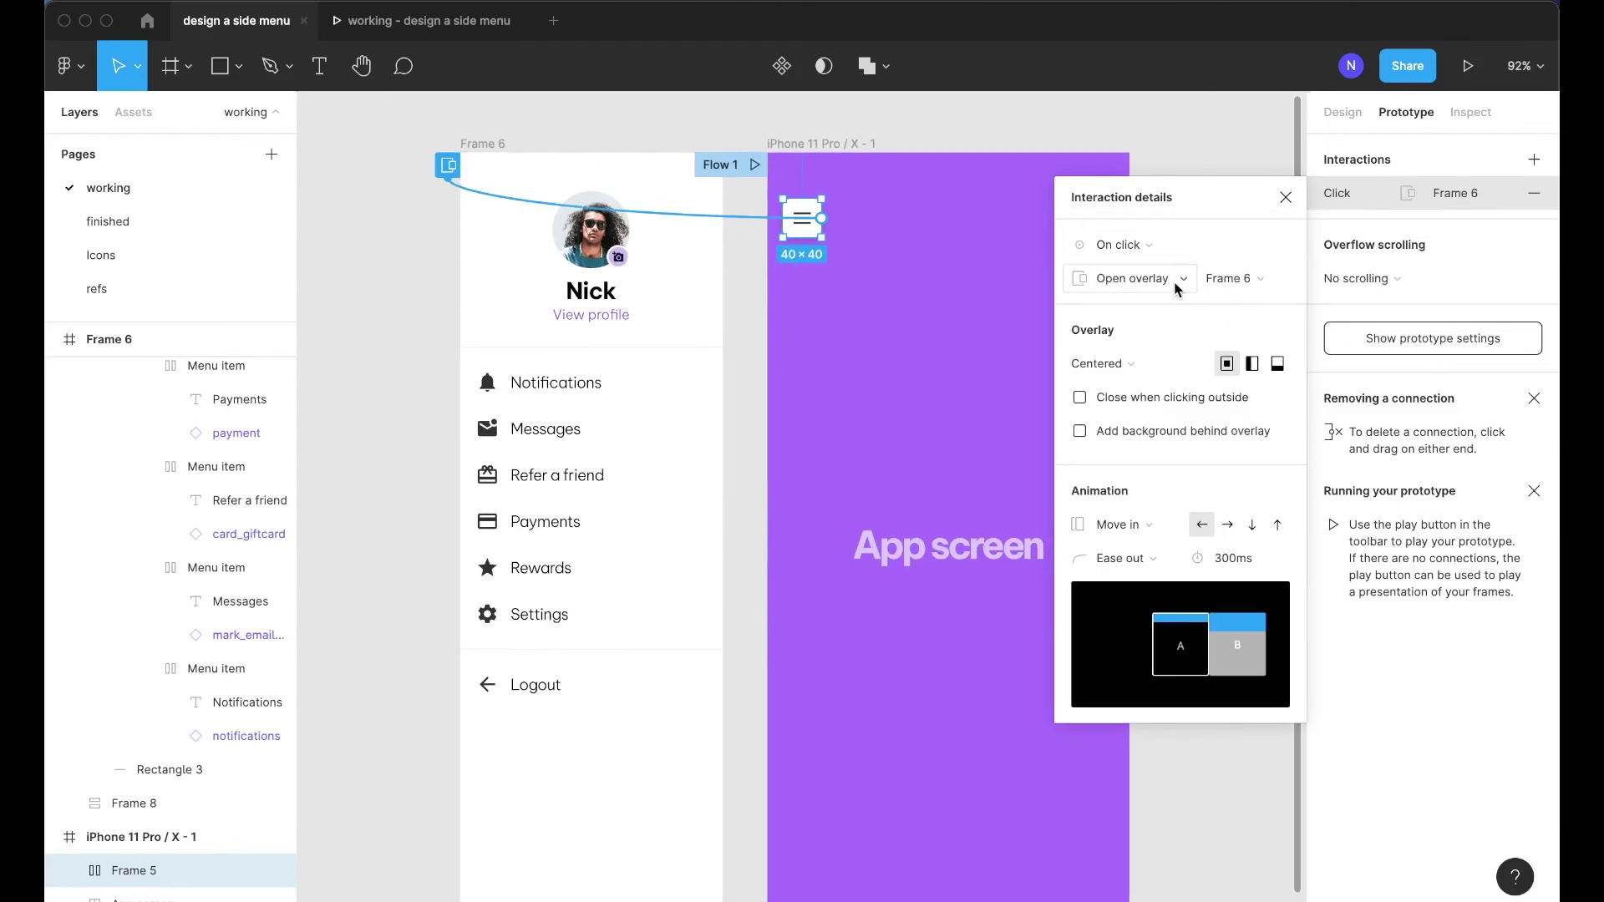
{"action": "left_click", "coordinate": [528, 114]}
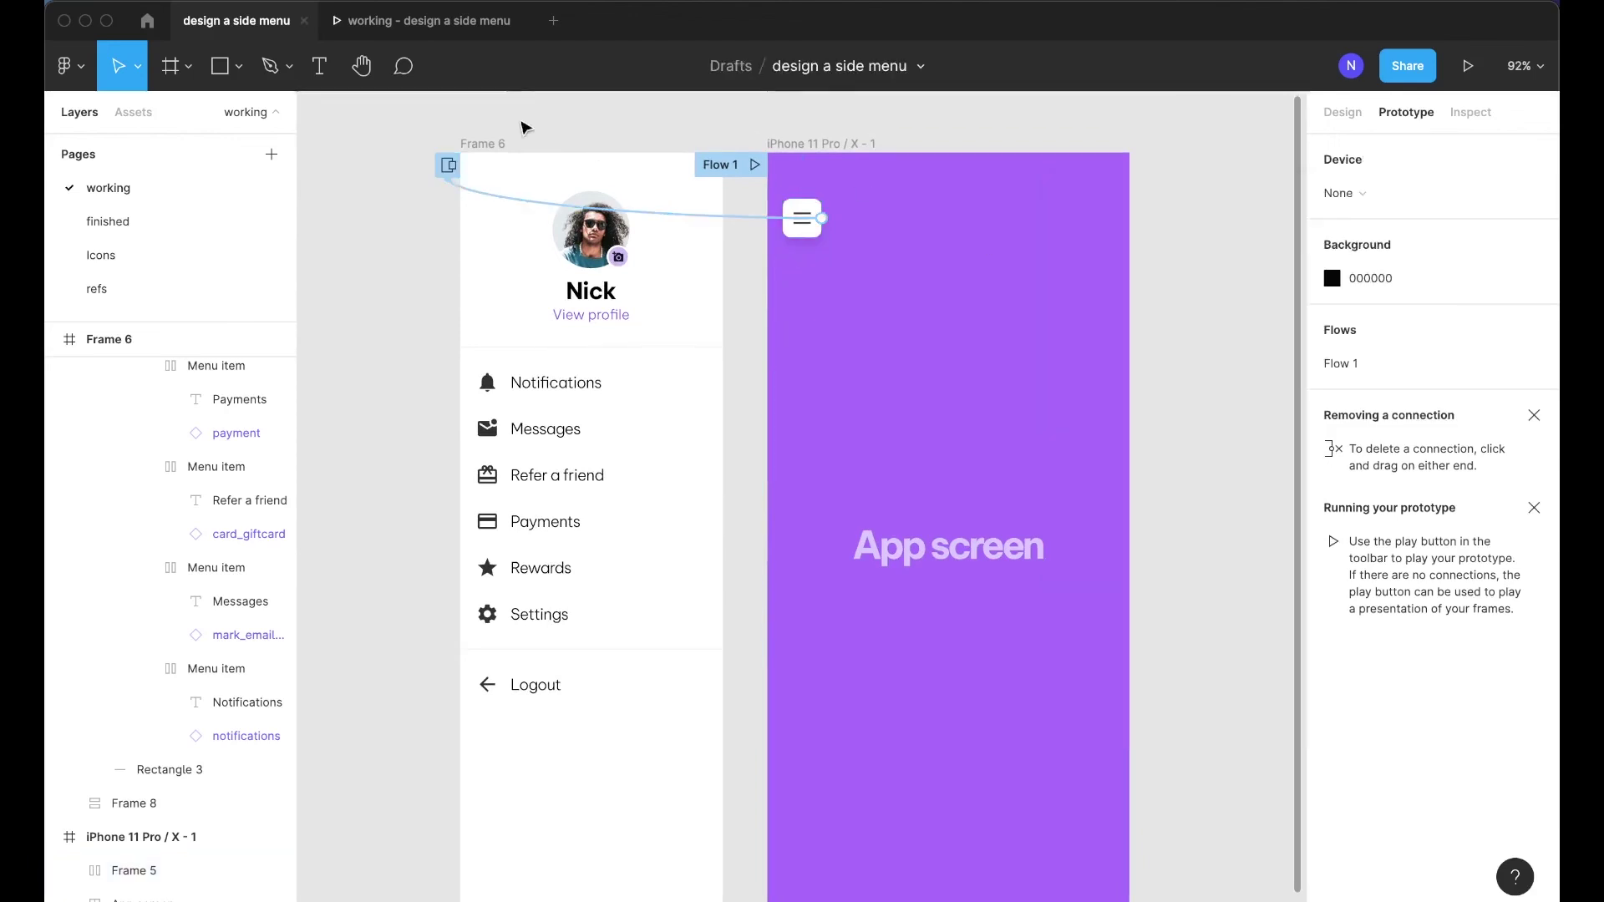
Rename Frame 6 to 'Menu' and reselect the hamburger's interaction
{"action": "left_click", "coordinate": [499, 146]}
{"action": "key", "text": "super+r"}
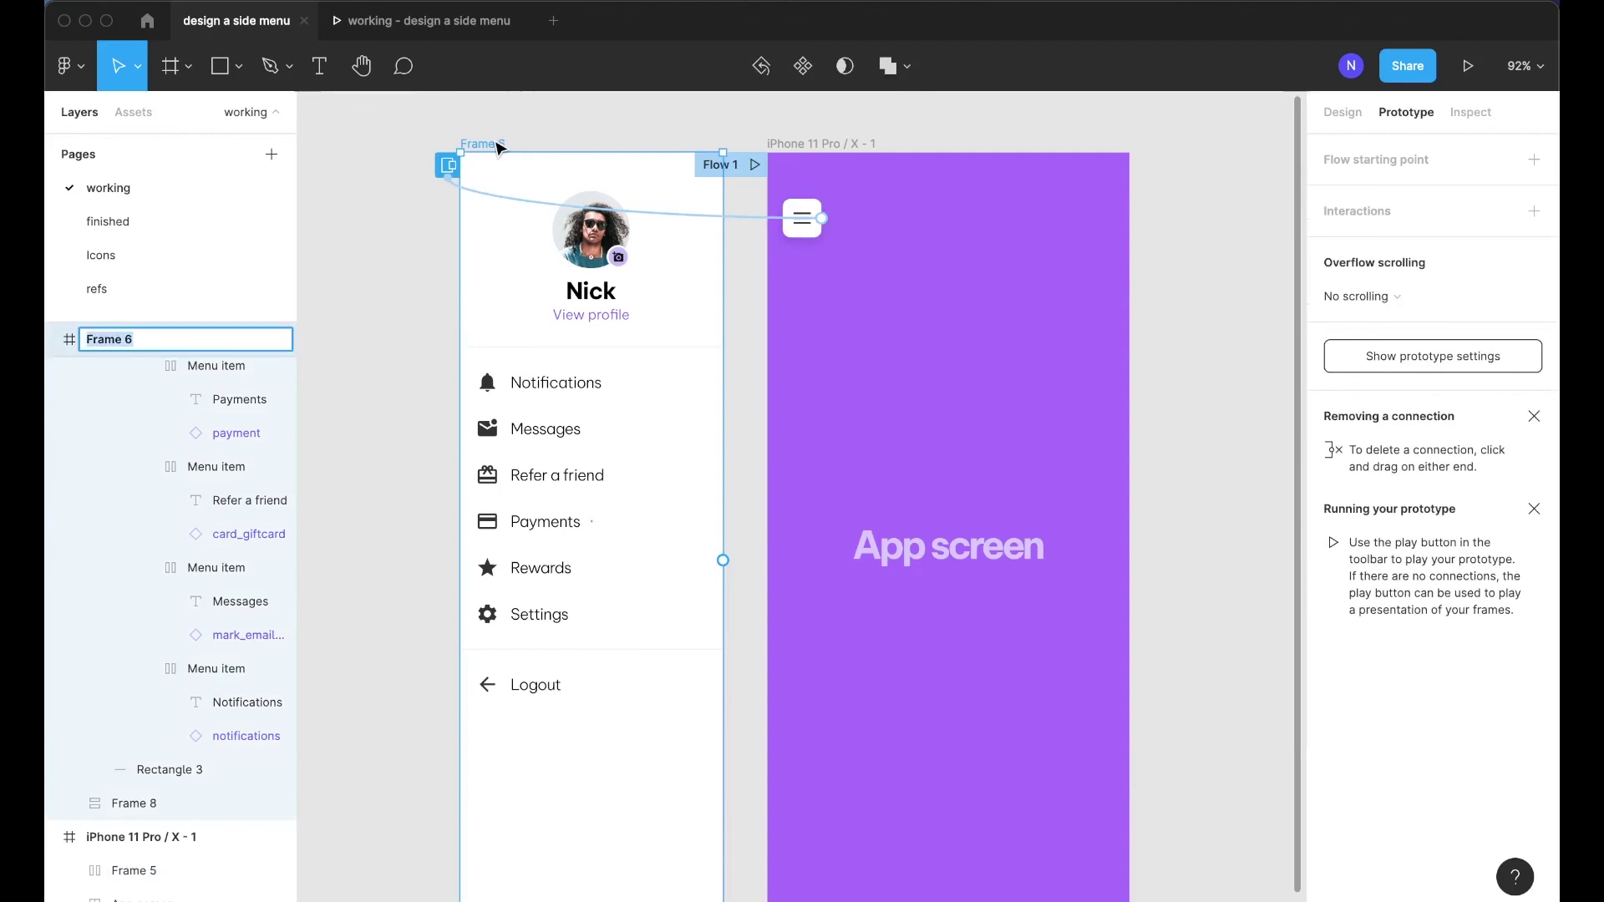
{"action": "type", "text": "Menu"}
{"action": "key", "text": "Return"}
{"action": "left_click", "coordinate": [750, 209]}
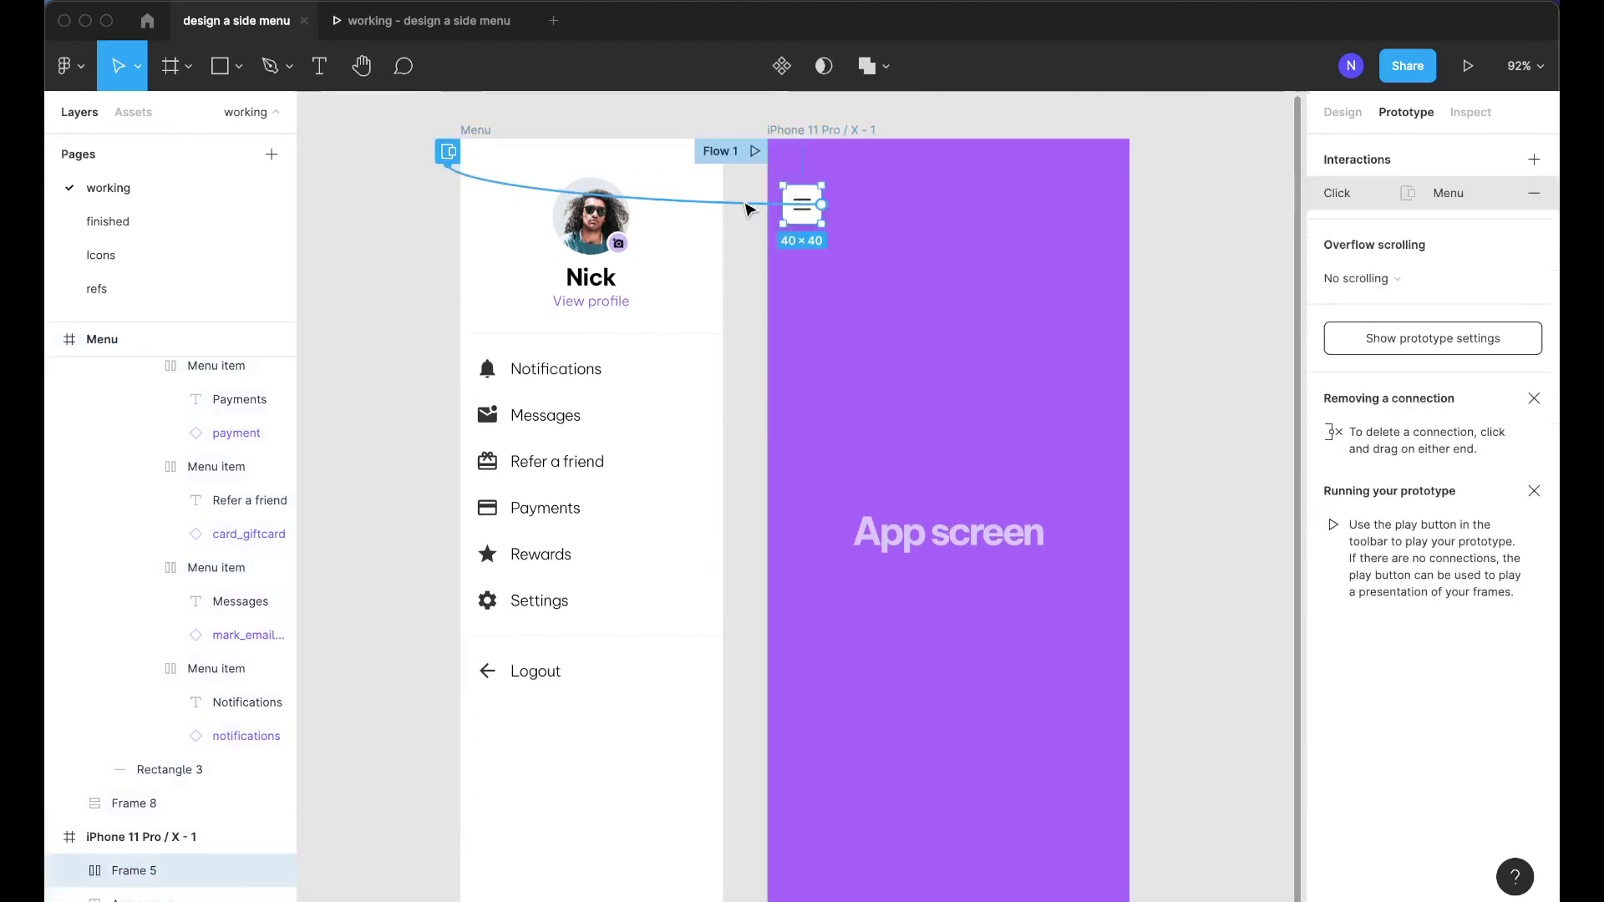
{"action": "left_click", "coordinate": [750, 209]}
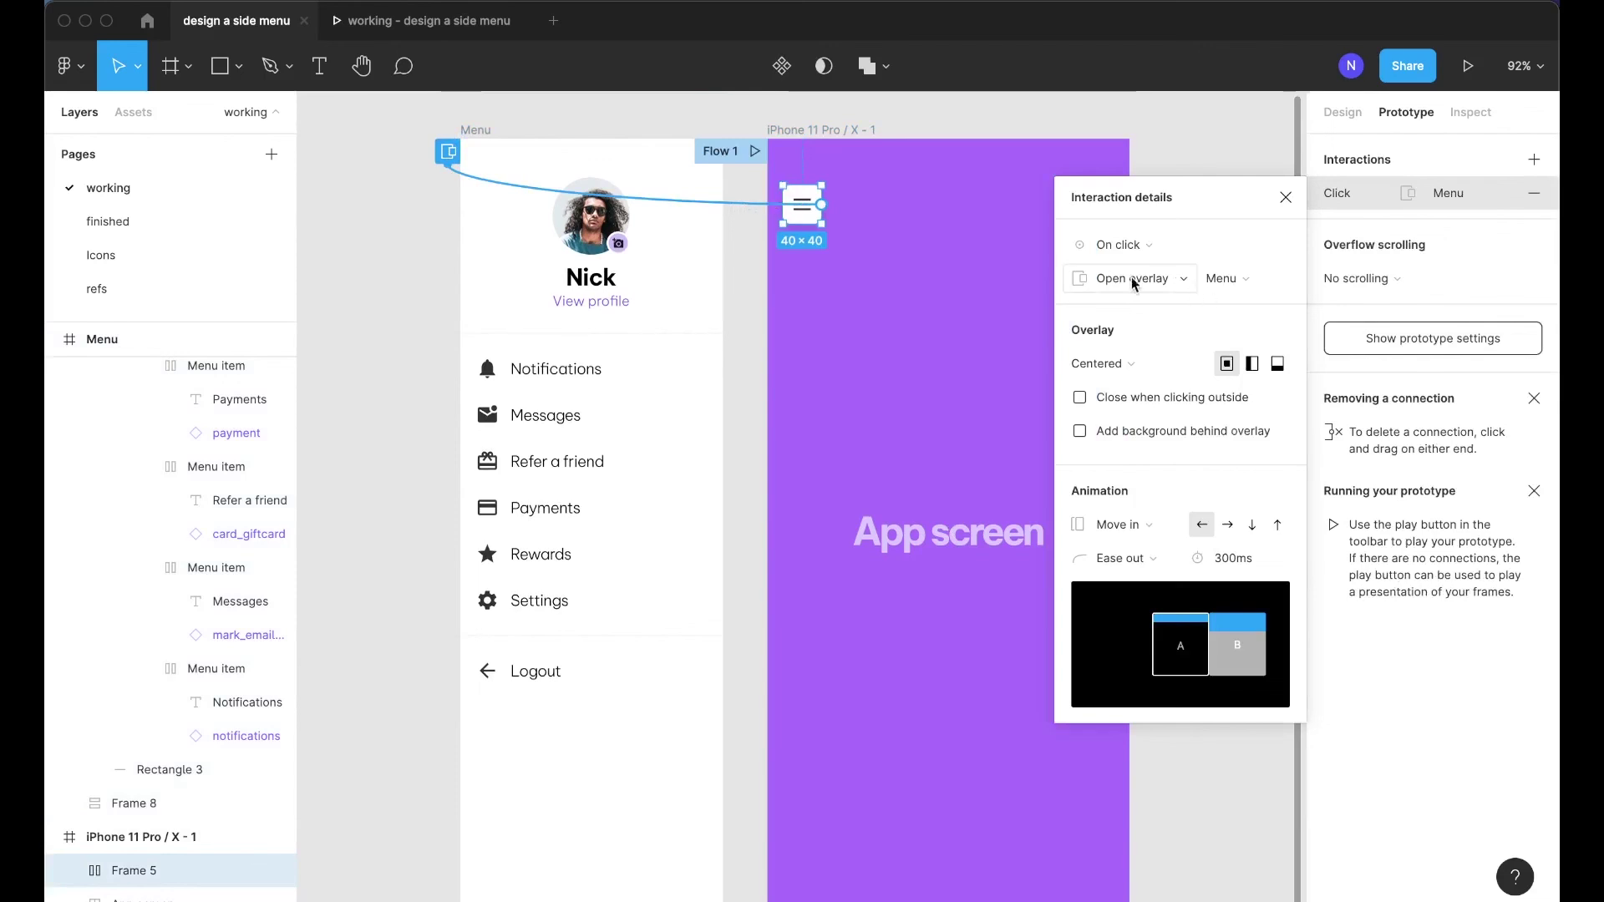
Anchor the overlay top left, close on outside click, with a 50% background
{"action": "left_click", "coordinate": [1251, 364]}
{"action": "left_click", "coordinate": [1119, 365]}
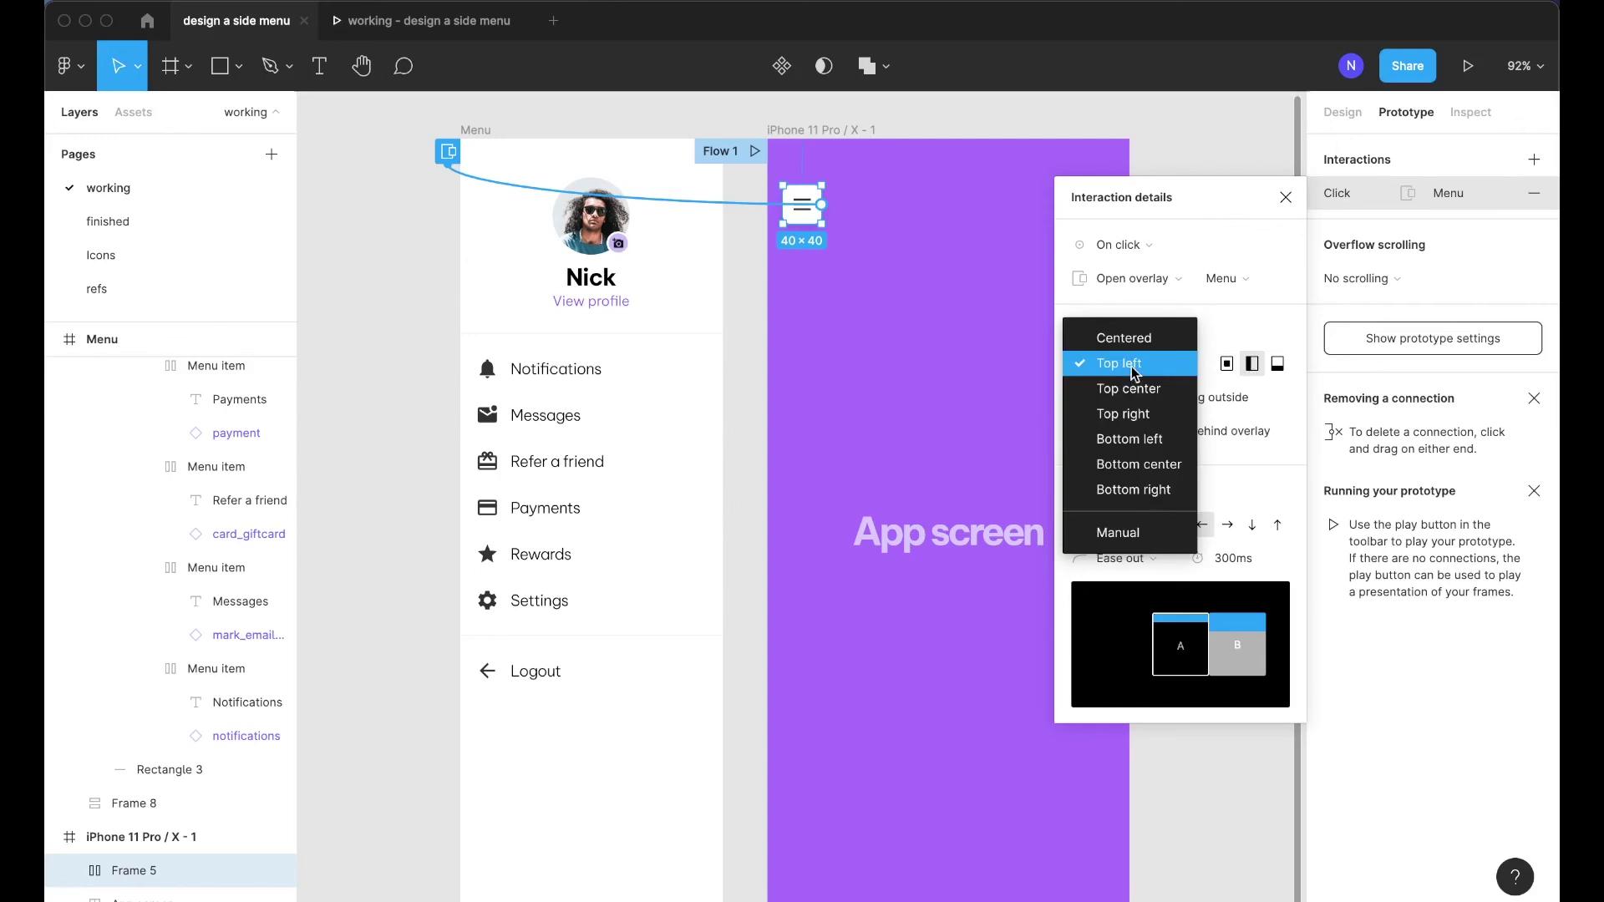
{"action": "left_click", "coordinate": [1123, 373]}
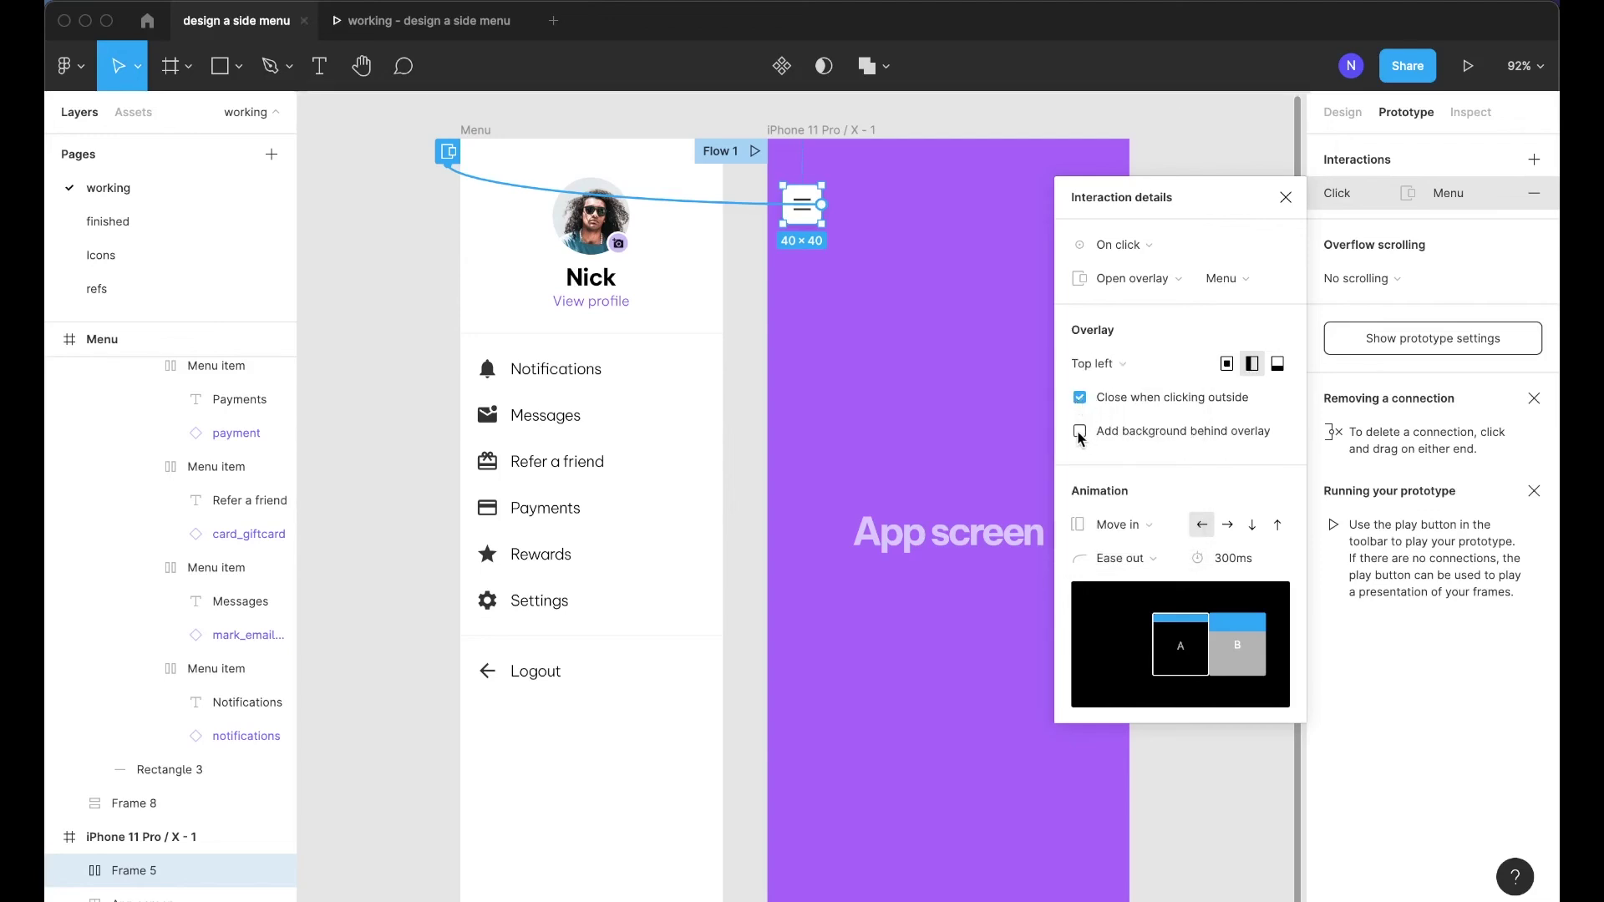
{"action": "left_click", "coordinate": [1080, 431]}
{"action": "left_click", "coordinate": [1187, 468]}
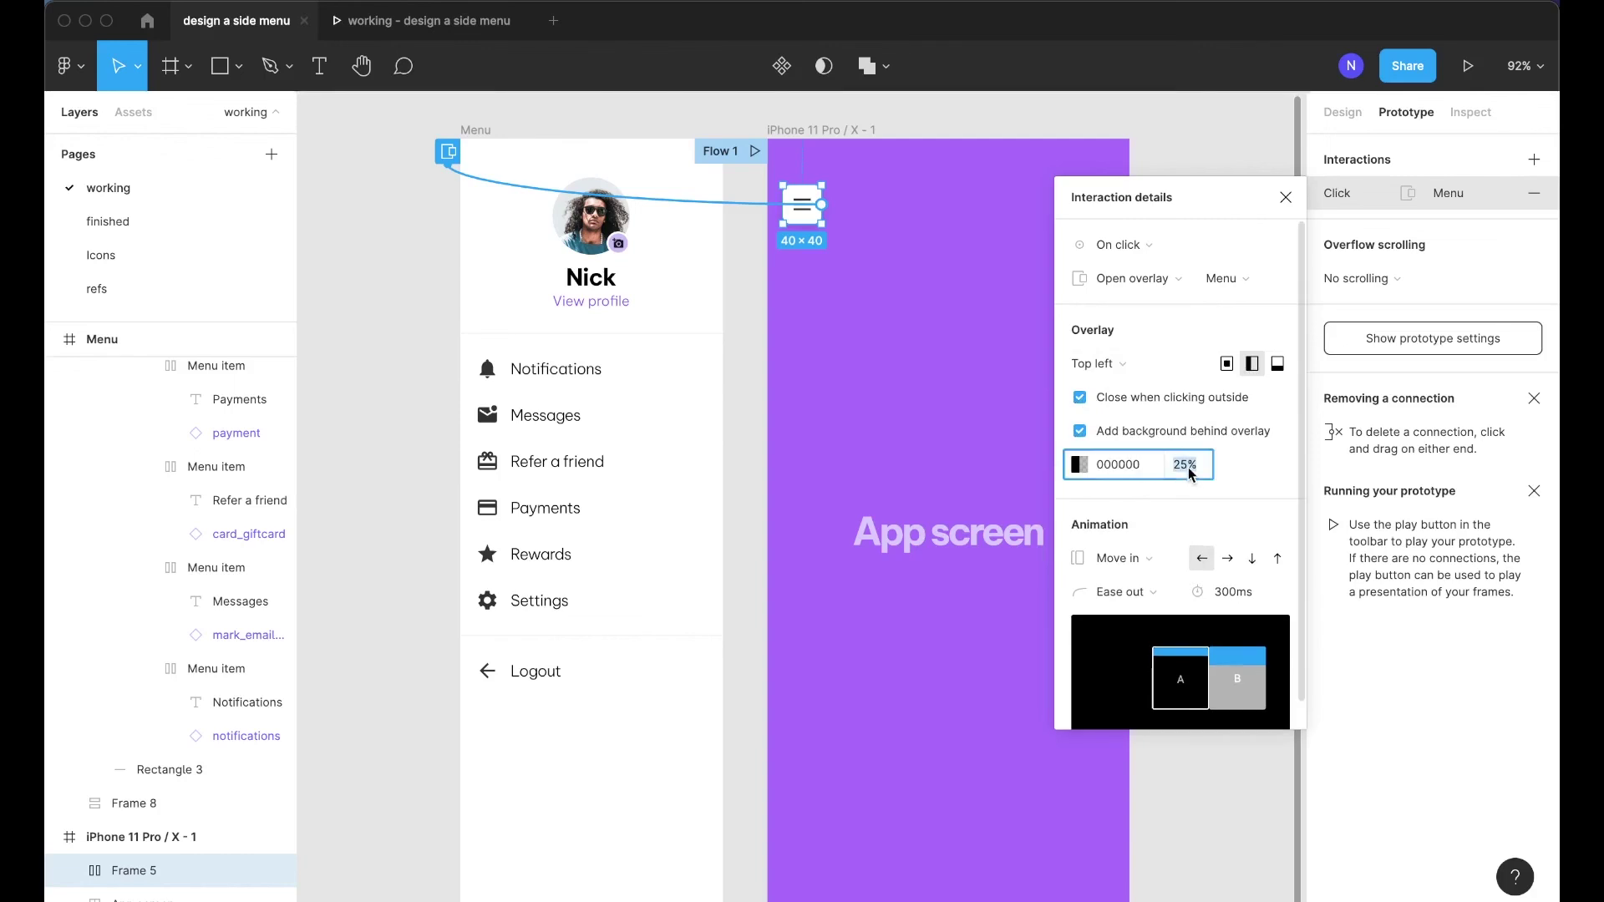
{"action": "type", "text": "50"}
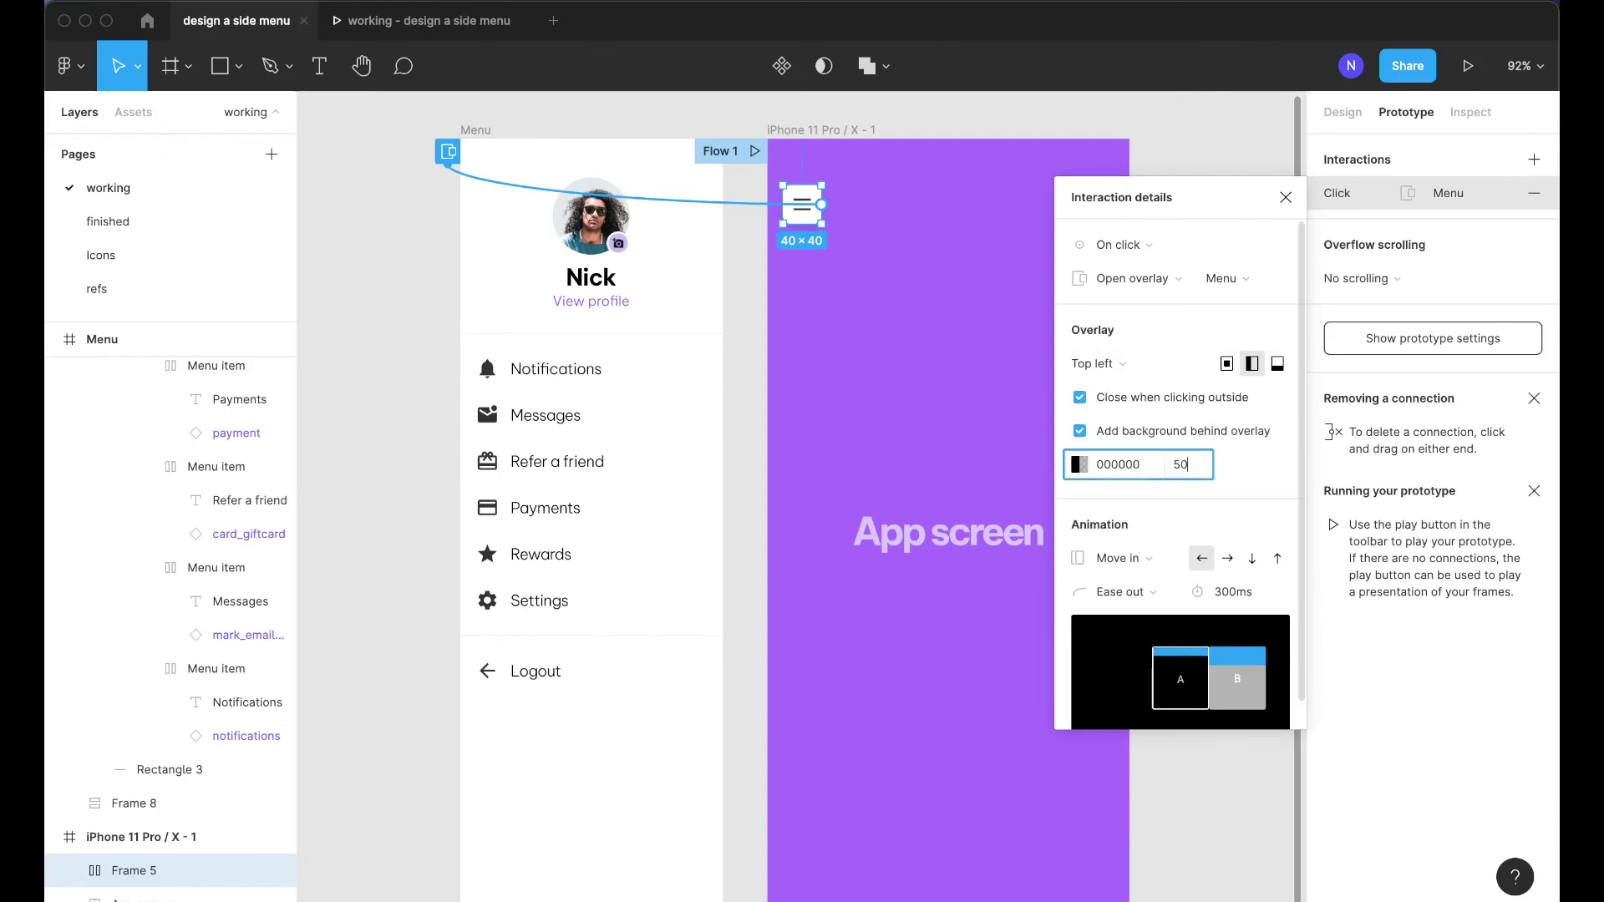
{"action": "key", "text": "Tab"}
Set the overlay animation to Move in from the left, moving rightward
{"action": "left_click", "coordinate": [1109, 562]}
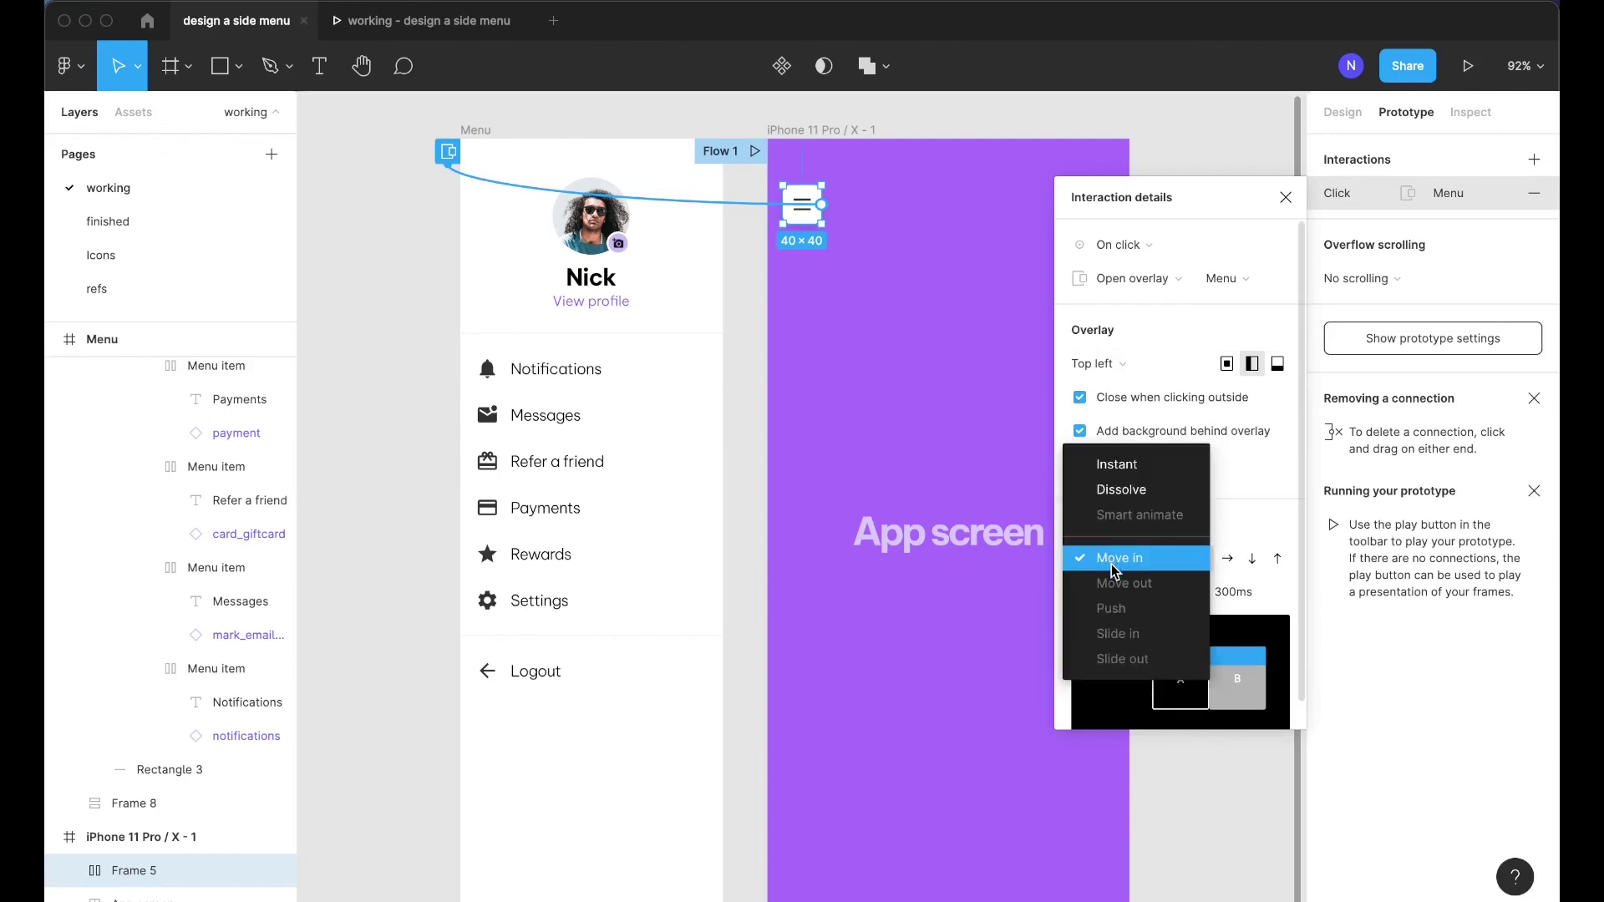
{"action": "left_click", "coordinate": [1116, 468]}
{"action": "left_click", "coordinate": [1121, 568]}
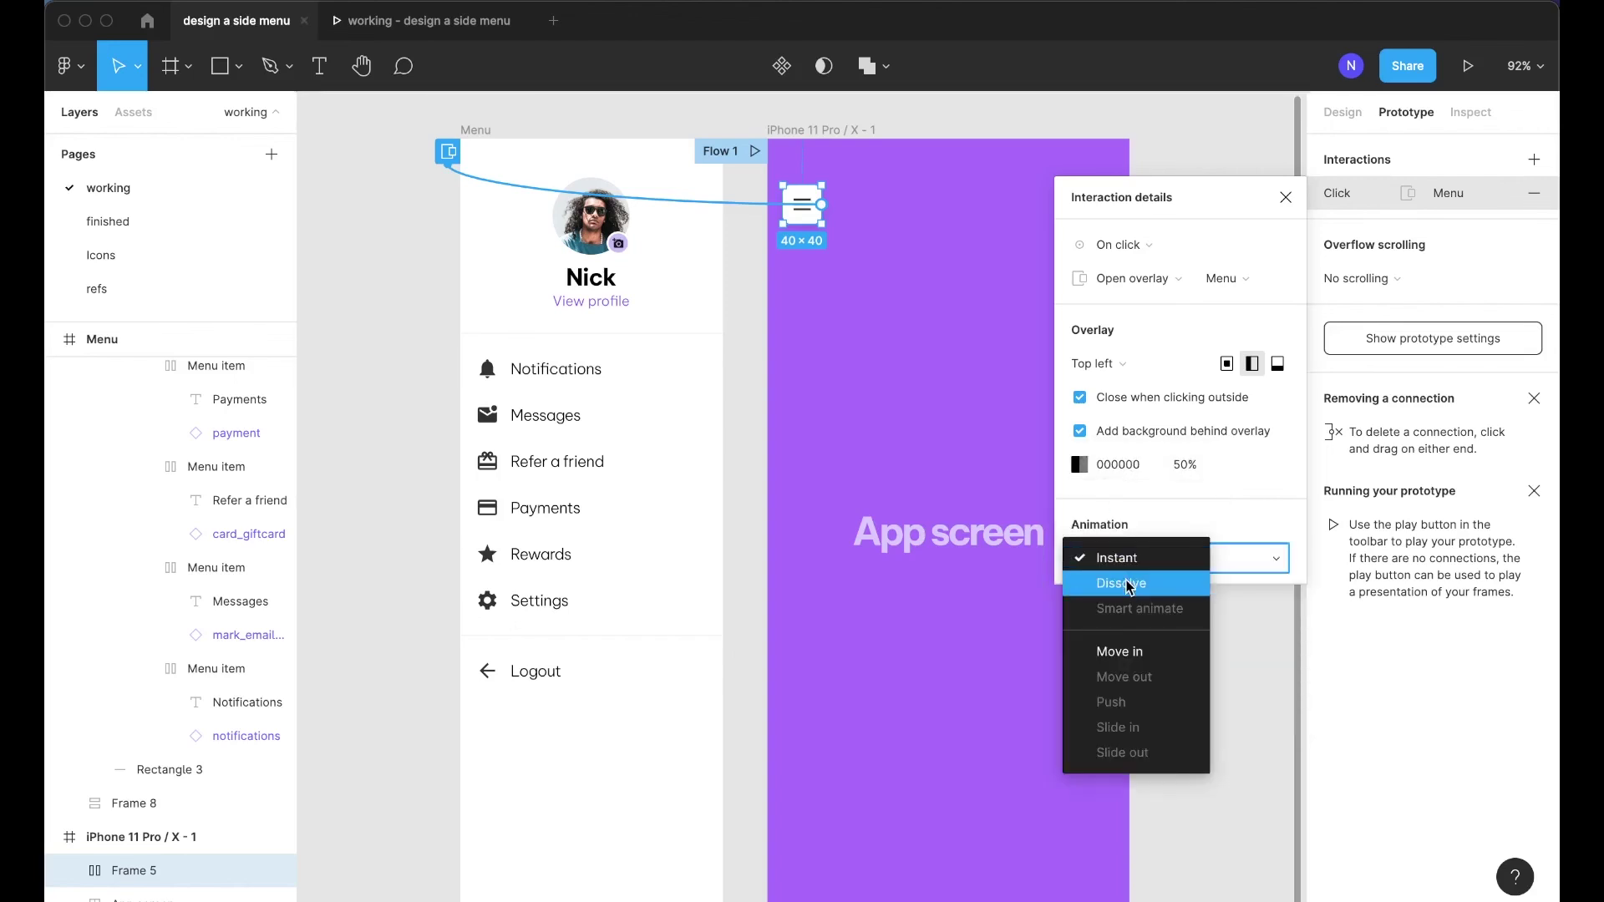
{"action": "left_click", "coordinate": [1120, 583]}
{"action": "left_click", "coordinate": [1120, 558]}
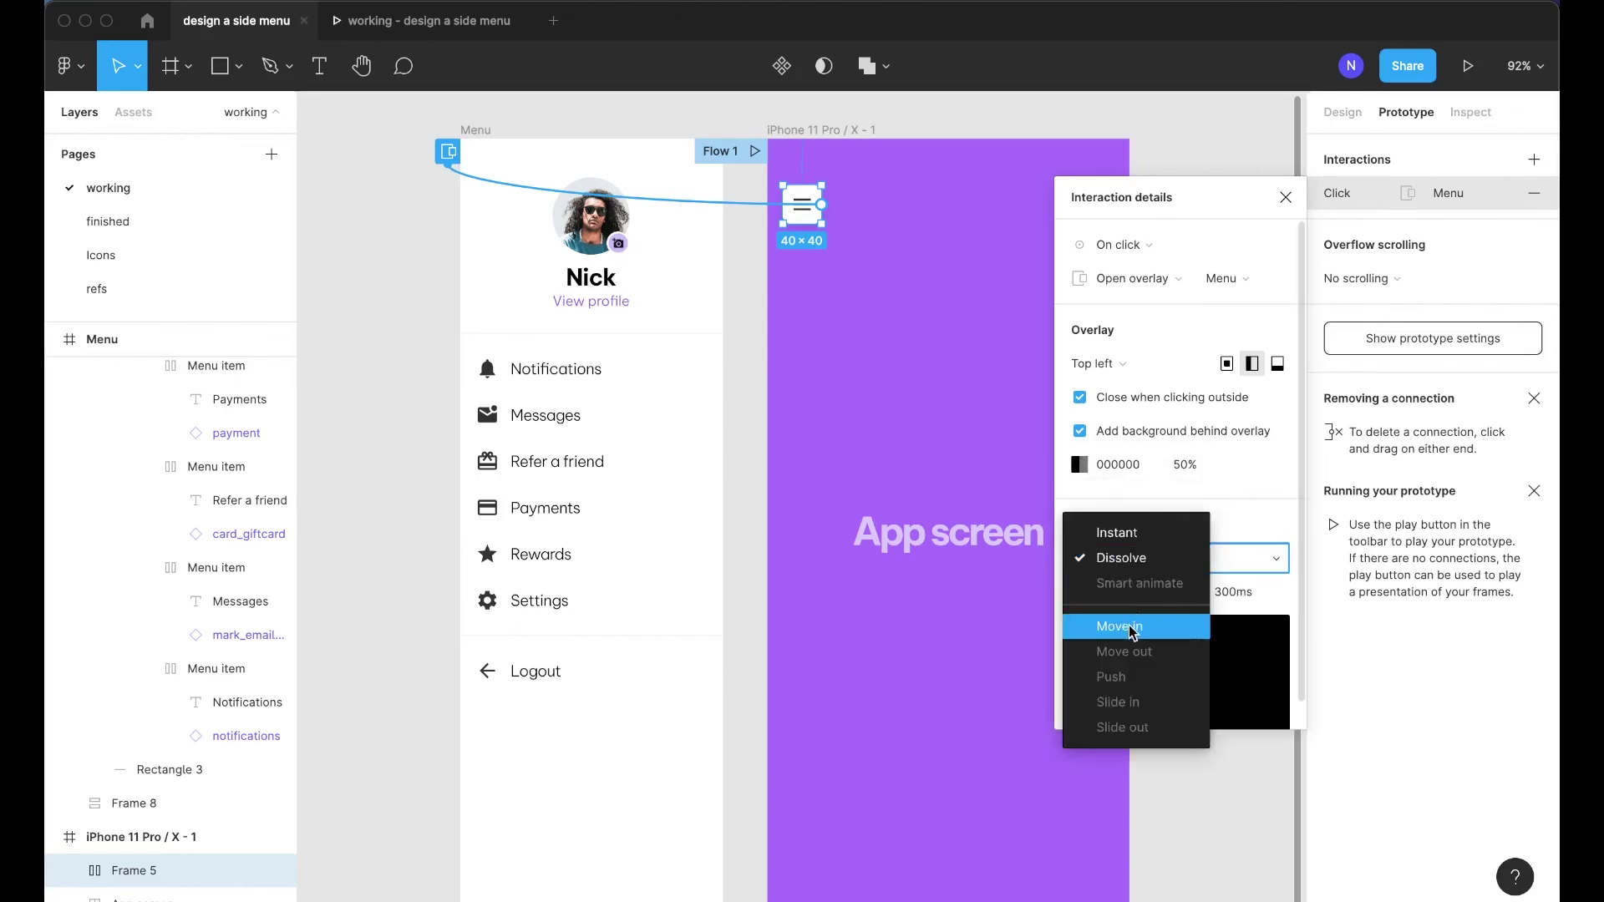
{"action": "left_click", "coordinate": [1132, 633]}
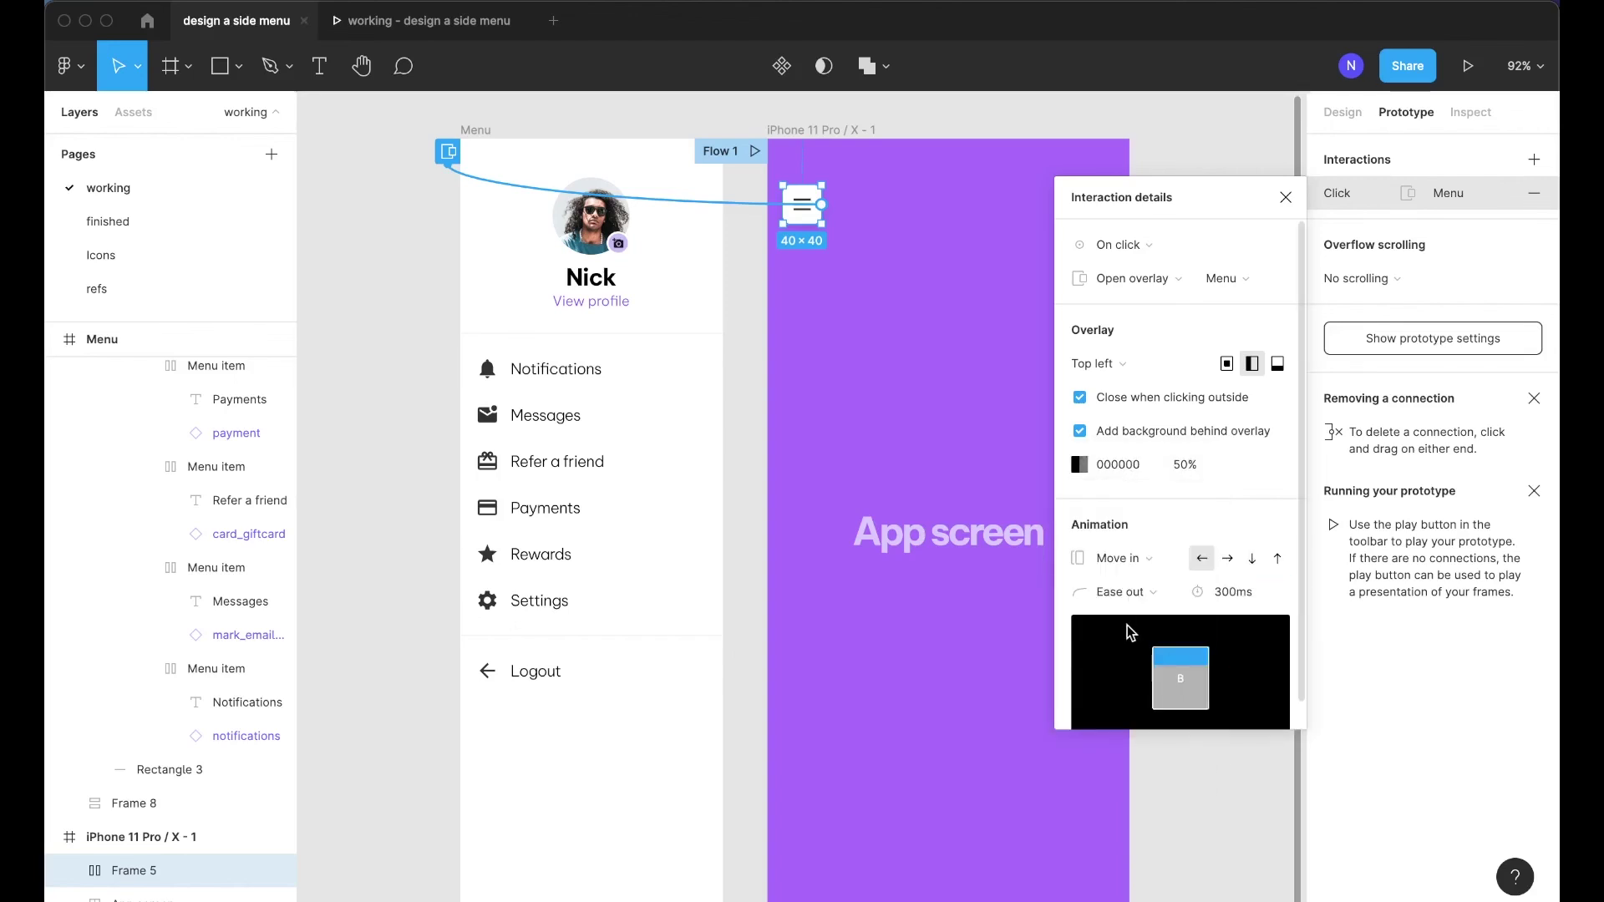
{"action": "left_click", "coordinate": [1229, 560]}
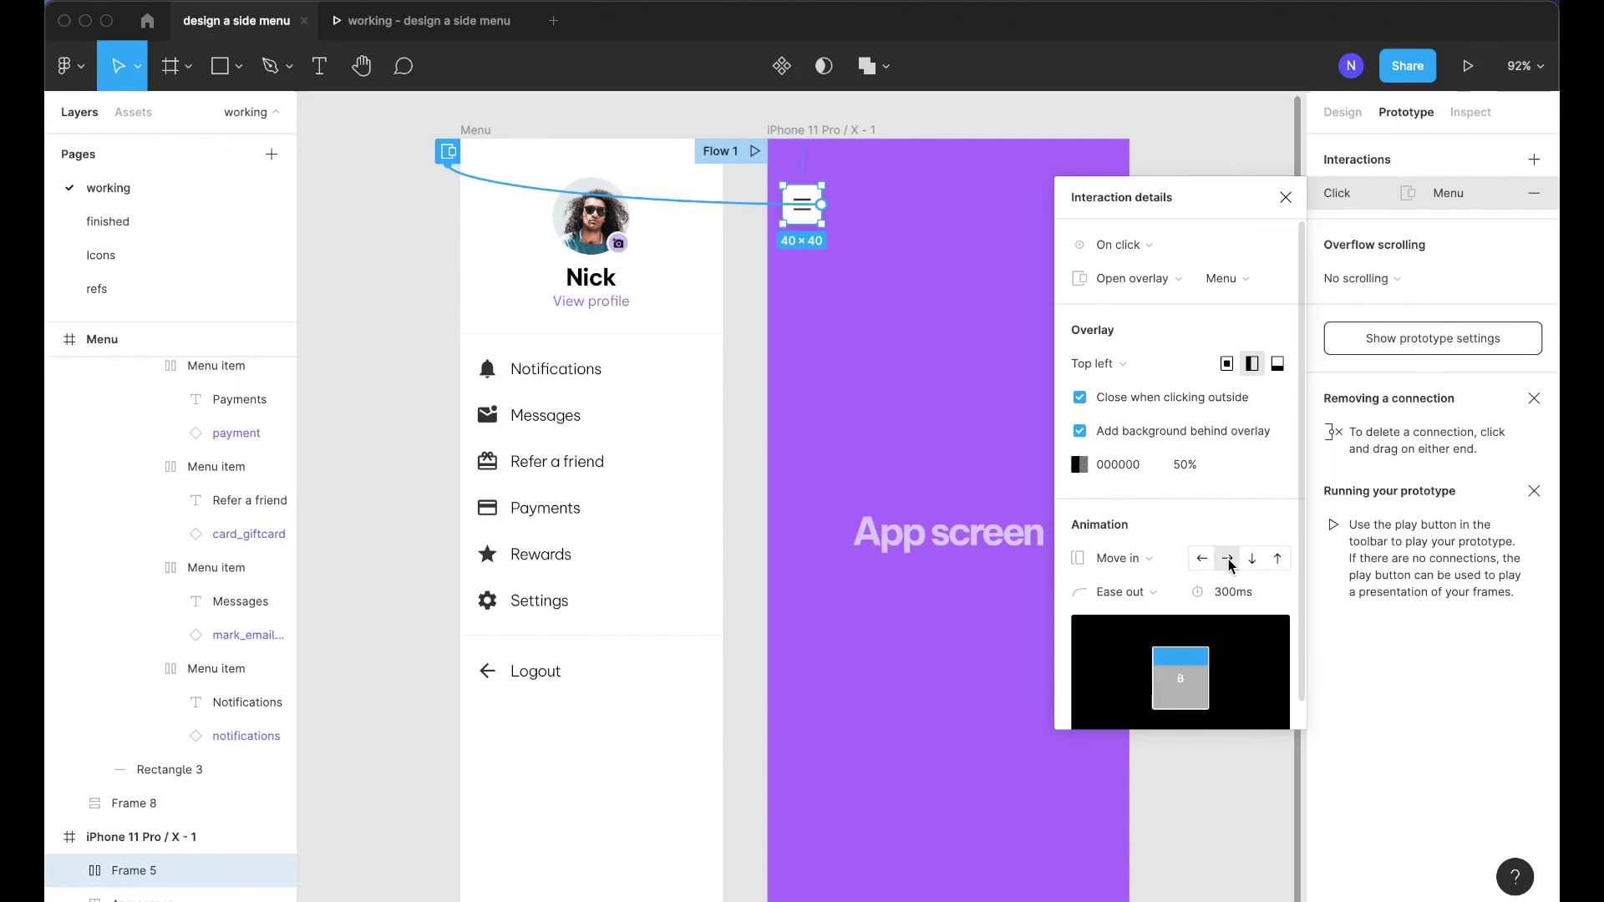
{"action": "key", "text": "Escape"}
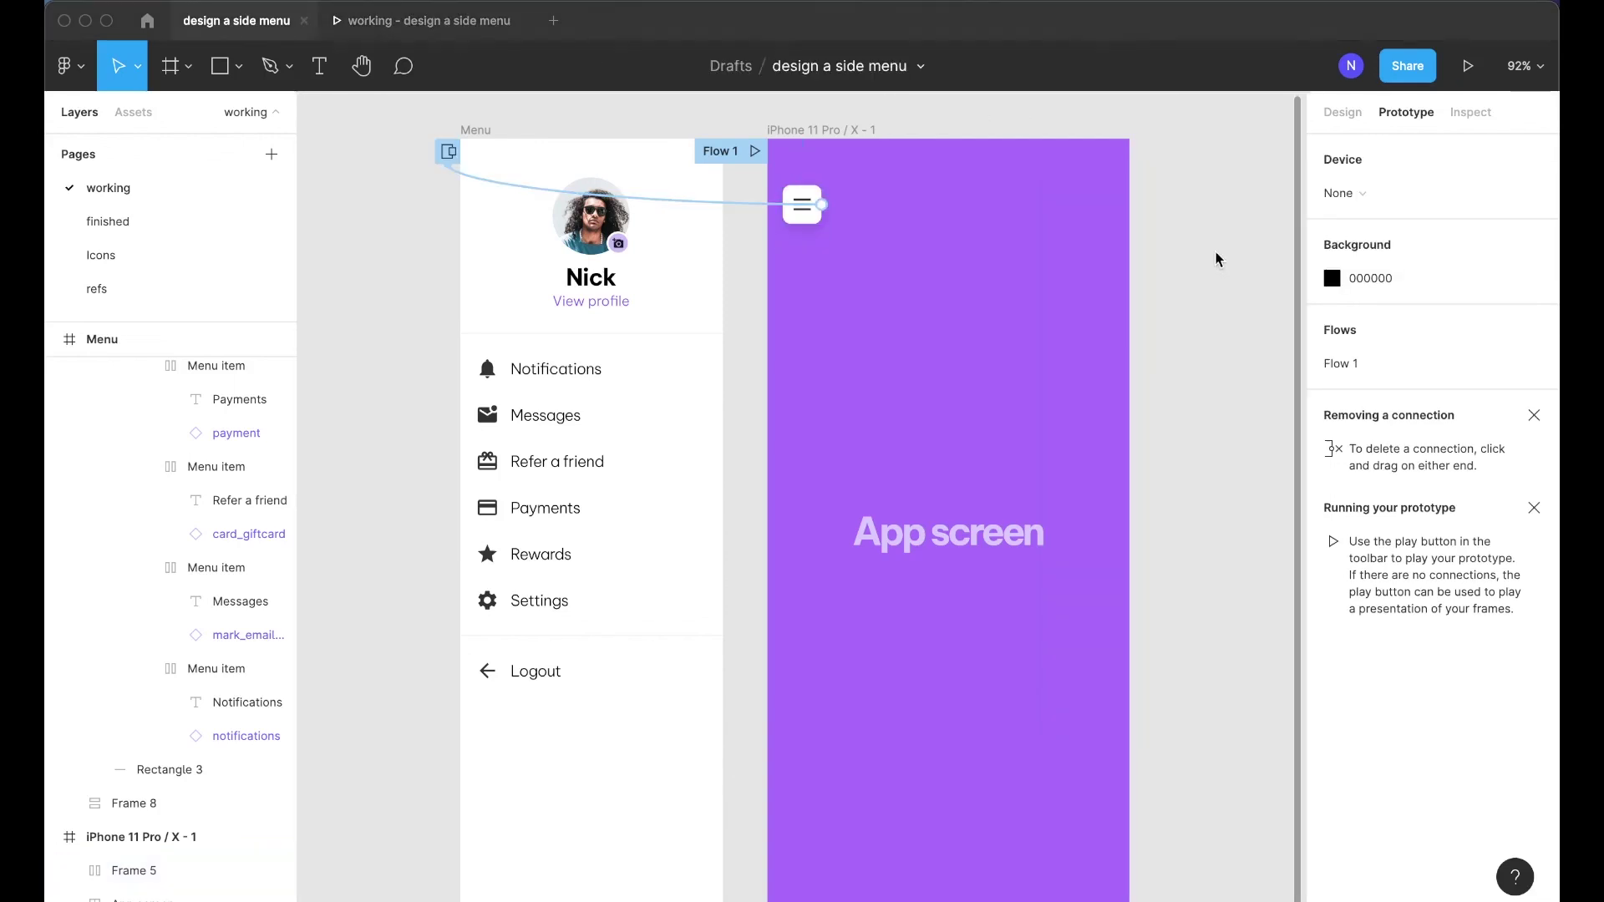
Play the prototype, open the menu from the hamburger, close it outside, and reopen it
{"action": "left_click", "coordinate": [1468, 69]}
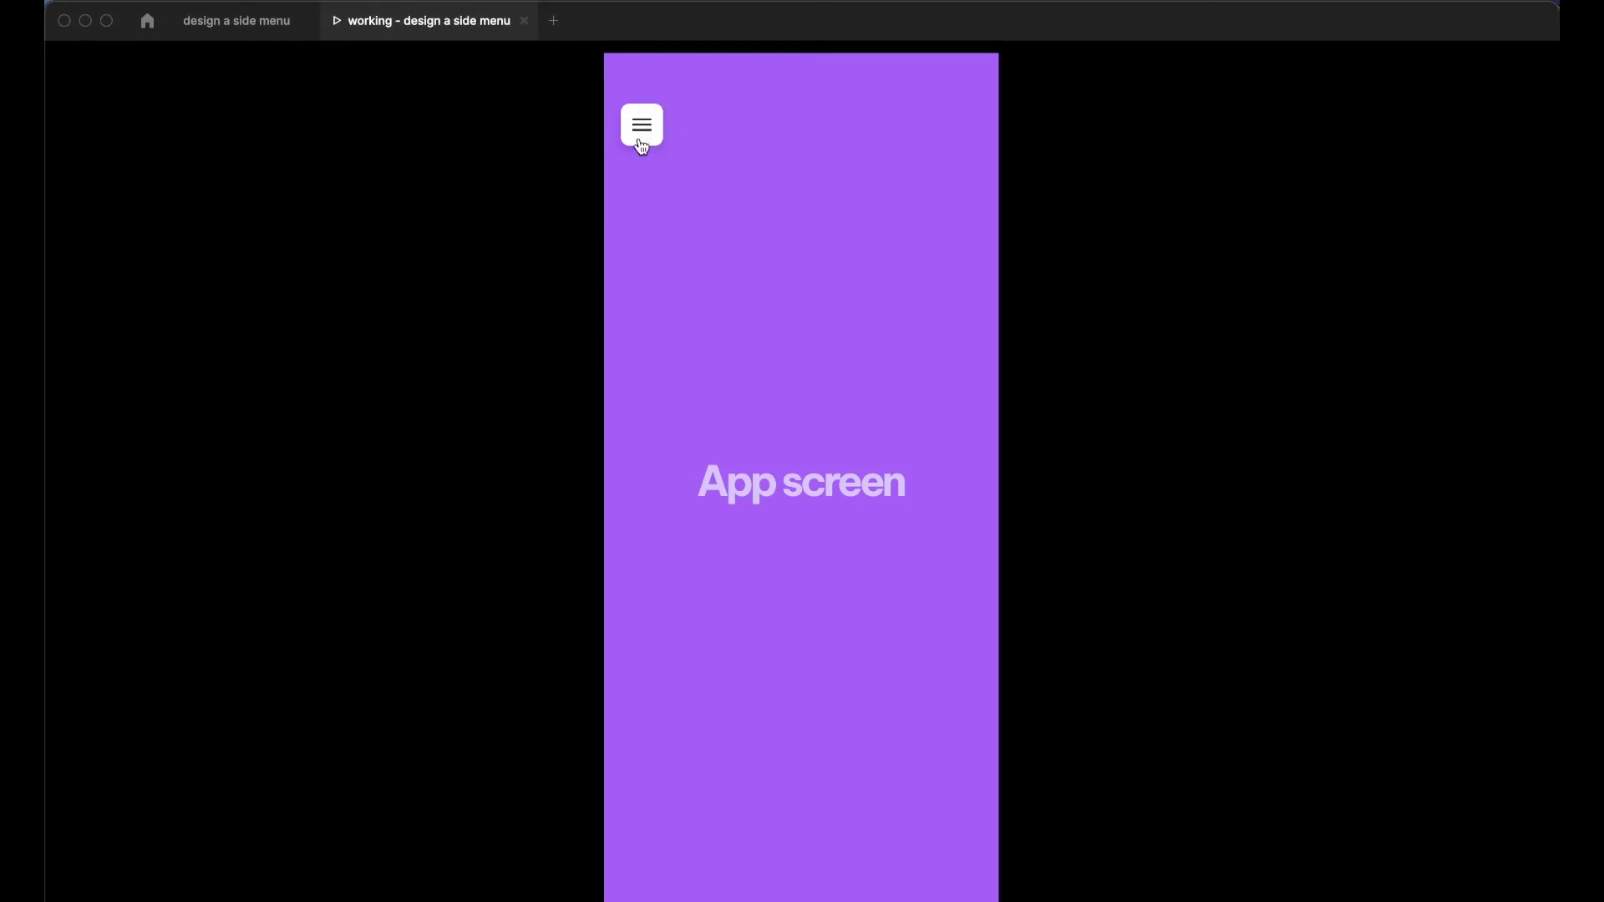
{"action": "left_click", "coordinate": [643, 133]}
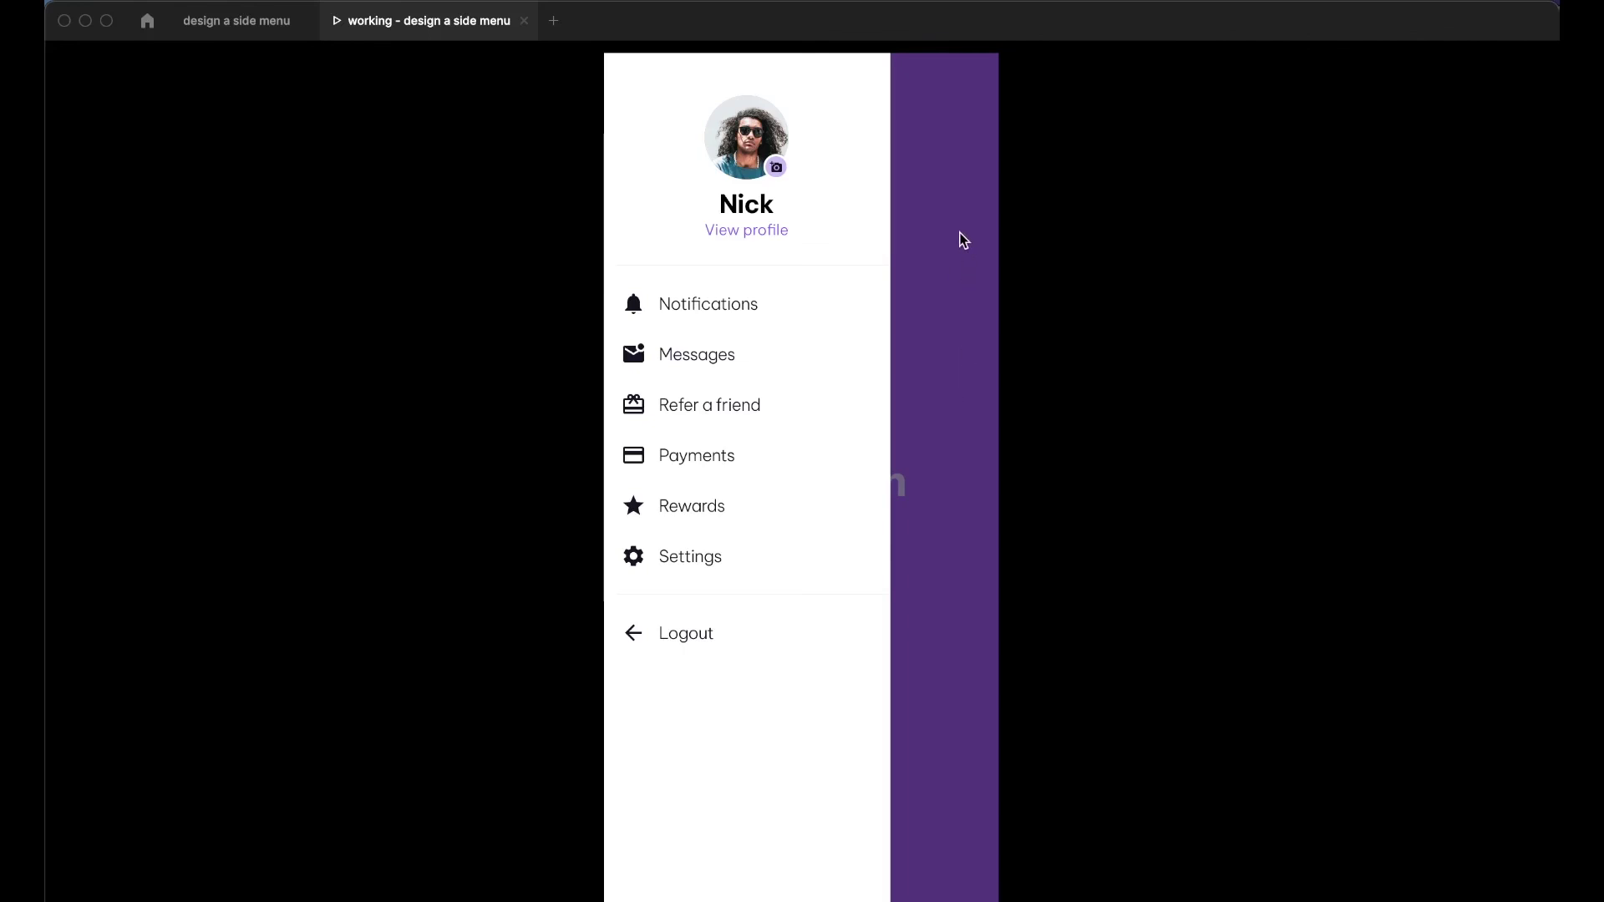
{"action": "left_click", "coordinate": [964, 240]}
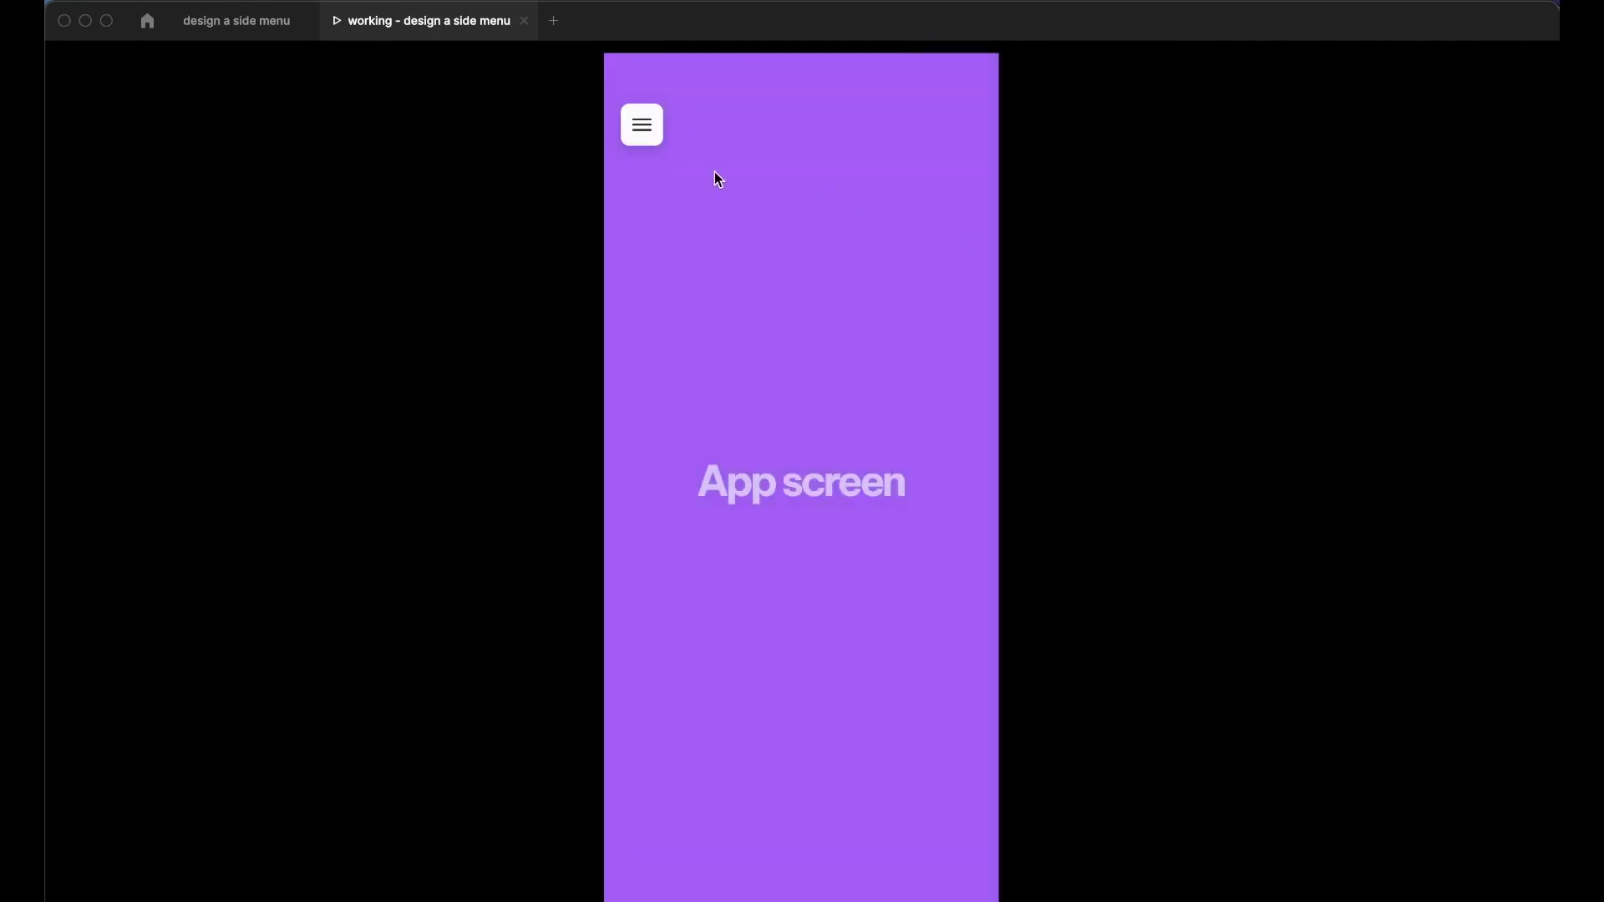
{"action": "left_click", "coordinate": [643, 128]}
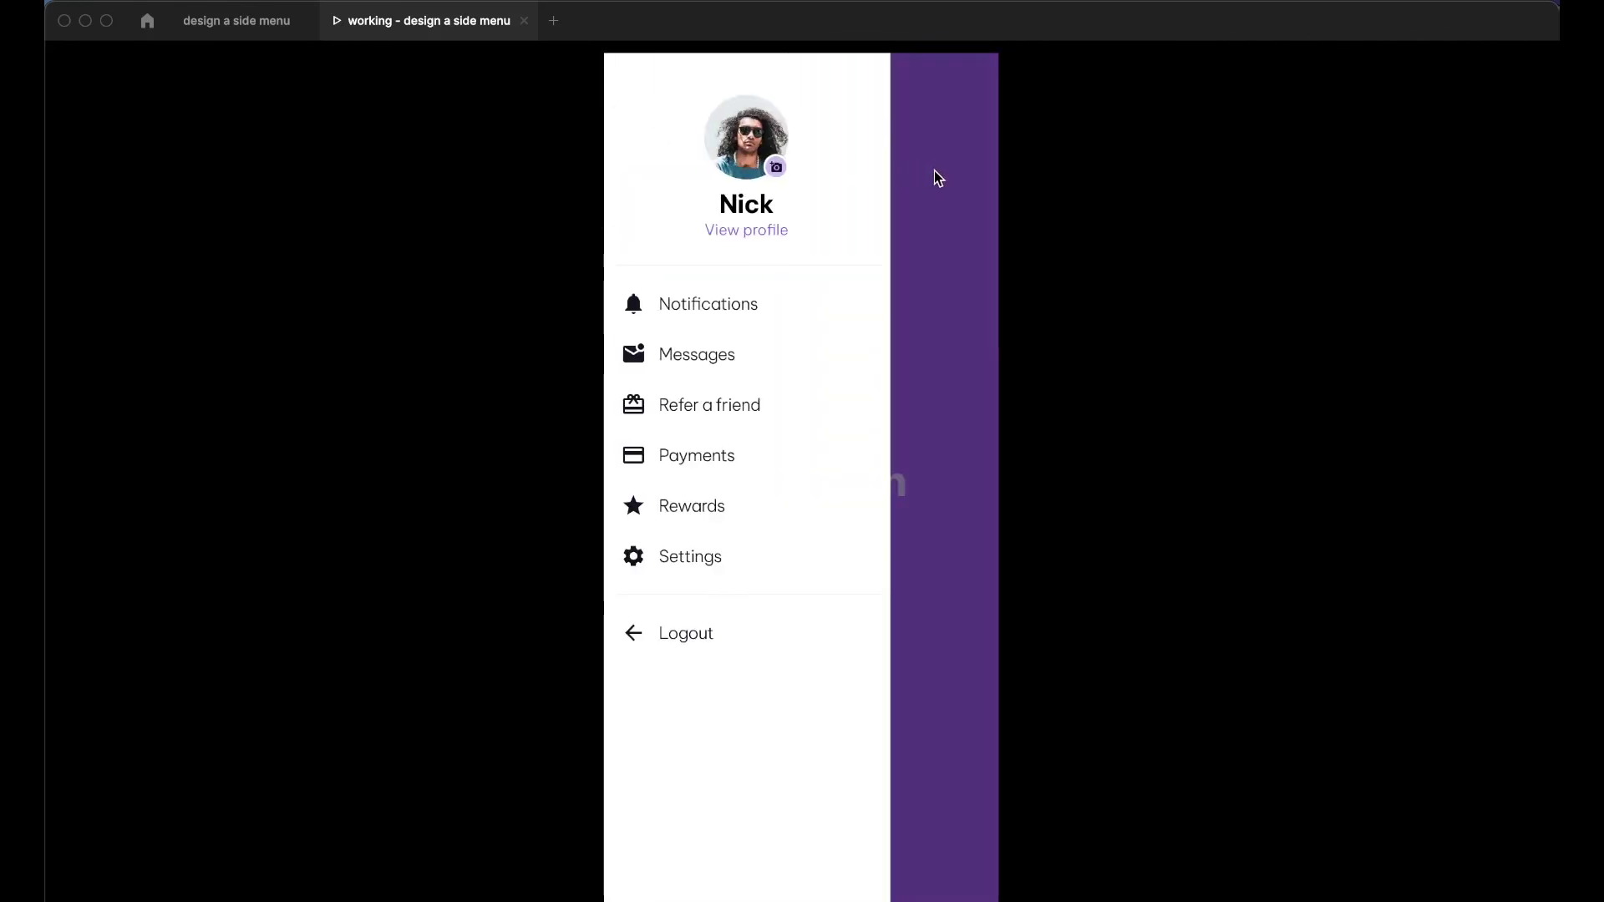